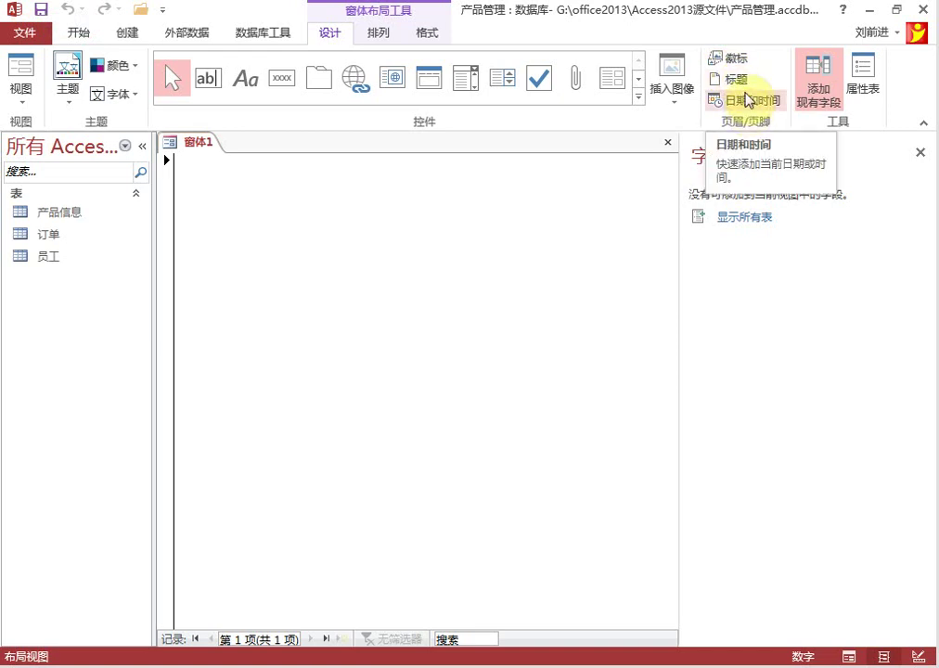
Insert the Desert.jpg picture as the logo in the form header.
click(737, 63)
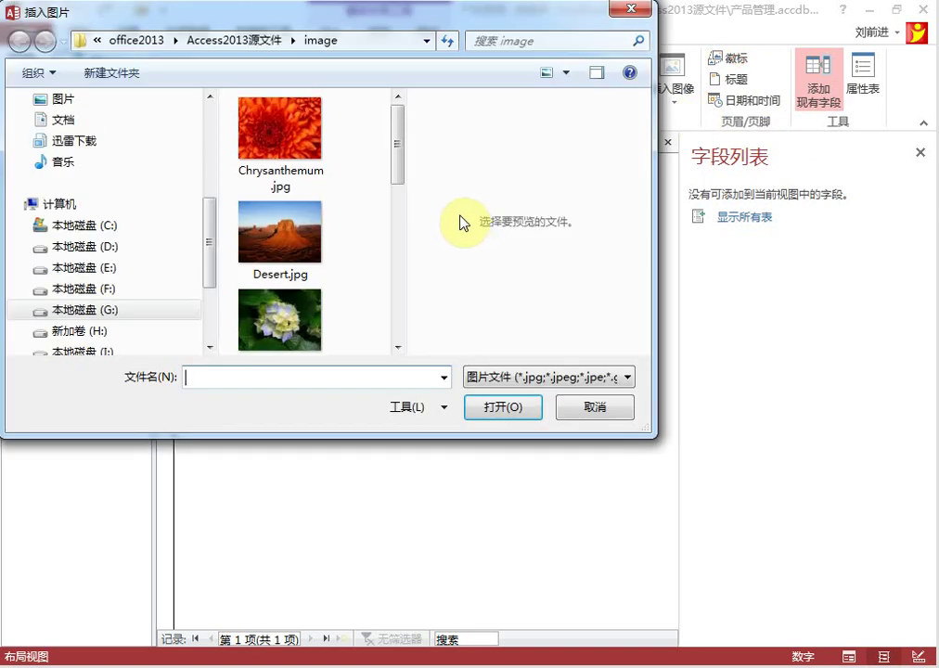
click(314, 228)
click(516, 410)
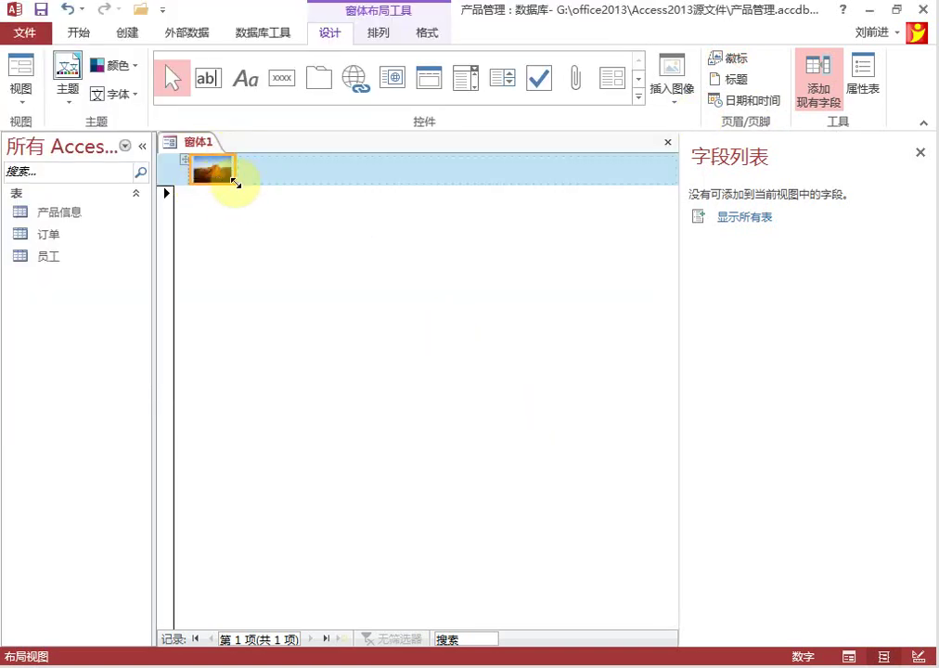
Switch the form to Design View and extend the form footer section downward to make room for controls.
right_click(205, 146)
click(291, 267)
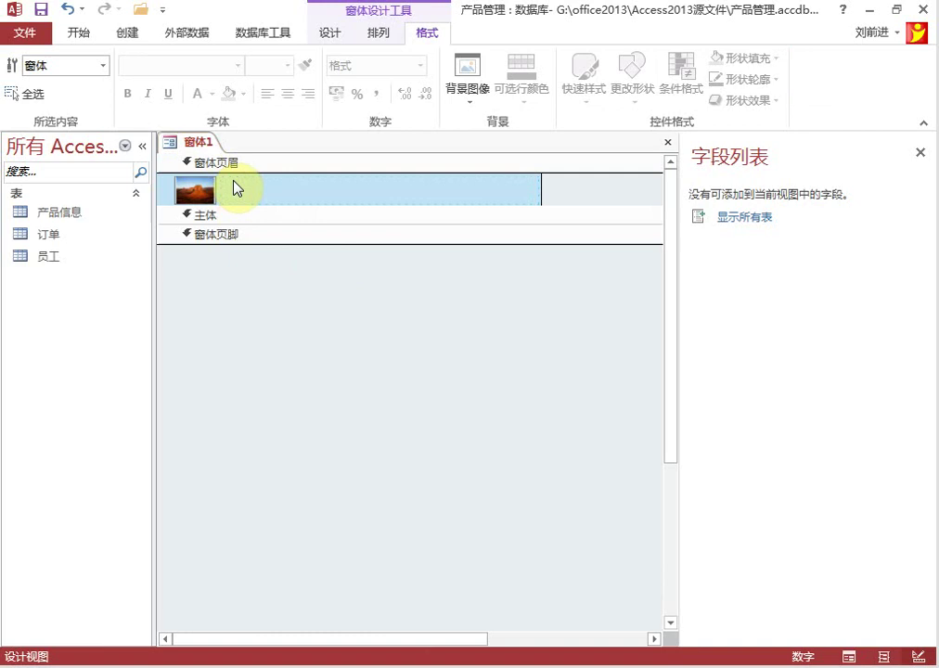
click(346, 237)
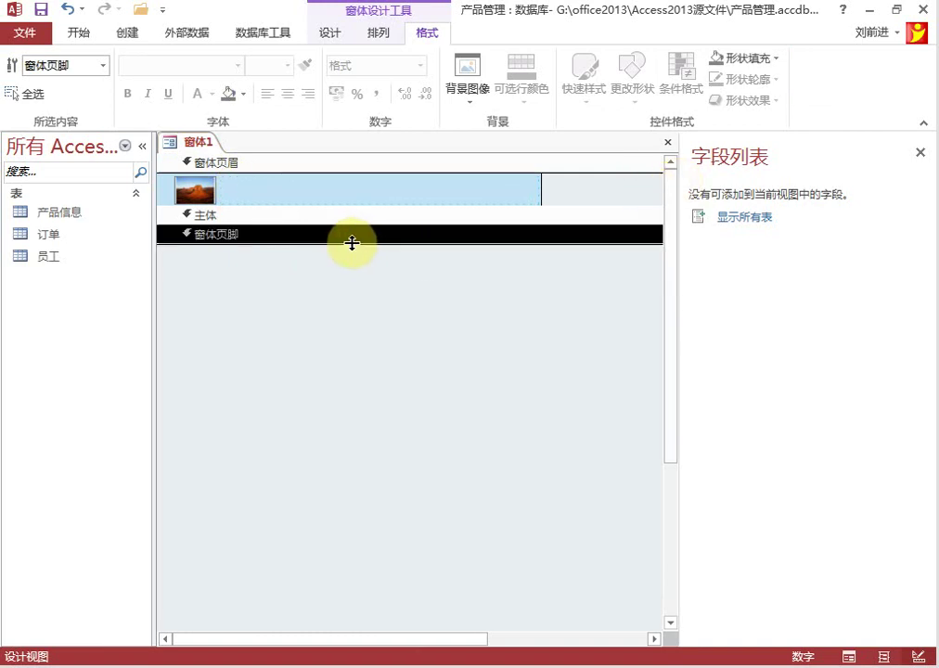
click(354, 266)
drag(357, 245, 356, 307)
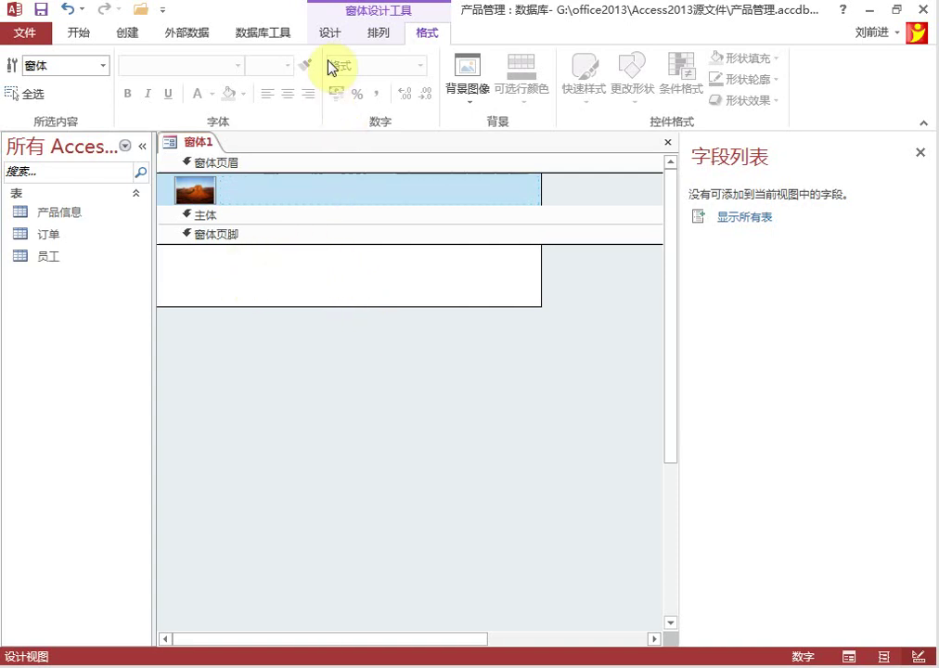
Insert the current date in the long year-month-day format into the form header, with the time excluded.
click(332, 34)
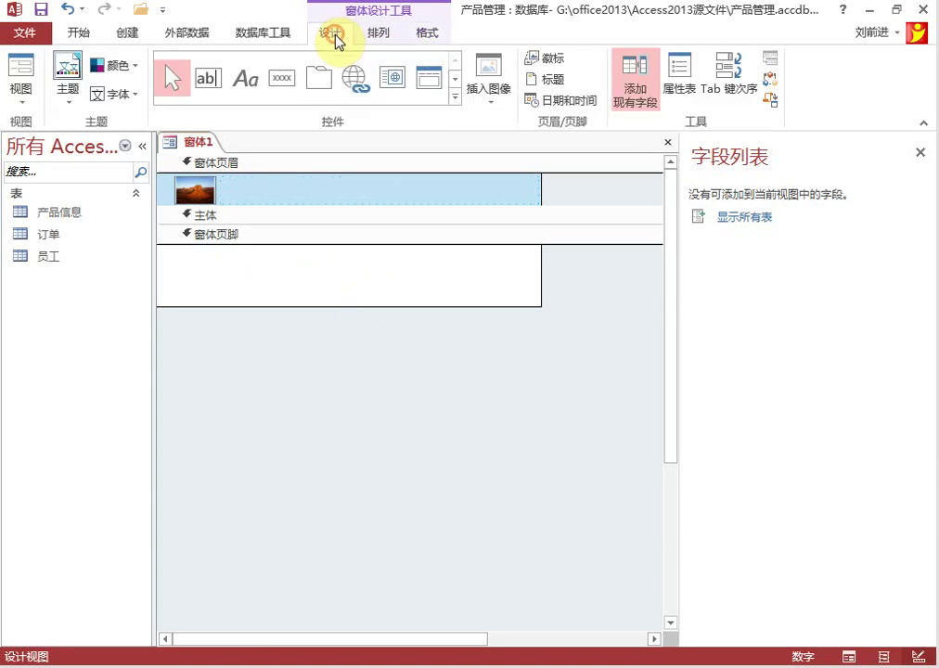
click(557, 99)
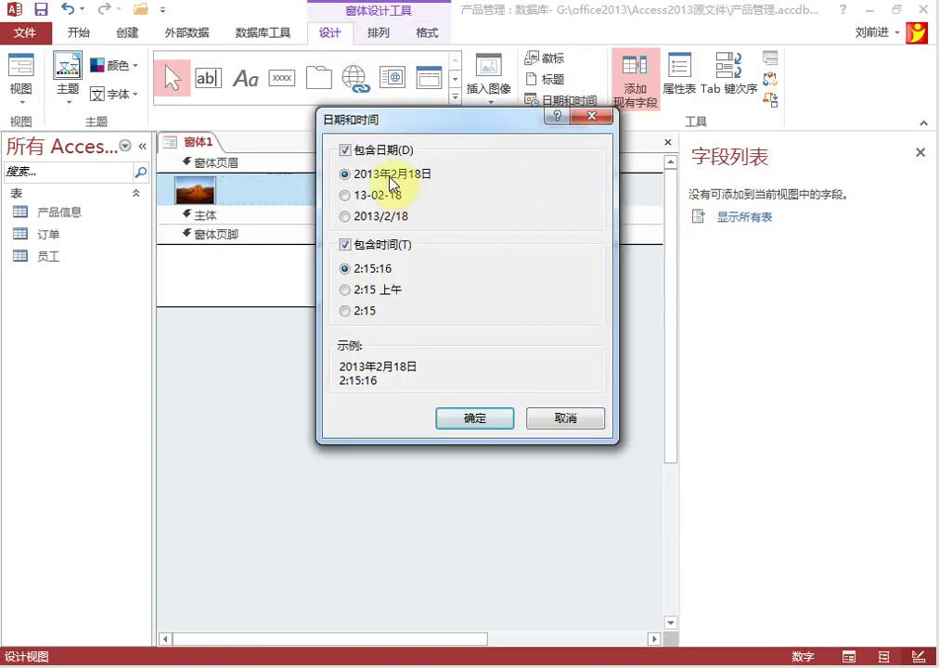
click(361, 252)
click(472, 418)
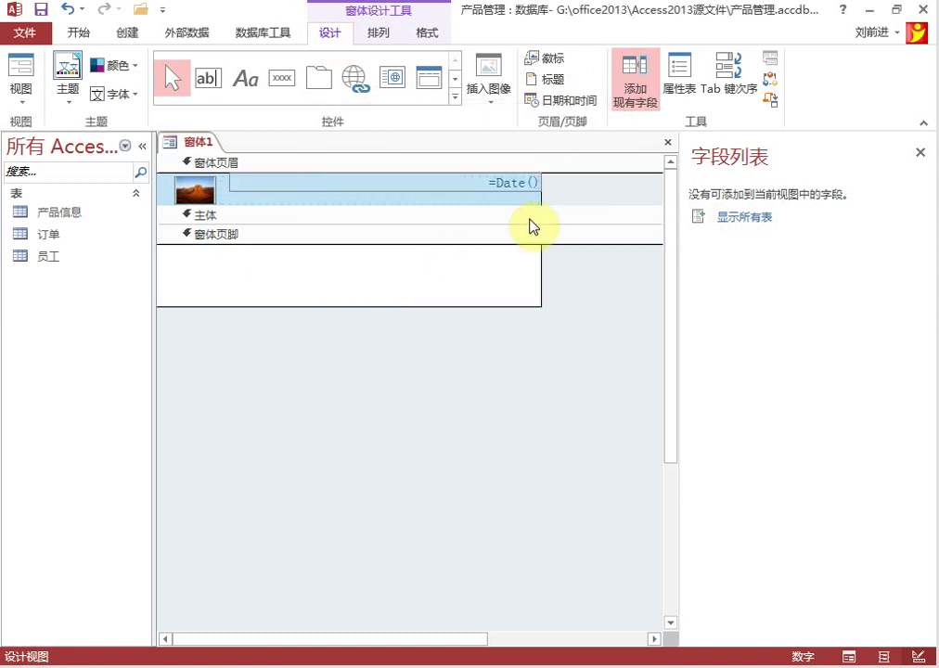
Move the date text box from the form header into the form footer and shorten the footer to fit it.
click(510, 186)
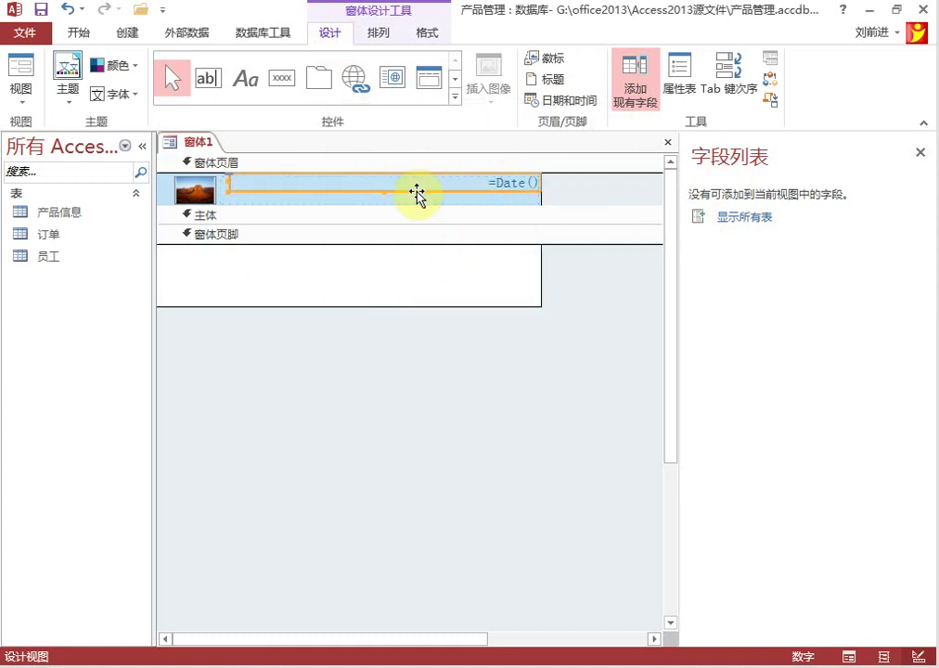
drag(415, 192, 412, 294)
drag(472, 306, 451, 279)
click(443, 325)
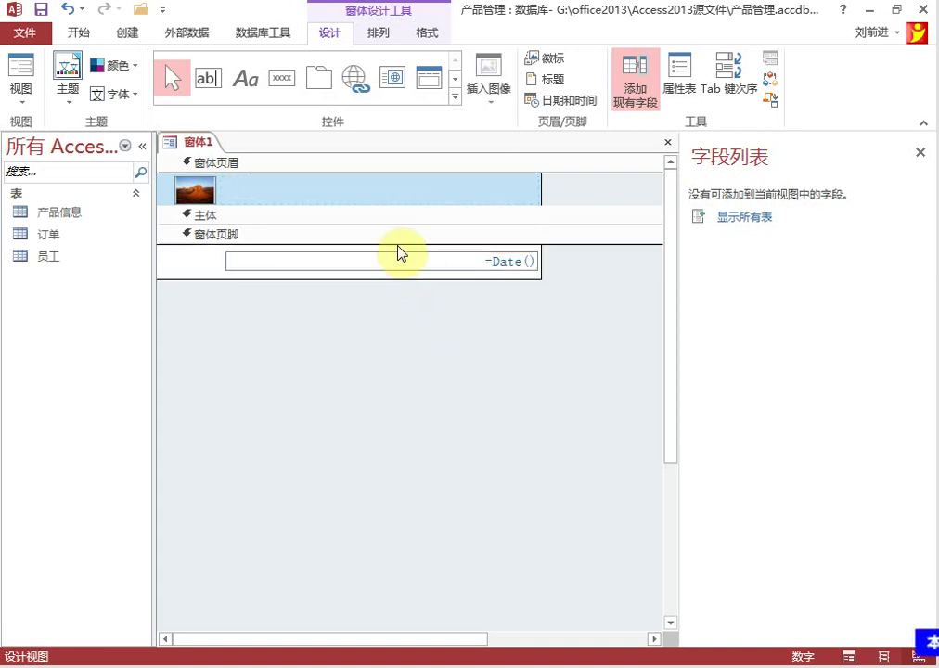
Check the header logo and footer date in Form View and return to Design View.
right_click(199, 149)
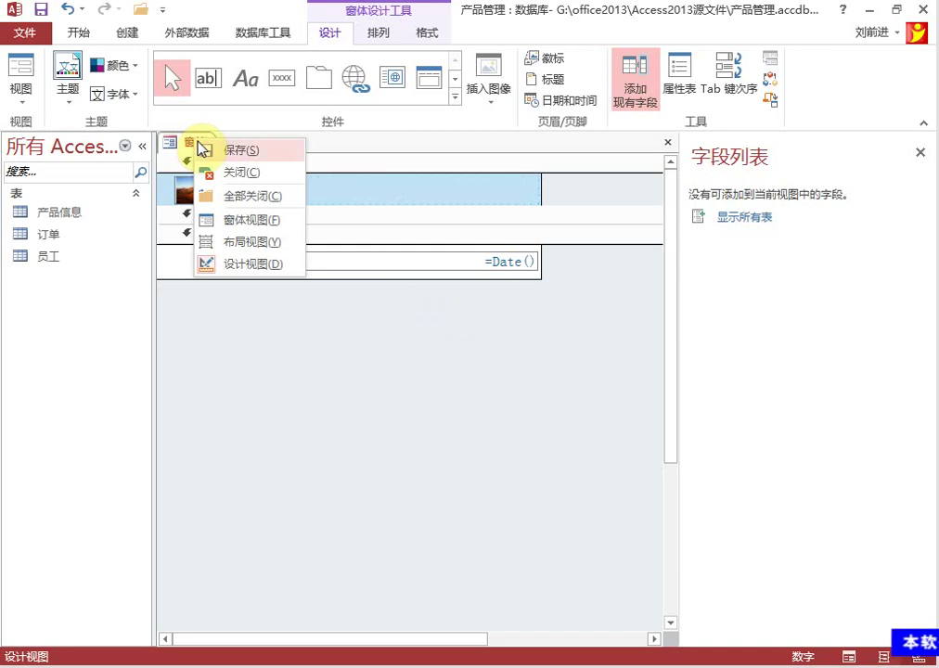
click(260, 226)
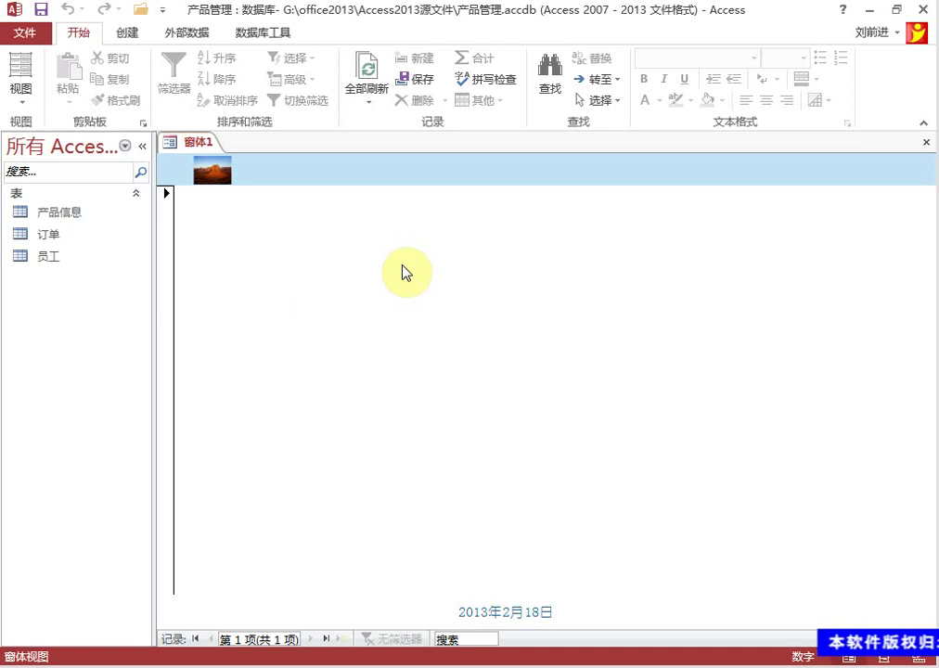
right_click(205, 144)
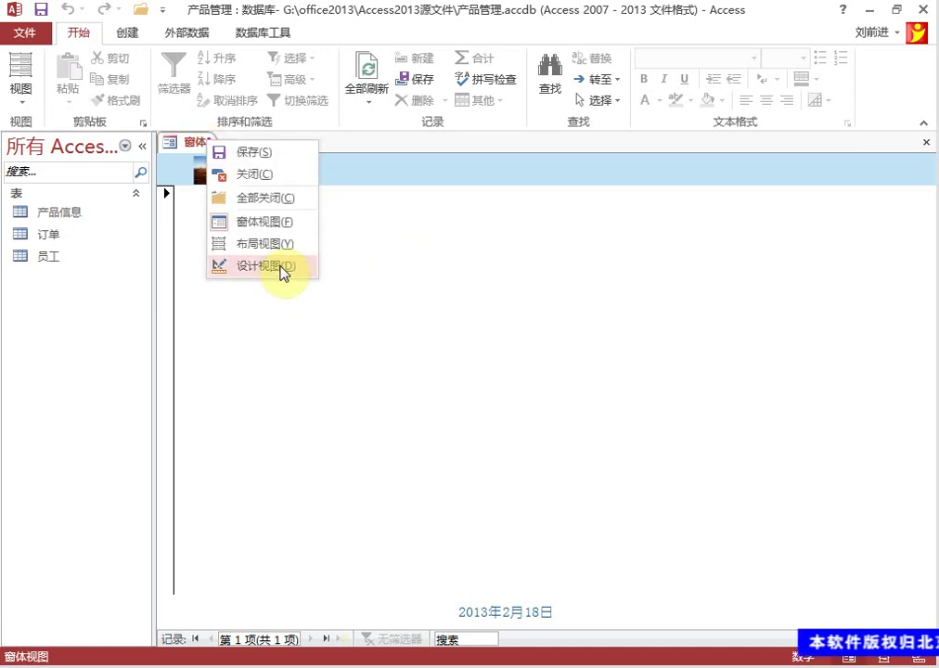
click(283, 271)
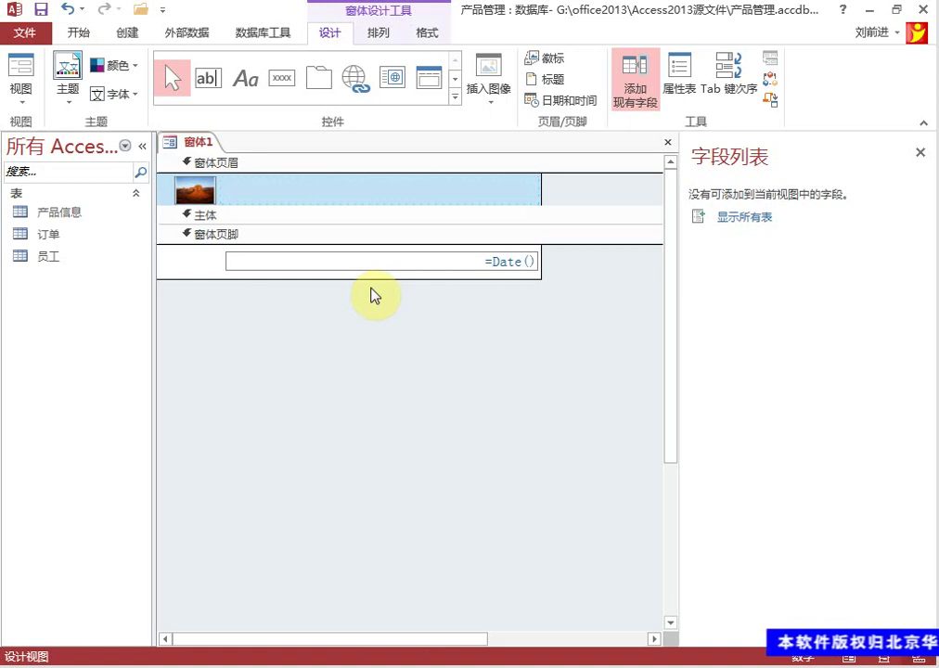
Add a title to the form header beside the logo and set its font size to 12.
click(552, 84)
click(530, 203)
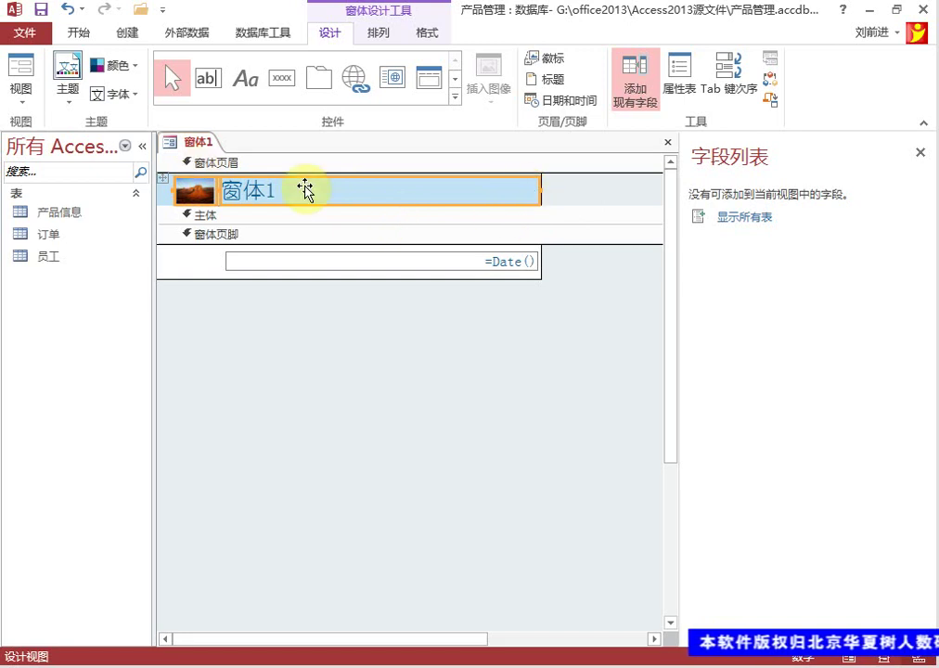
click(427, 35)
click(285, 67)
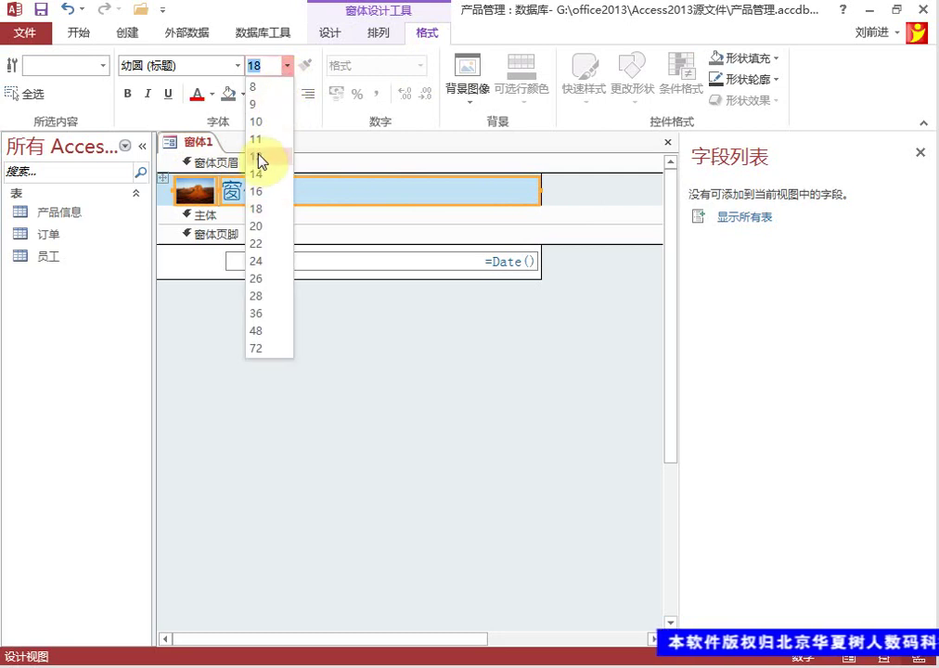
click(257, 157)
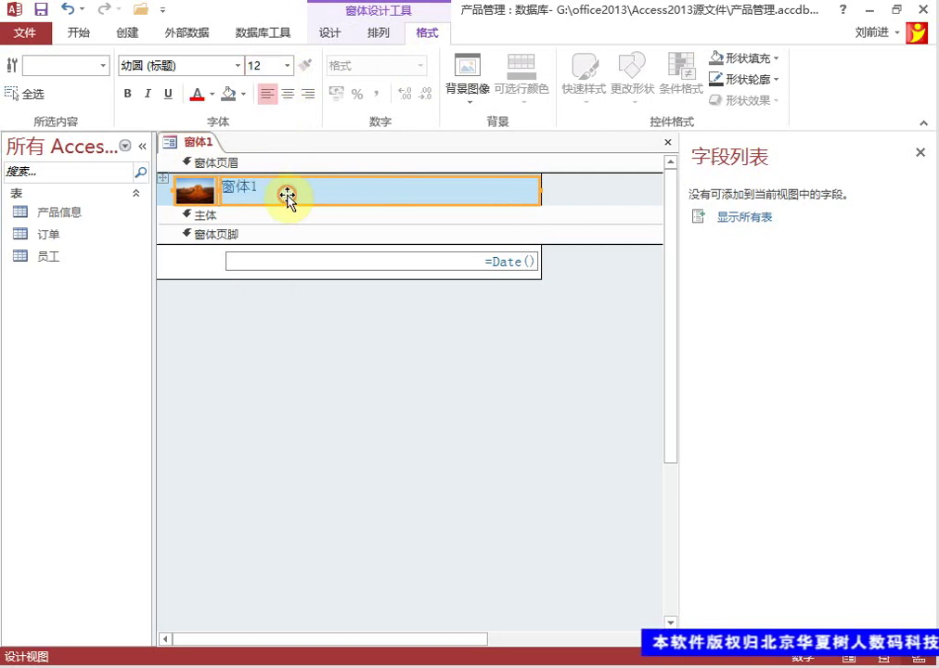
Set the header title's font size to 10 and reduce the height of its box to fit the text.
click(451, 183)
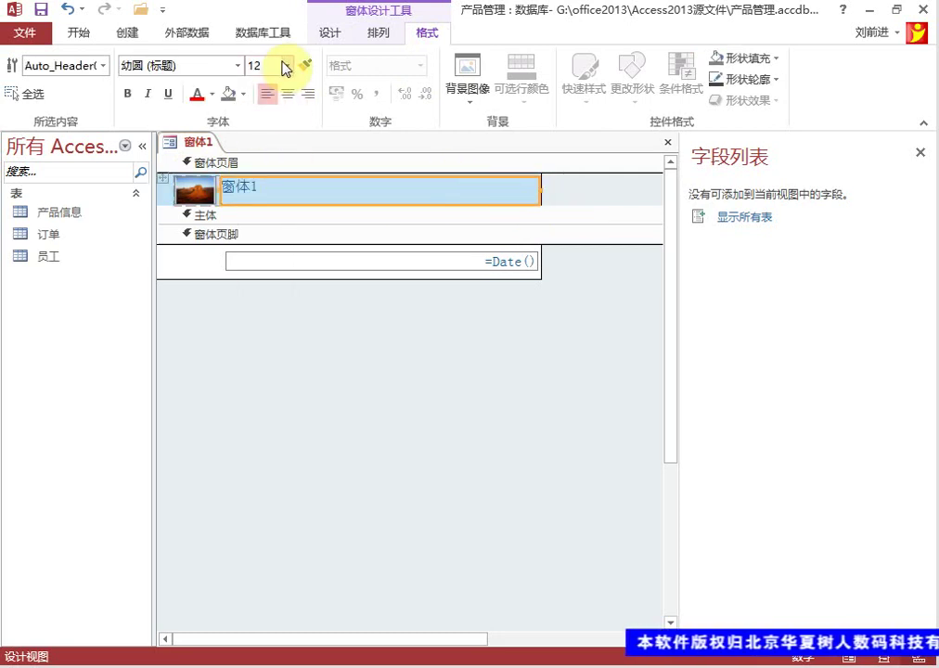
click(285, 67)
click(270, 120)
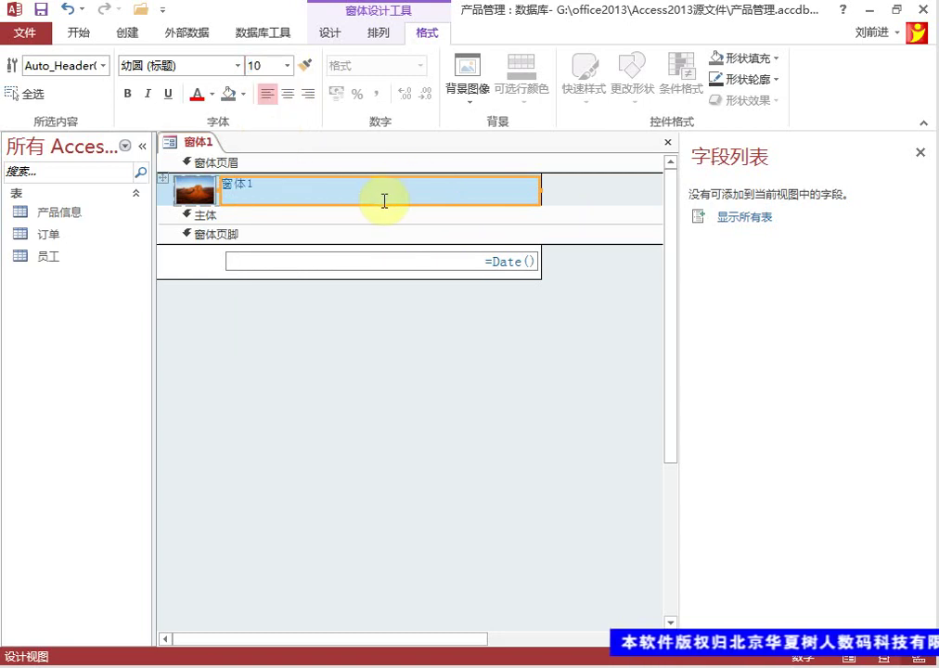
drag(378, 201, 374, 193)
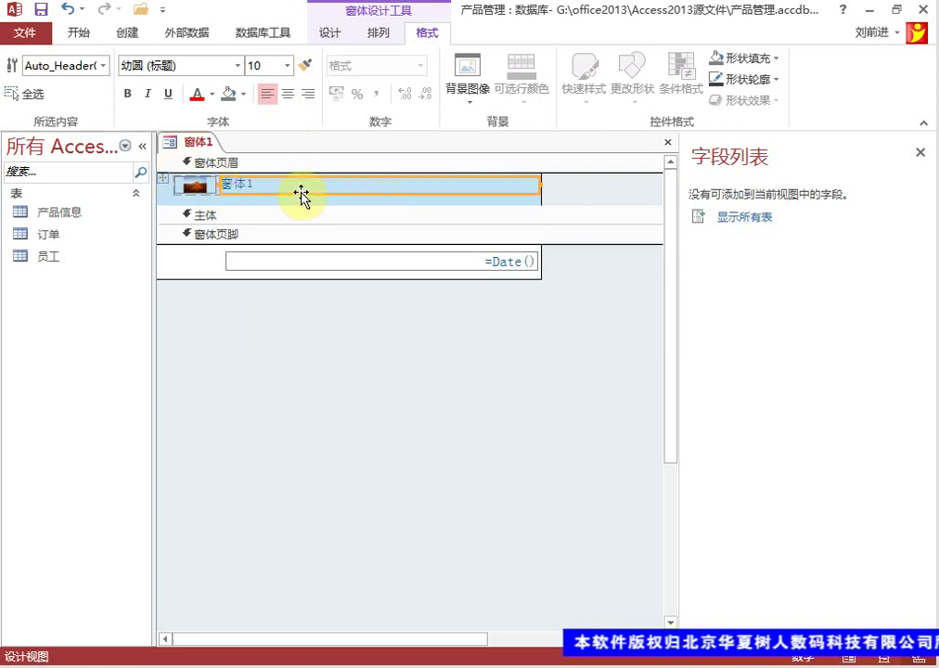
Remove the control layout from the header title and the logo, and stretch the logo down to the header's full height.
click(378, 33)
click(98, 106)
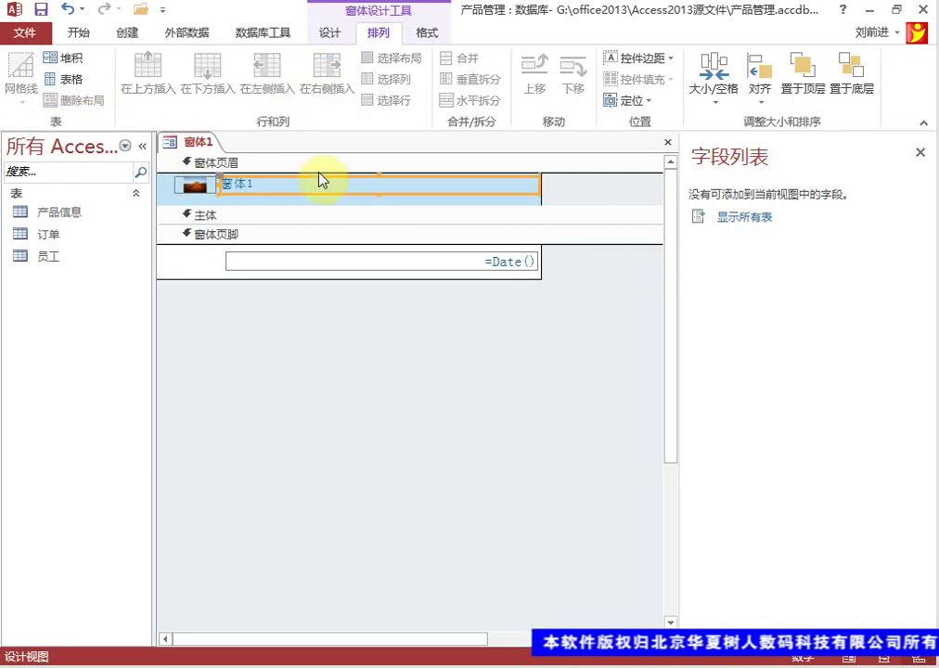
click(202, 188)
key(ctrl+z)
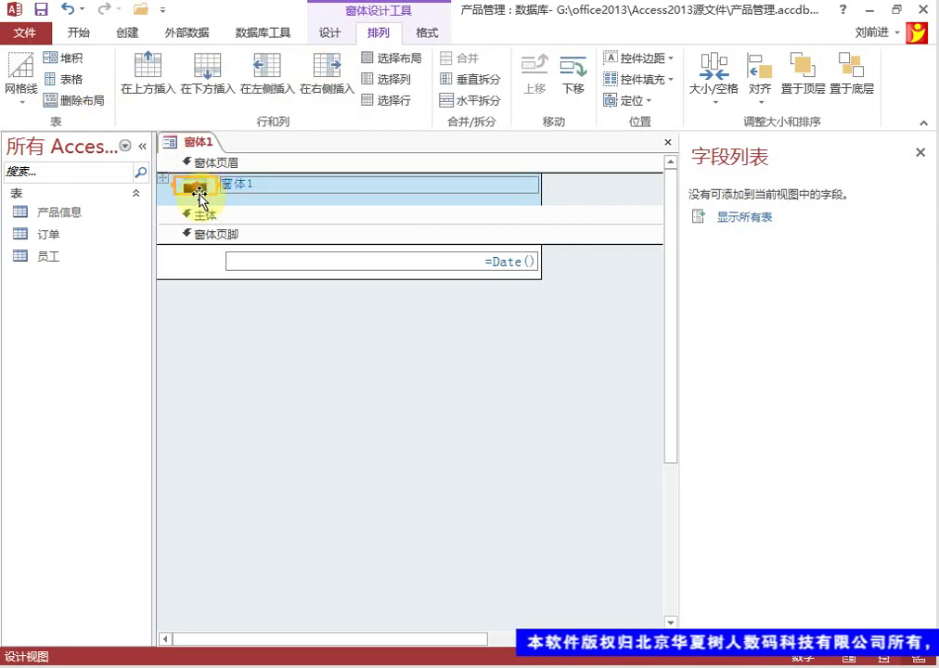
click(90, 99)
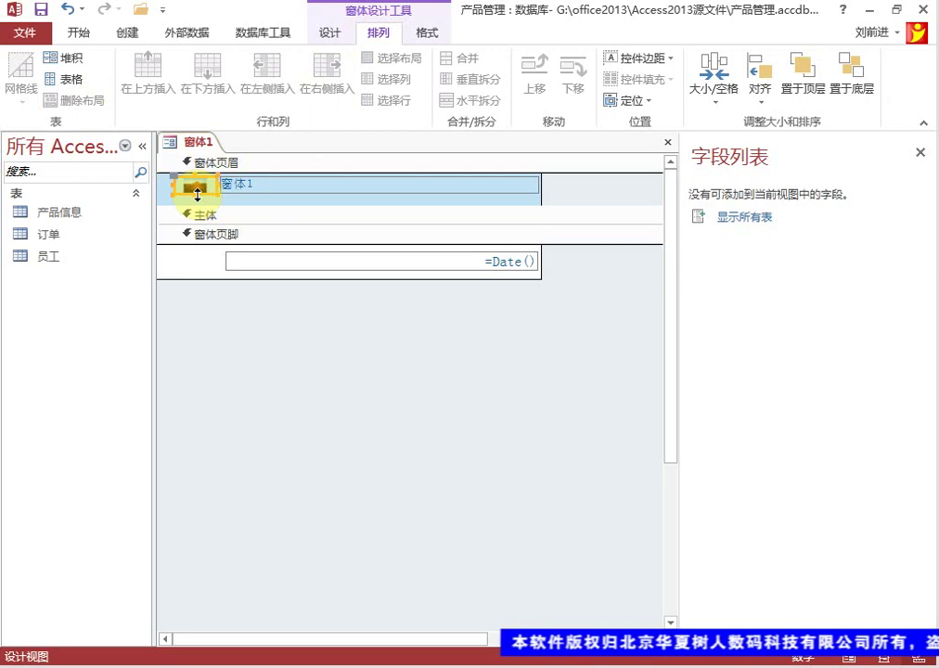
click(195, 204)
click(194, 190)
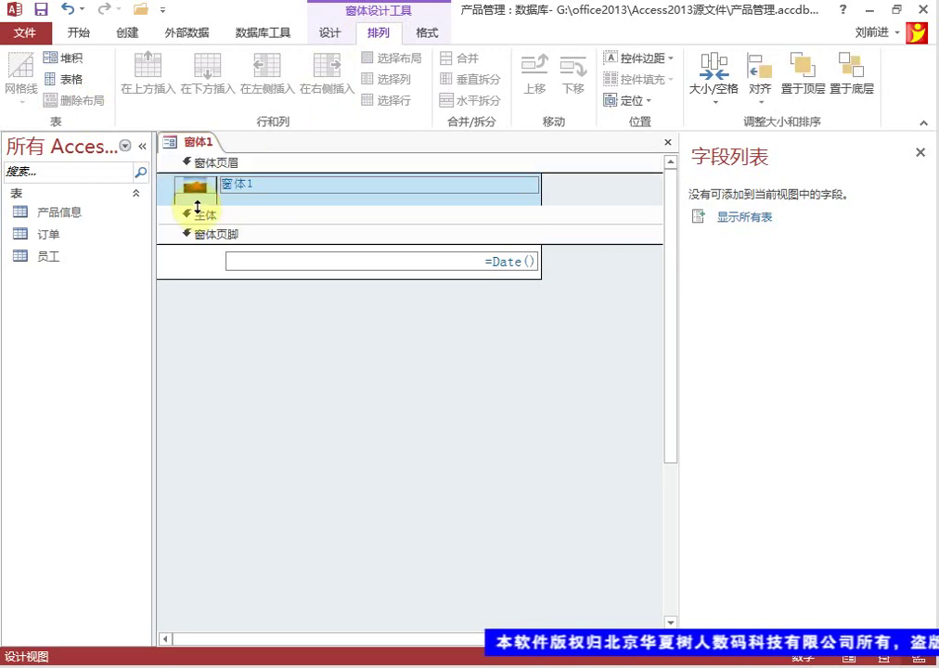
Narrow the title box to about a third of its width and move it slightly down beside the logo.
click(282, 190)
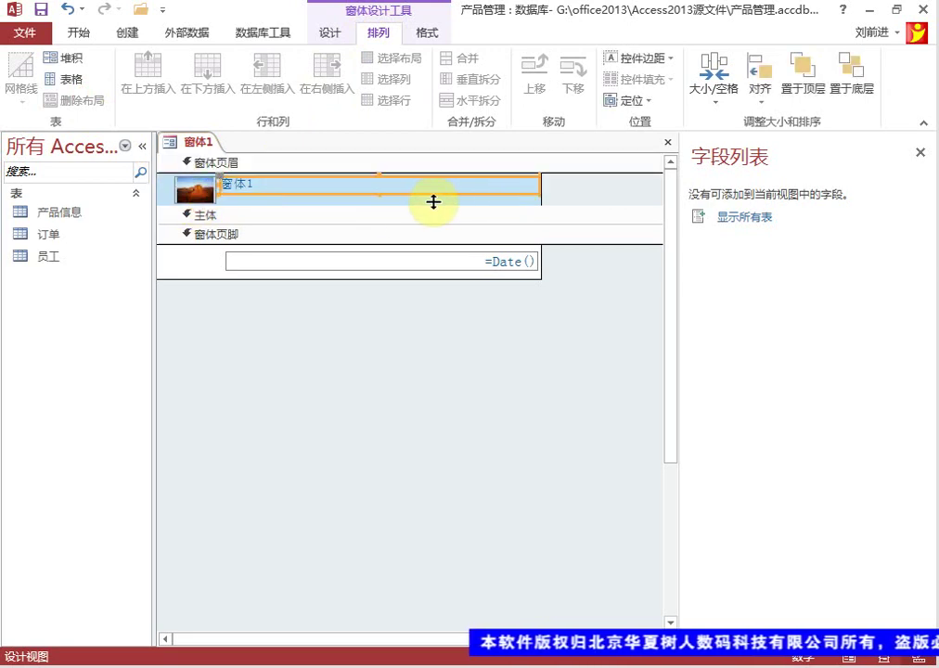
drag(539, 185, 320, 184)
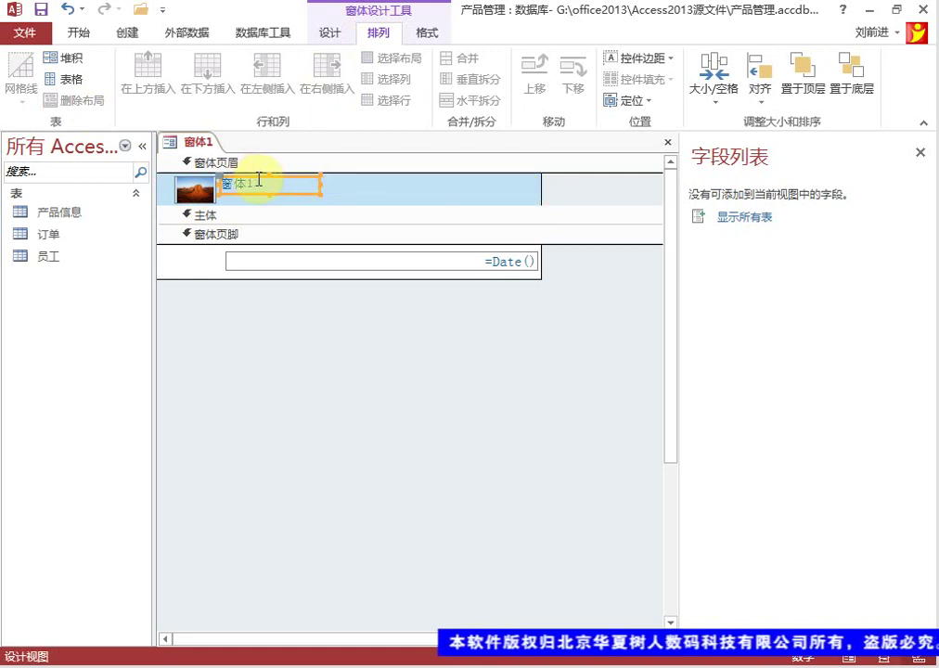
drag(257, 179, 264, 188)
click(363, 188)
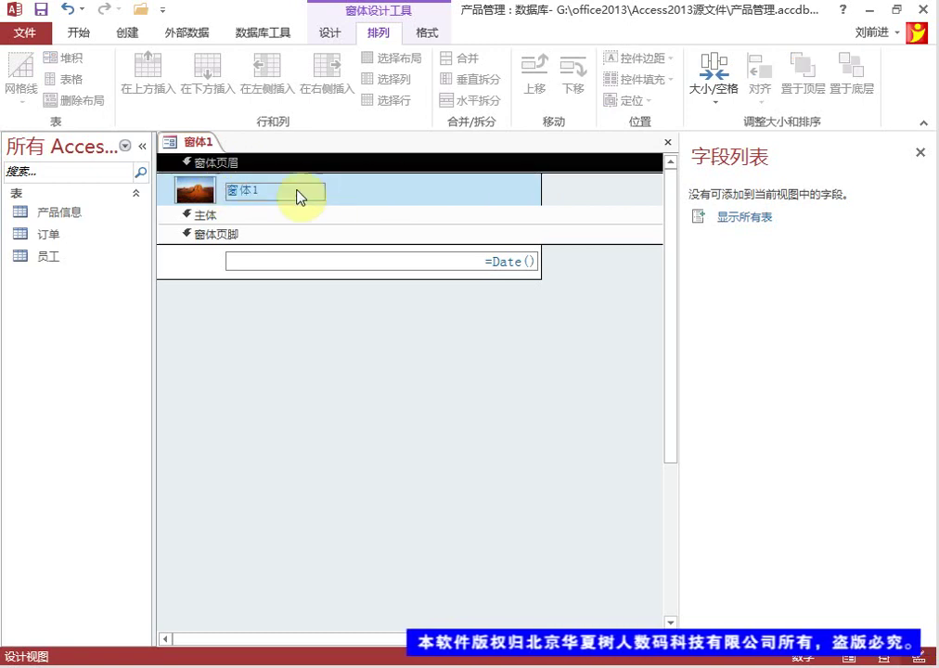
click(373, 188)
click(315, 325)
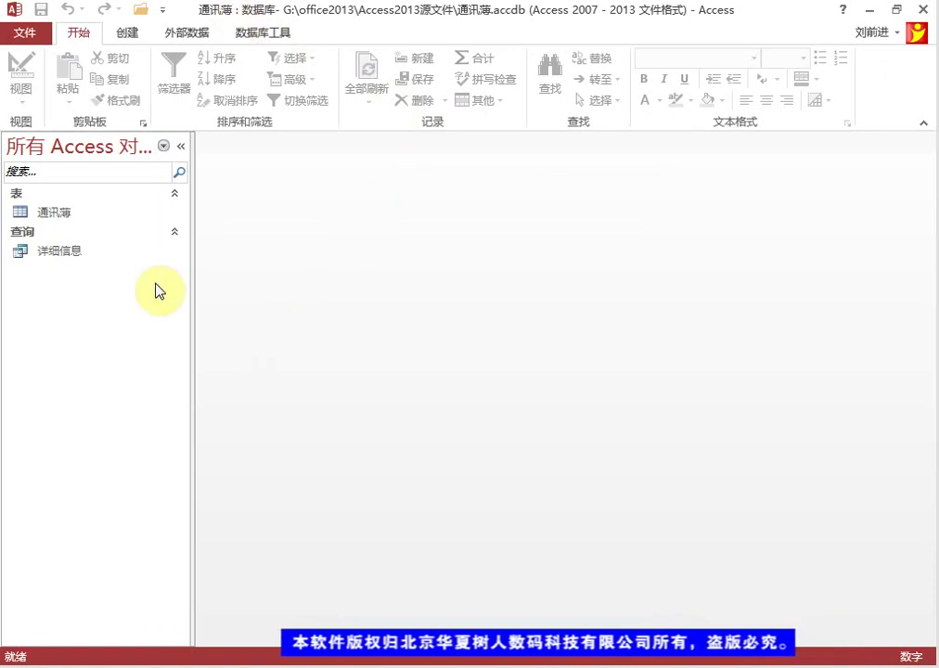
In the 通讯薄 database, create a form based on the 通讯薄 table.
click(46, 213)
click(68, 251)
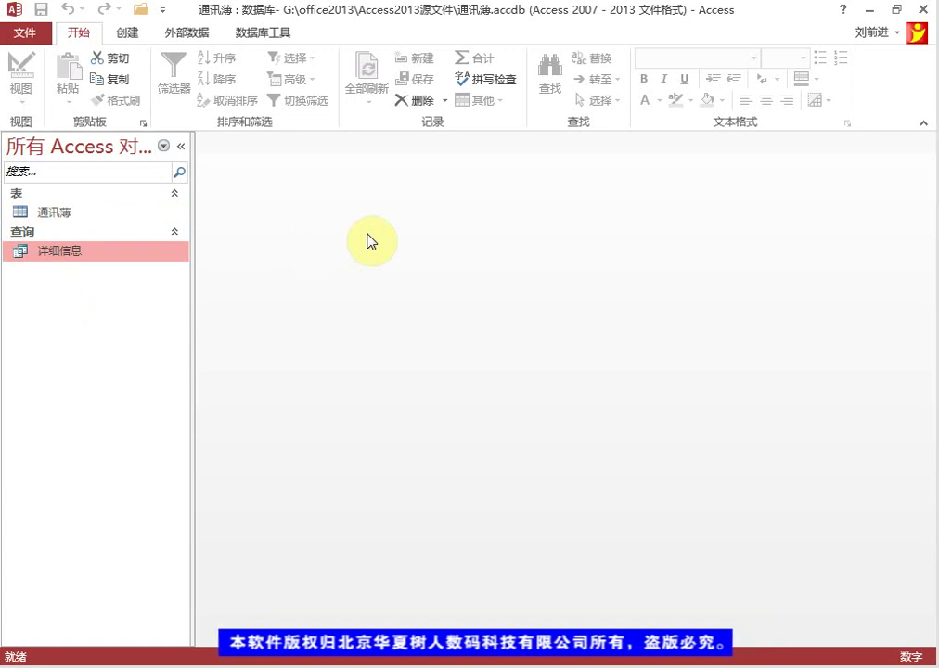
click(56, 213)
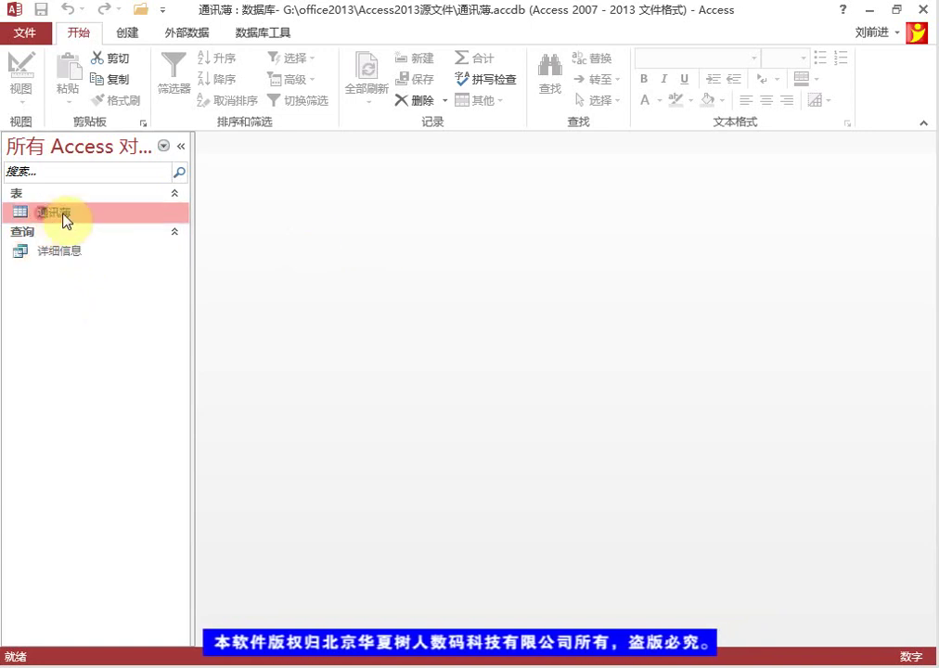
click(124, 35)
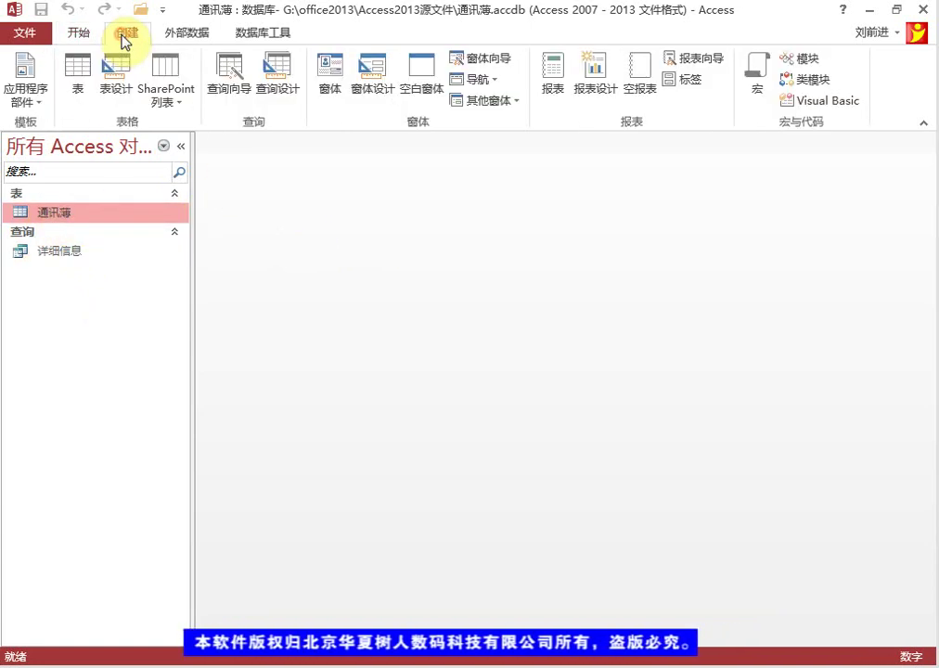
click(330, 94)
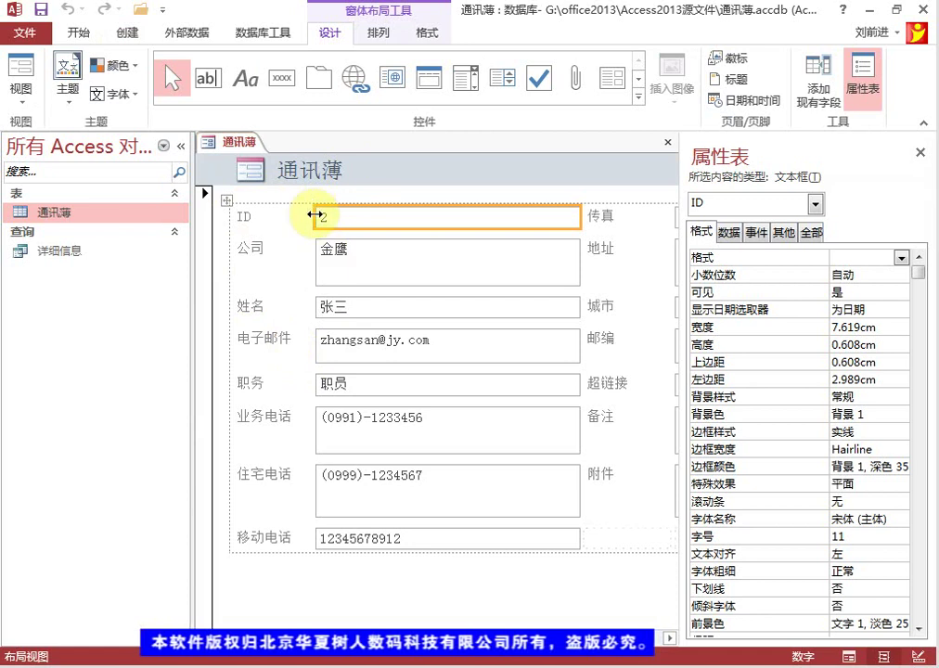
Save the new form under the name 联系人列表.
right_click(246, 143)
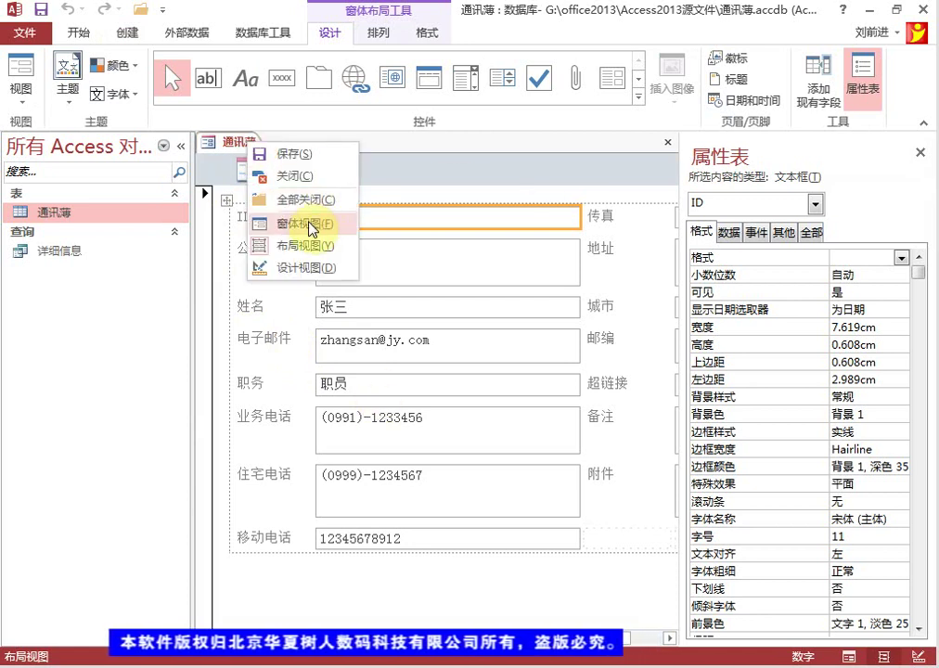
click(294, 154)
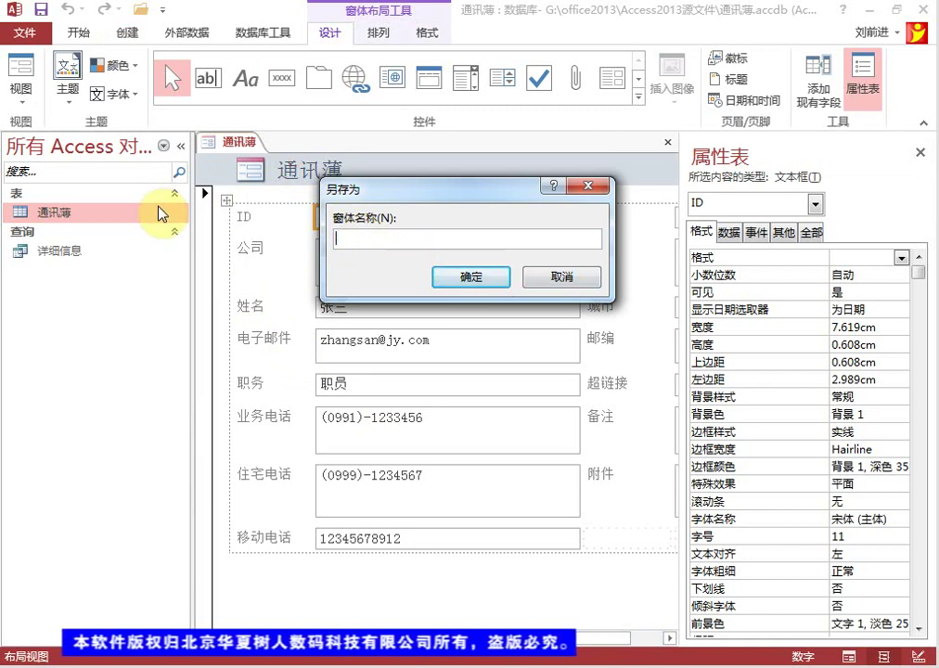
text(联系人liebiao)
key(space)
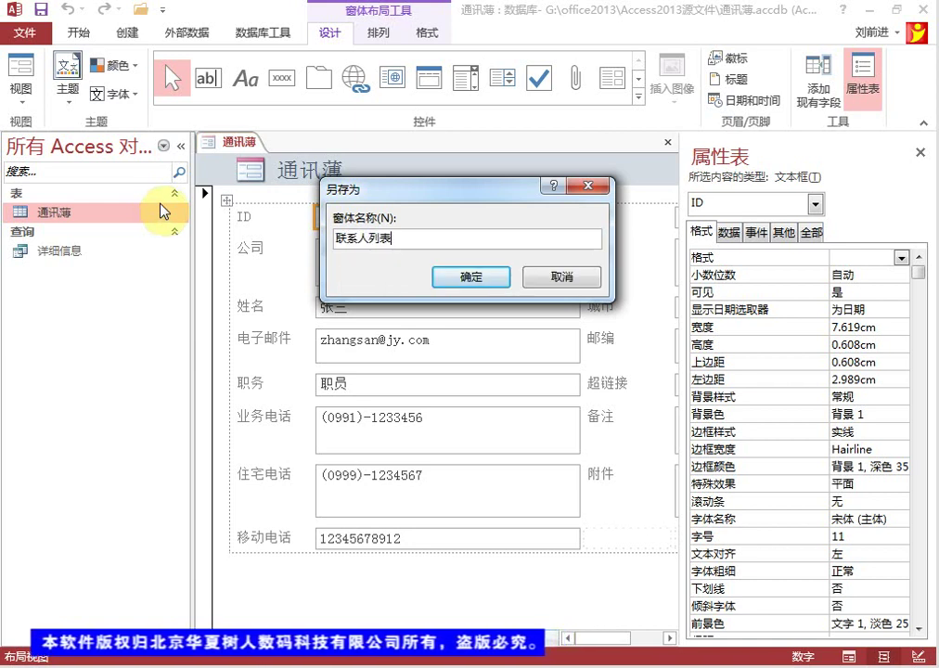
click(488, 276)
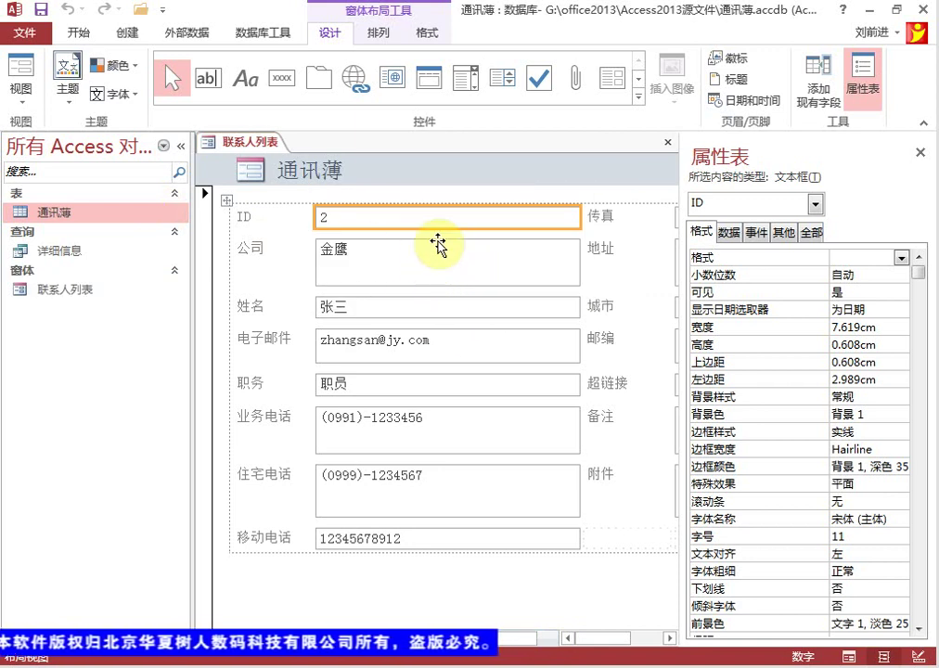
In Layout View, reduce the height of the 公司 field to a single line.
right_click(264, 142)
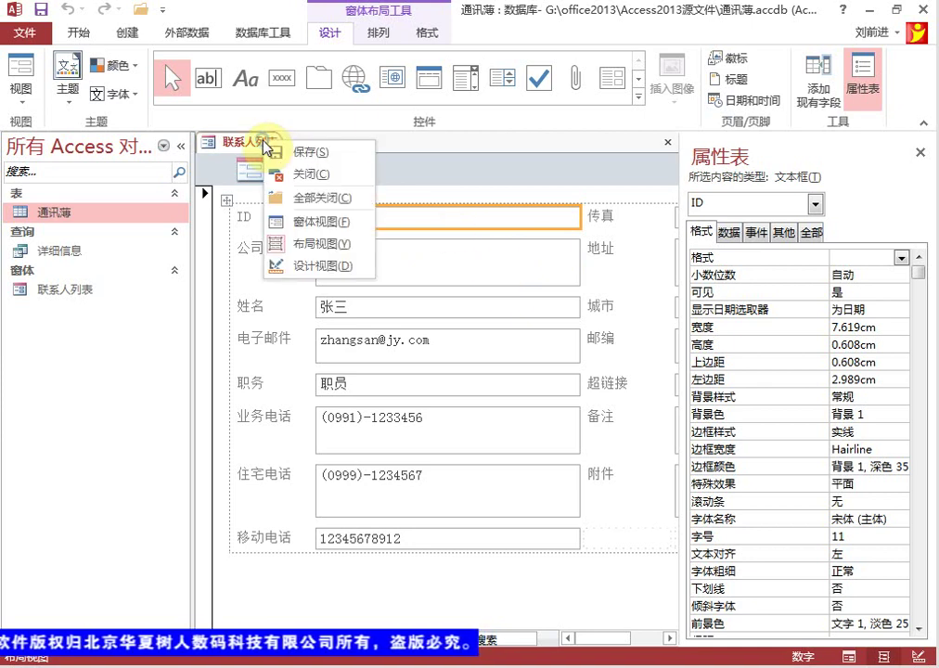
click(327, 245)
click(423, 271)
drag(440, 285, 441, 260)
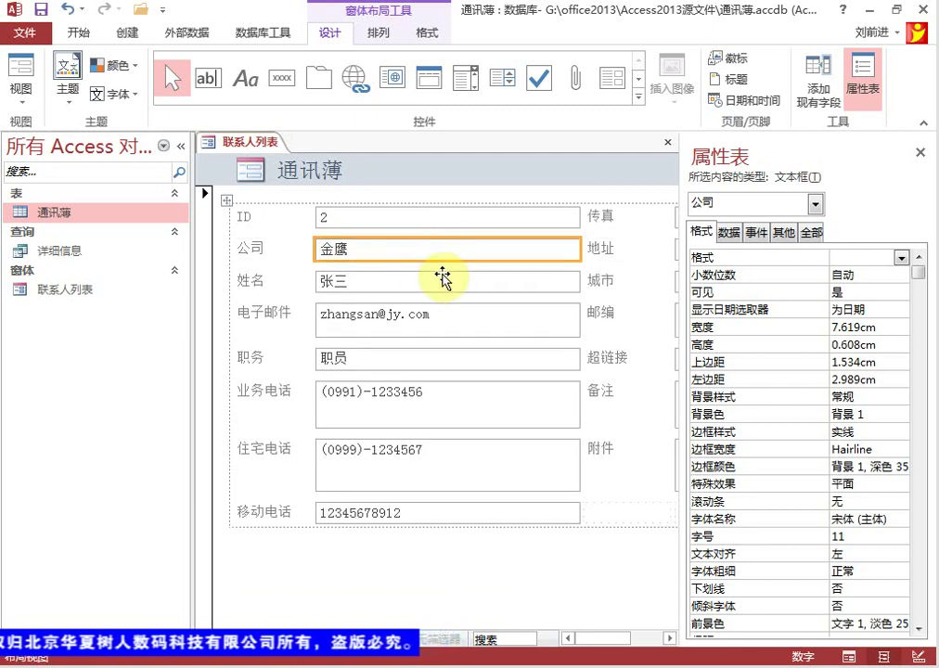
Close the property sheet and move the 传真 label and its field to a new row below 移动电话.
click(601, 217)
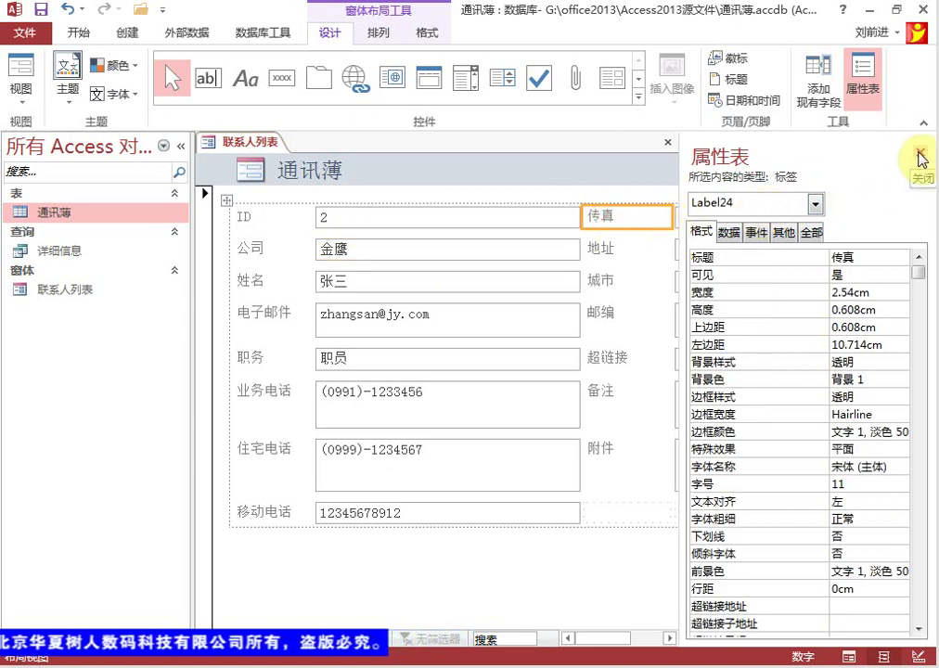
click(920, 154)
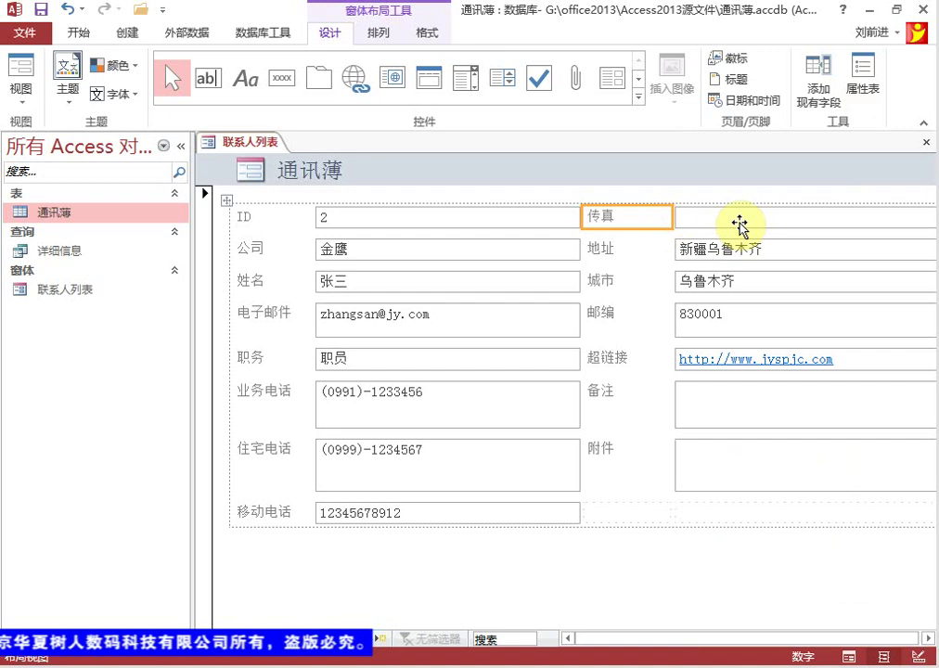
ctrl+click(714, 222)
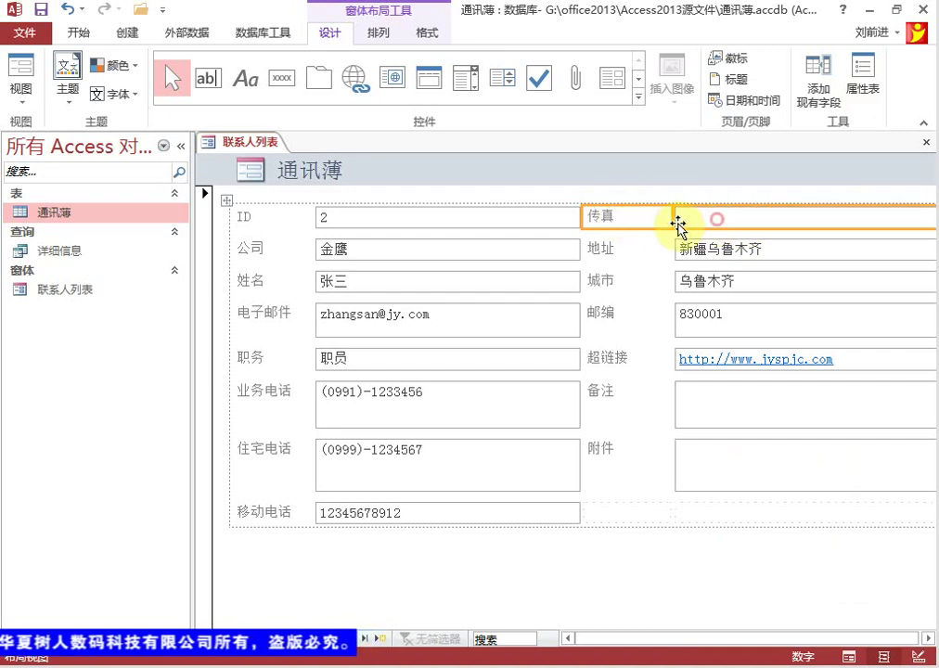
drag(654, 223, 281, 527)
Move the 地址, 城市, 邮编, 超链接, 备注 and 附件 labels and fields together into the first column below 传真.
click(603, 251)
ctrl+click(706, 251)
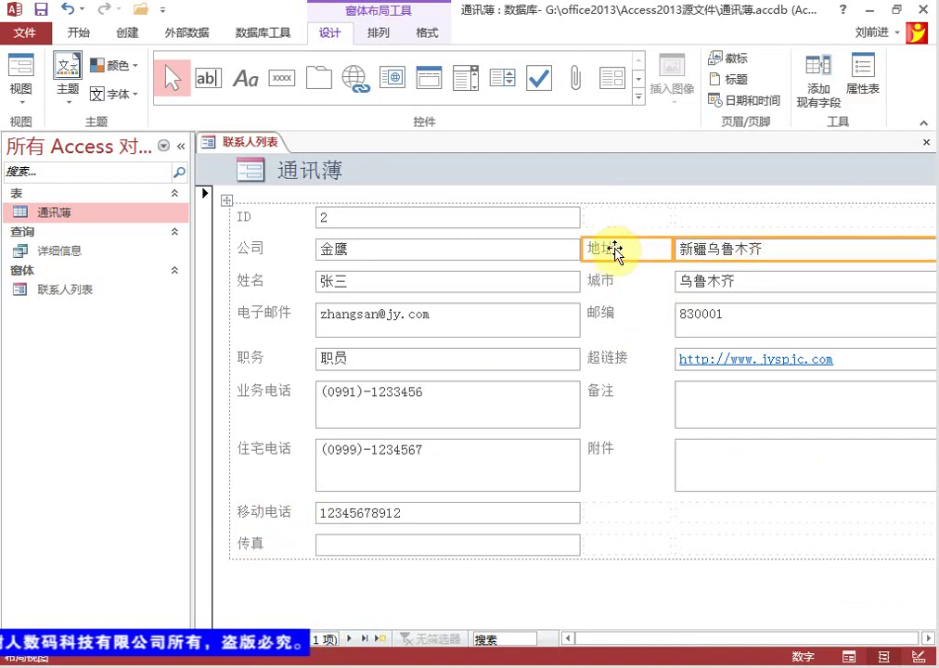
click(614, 279)
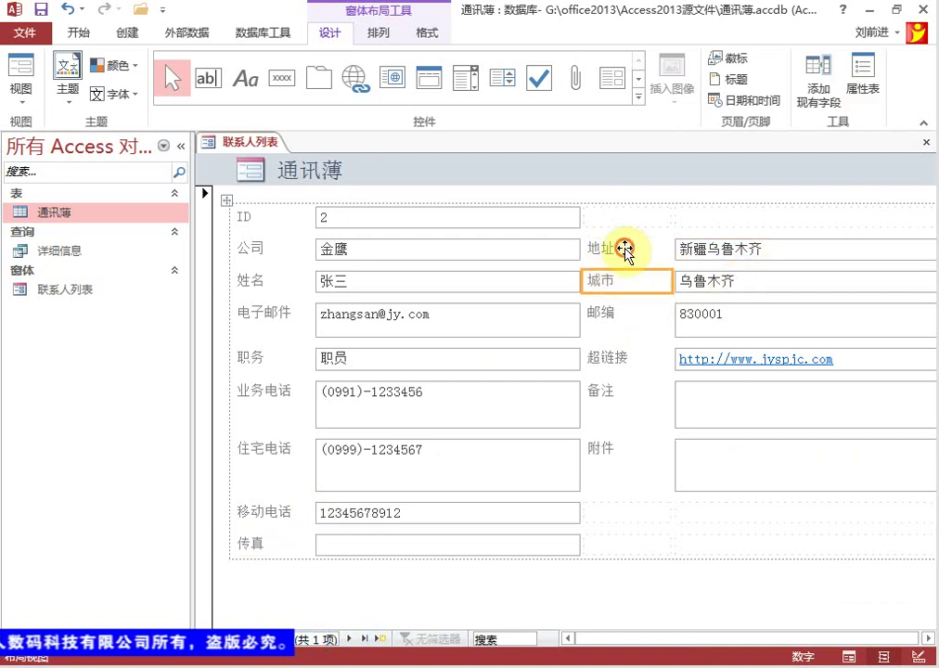
click(625, 249)
ctrl+click(686, 252)
ctrl+click(620, 276)
ctrl+click(689, 280)
ctrl+click(612, 315)
ctrl+click(713, 316)
ctrl+click(605, 356)
ctrl+click(720, 354)
ctrl+click(616, 398)
shift+click(610, 455)
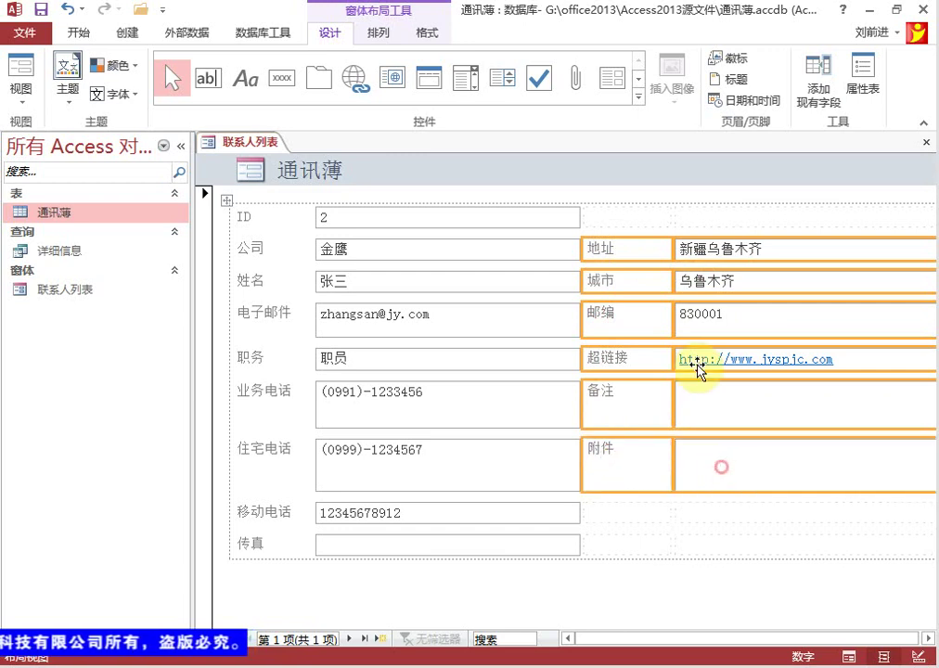
drag(289, 554, 260, 559)
click(666, 299)
scroll(675, 351, down, 3)
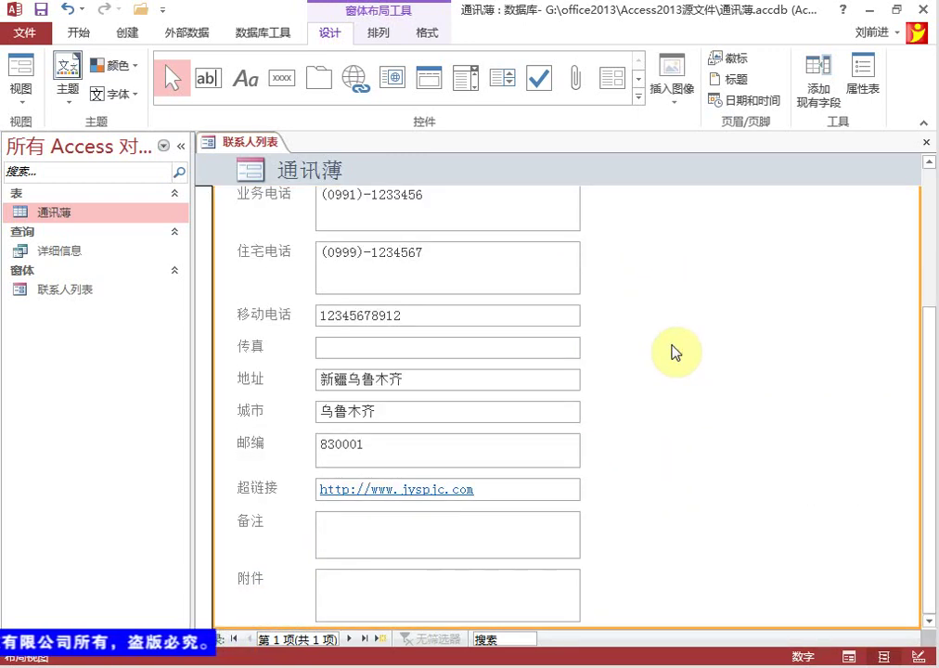
scroll(674, 350, up, 3)
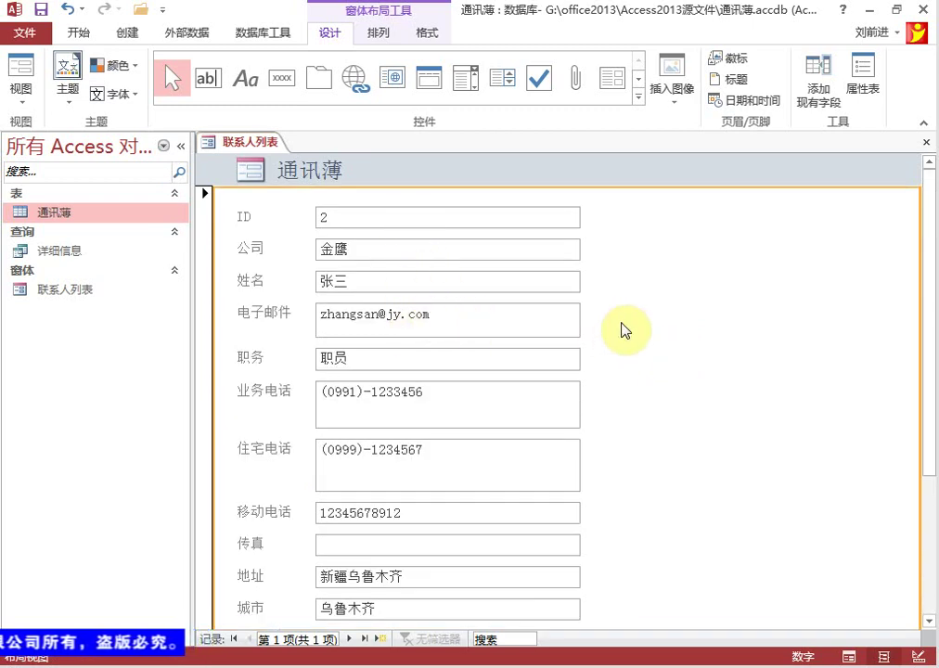
In Design View, select the whole layout of detail fields and size all its controls to the shortest height.
right_click(264, 142)
click(322, 266)
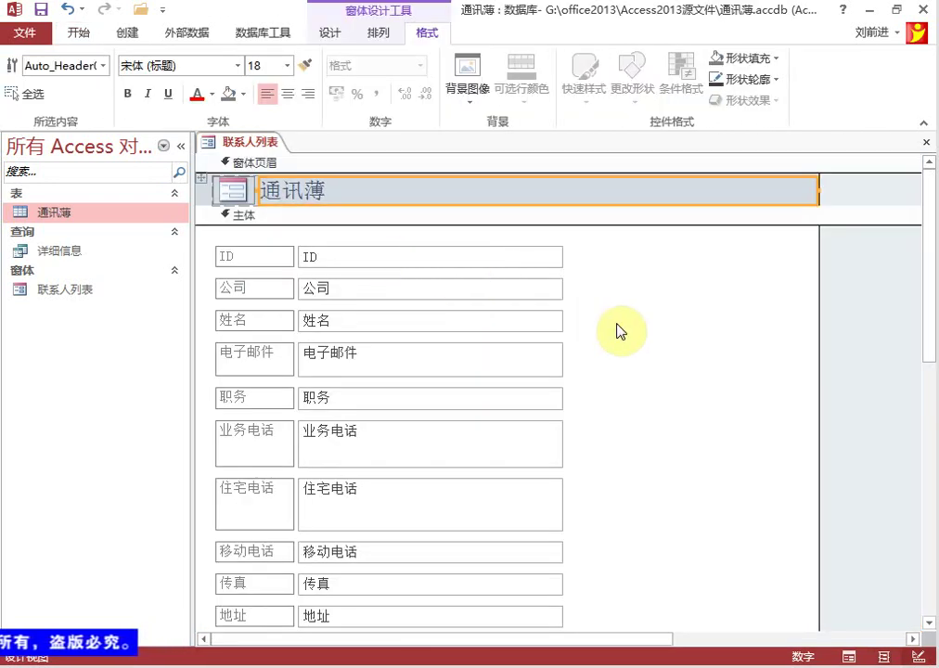
click(375, 33)
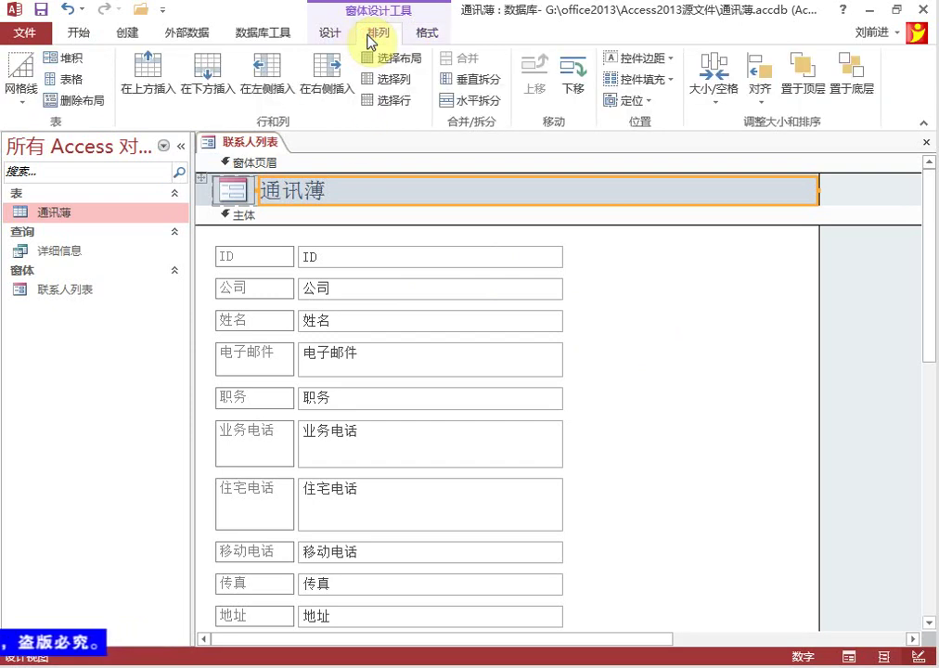
click(400, 59)
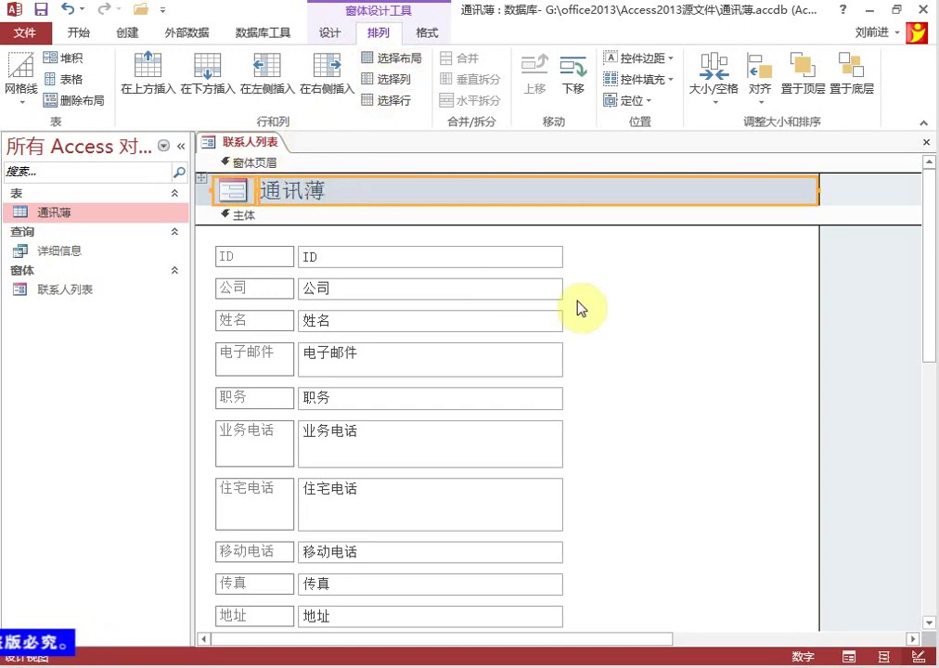
click(363, 284)
click(203, 237)
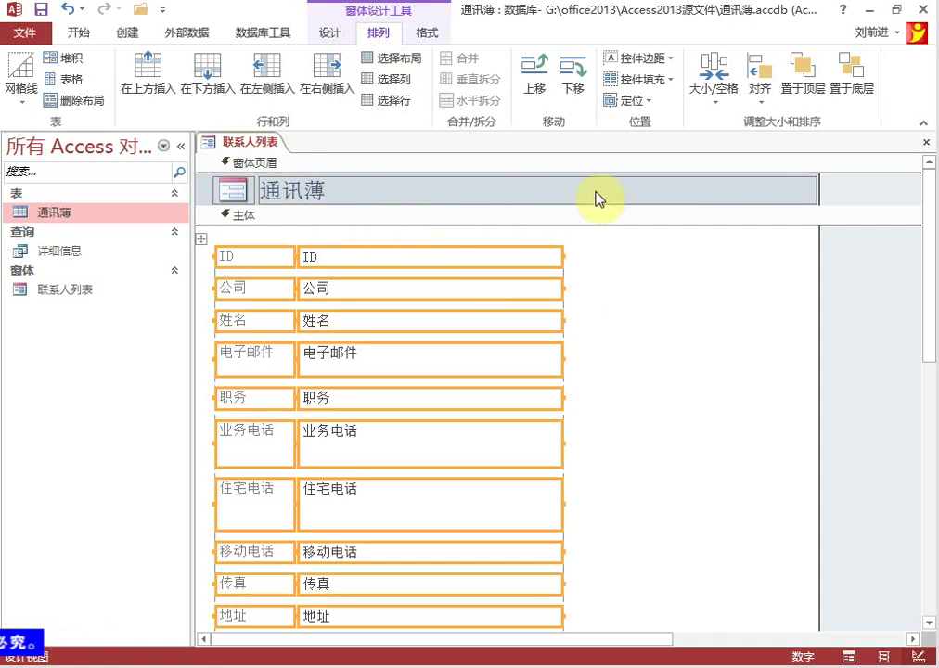
click(717, 109)
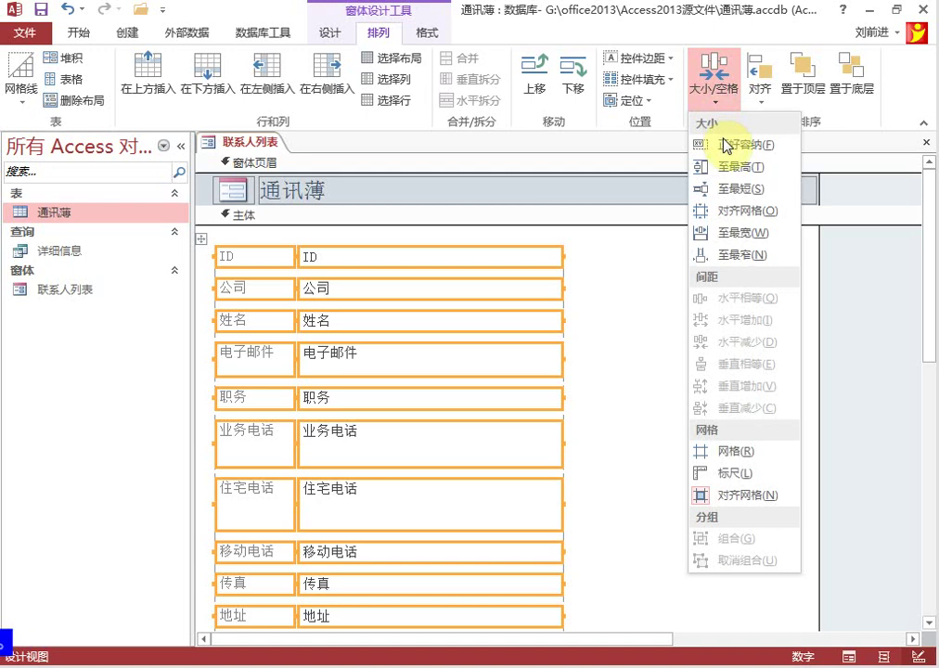
click(746, 198)
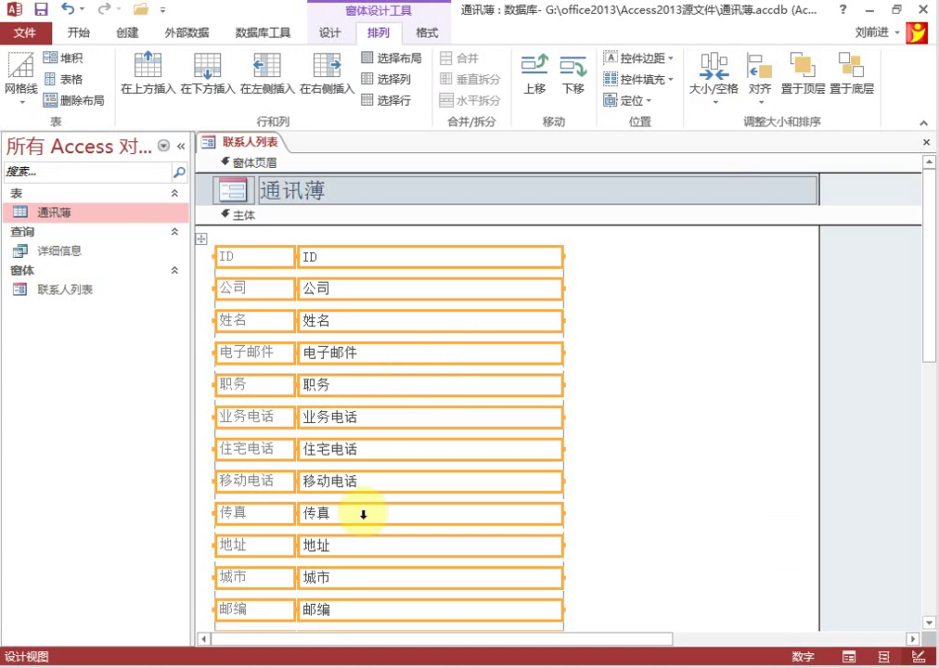
Reduce the control padding of the selected layout so the field rows sit closer together.
click(668, 81)
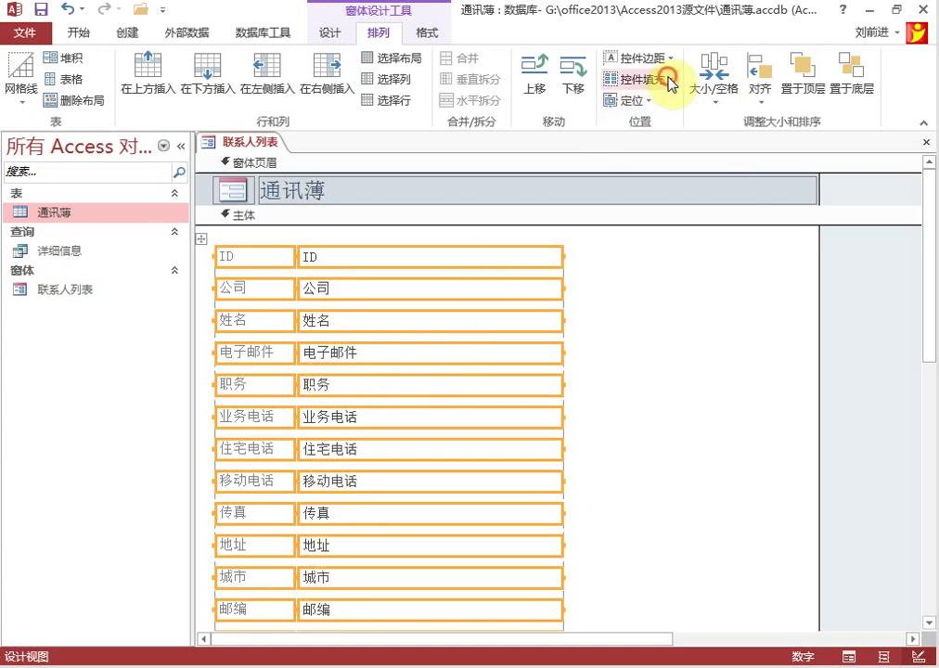
click(640, 155)
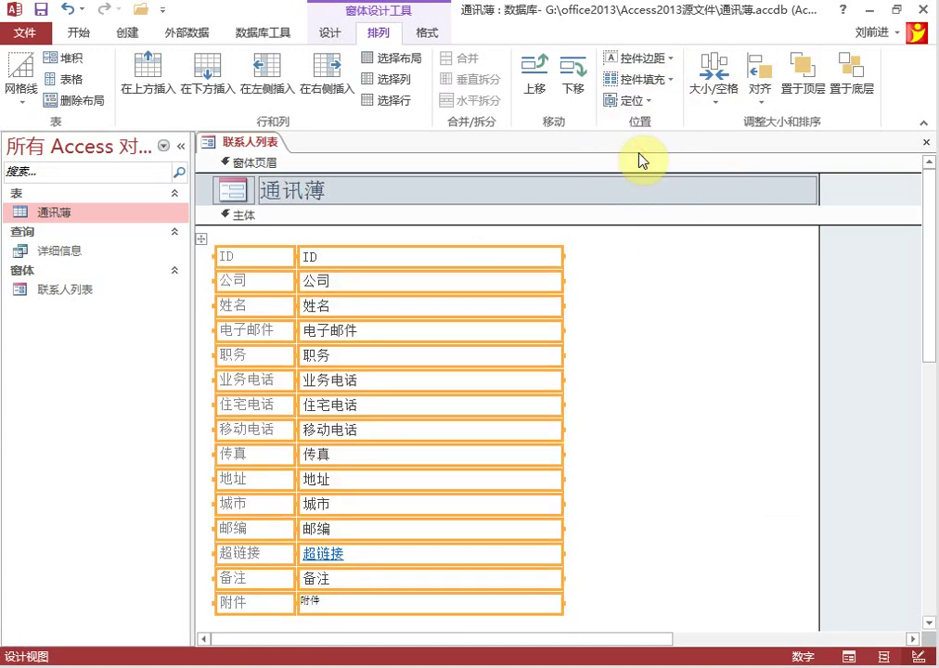
click(649, 321)
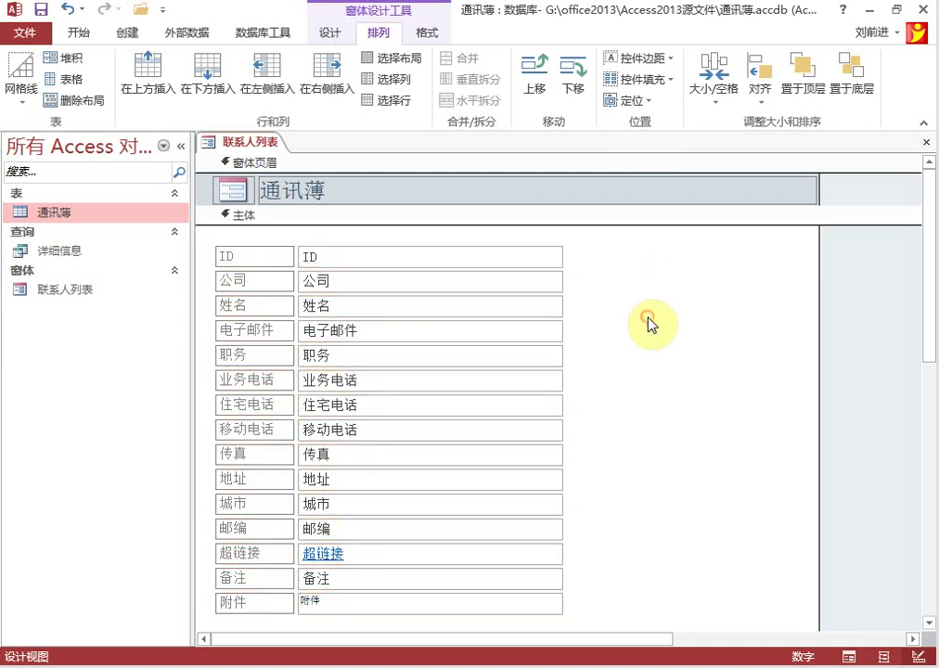
Move the 备注 label and field down one row, below 附件.
scroll(629, 304, down, 3)
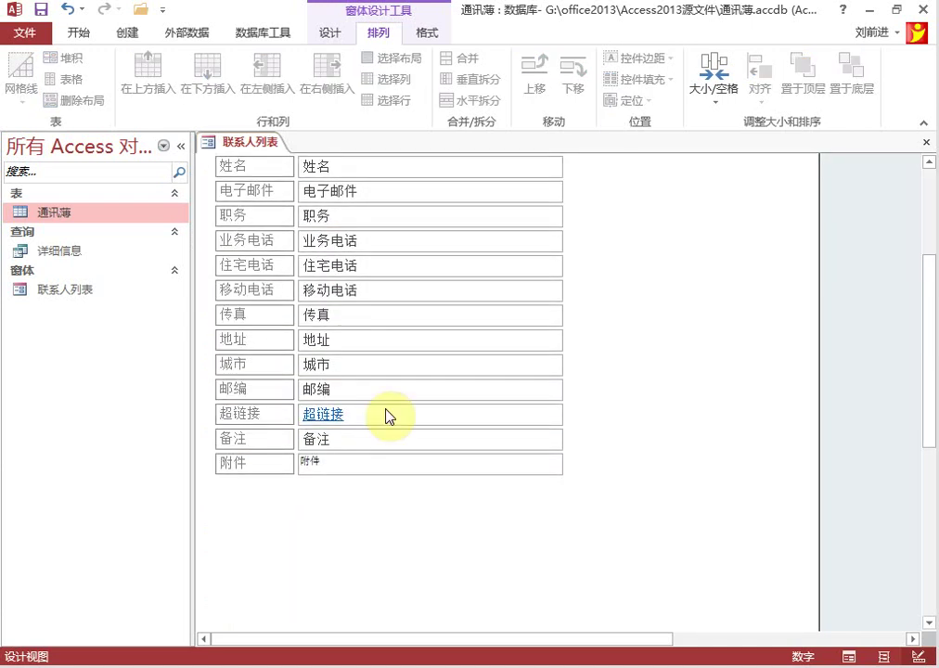
click(280, 438)
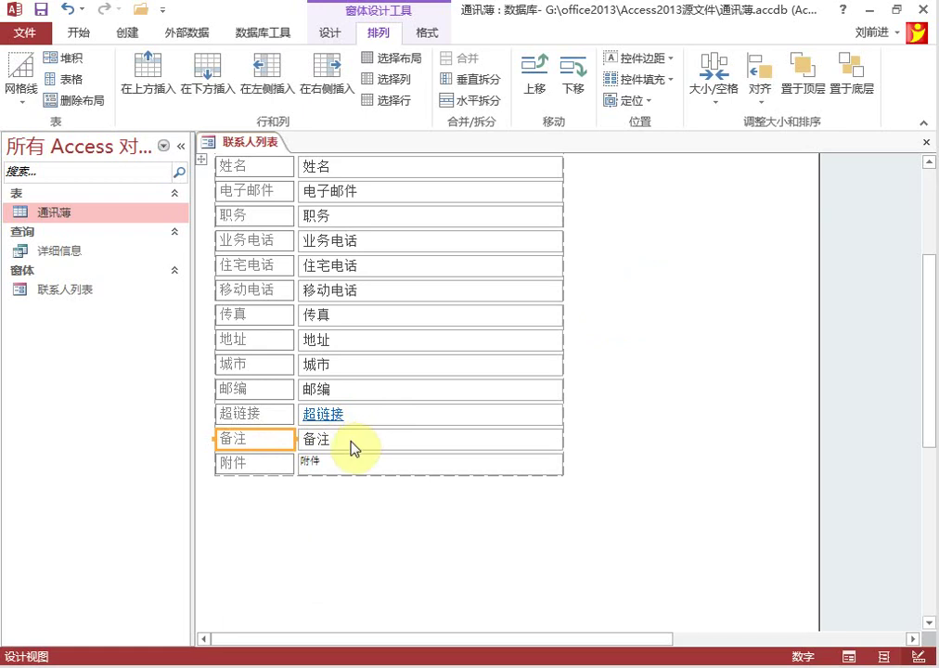
shift+click(326, 440)
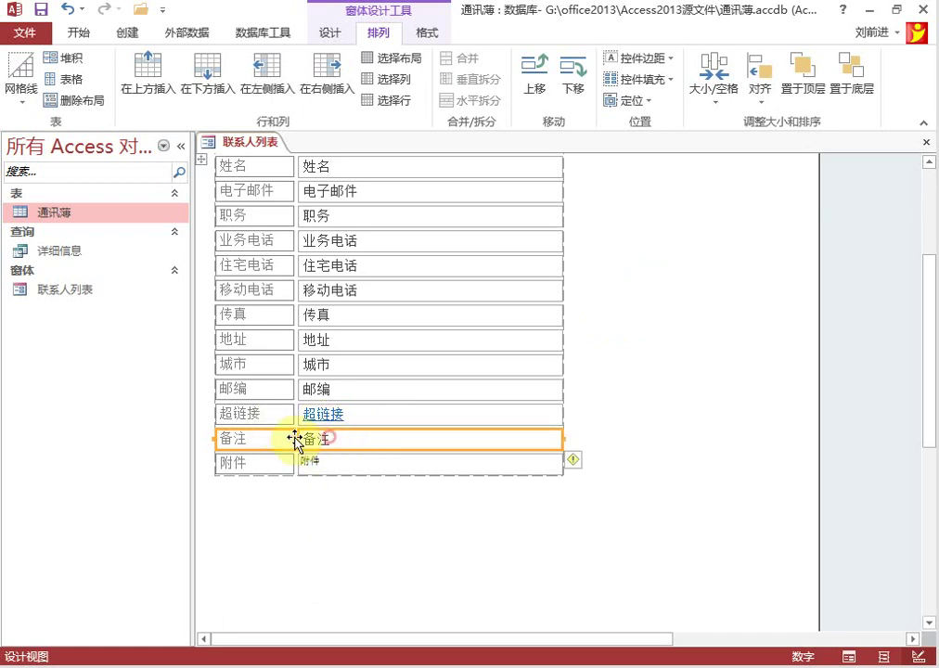
click(573, 81)
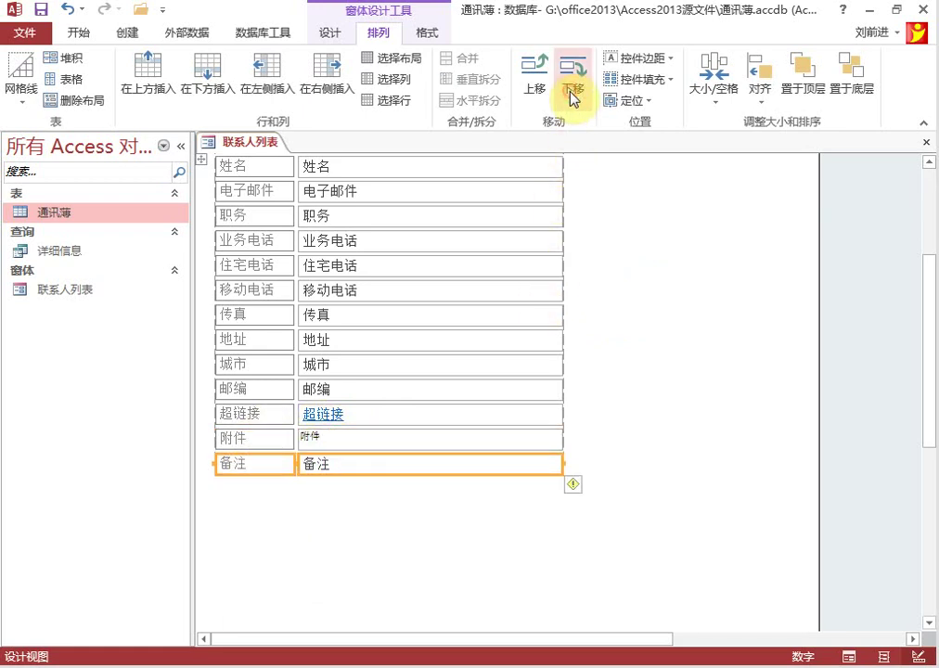
click(596, 408)
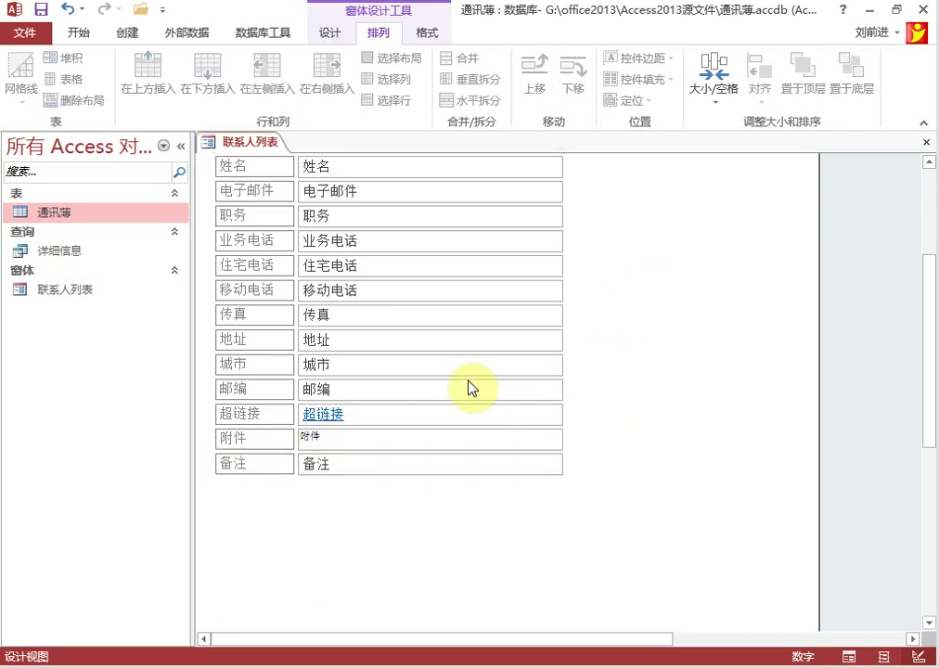
scroll(468, 388, up, 1)
click(356, 499)
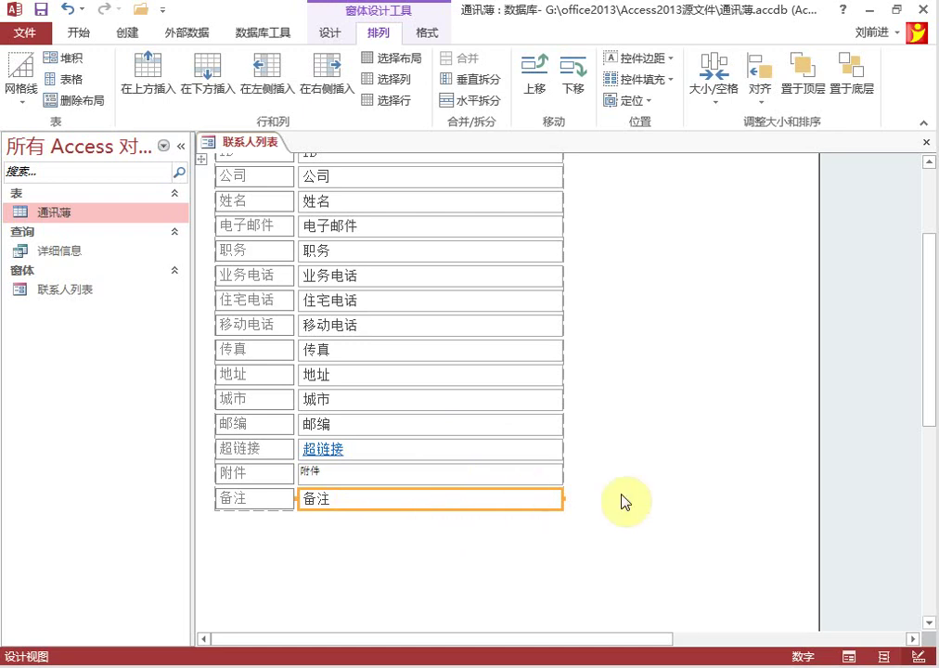
click(642, 455)
scroll(641, 455, up, 2)
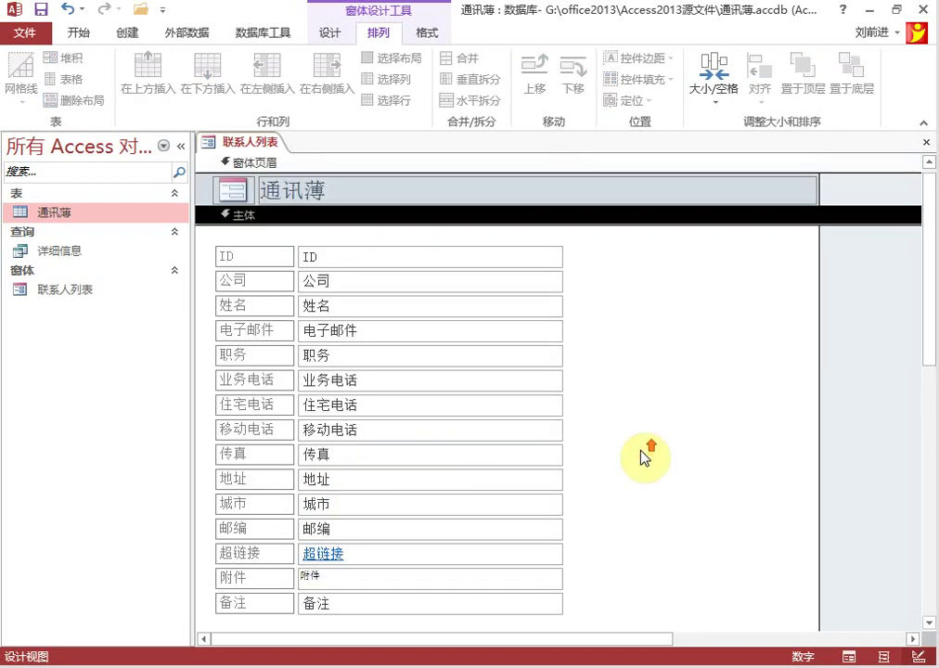
Save the form's layout changes and display the form in Form View.
right_click(263, 142)
click(306, 146)
click(664, 327)
right_click(246, 142)
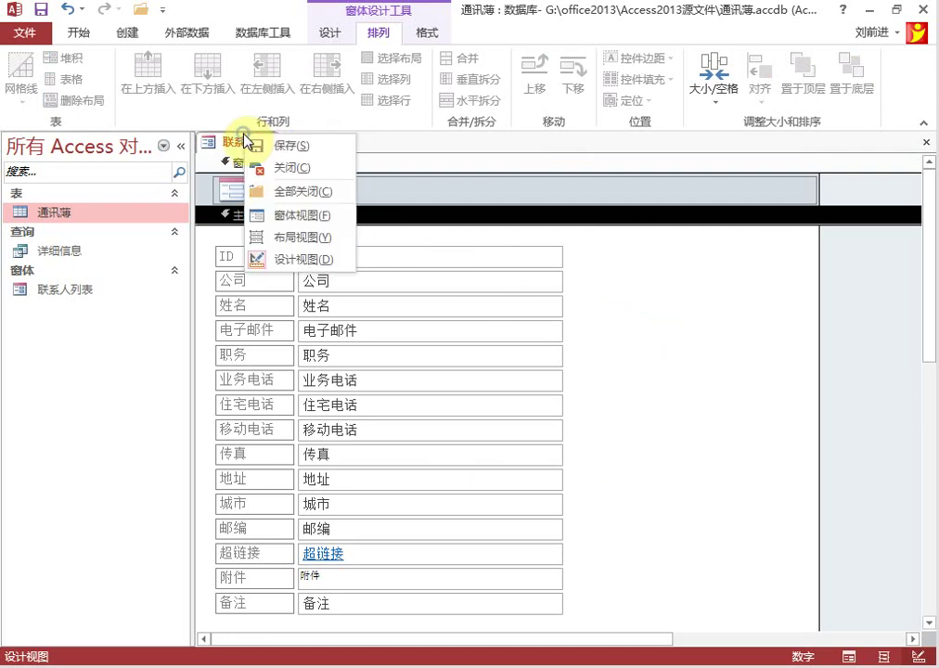
click(295, 216)
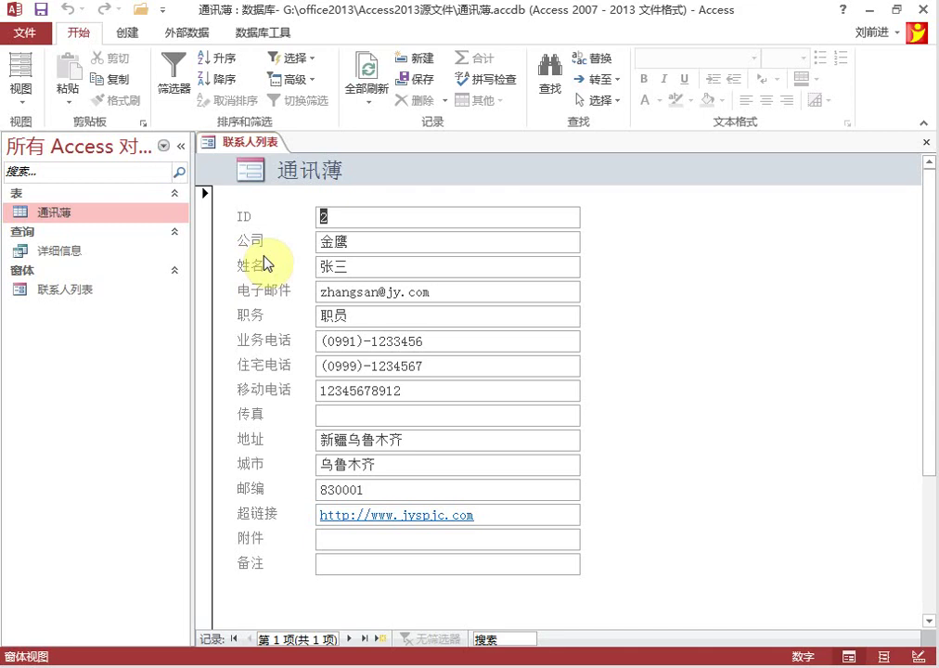
In Design View, replace the title text in the form header with 联系人列表.
right_click(247, 145)
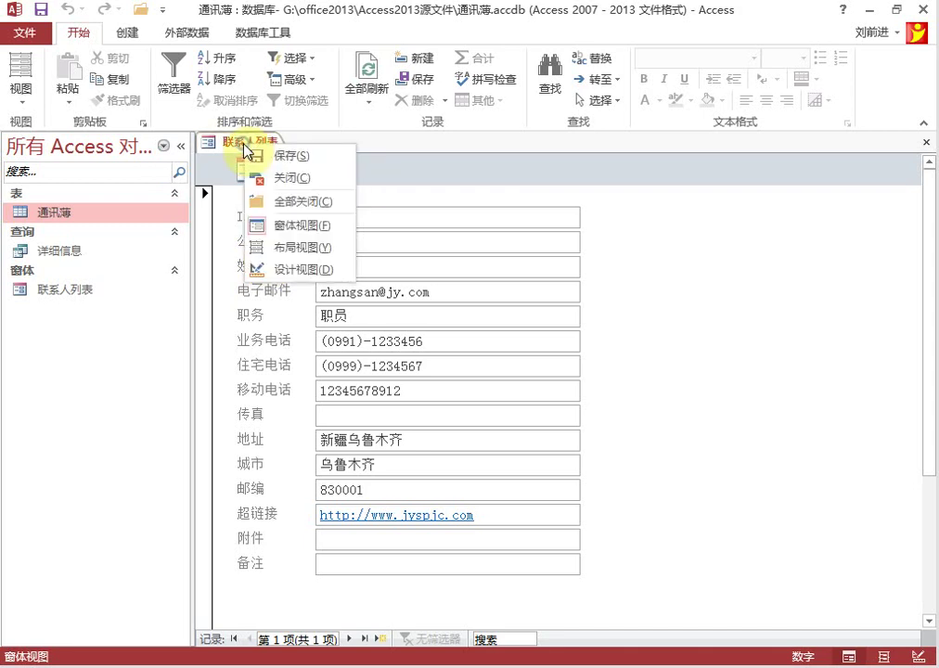
click(302, 271)
click(302, 200)
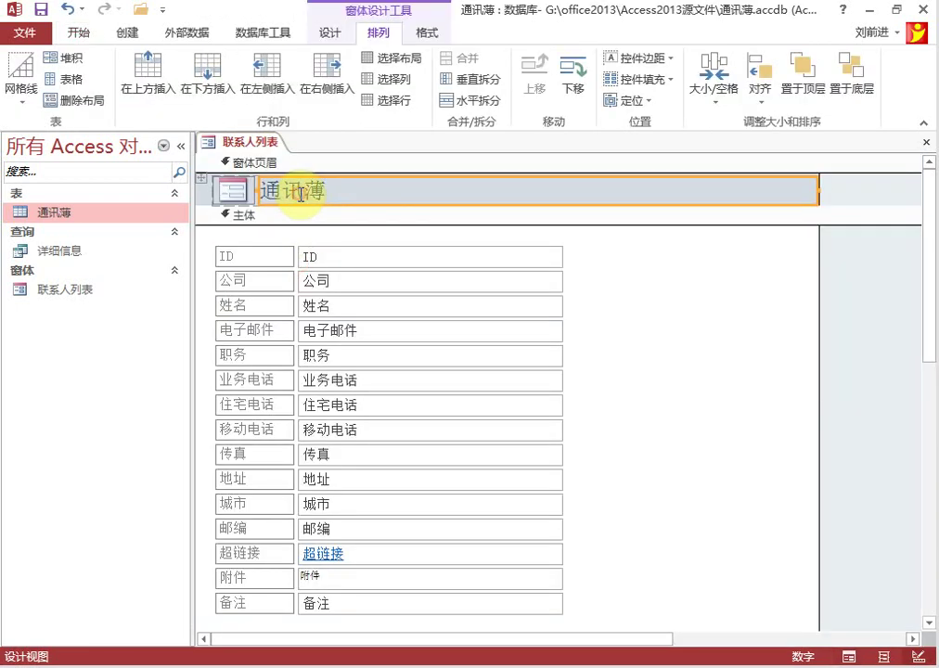
click(344, 193)
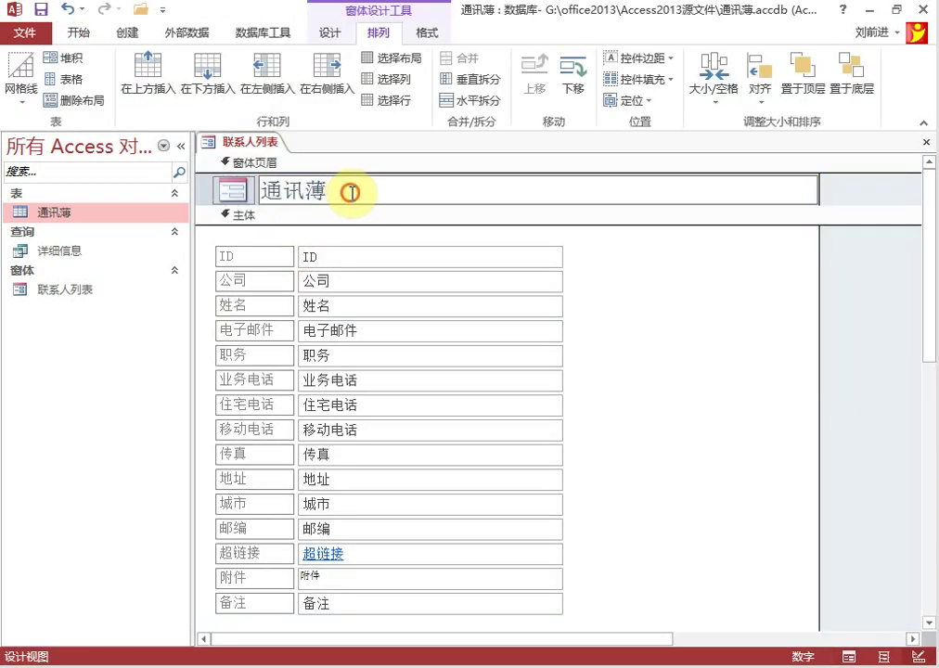
double_click(350, 192)
drag(363, 191, 291, 186)
text(1)
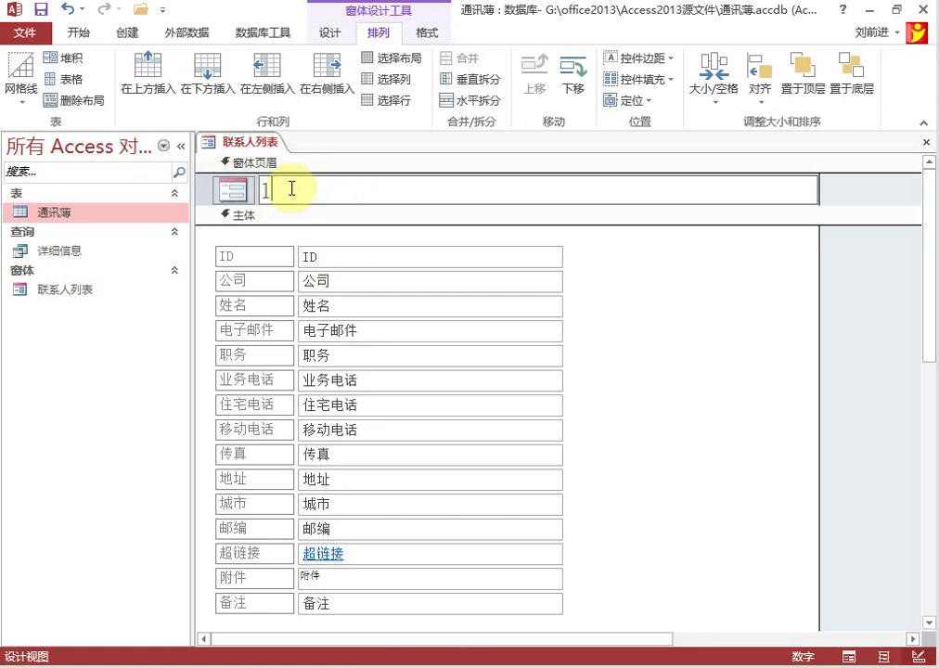
text(联系人)
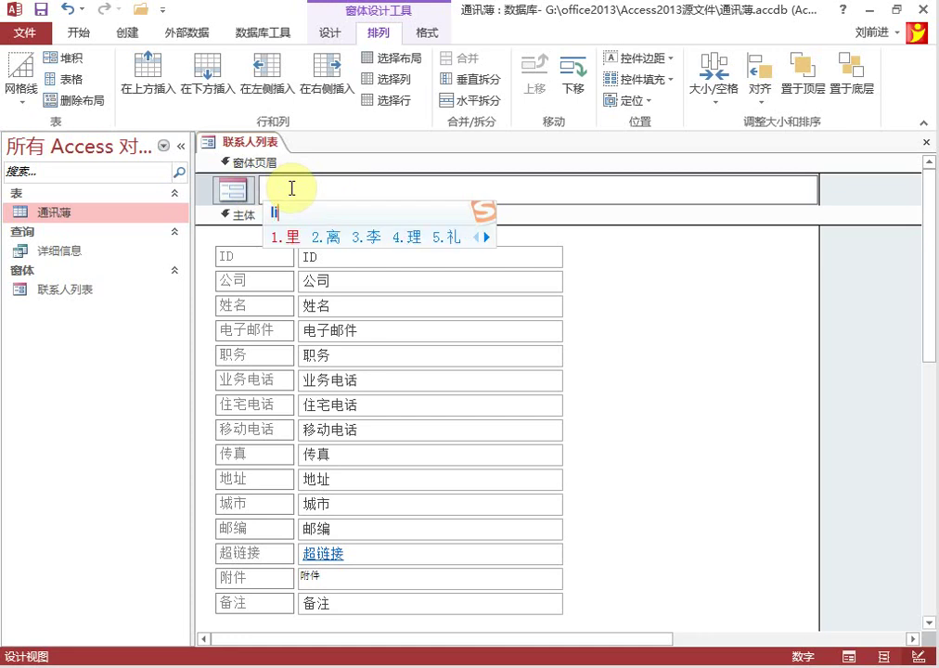
text(lieb)
key(space)
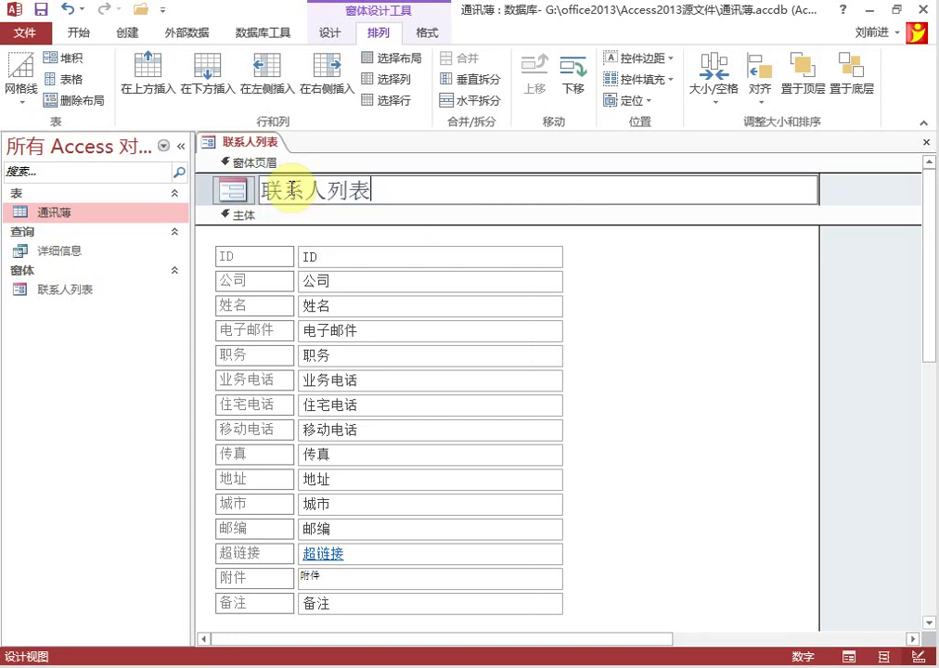
click(656, 310)
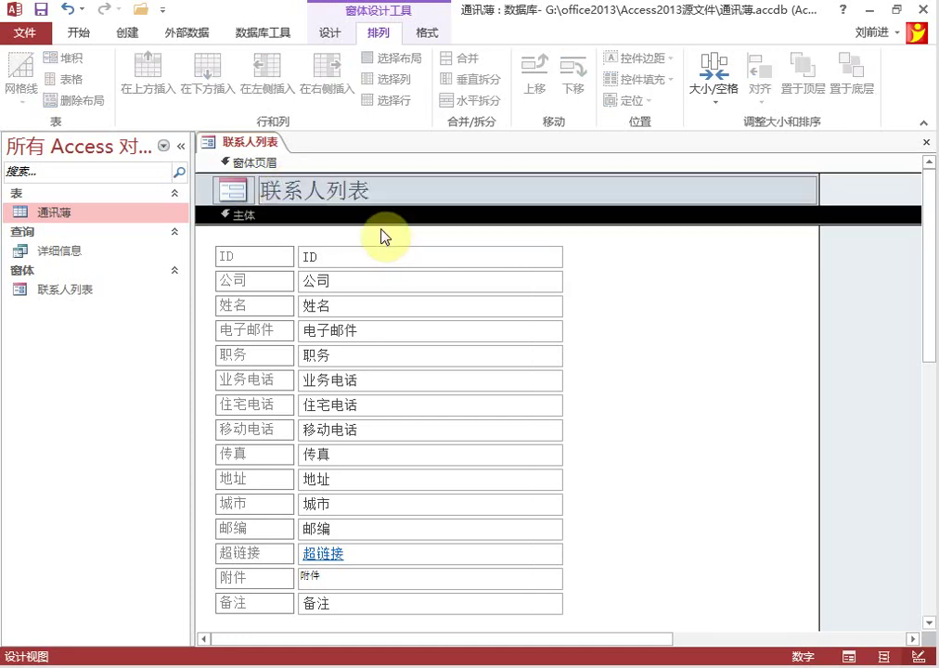
click(337, 193)
click(653, 296)
Apply the last theme of the Office theme gallery to the form and save the form.
click(337, 37)
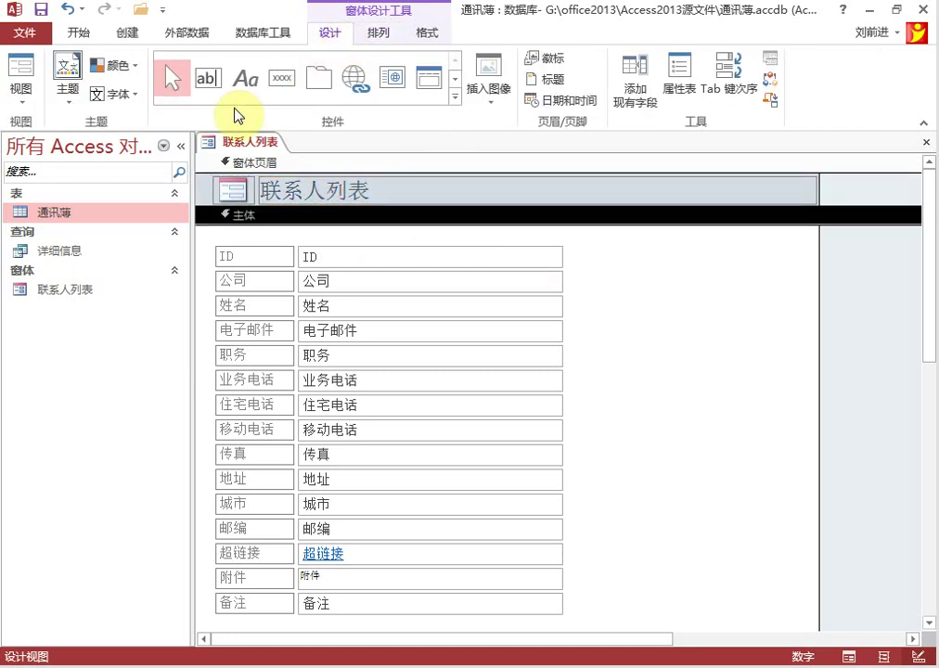
click(69, 102)
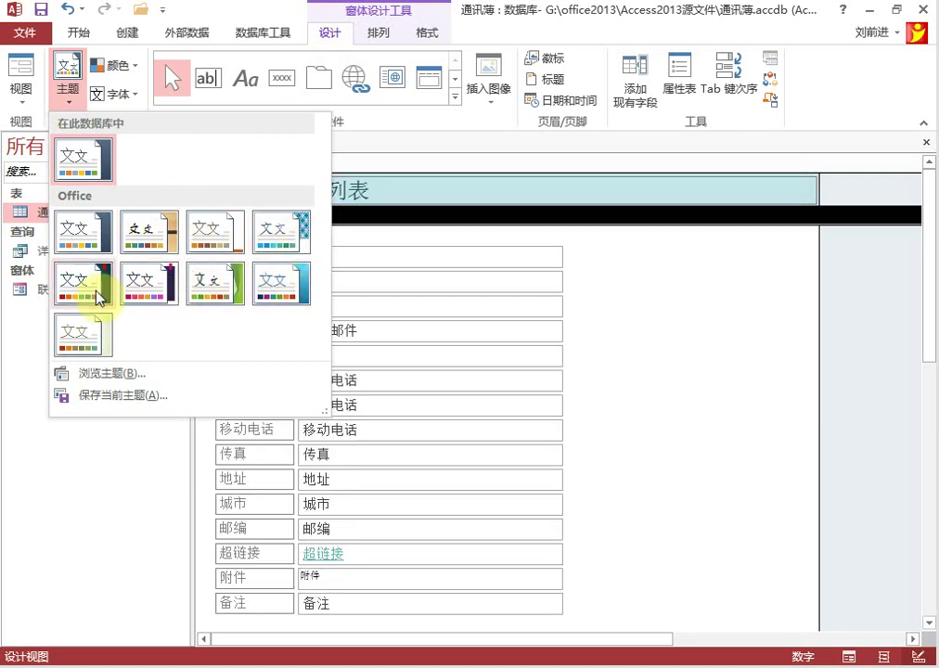
click(84, 338)
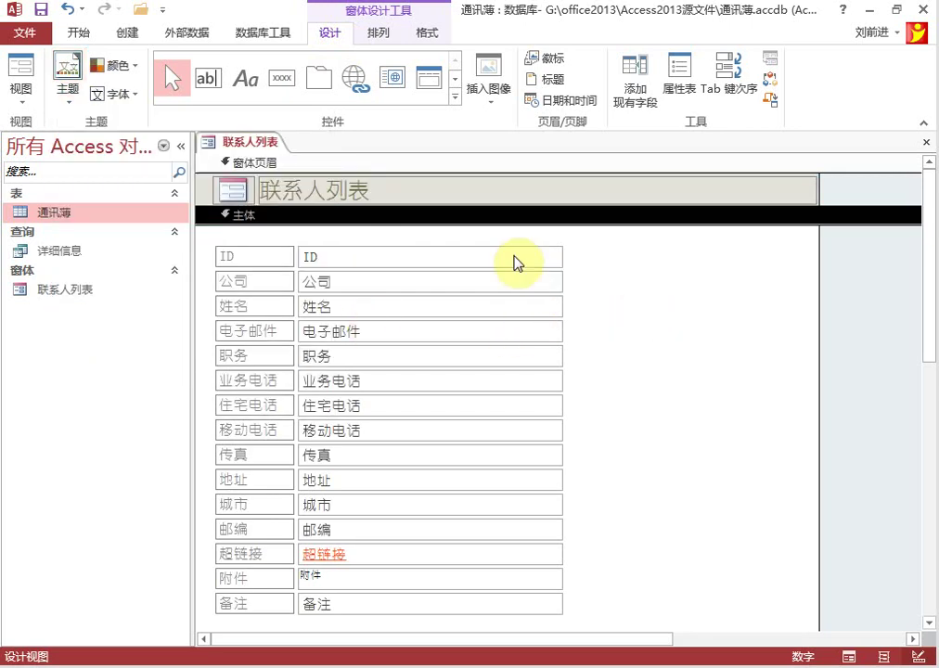
click(638, 321)
right_click(238, 147)
click(300, 153)
Replace the logo picture in the form header with Chrysanthemum.jpg from the image folder.
click(232, 191)
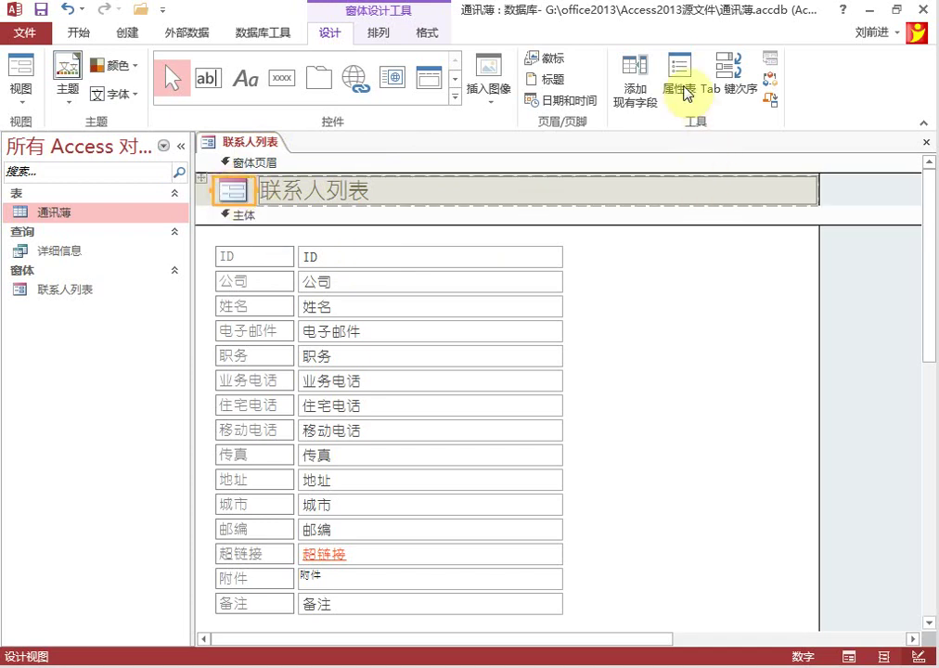
click(679, 89)
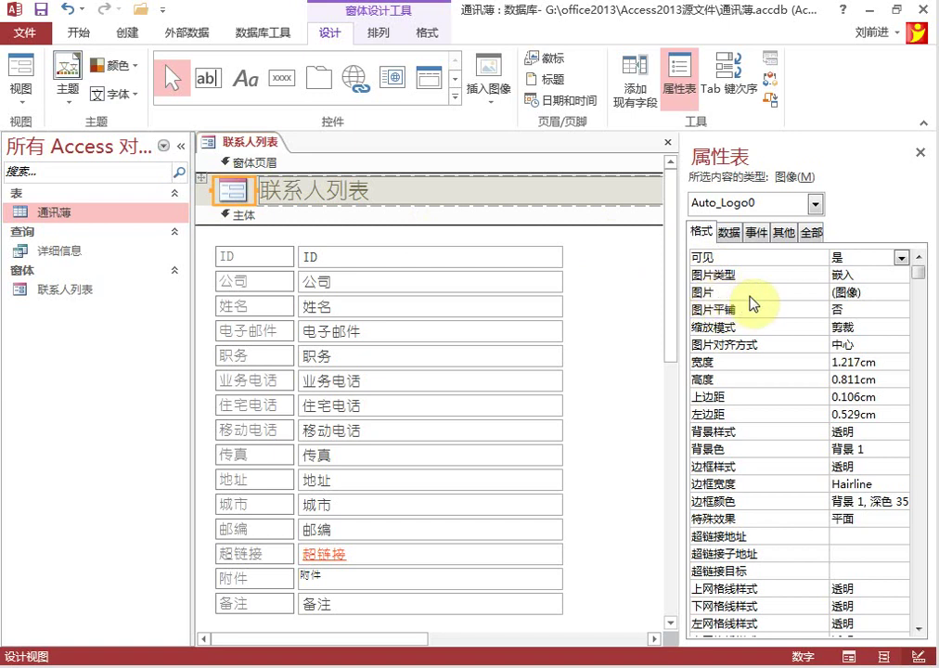
click(868, 293)
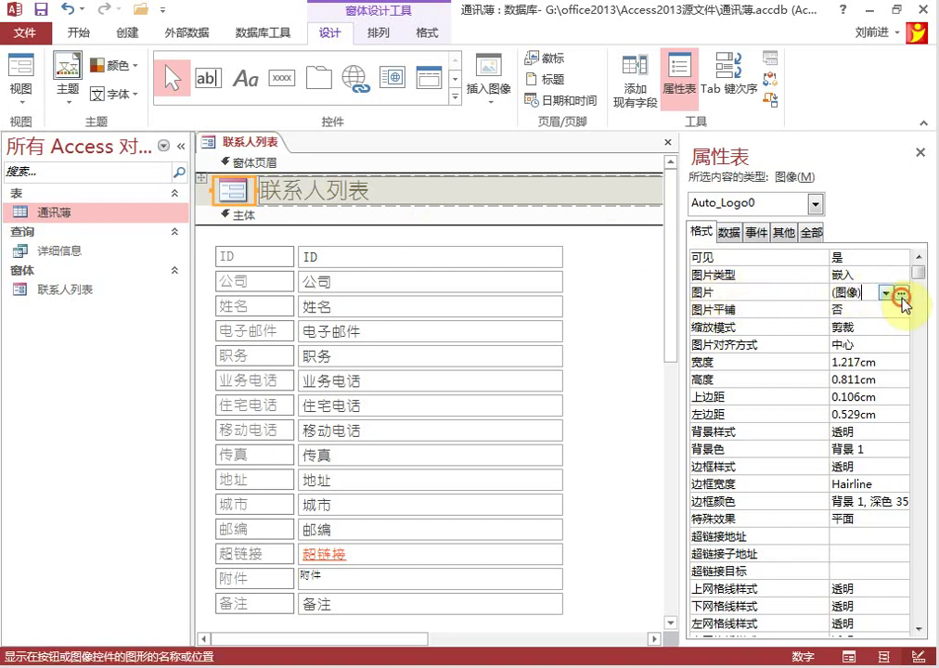
click(901, 294)
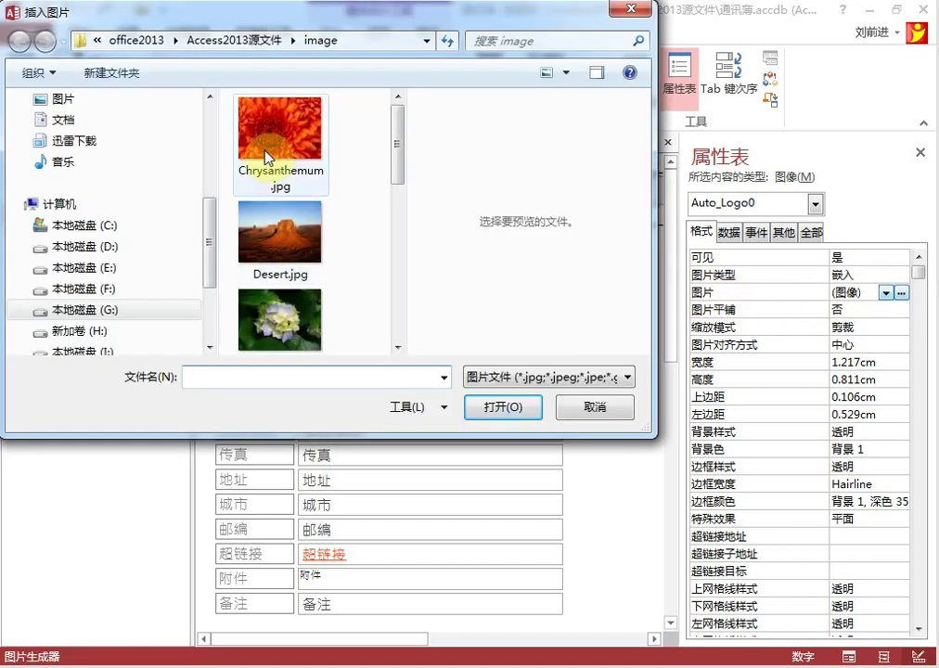
click(269, 158)
click(497, 406)
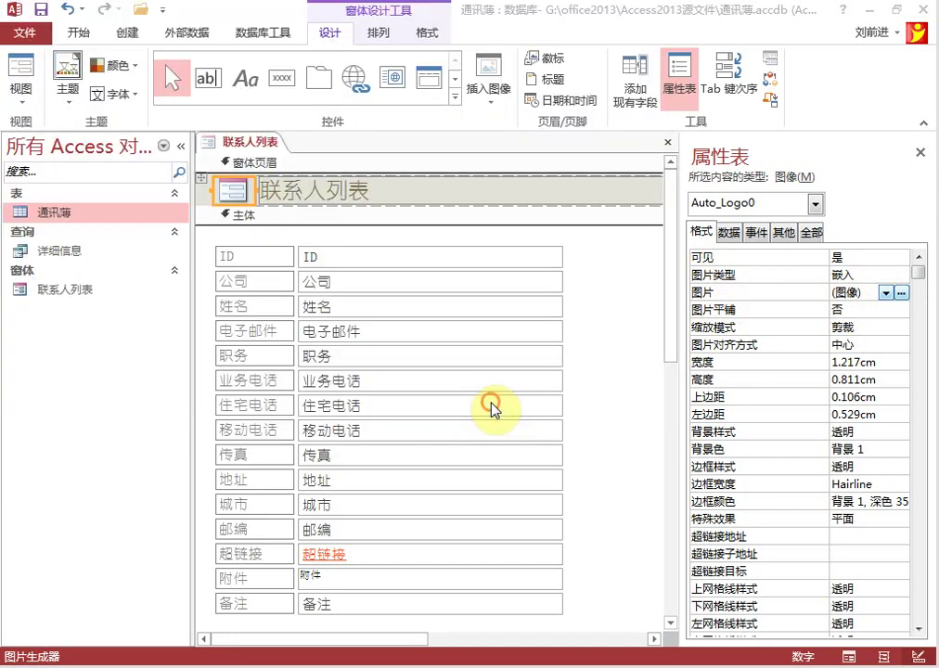
click(590, 289)
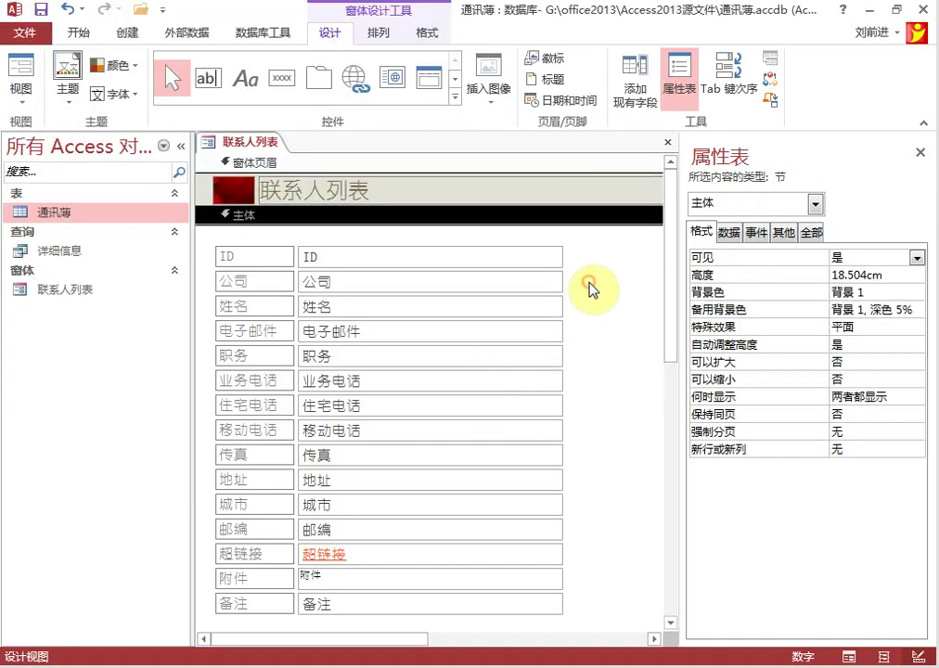
Try the 拉伸 and 缩放 size modes on the header logo, and set its 缩放模式 back to 剪裁.
click(232, 193)
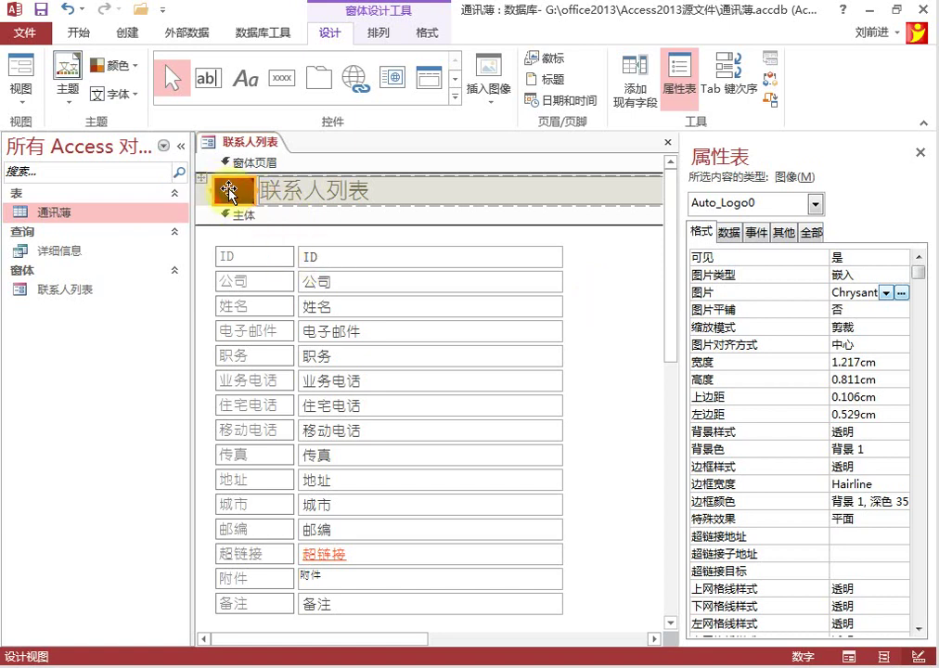
click(872, 329)
click(902, 328)
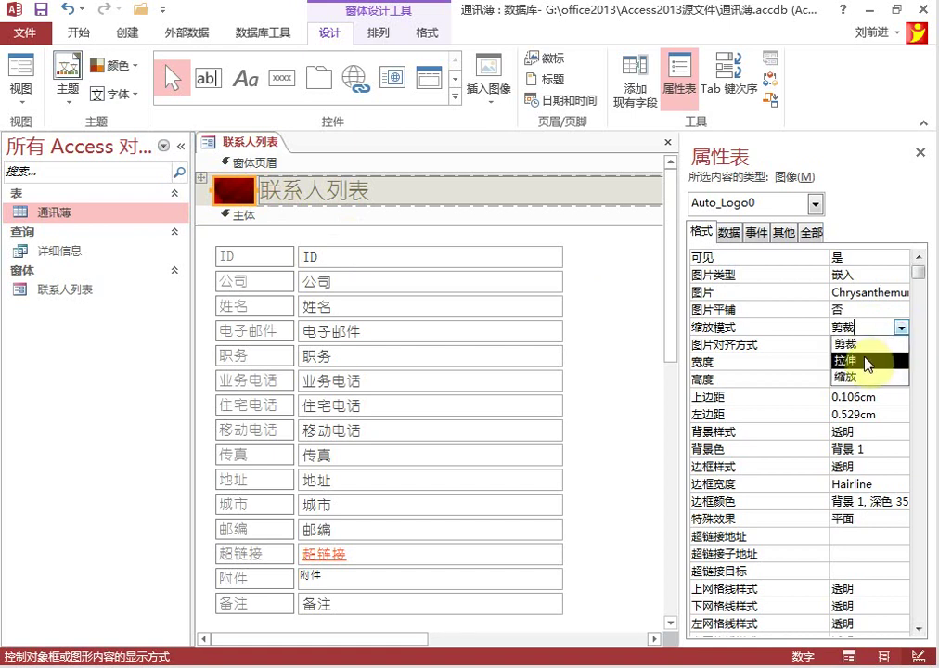
click(865, 360)
click(902, 328)
click(877, 378)
click(900, 328)
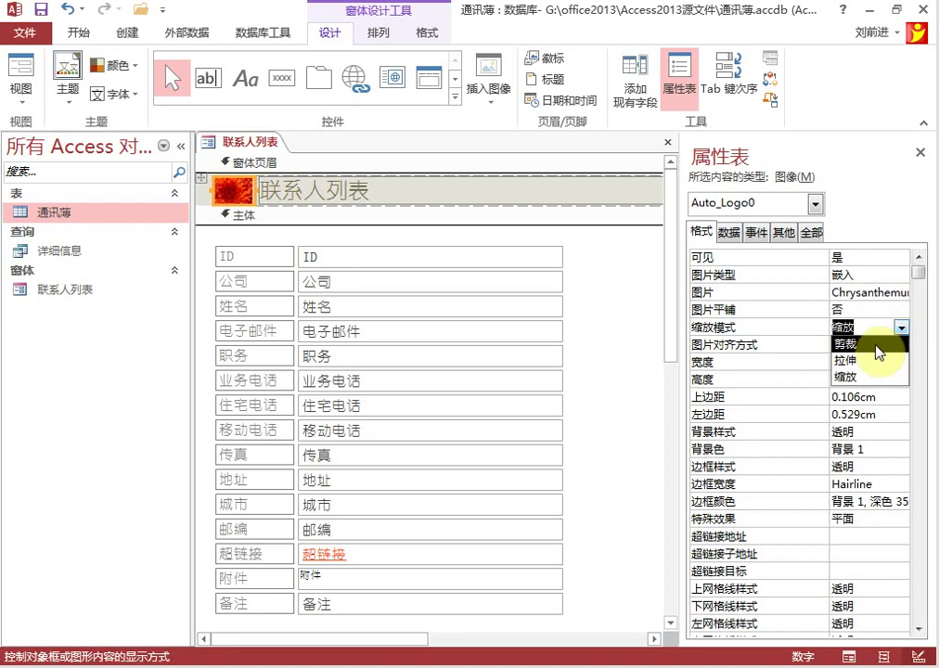
click(874, 345)
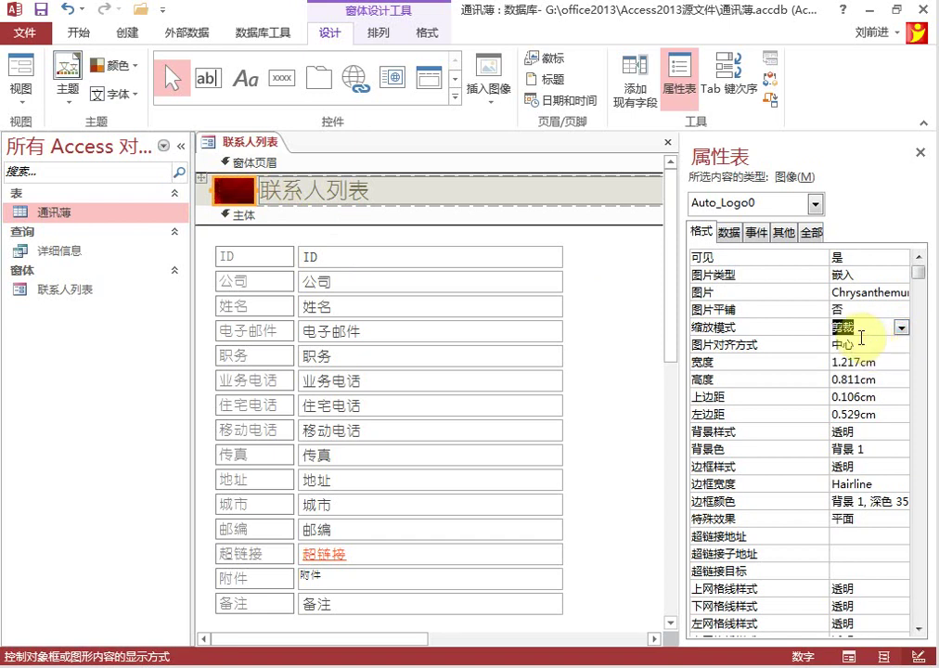
click(618, 315)
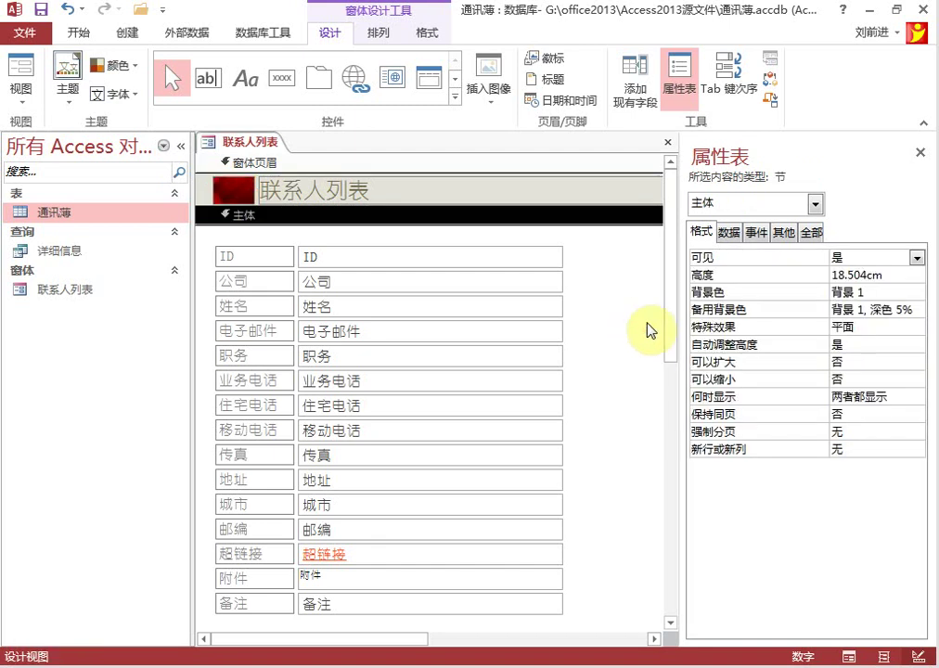
Save the form with its new header logo.
right_click(246, 142)
click(277, 157)
scroll(605, 334, down, 3)
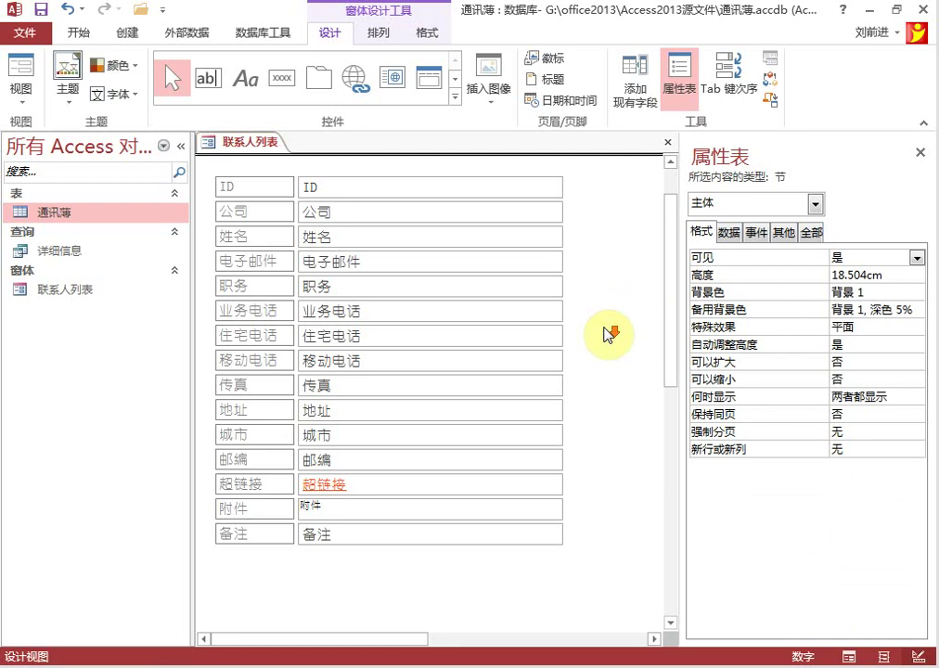
scroll(605, 334, up, 3)
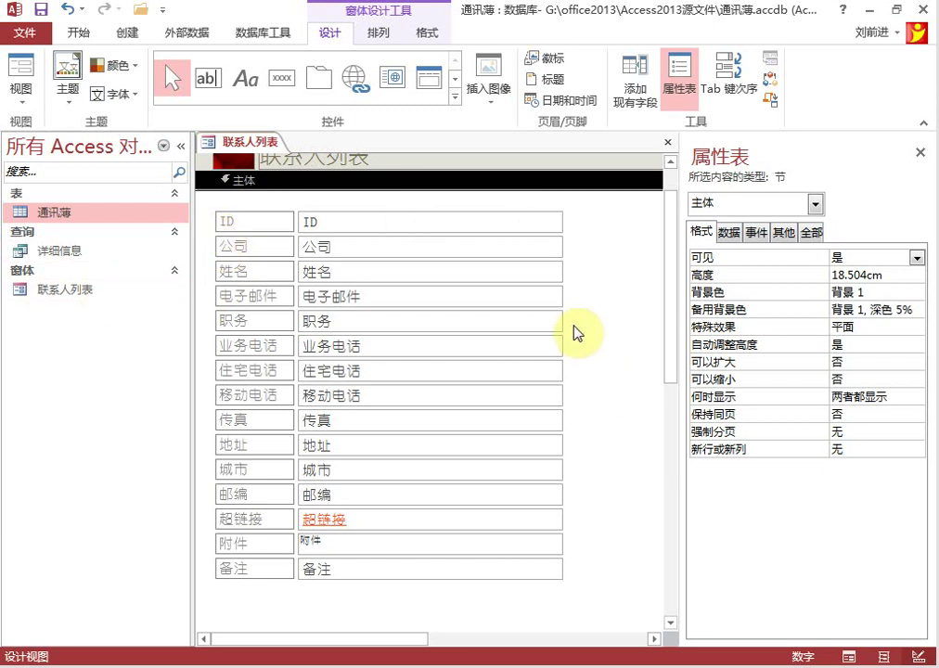
In Design View, set the 默认视图 property of the whole form (窗体) to 分割窗体.
right_click(266, 151)
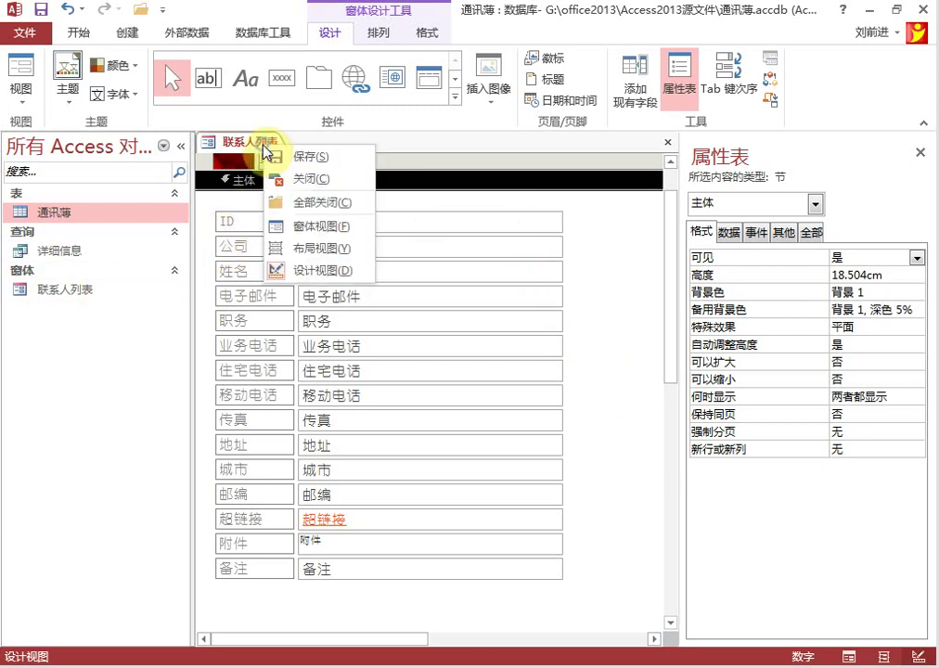
click(316, 272)
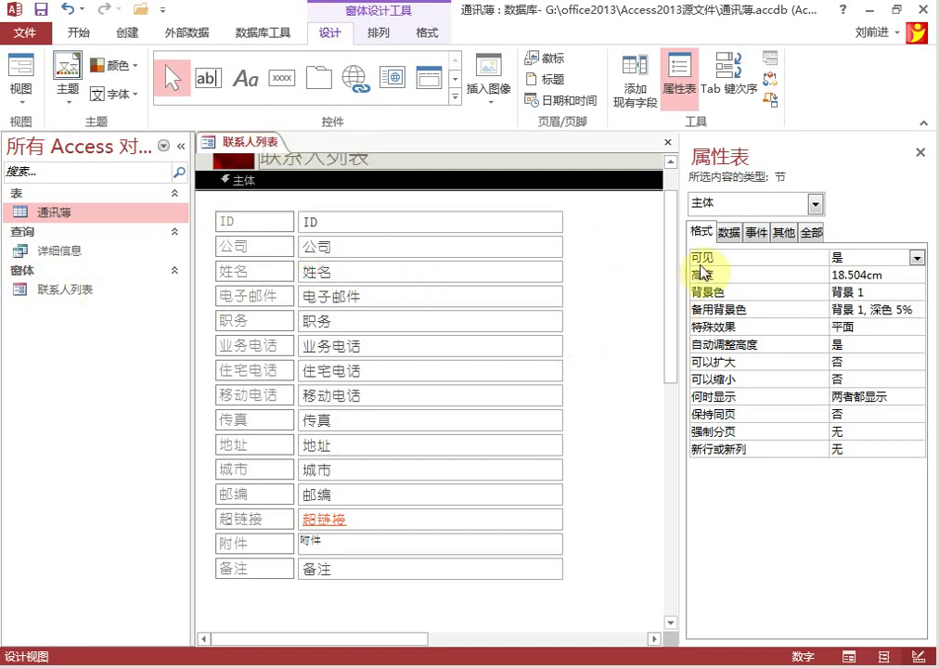
click(814, 203)
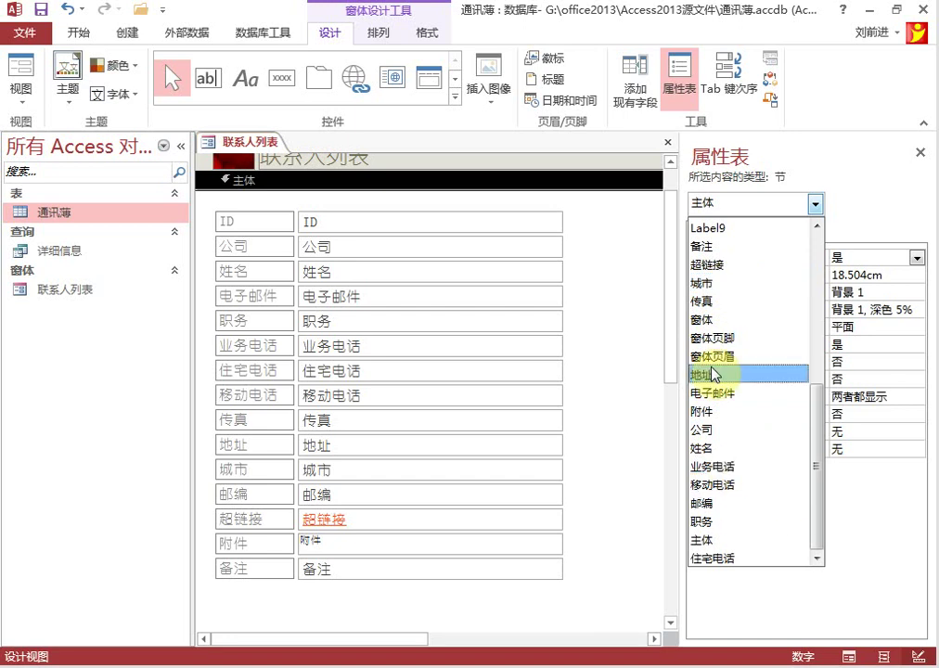
click(706, 320)
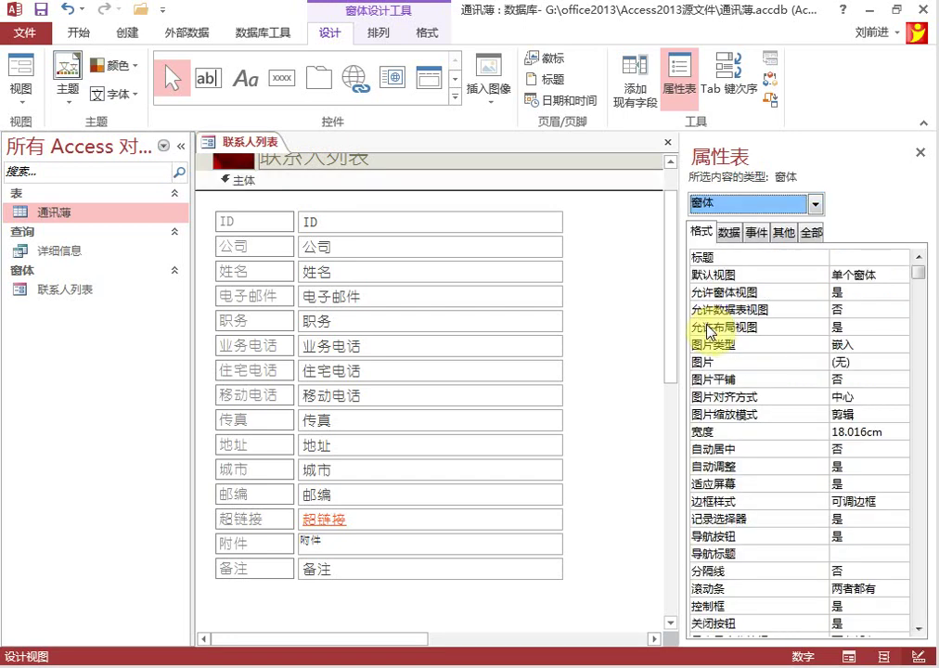
click(893, 275)
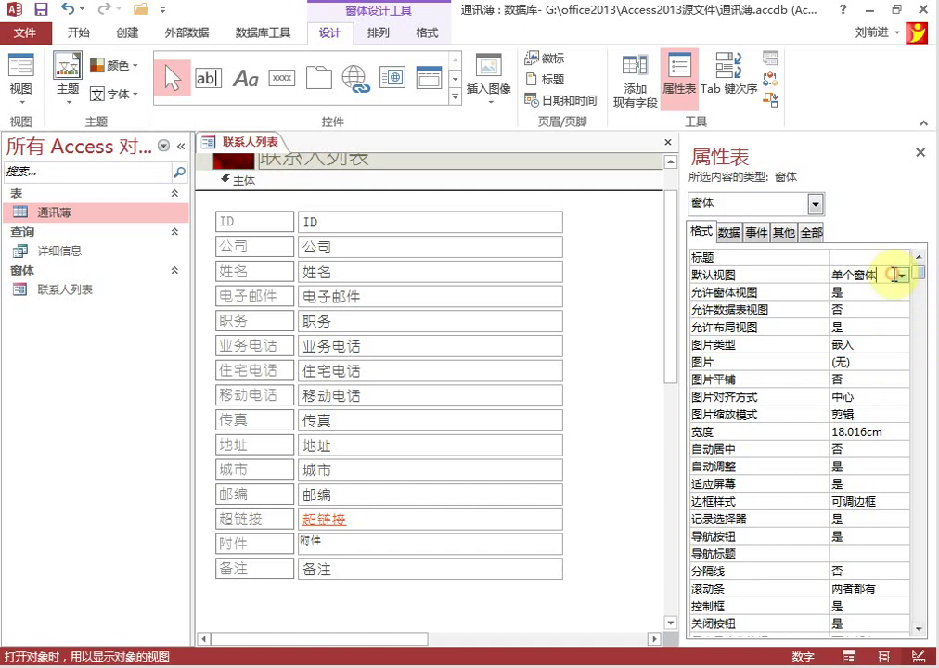
click(901, 275)
click(898, 341)
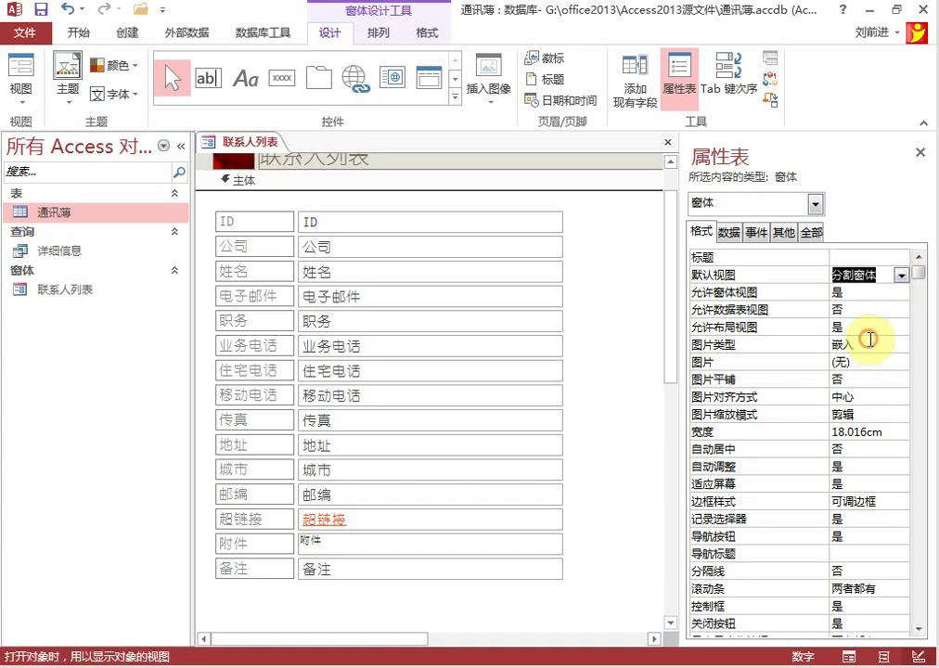
Set the form's 分割窗体方向 property to 数据表在下.
drag(919, 277, 917, 586)
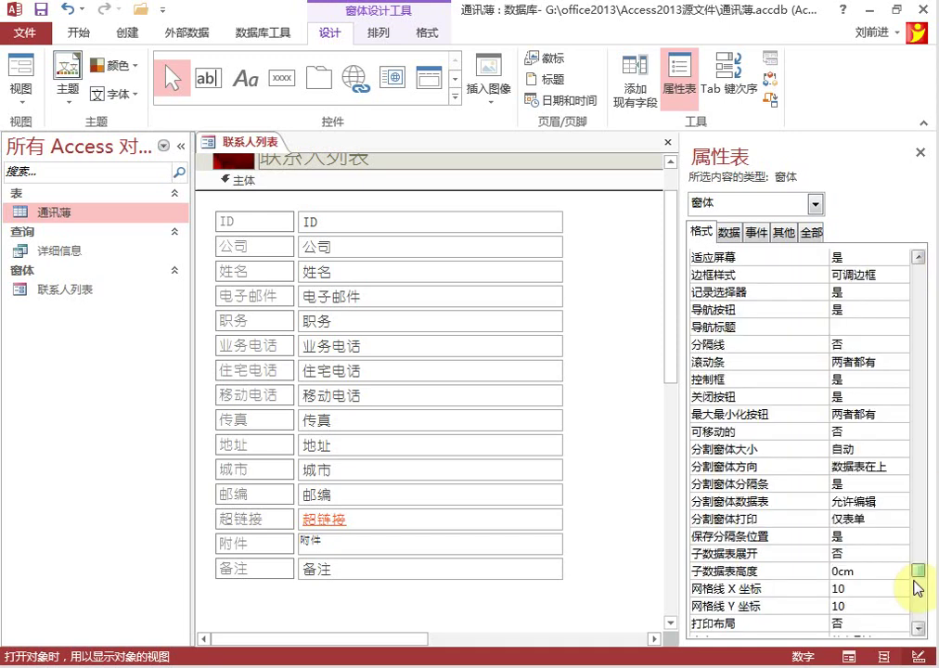
click(848, 467)
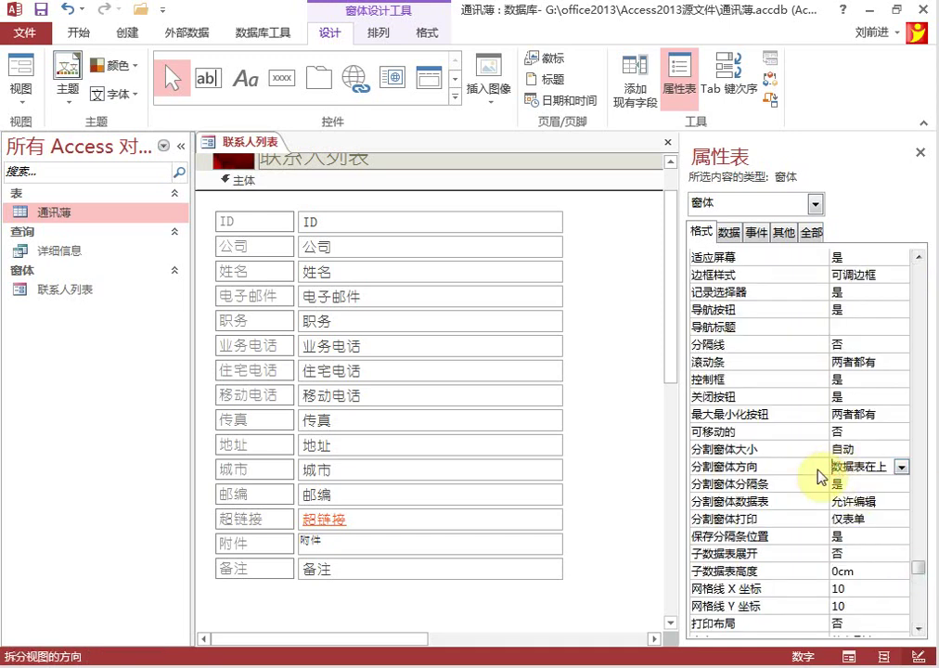
click(903, 468)
click(882, 501)
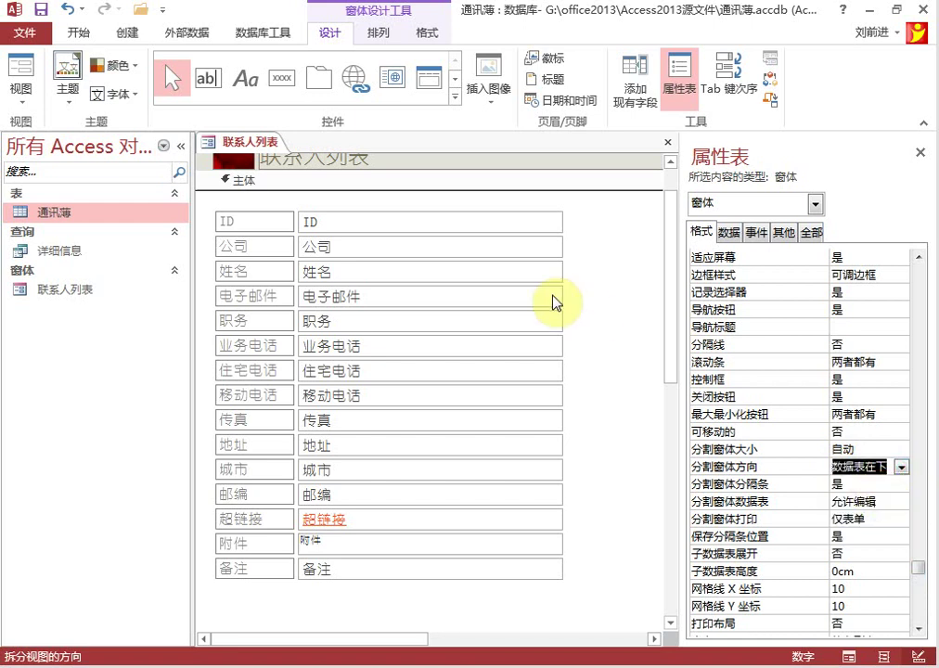
Save the form's property changes and display the split form in Form View.
right_click(247, 141)
click(269, 146)
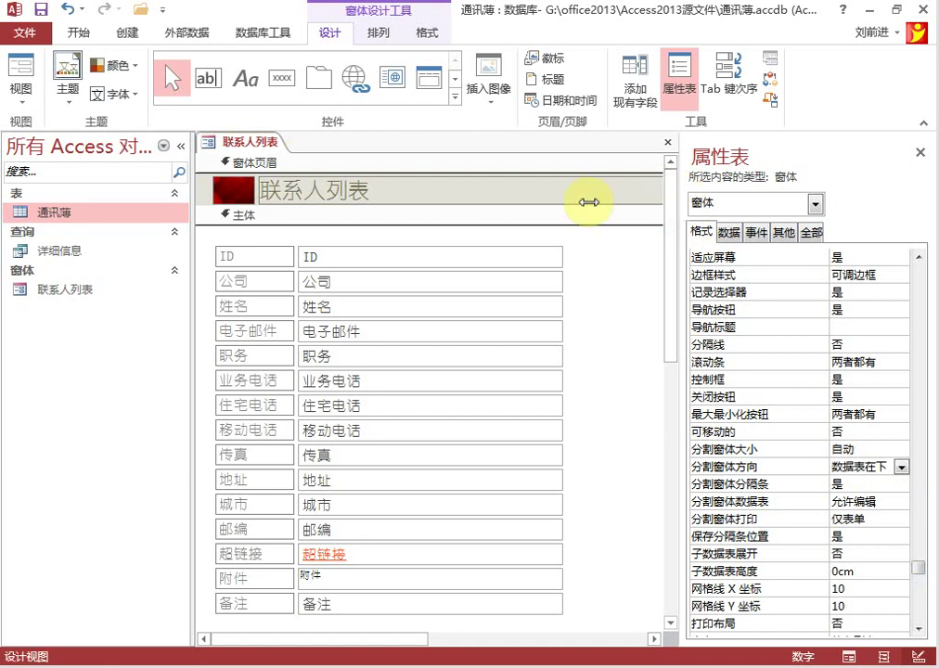
right_click(252, 142)
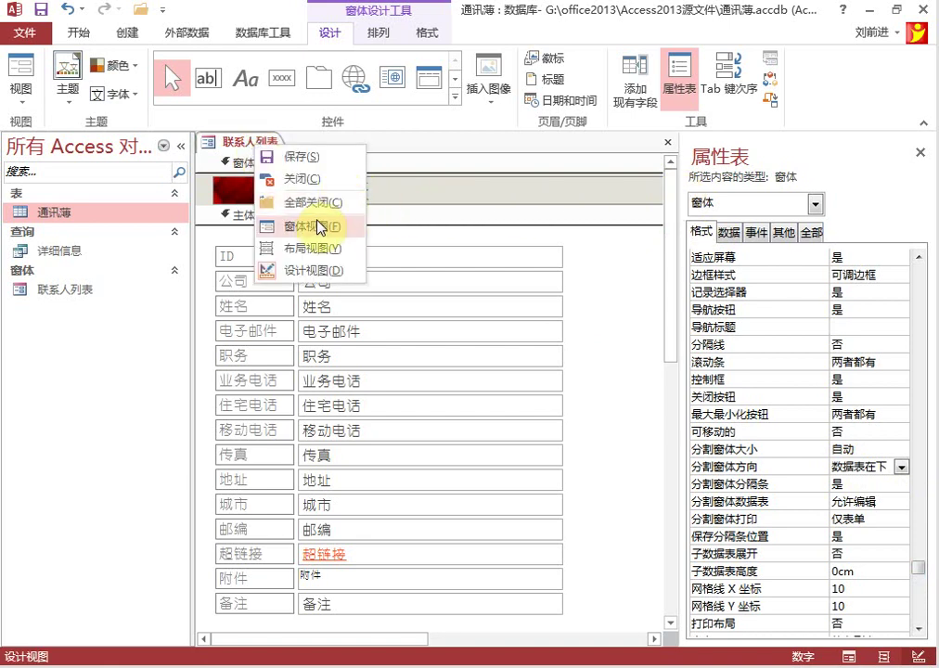
click(293, 170)
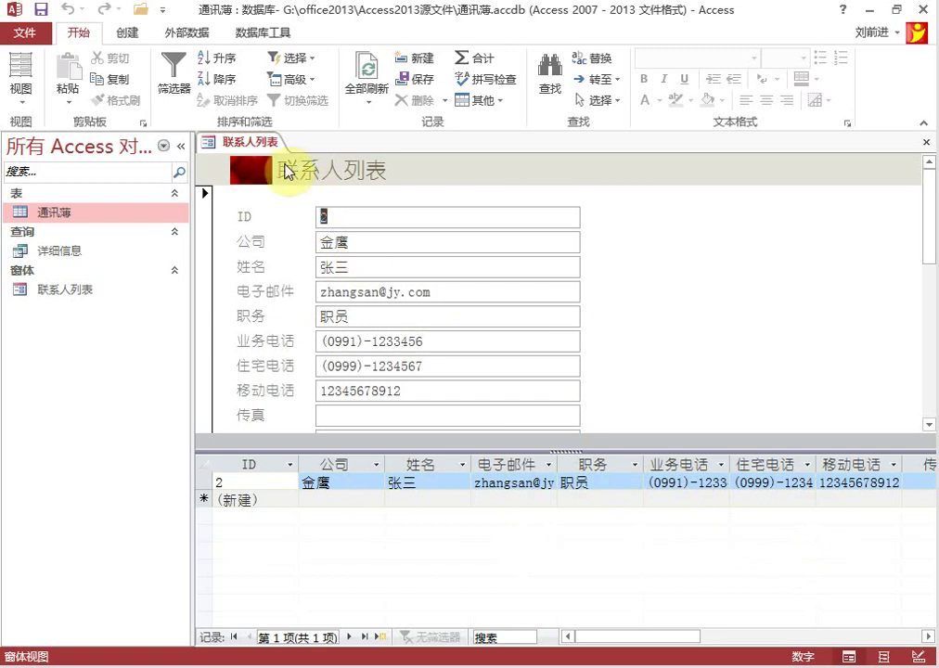
In Design View, set the 默认视图 property of the whole form (窗体) to 数据表.
right_click(264, 142)
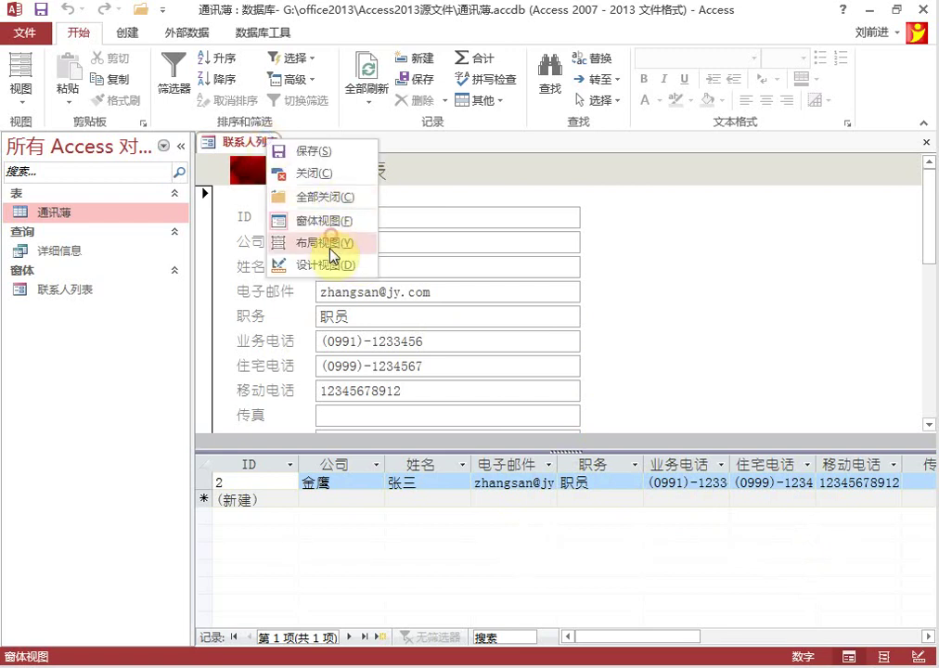
click(326, 266)
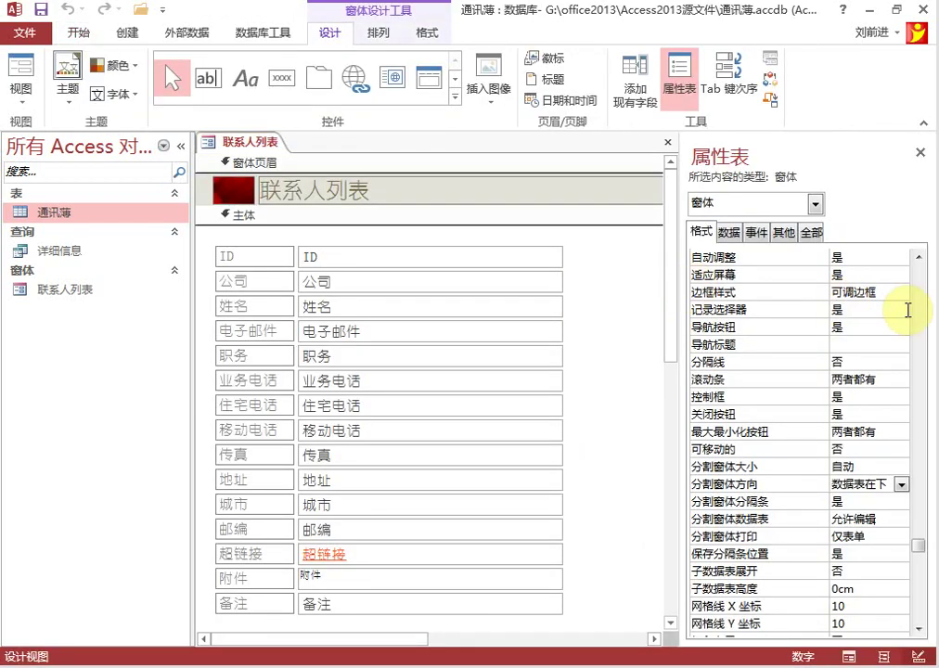
drag(918, 546, 918, 304)
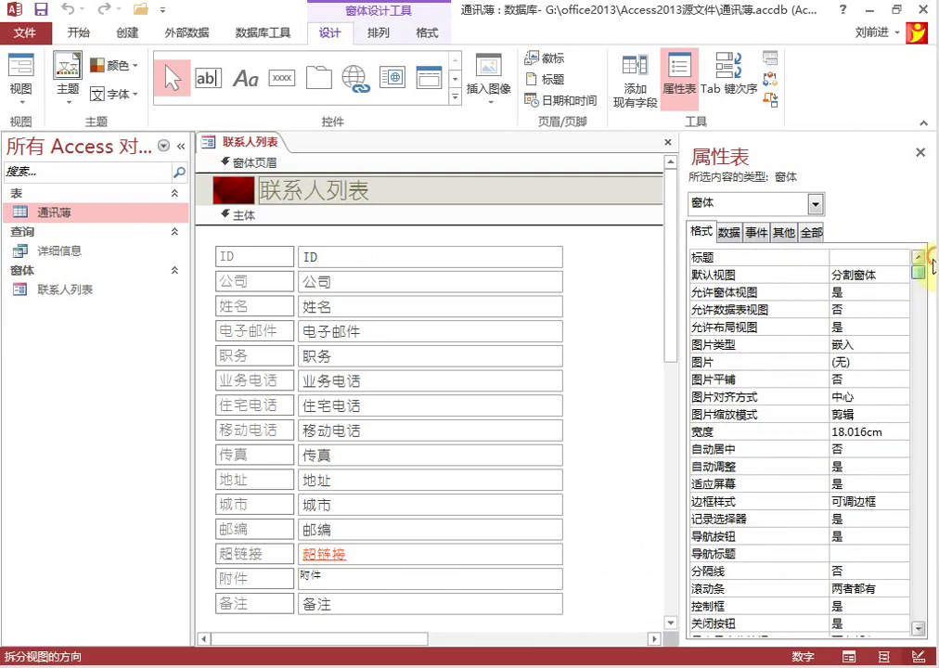
click(891, 273)
click(902, 275)
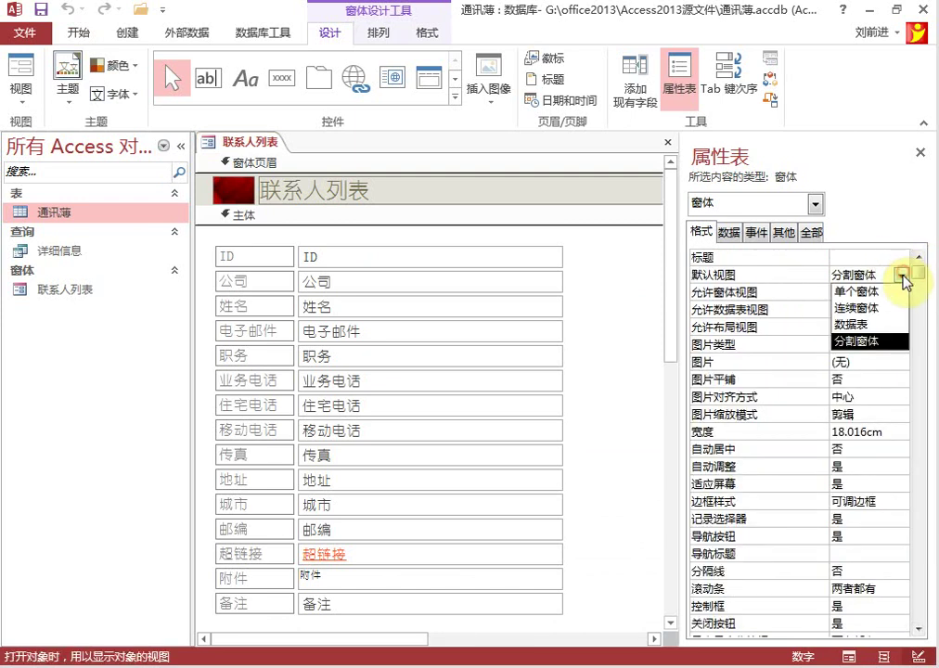
click(862, 323)
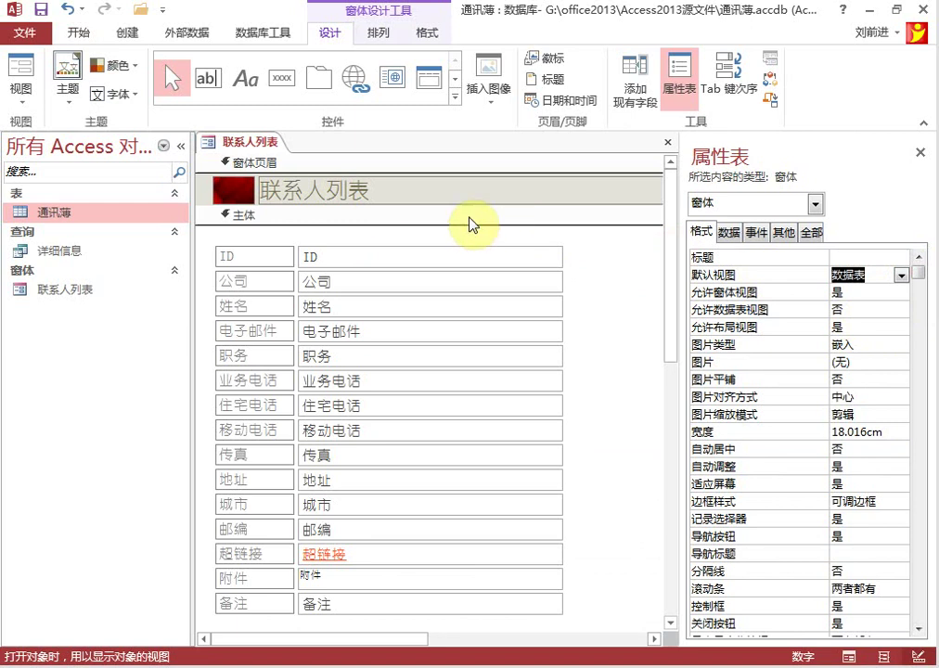
Save and close the form 联系人列表, and reopen it in its default datasheet view.
right_click(252, 142)
key(Escape)
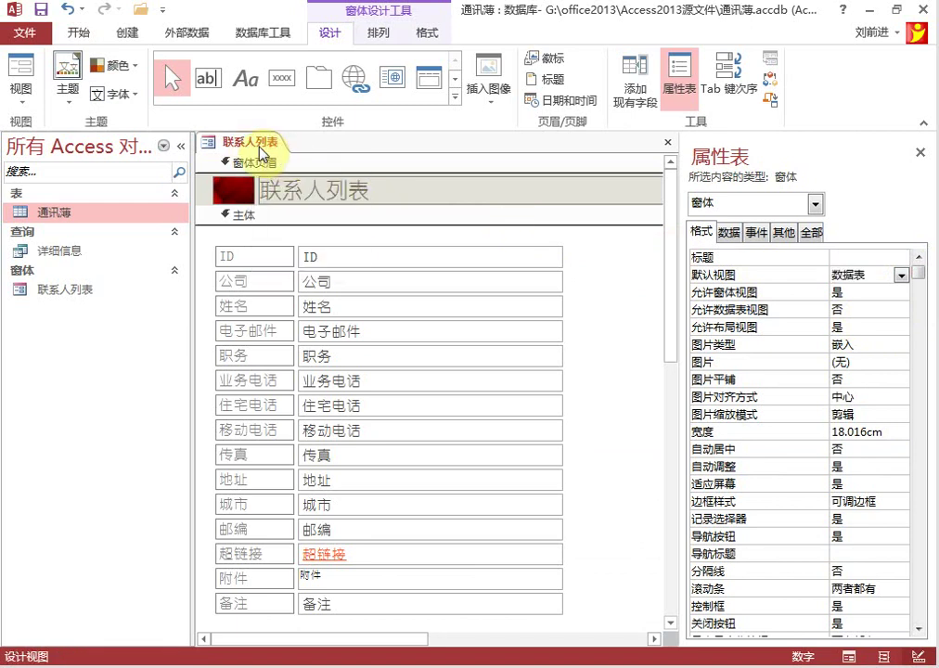
right_click(249, 146)
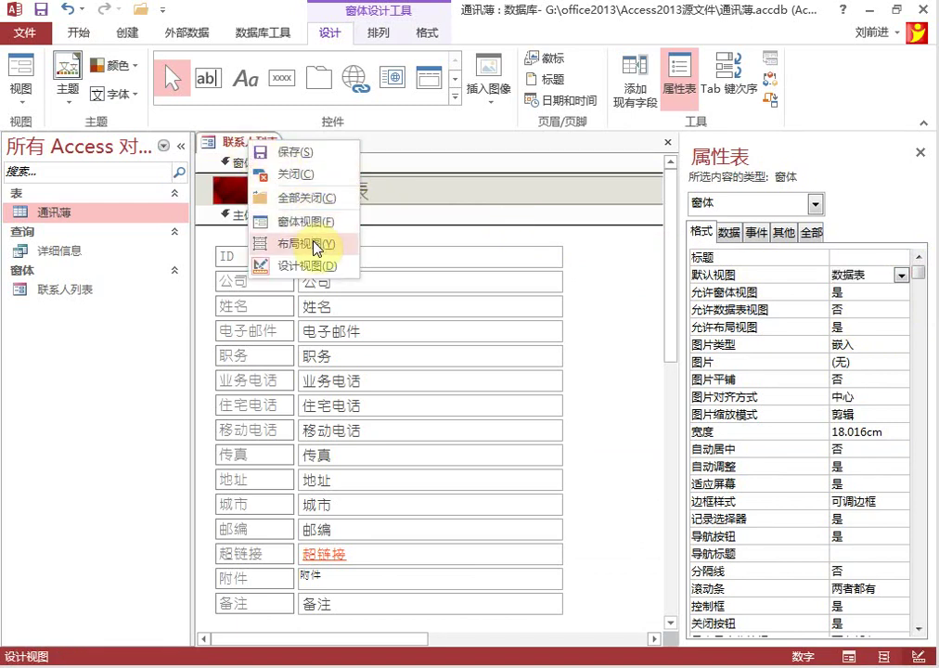
click(276, 174)
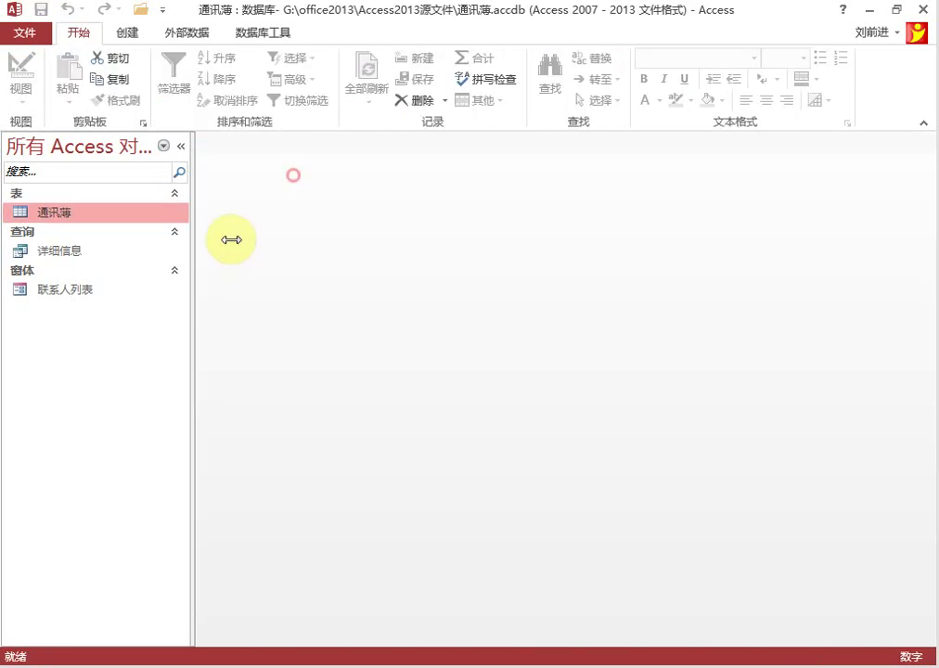
double_click(71, 290)
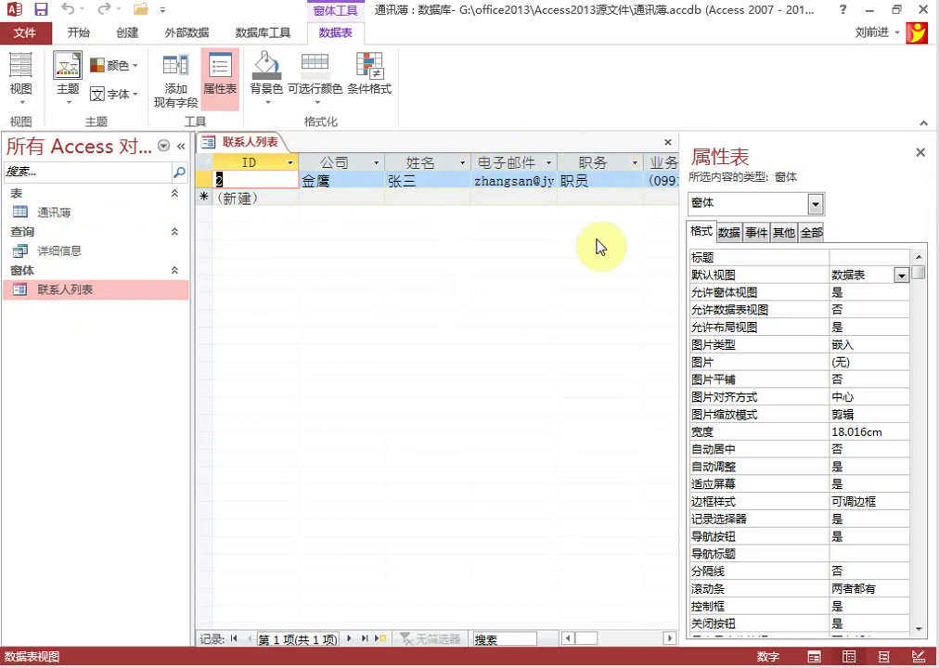
Return the form to Design View and set its 默认视图 property to 分割窗体.
right_click(259, 148)
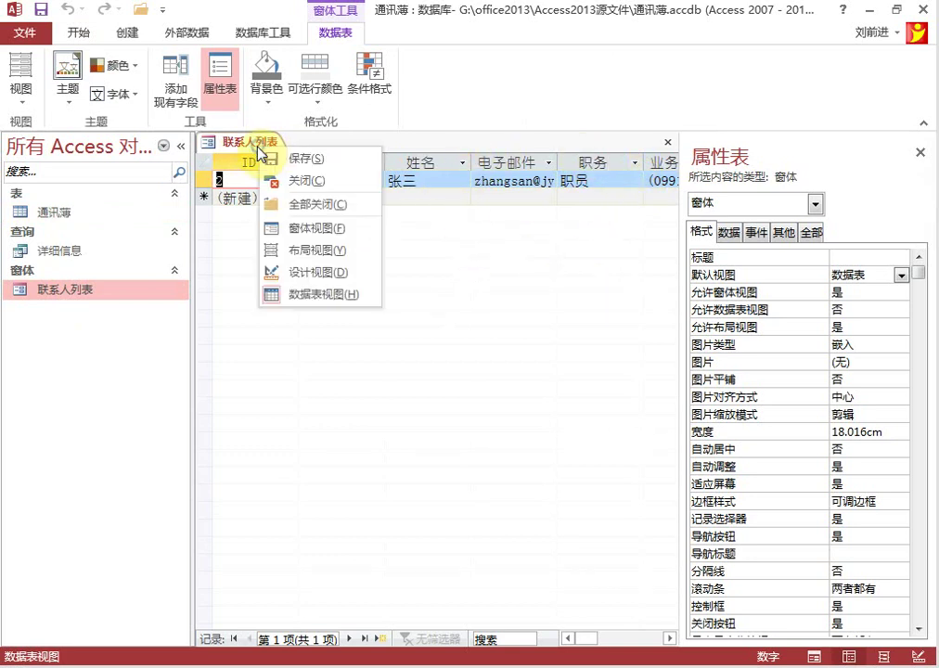
click(312, 272)
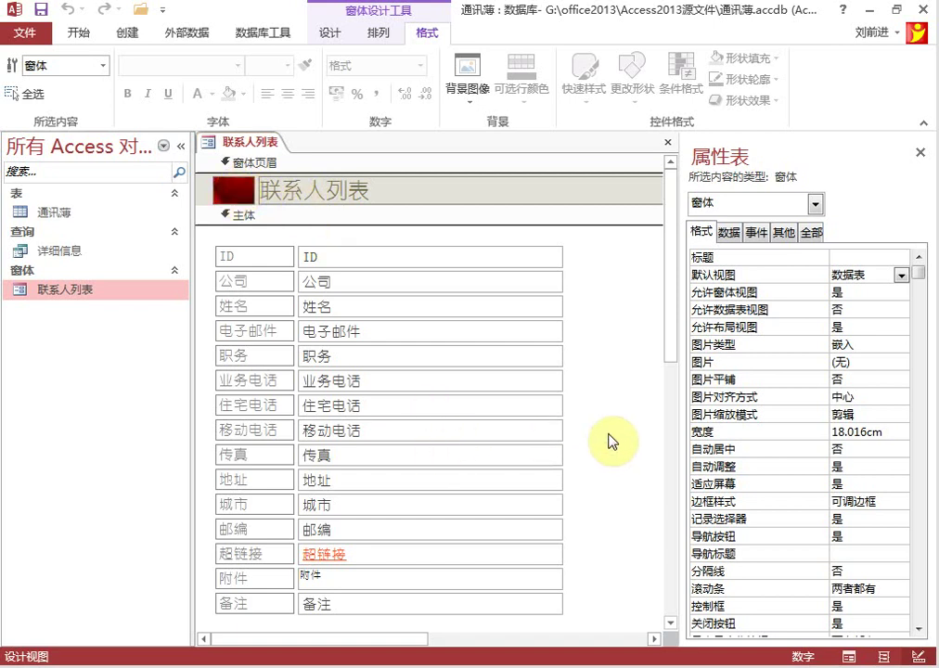
click(901, 276)
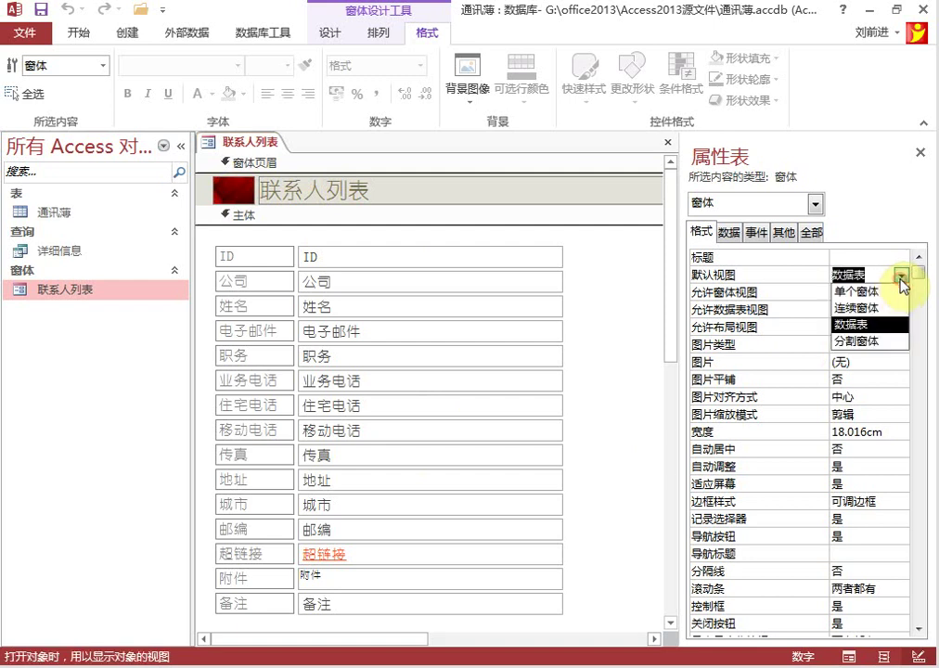
click(863, 340)
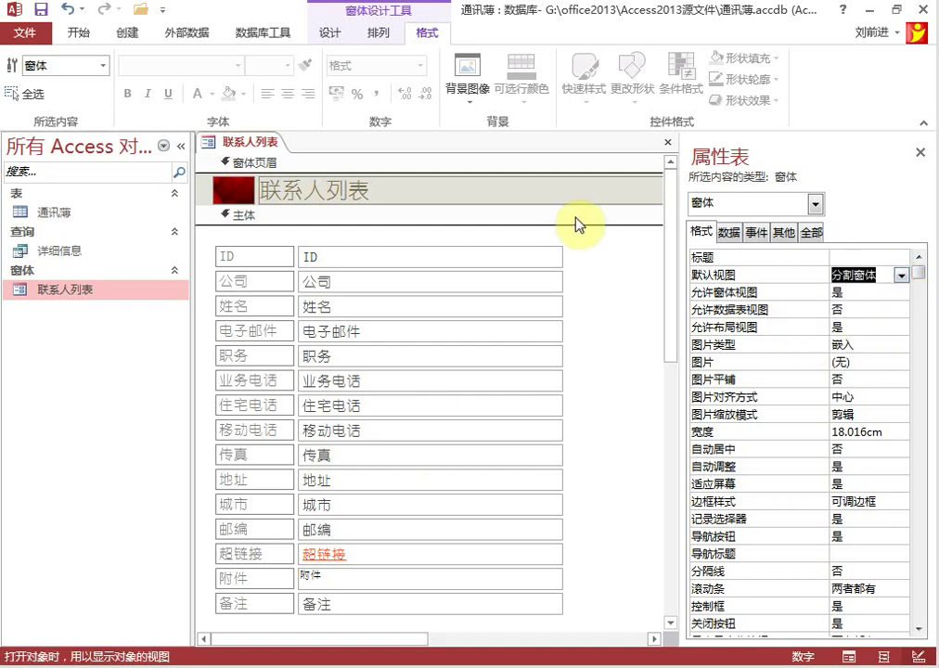
Save the form's default view change and display the form in Form View.
drag(922, 275, 923, 599)
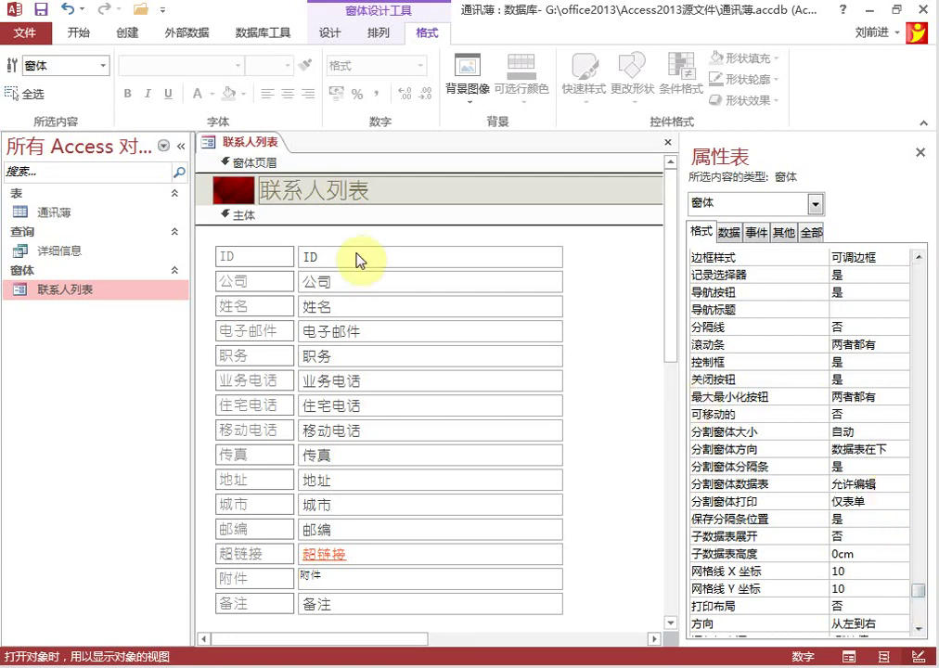
right_click(238, 146)
right_click(237, 143)
click(278, 146)
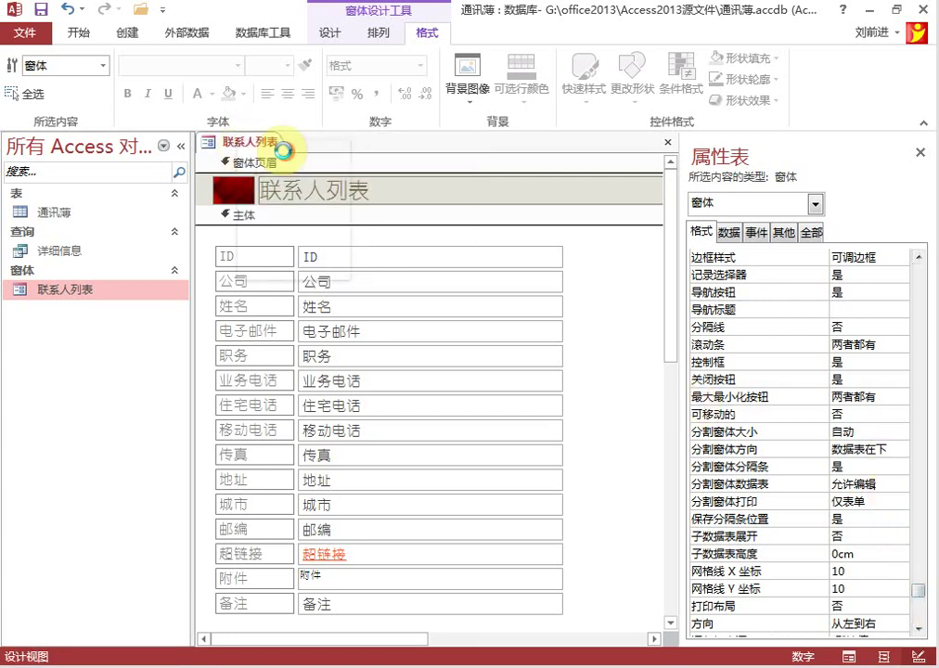
right_click(259, 141)
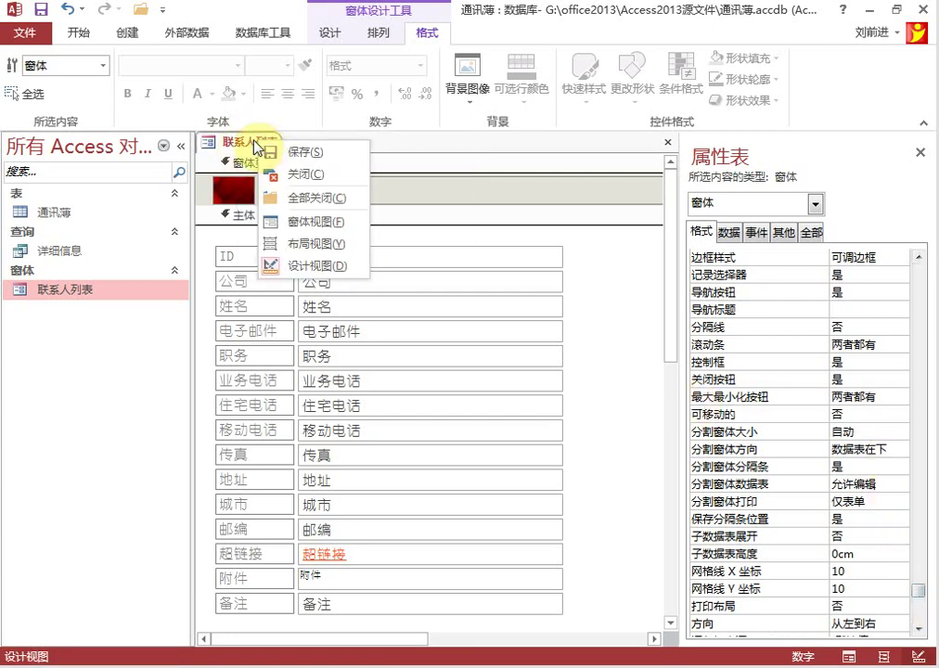
click(307, 222)
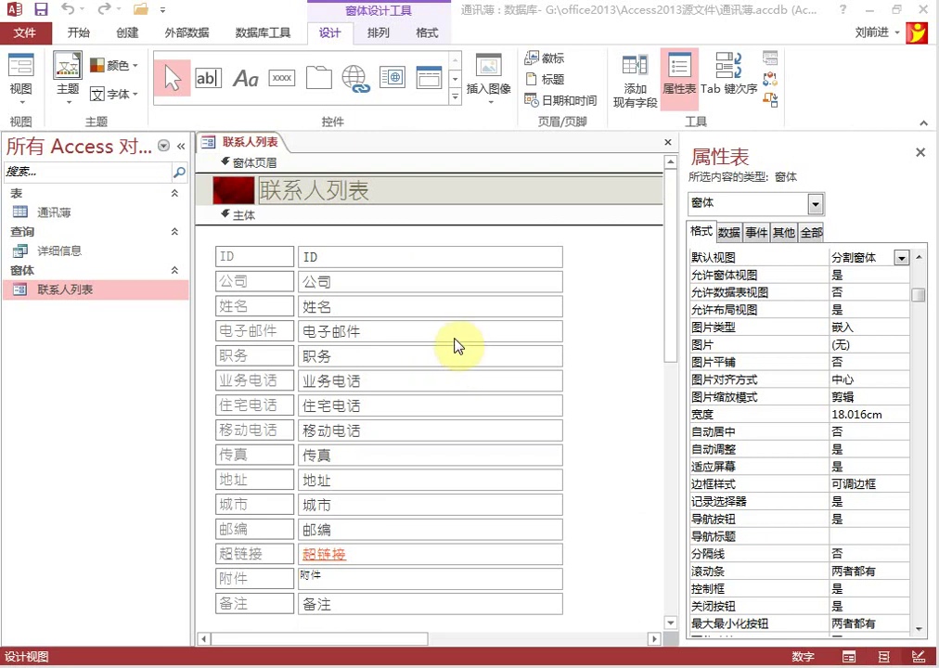
In Design View, set the form's 分割窗体分隔条 property to 否 and 分割窗体大小 to 1cm.
right_click(250, 146)
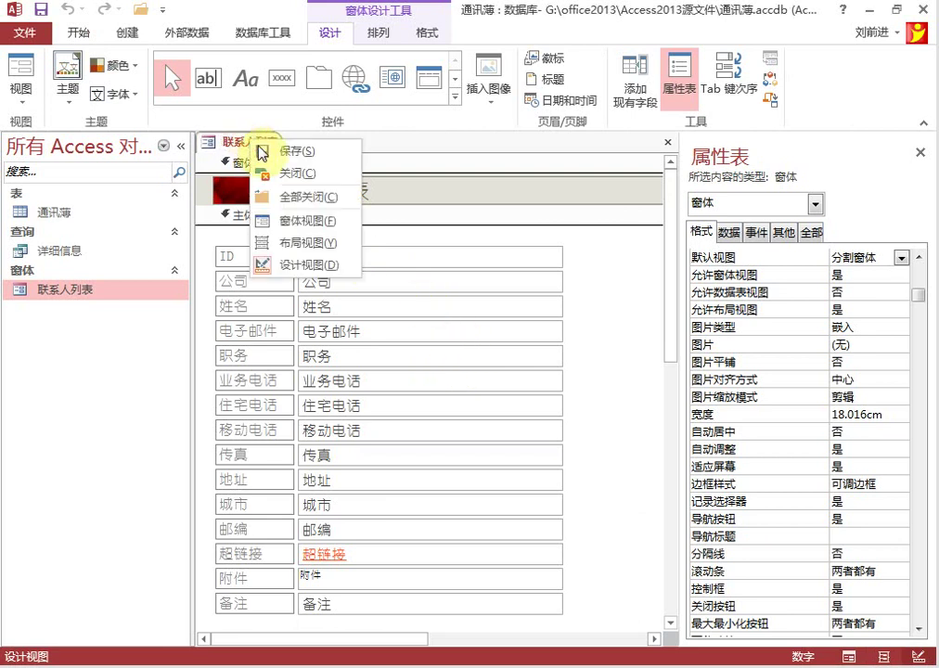
click(323, 266)
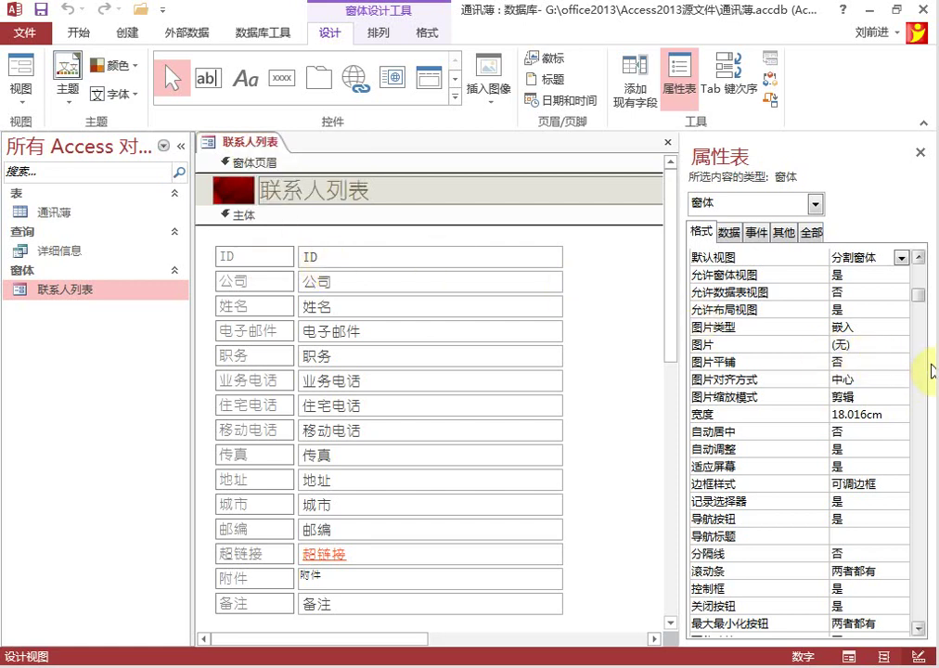
drag(919, 297, 921, 555)
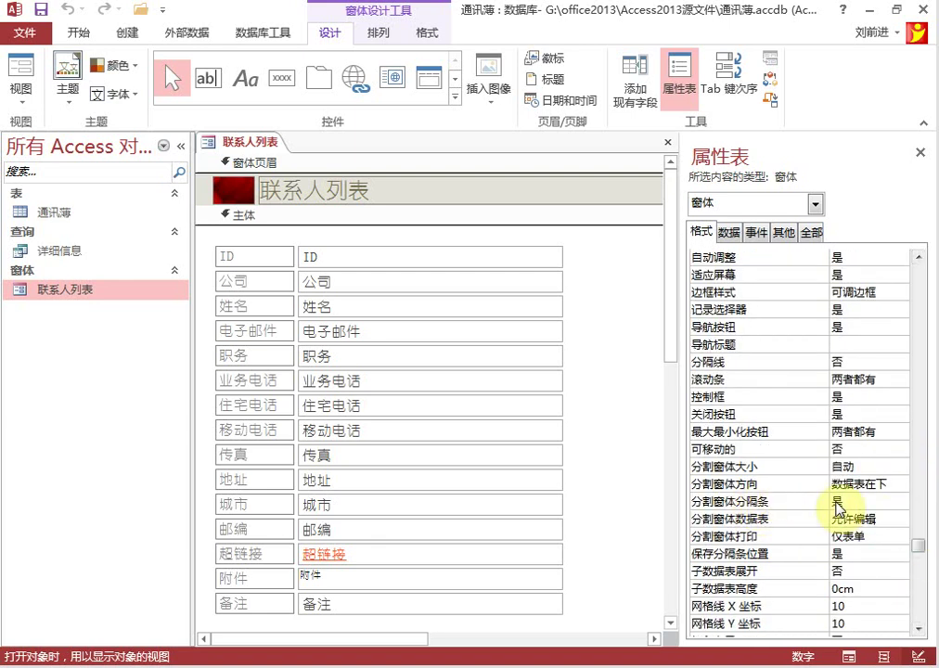
click(852, 504)
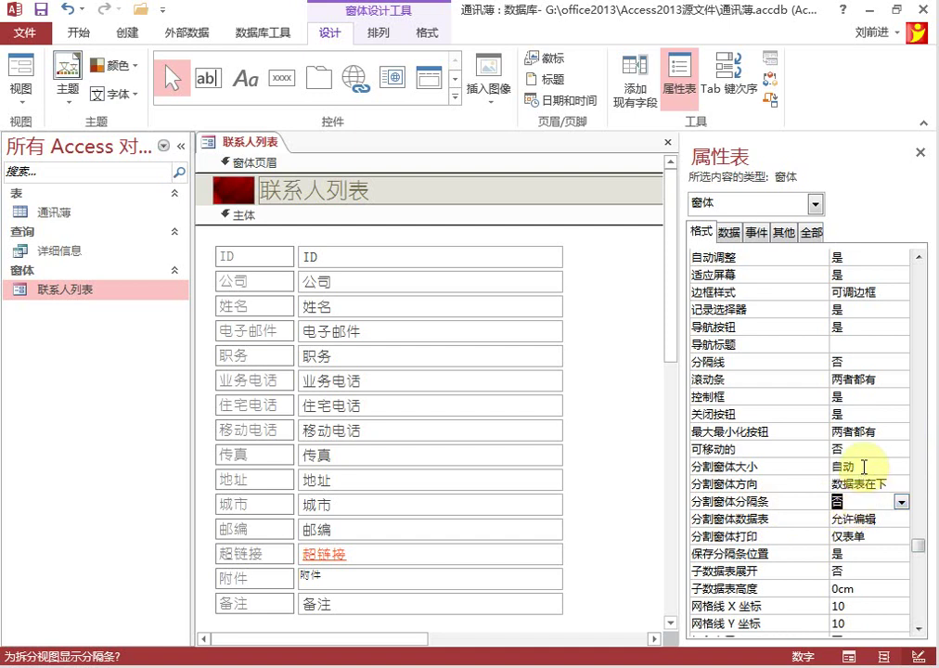
click(863, 466)
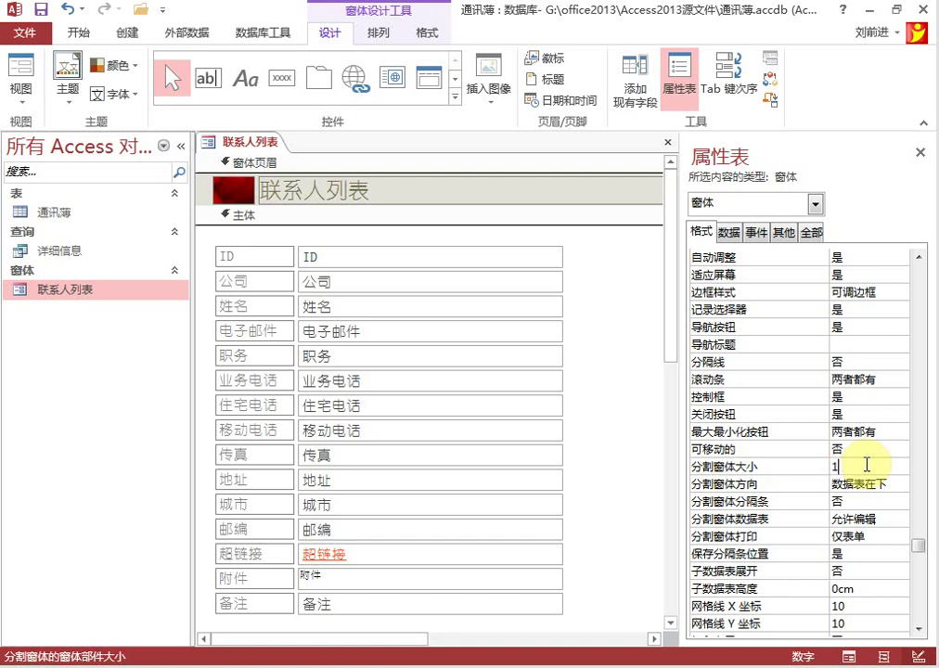
key(Return)
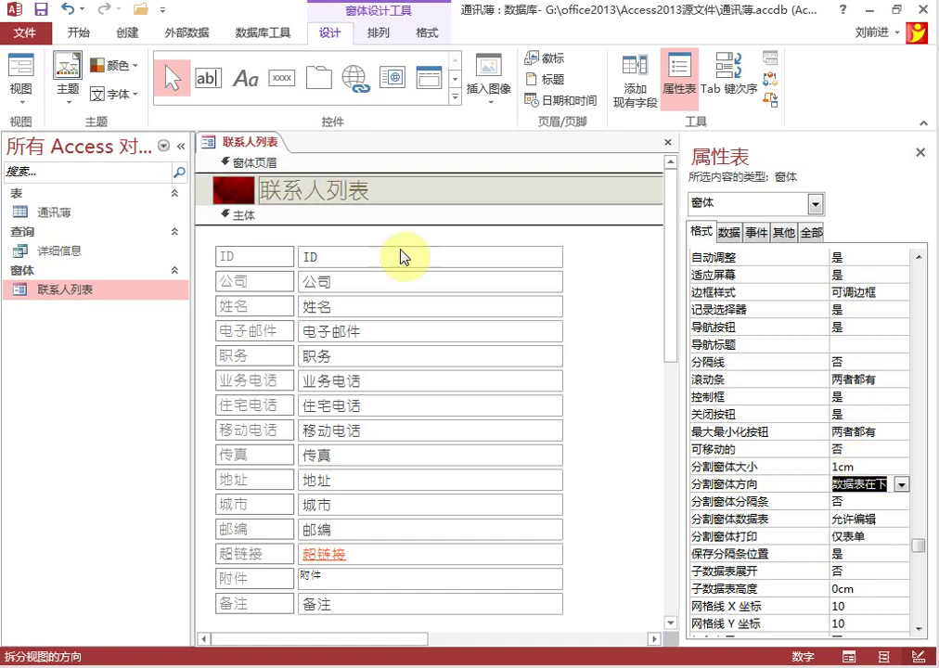
In Layout View, lower the split form's divider to give the form section a height of about 1.27 cm.
right_click(239, 145)
click(330, 241)
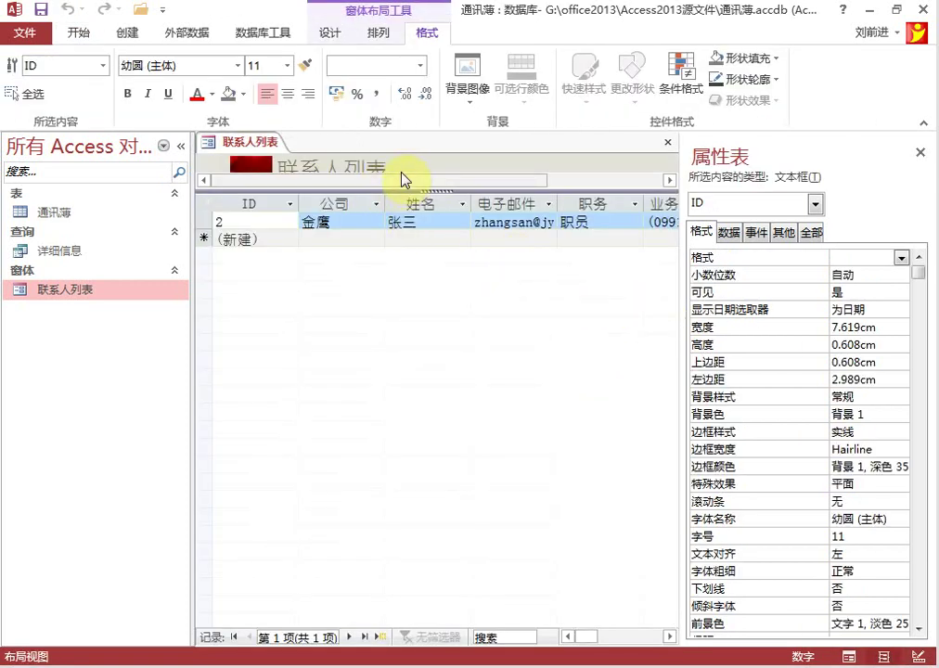
mouse_move(455, 192)
mouse_down()
mouse_move(457, 213)
mouse_move(459, 201)
mouse_up()
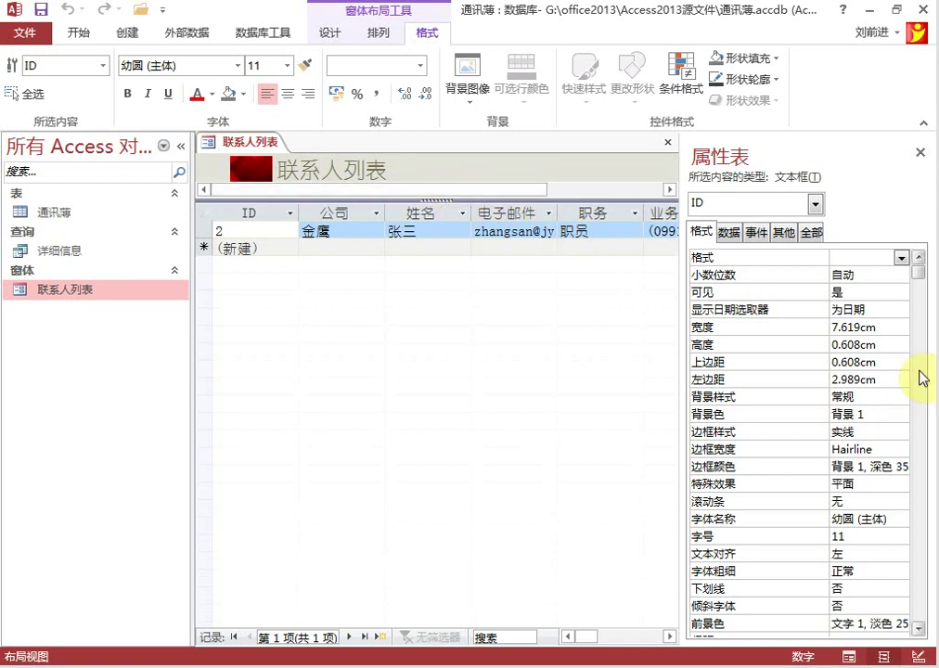
Set the 滚动条 property of the whole form (窗体) to 两者均无 and save the form.
click(815, 203)
scroll(724, 539, down, 5)
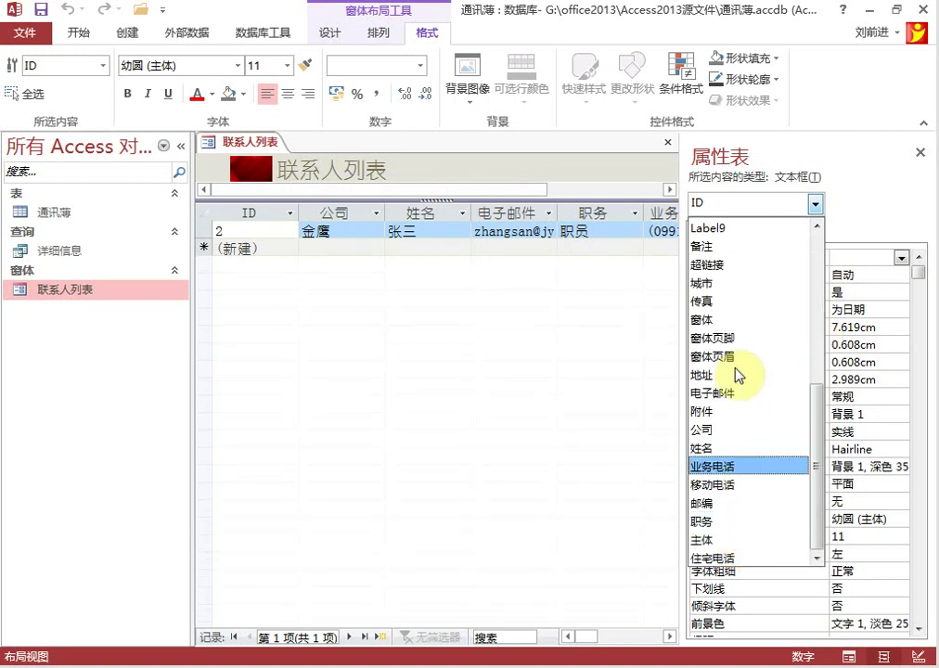
click(721, 319)
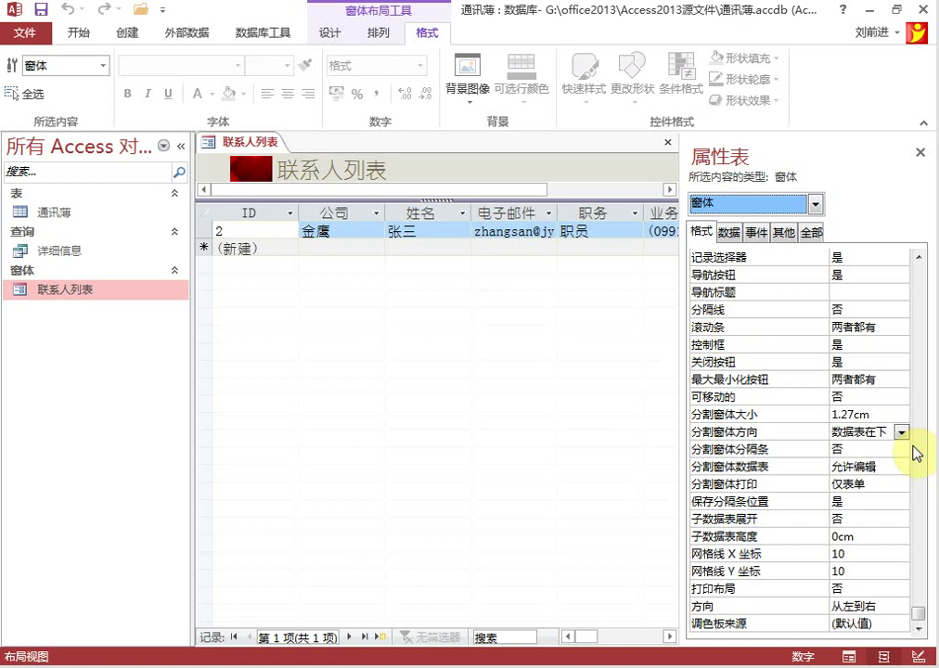
click(892, 379)
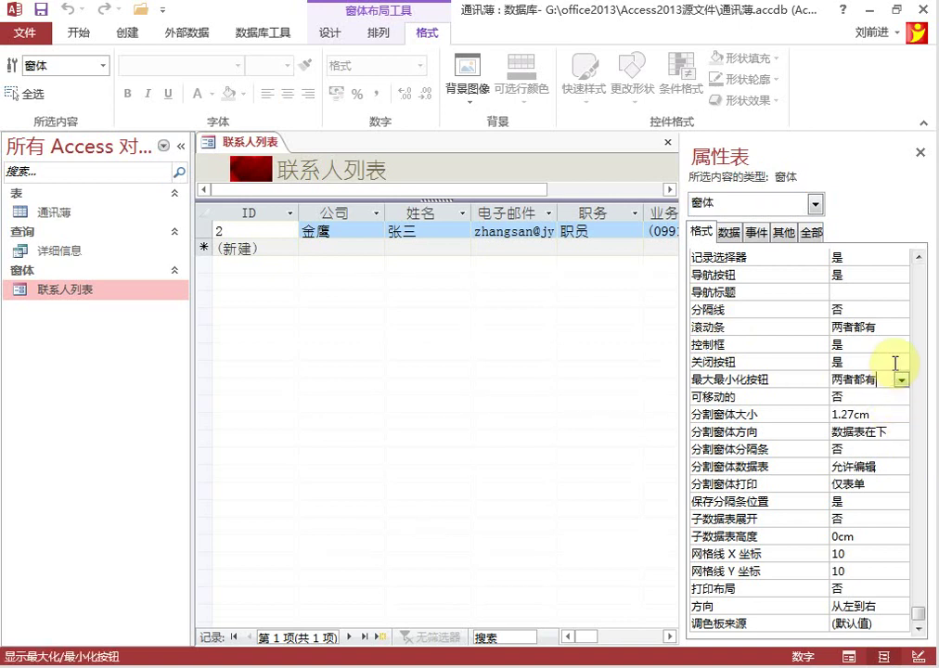
click(895, 326)
click(901, 326)
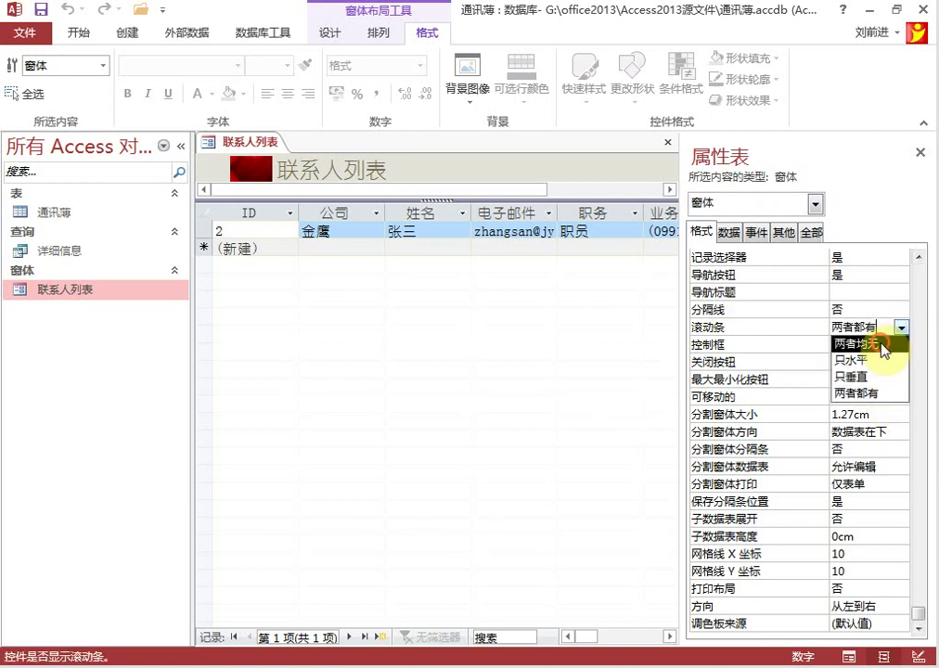
click(880, 344)
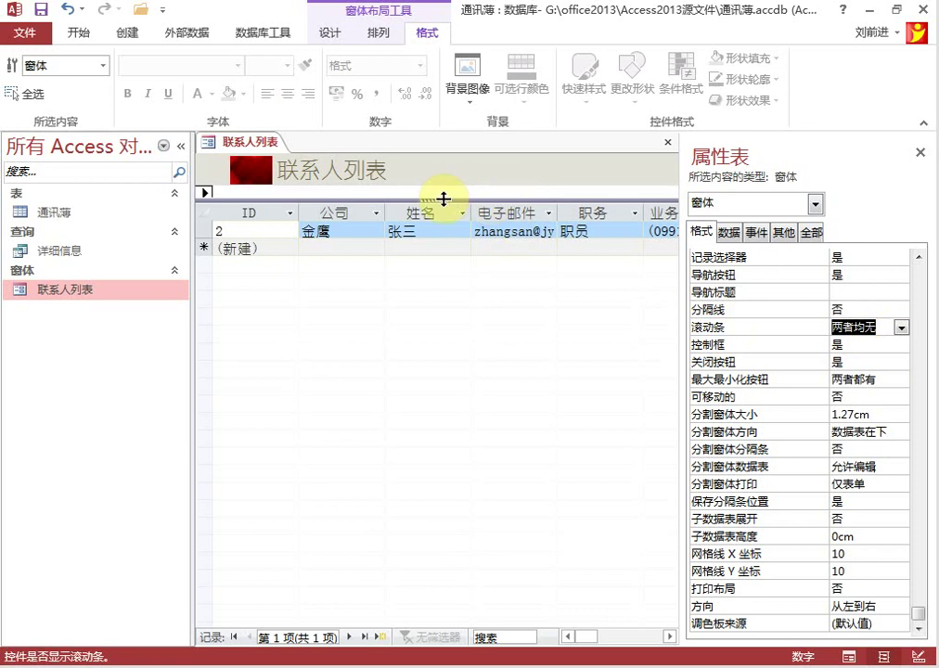
click(442, 318)
right_click(248, 141)
click(292, 157)
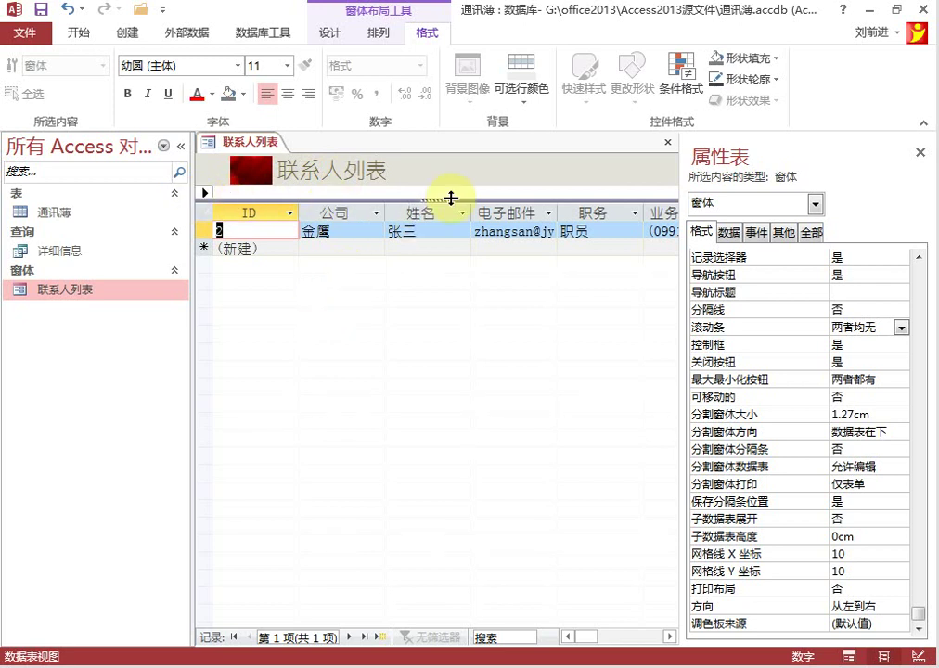
Raise the split form's divider to just below the header, making the form section about 0.93 cm high.
drag(447, 200, 446, 187)
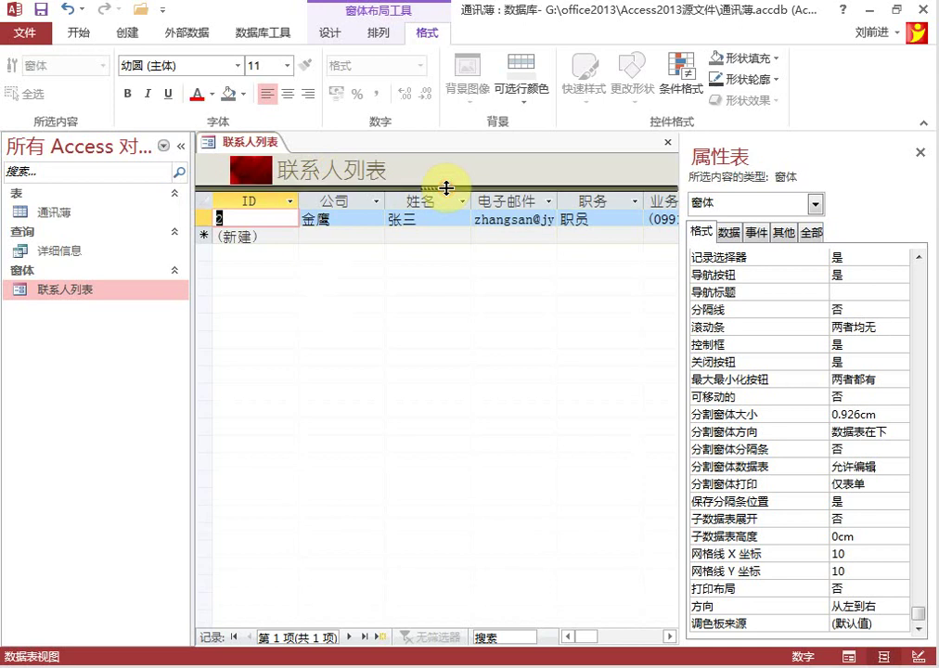
drag(446, 189, 446, 190)
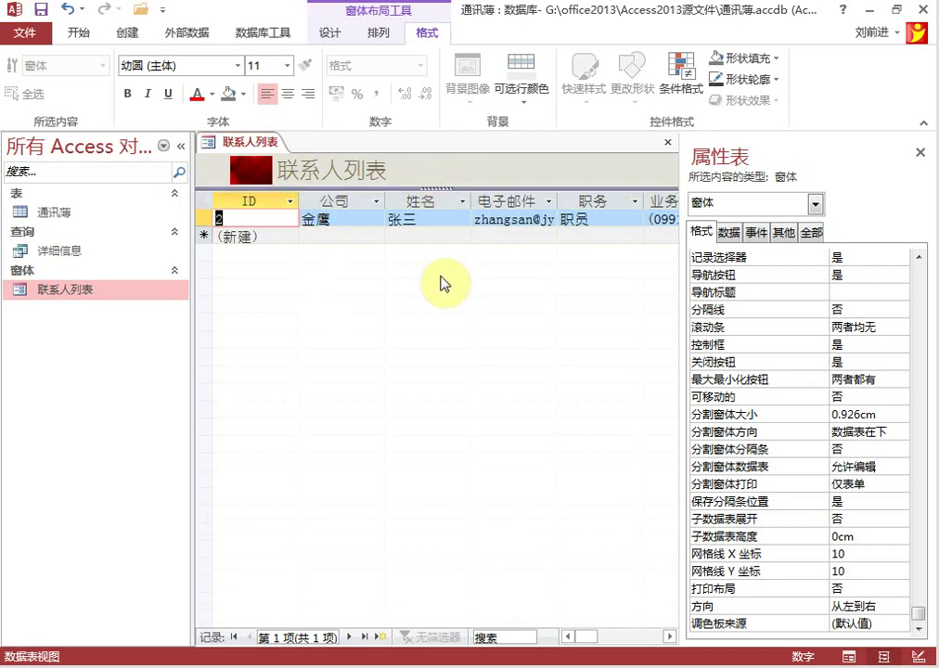
Save the form with its adjusted divider position and switch it to Form View.
right_click(243, 145)
click(244, 149)
right_click(262, 142)
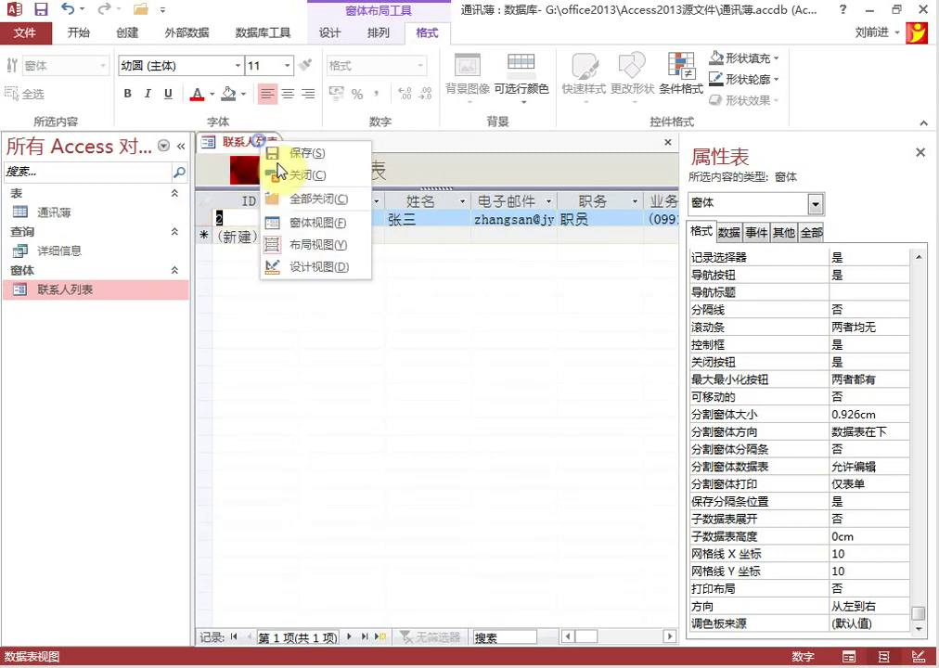
click(341, 225)
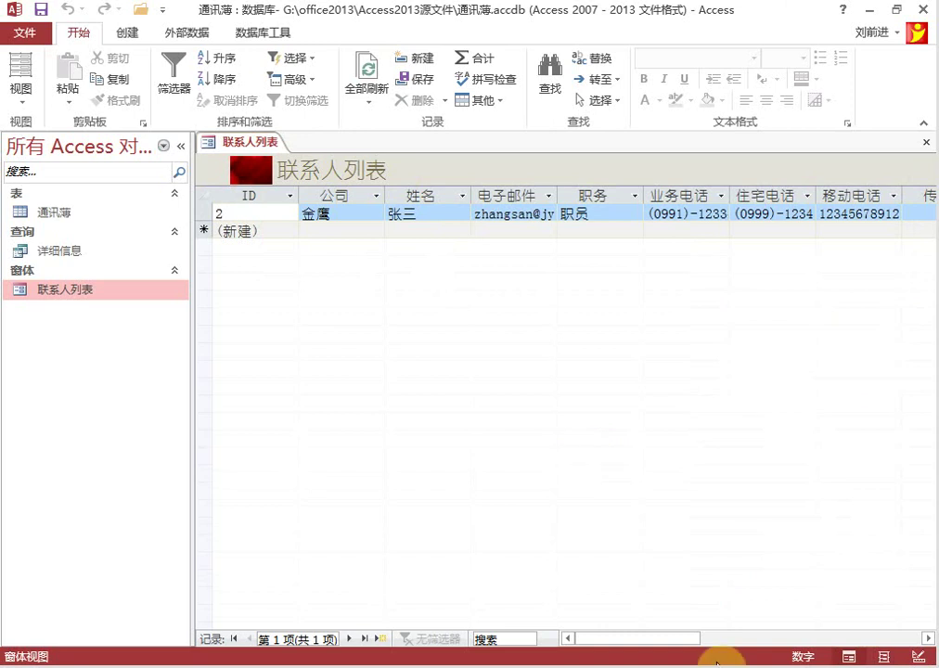
Check the datasheet's columns through 备注 in Form View and switch the 联系人列表 form to Design View.
drag(675, 645, 806, 634)
click(682, 214)
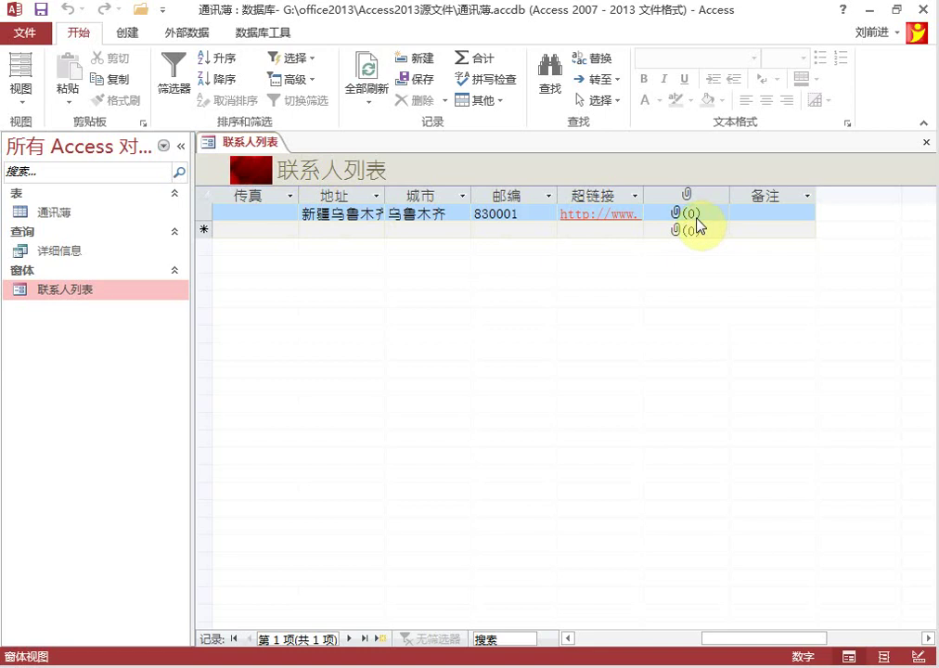
drag(727, 640, 578, 633)
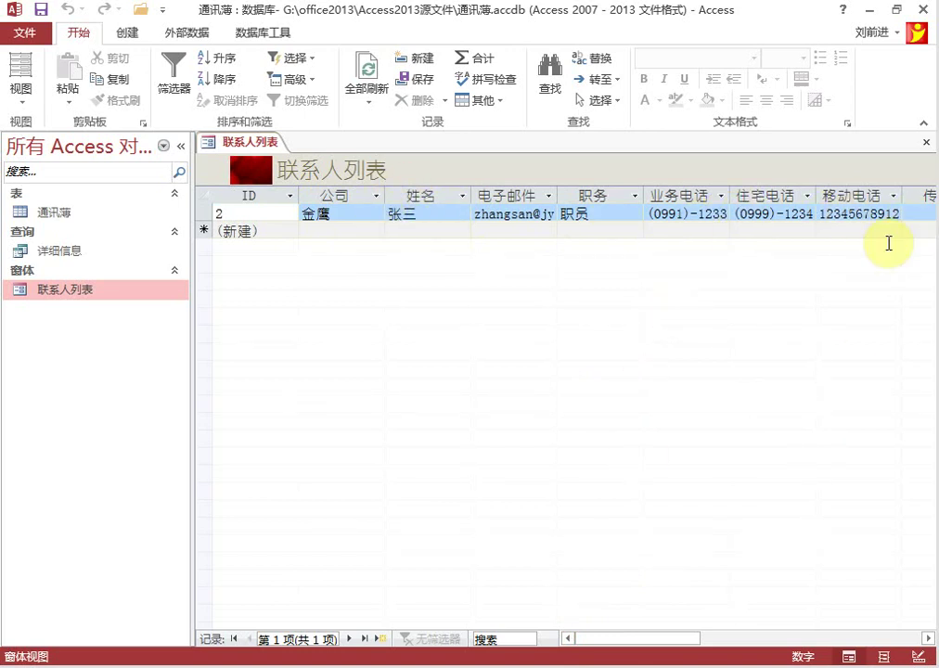
drag(653, 638, 544, 637)
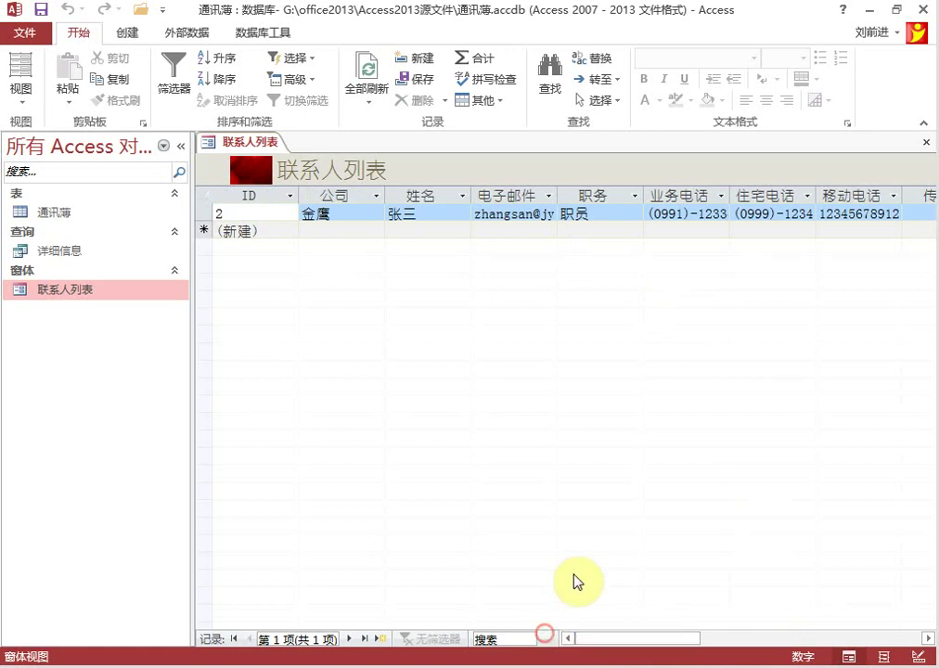
click(520, 388)
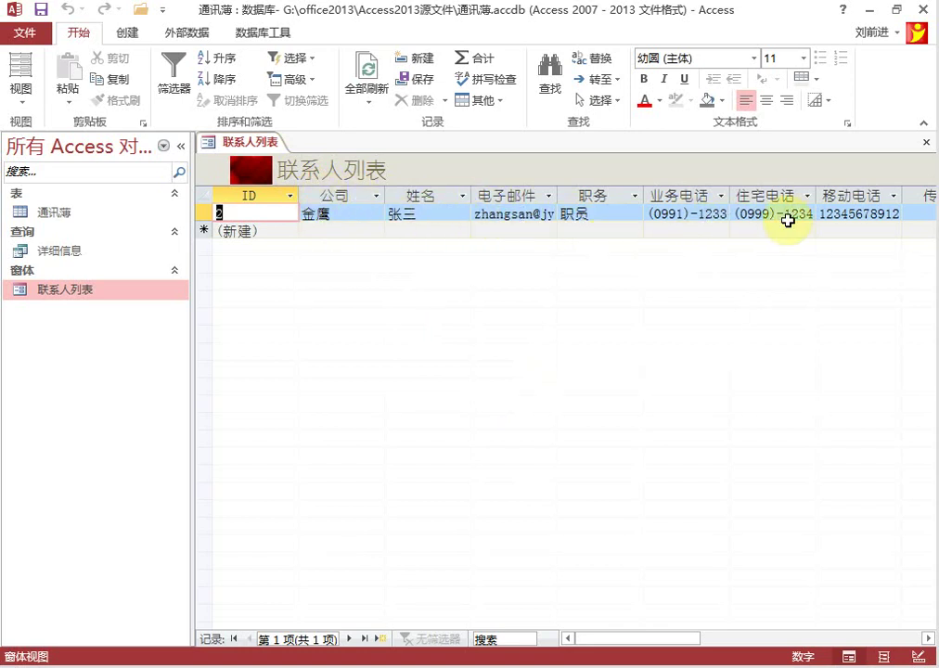
right_click(276, 148)
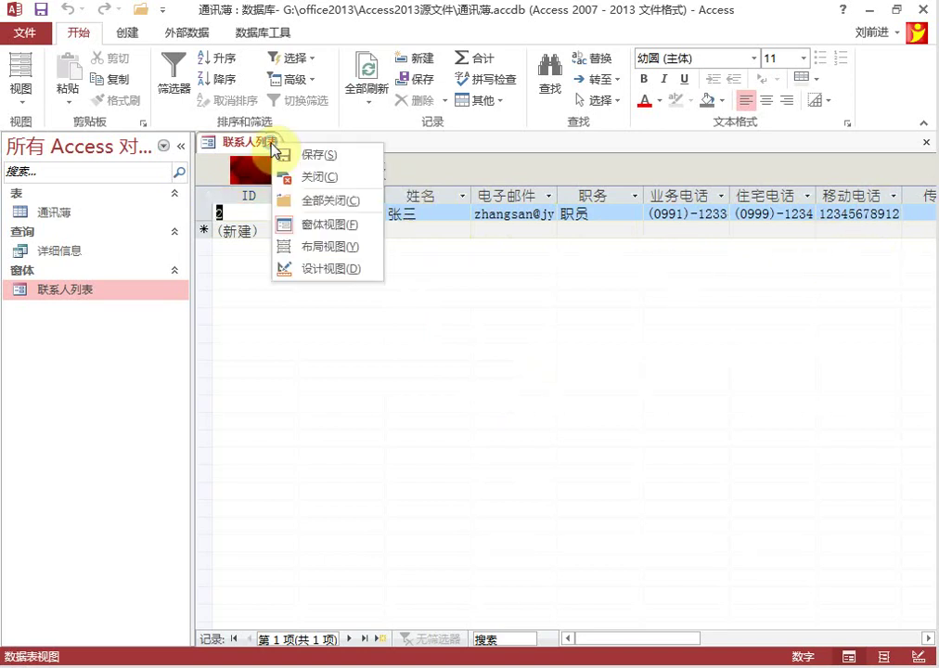
click(346, 268)
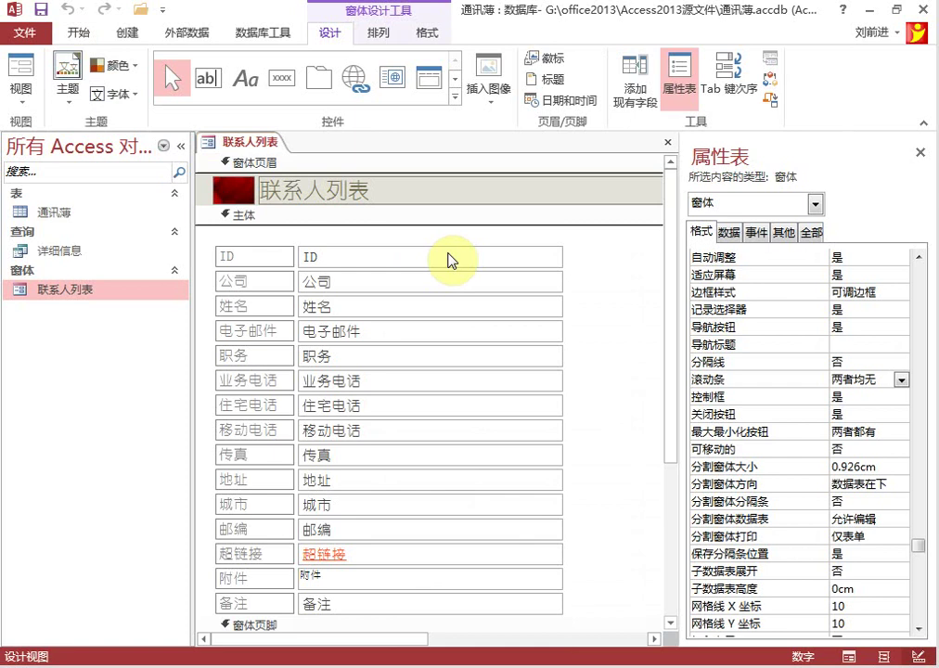
Delete the 附件 and 超链接 fields together with their labels from the form's 主体 section.
drag(666, 397, 429, 485)
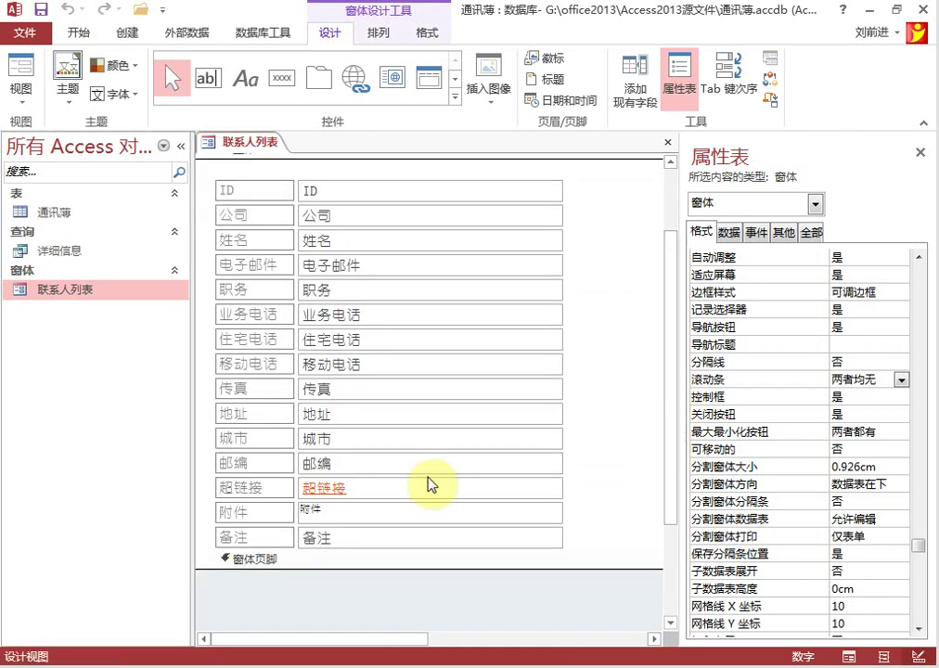
click(263, 513)
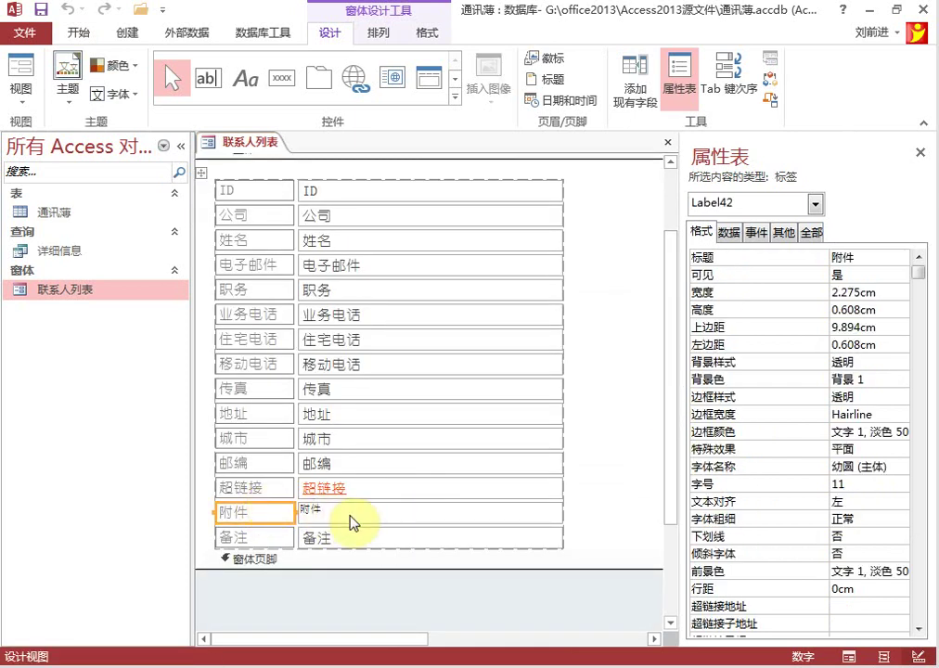
shift+click(350, 515)
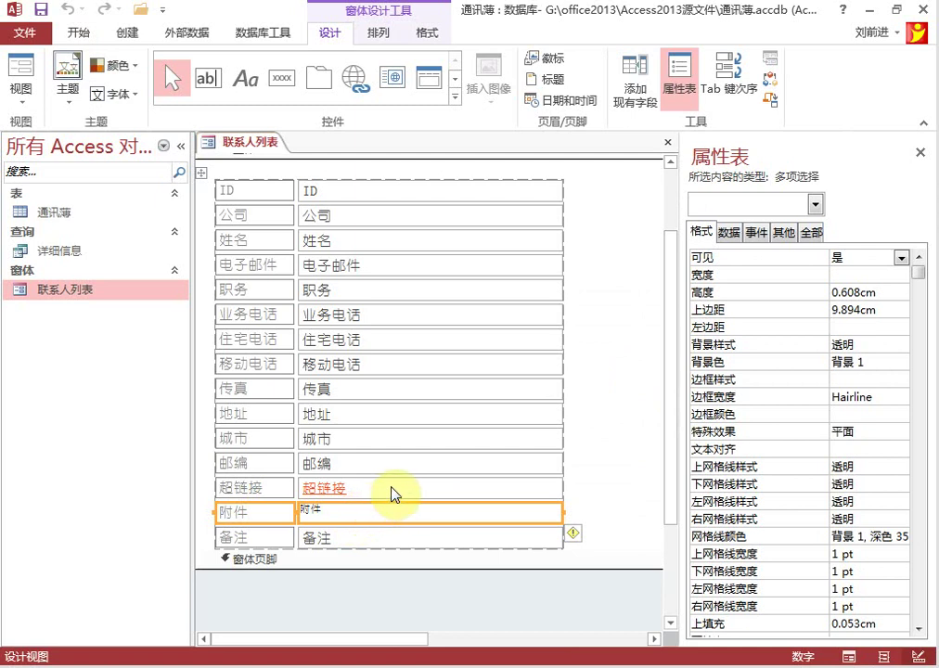
key(Delete)
click(265, 487)
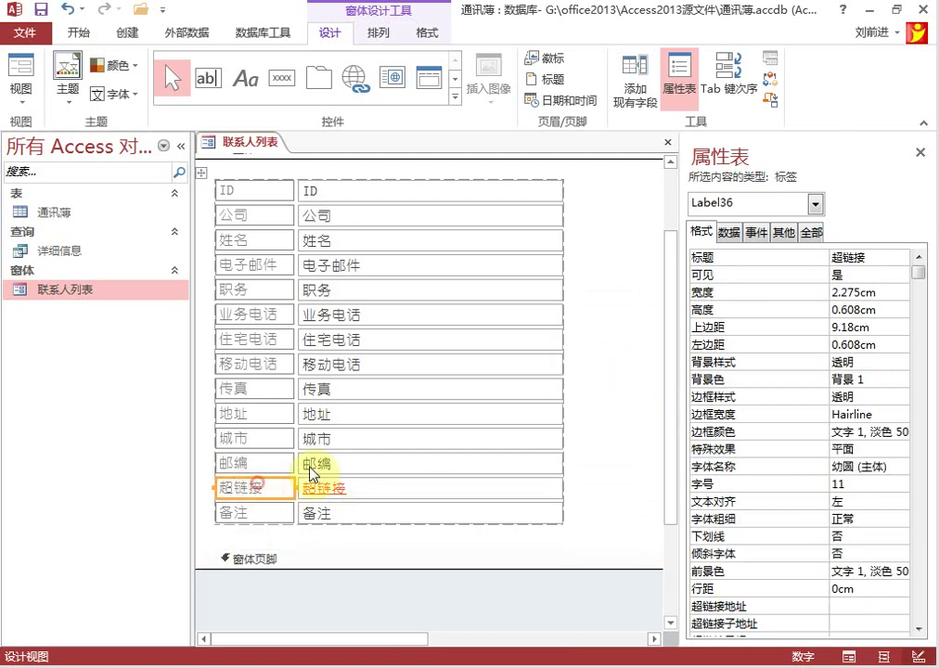
shift+click(390, 495)
key(Delete)
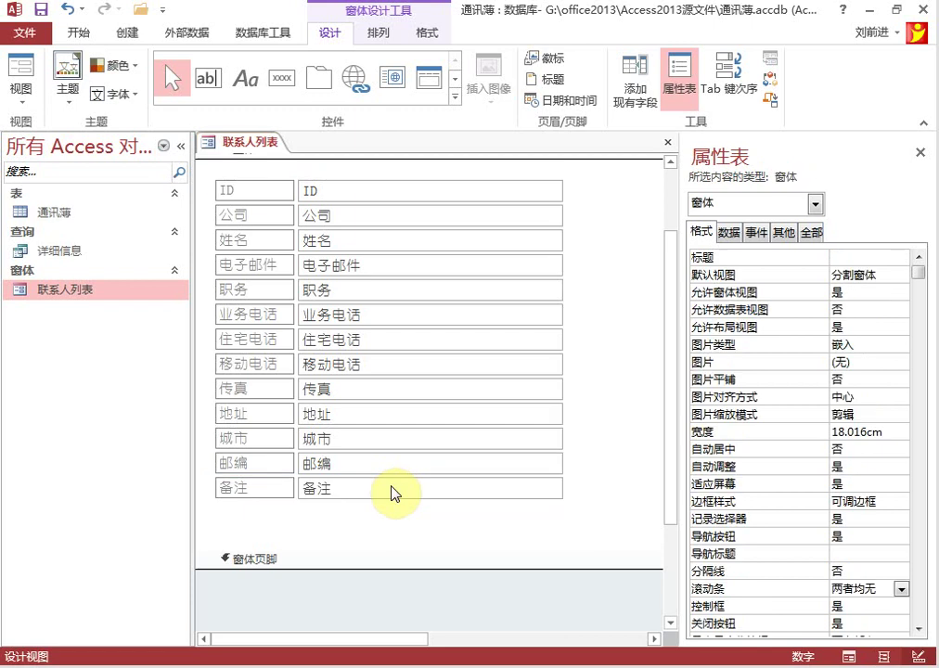
Delete the 城市 and ID fields together with their labels from the form's 主体 section.
click(270, 467)
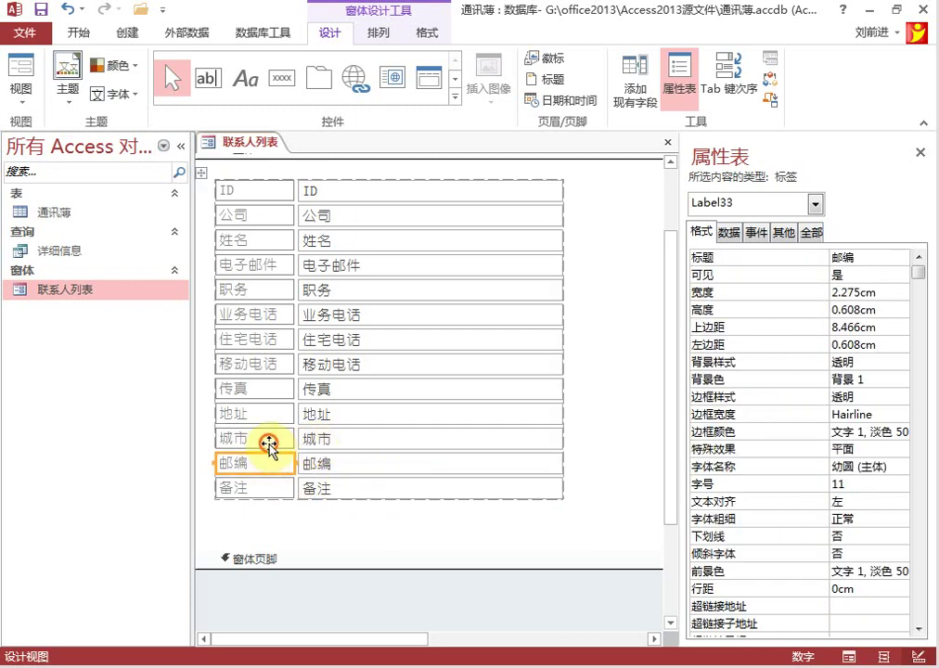
click(262, 439)
shift+click(362, 440)
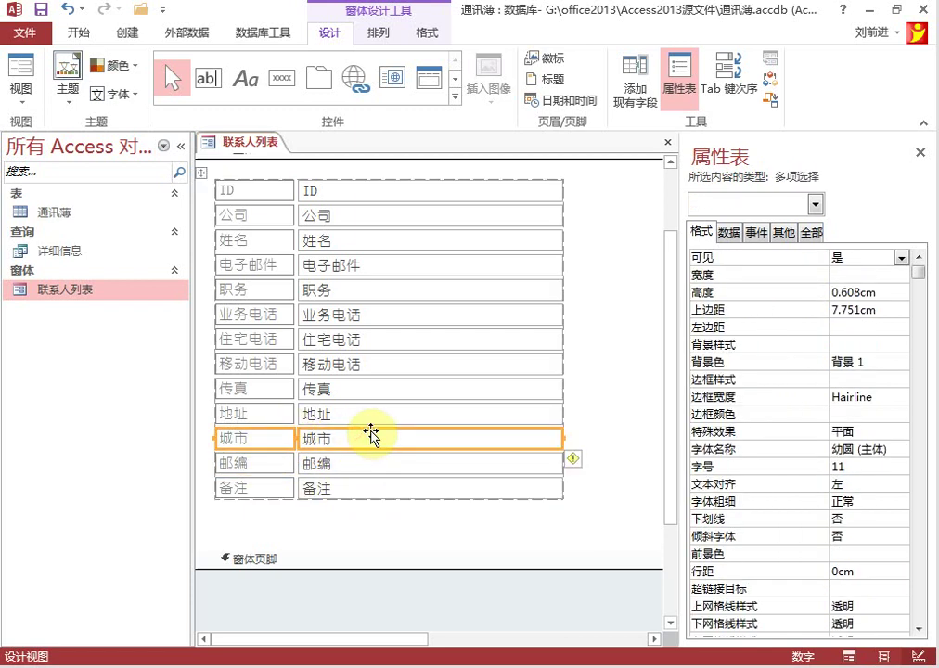
key(Delete)
click(252, 191)
shift+click(383, 191)
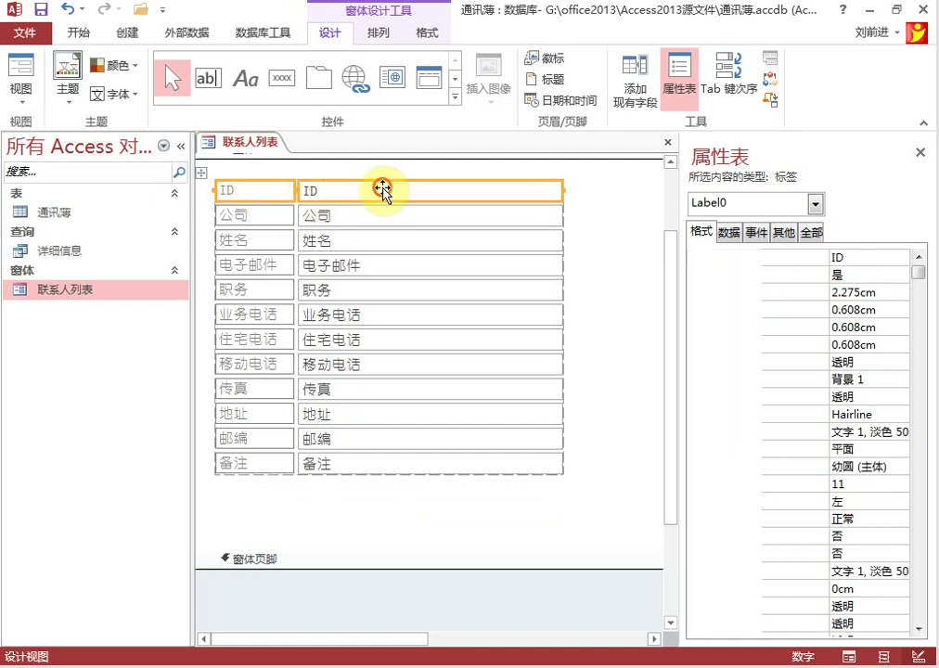
key(Delete)
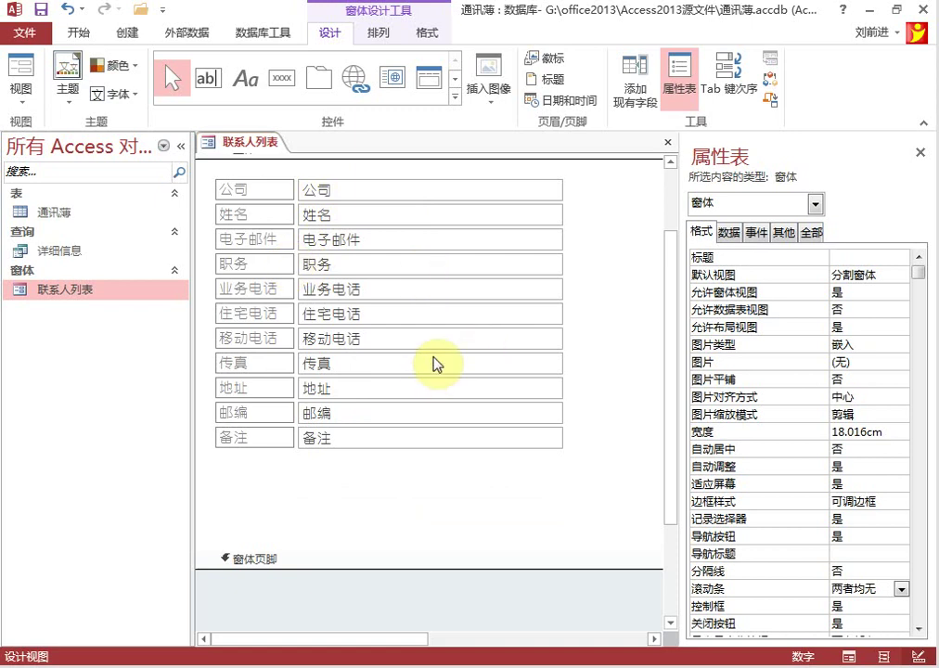
Switch the form to Form View and check the remaining datasheet columns.
right_click(249, 143)
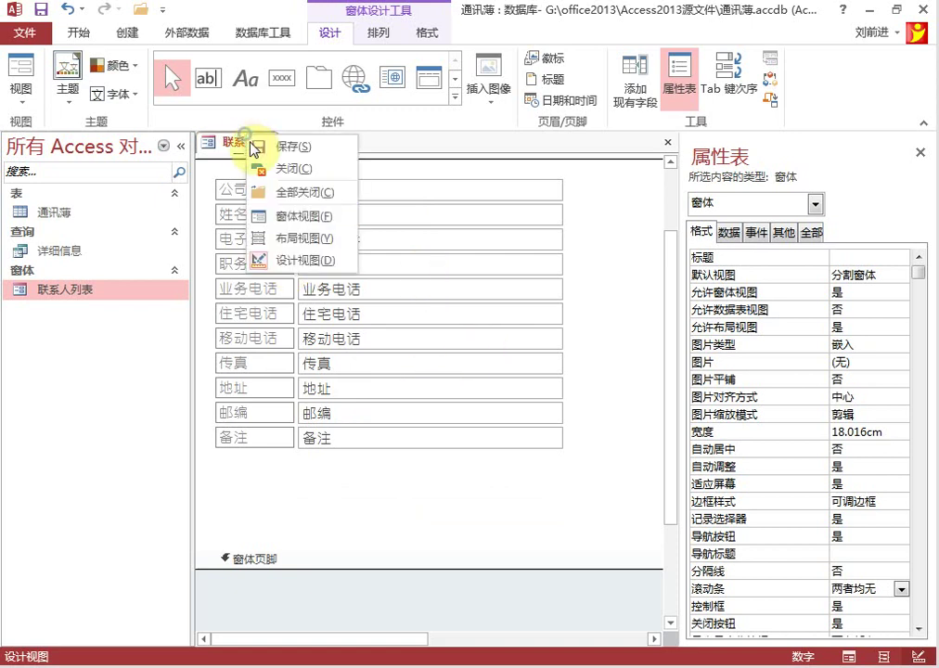
click(339, 222)
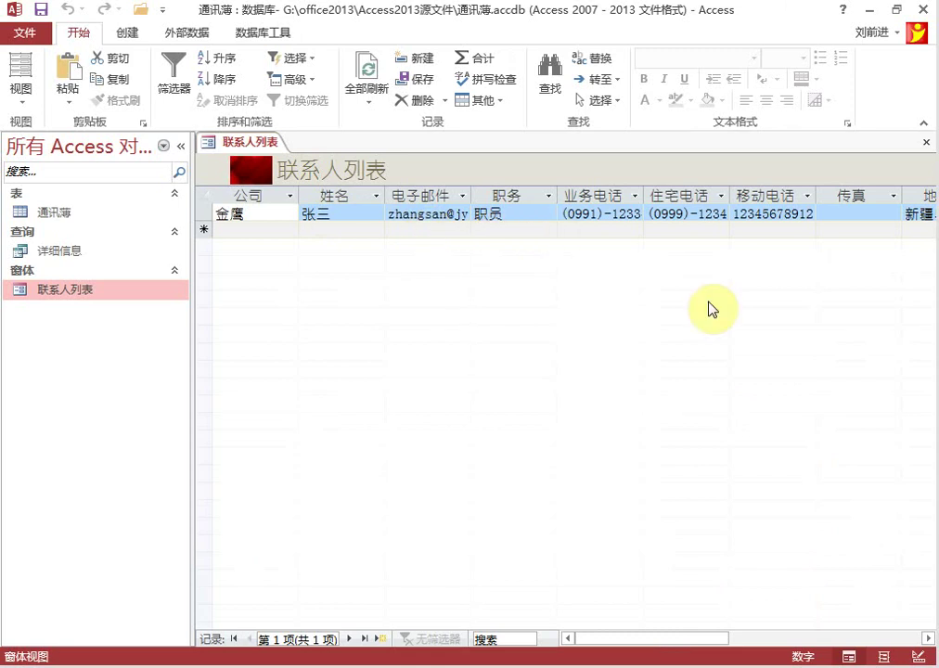
drag(704, 640, 743, 653)
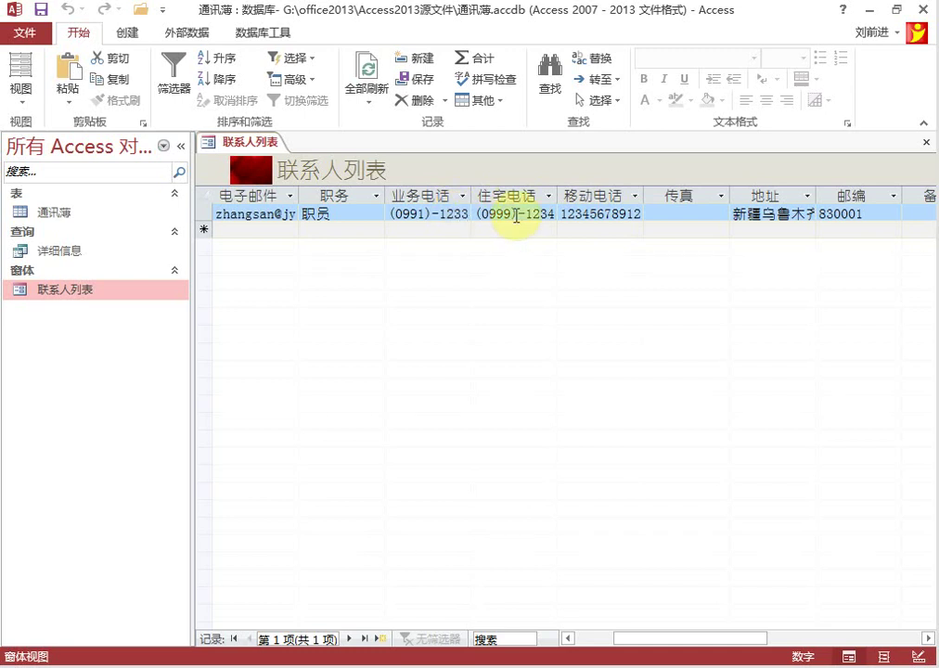
Back in Design View, delete the 传真 and 住宅电话 fields together with their labels.
right_click(260, 143)
click(334, 267)
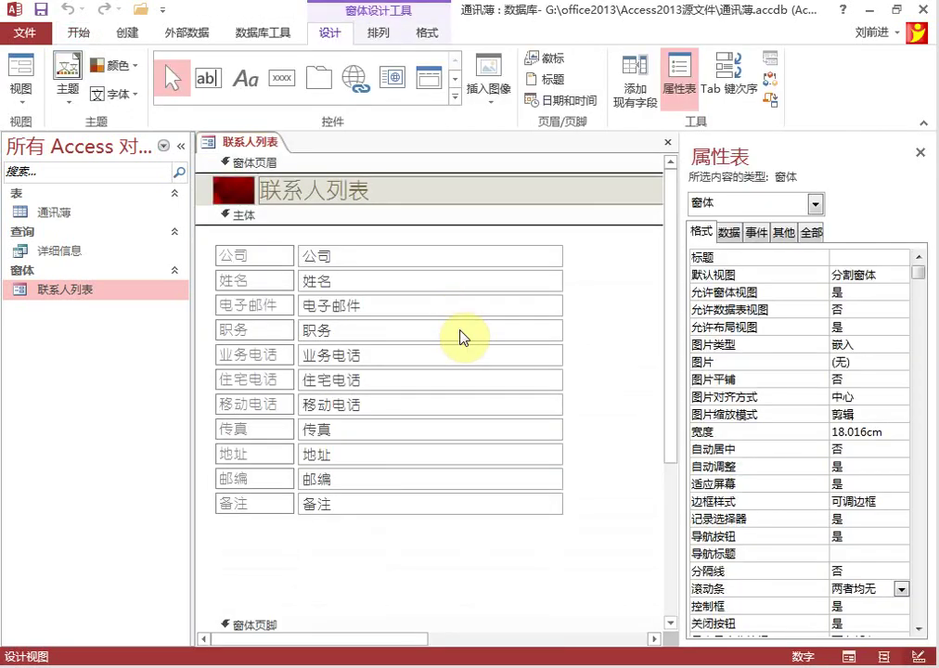
click(267, 430)
shift+click(370, 423)
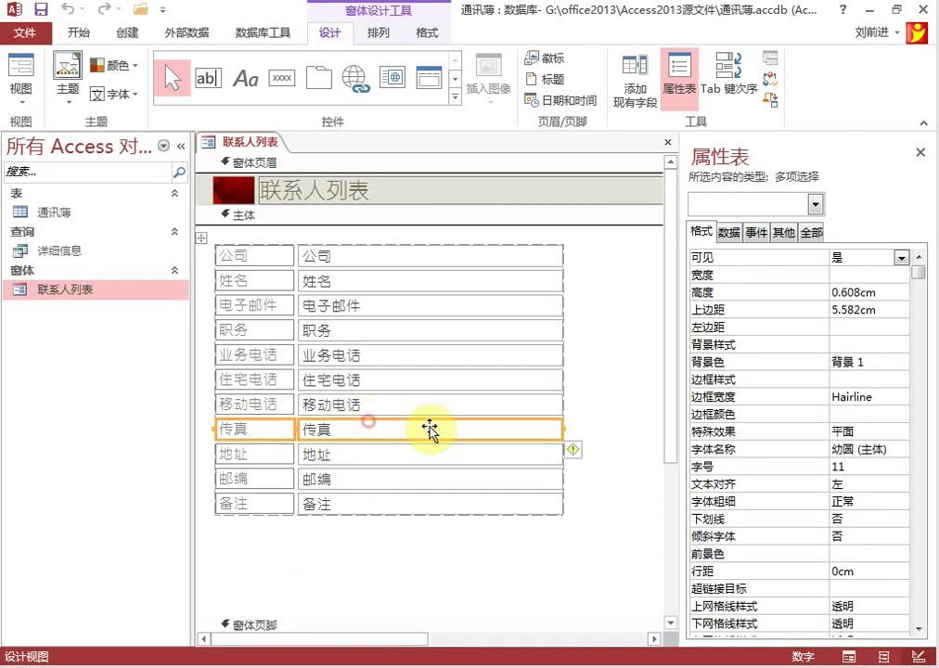
key(Delete)
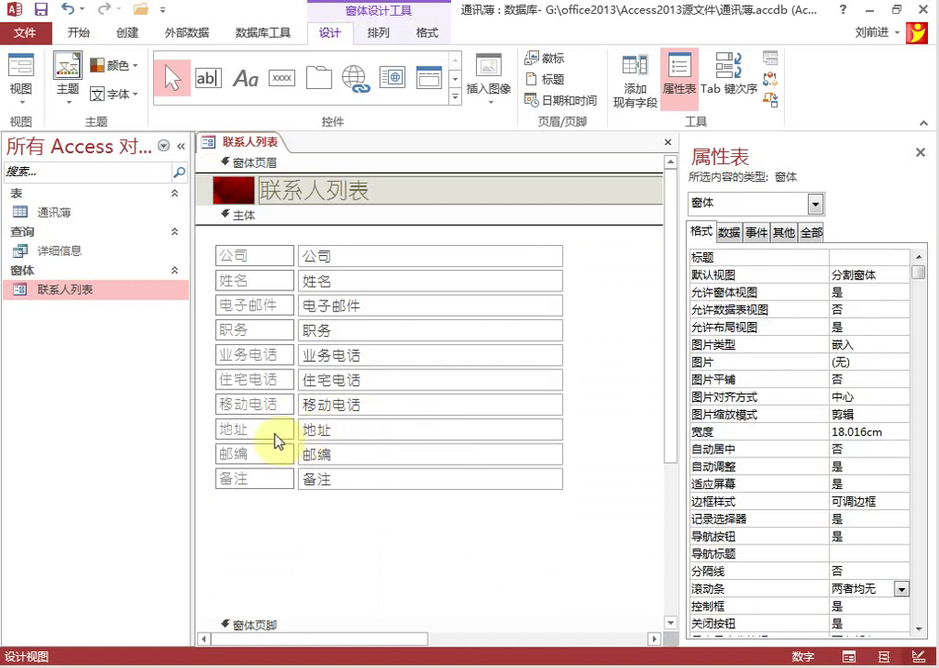
click(252, 383)
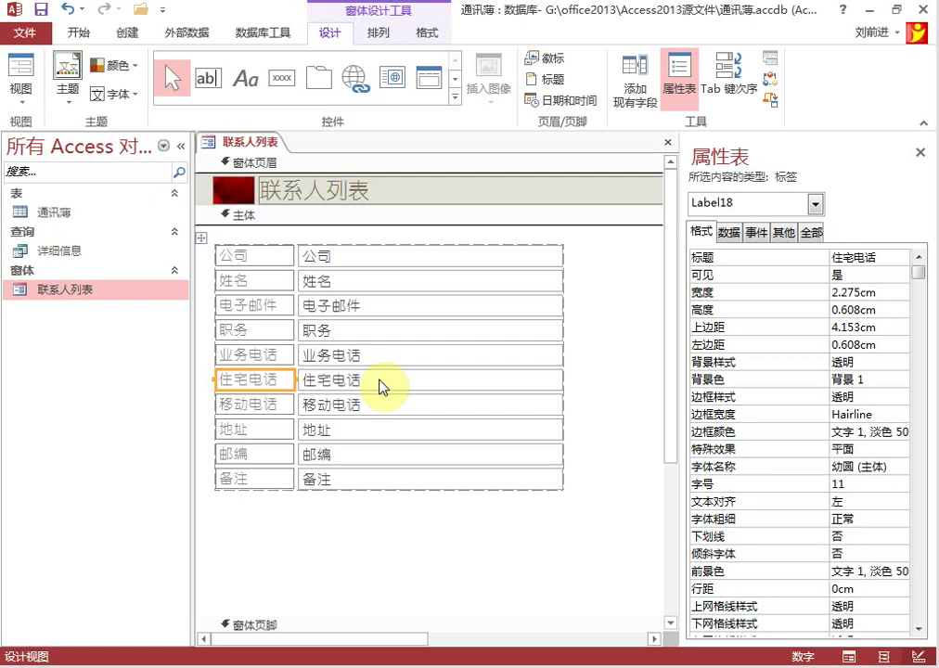
shift+click(367, 382)
key(Delete)
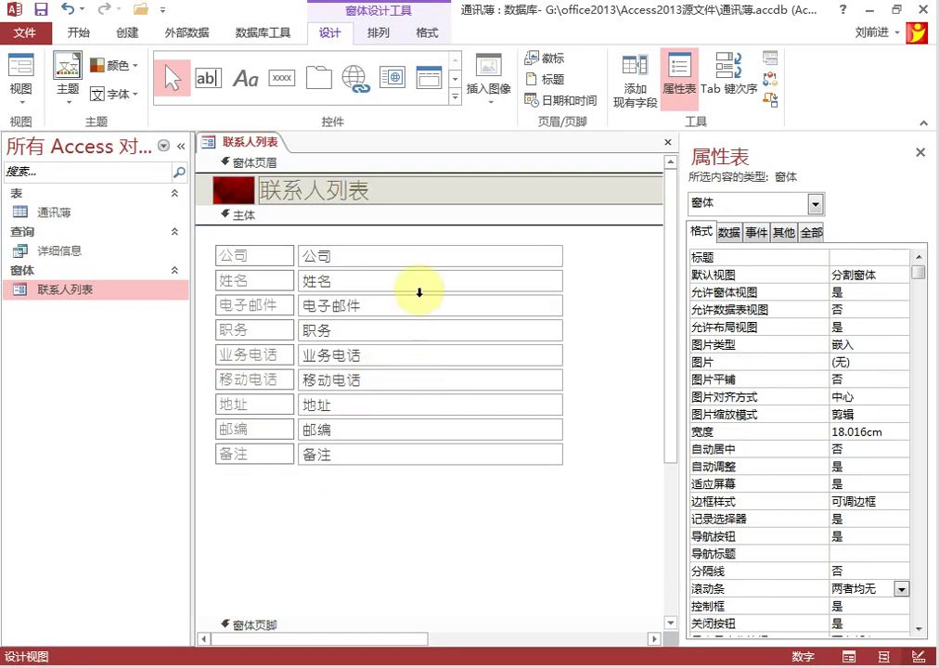
Show the form in Form View and collapse the navigation pane to give the datasheet more width.
right_click(262, 144)
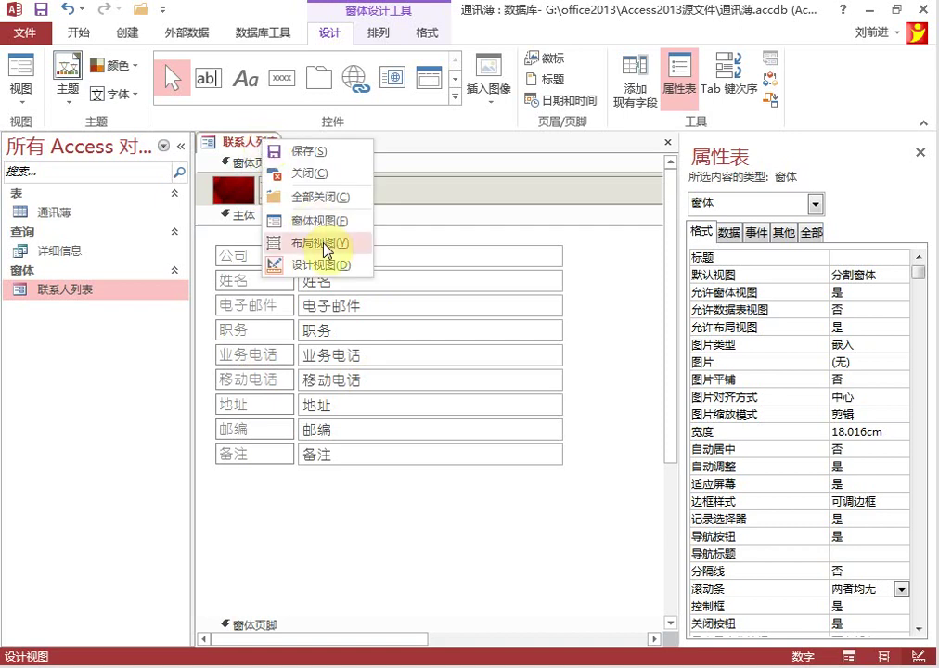
click(312, 221)
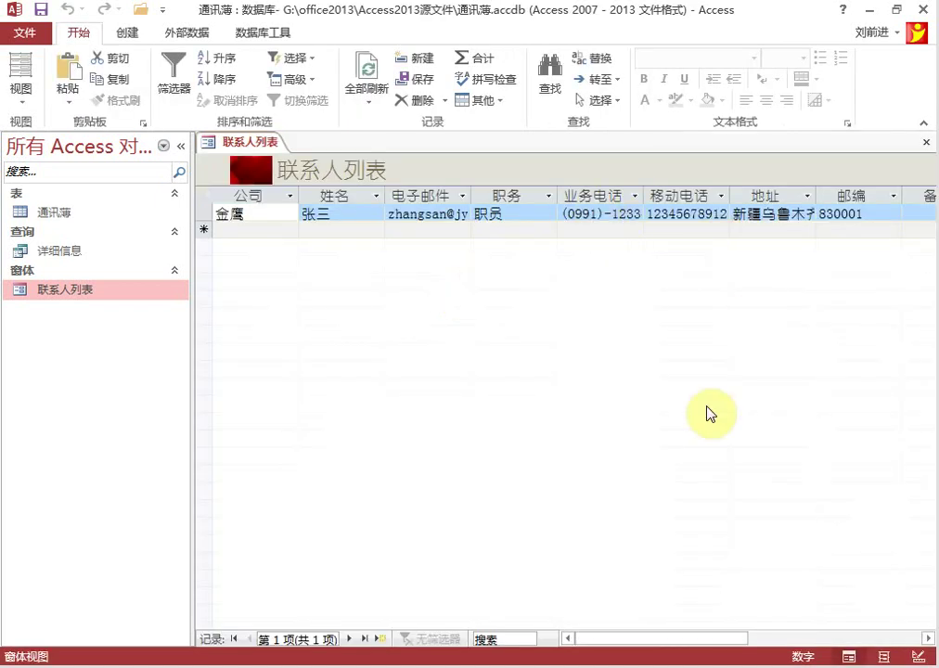
click(185, 146)
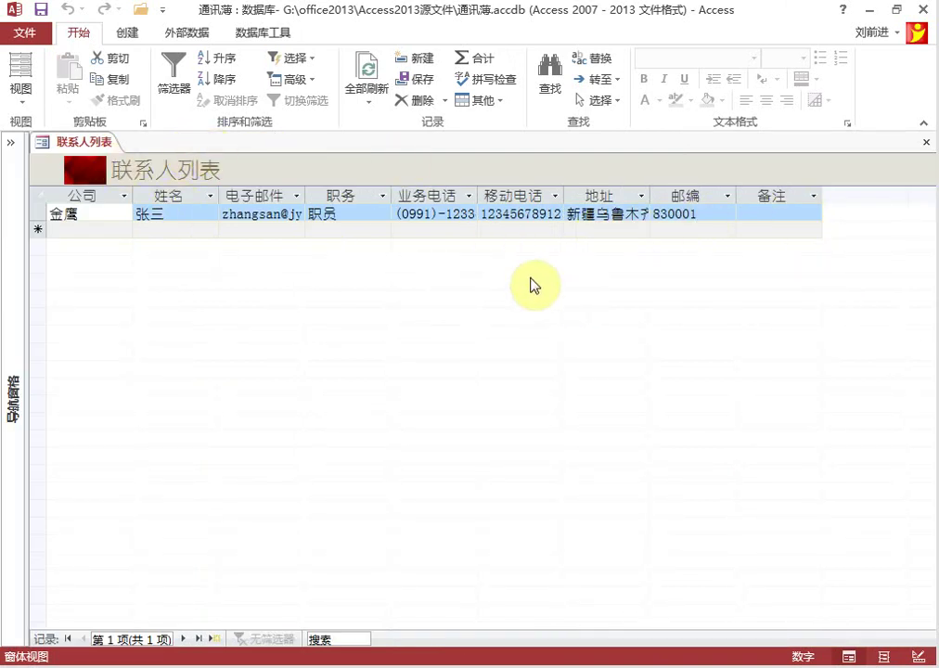
In Design View, increase the height of the 窗体页眉 section to make room below the logo and title.
right_click(96, 143)
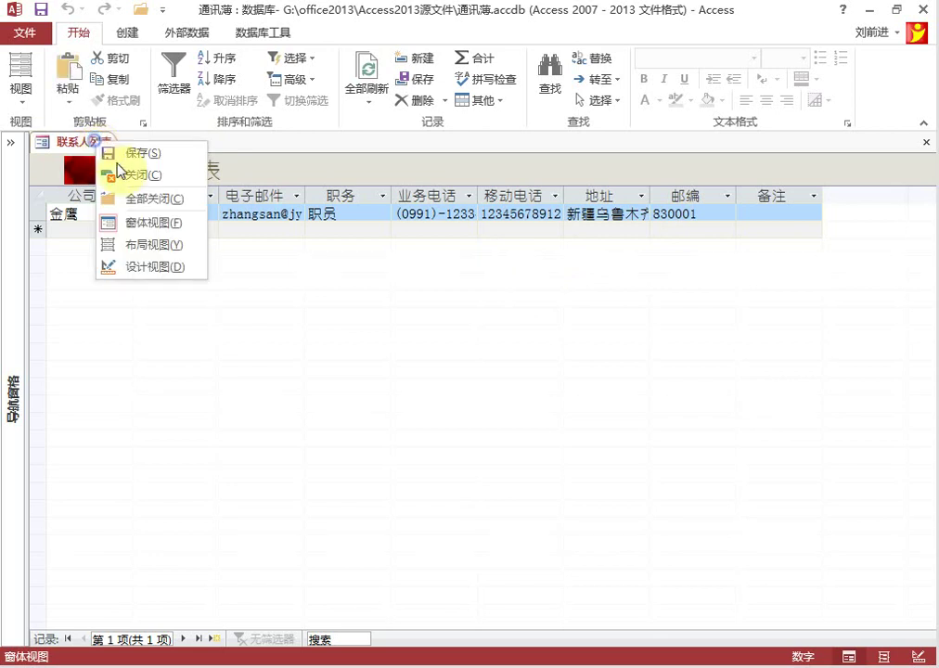
click(165, 269)
click(429, 320)
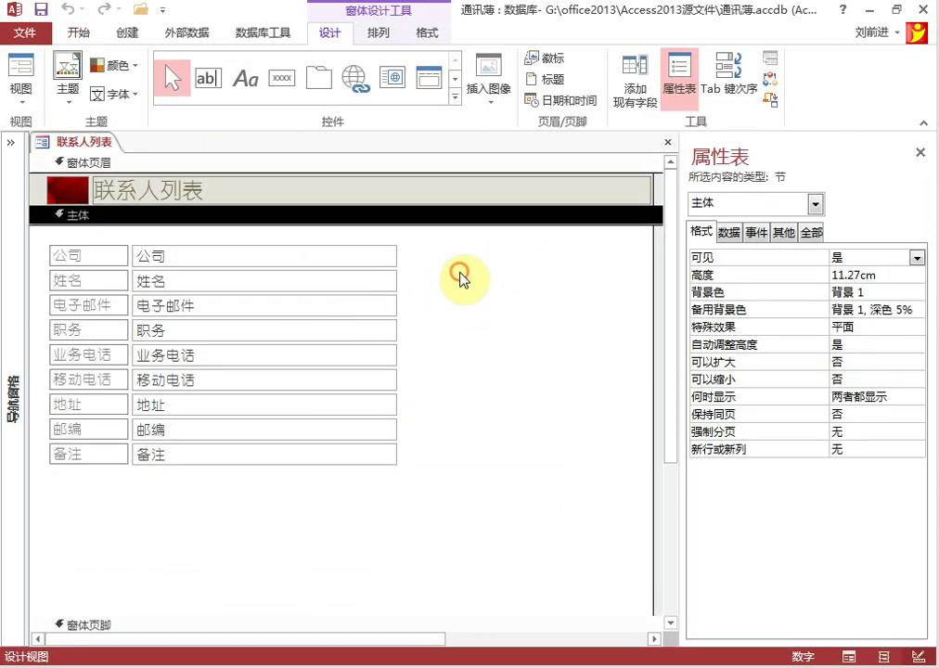
click(87, 193)
click(556, 272)
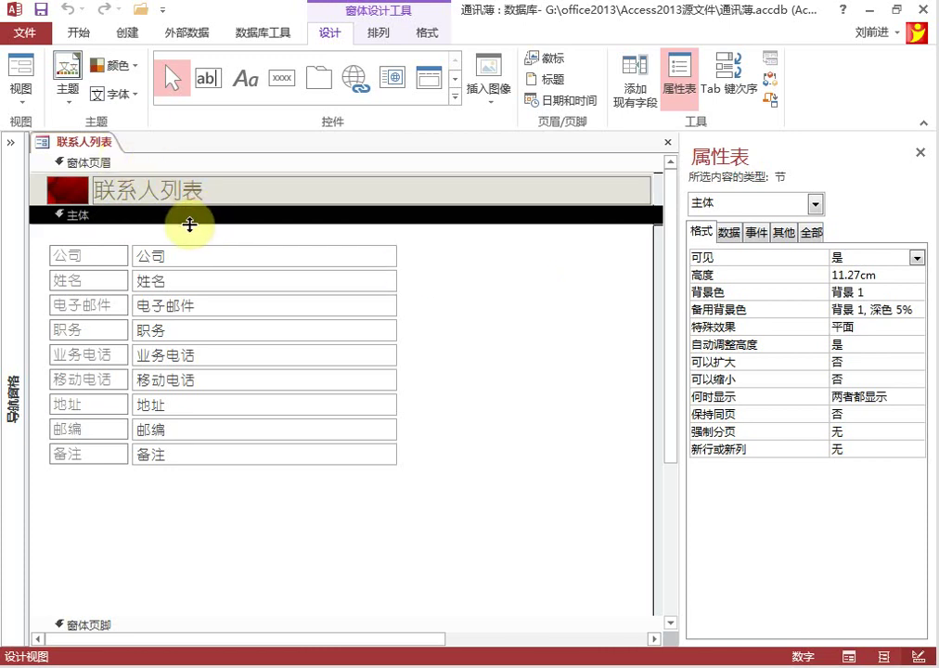
drag(190, 225, 189, 245)
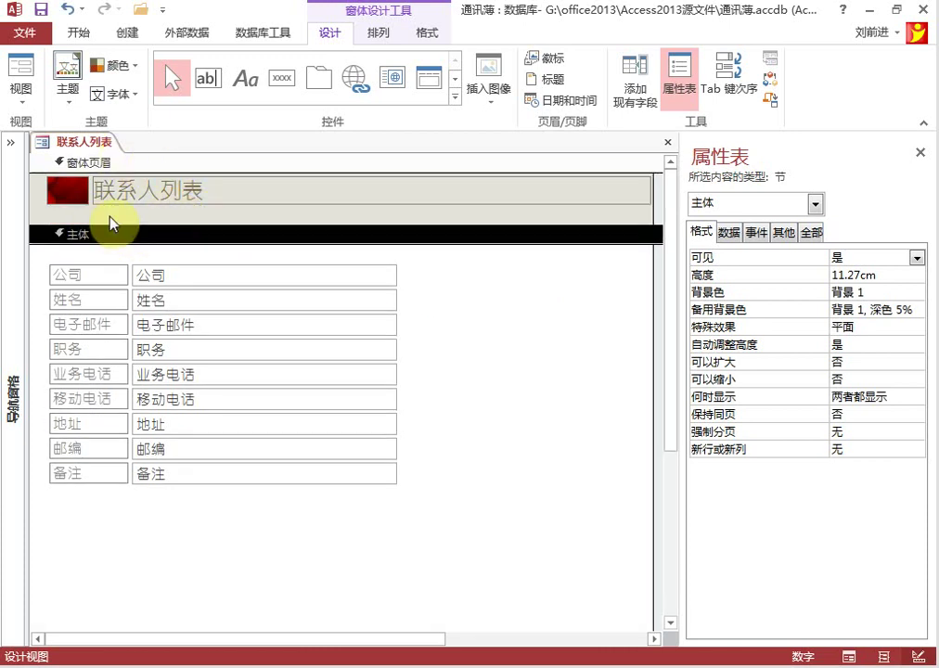
Draw a command button about 2.1 cm wide and 0.6 cm high below the logo in the form header.
click(447, 300)
click(275, 82)
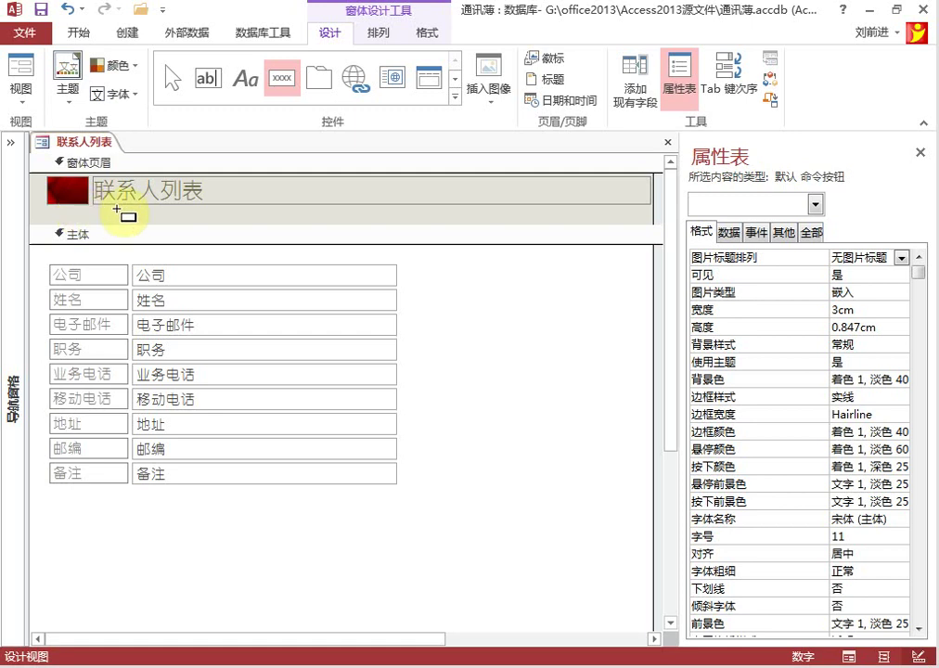
click(451, 97)
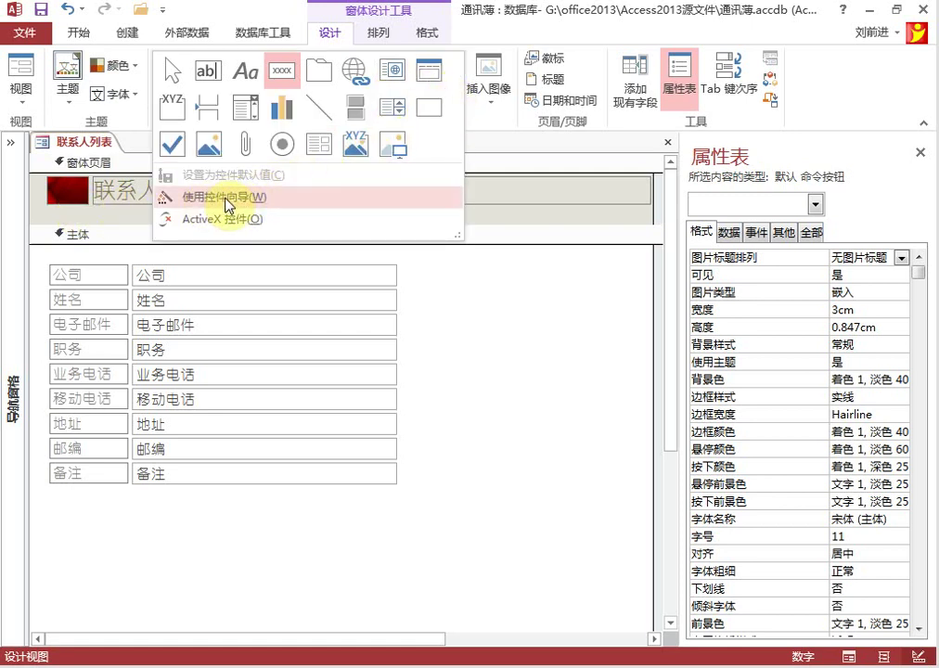
click(269, 19)
drag(49, 211, 122, 228)
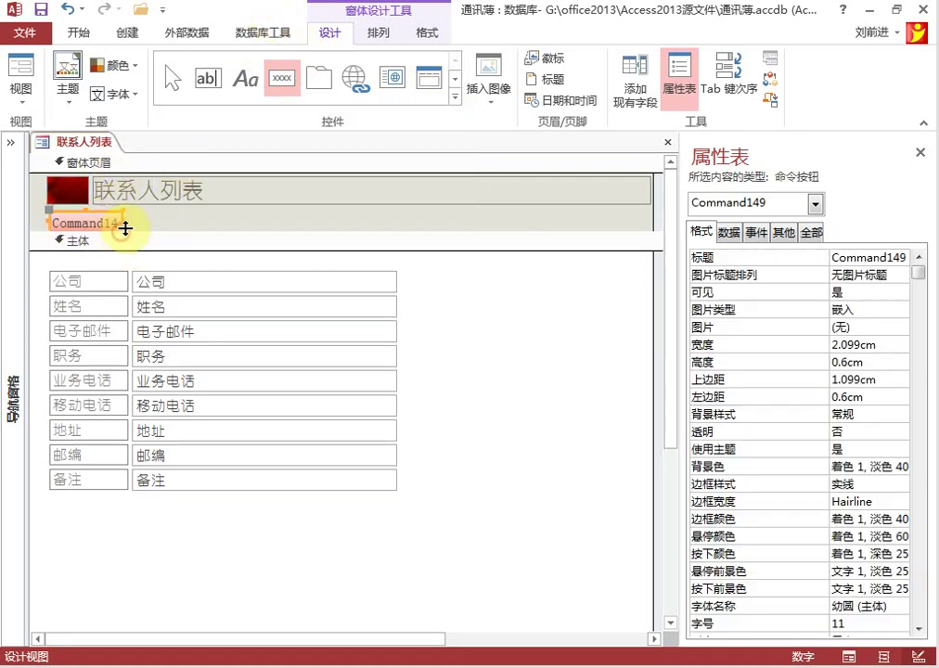
click(152, 222)
Nudge the command button in the form header up and left to a top offset of 0.998 cm and a left offset of 0.499 cm.
click(102, 224)
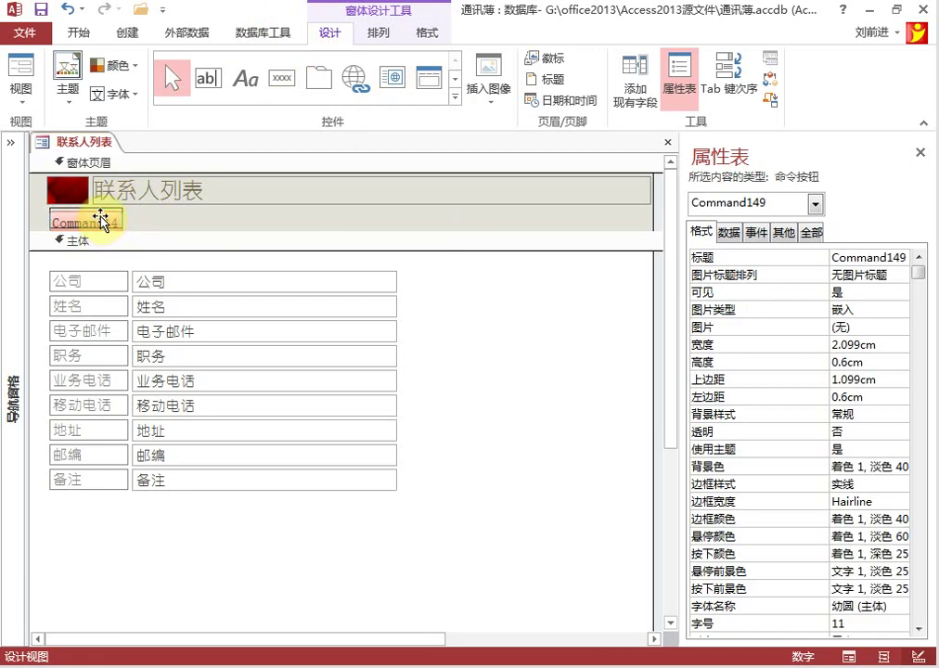
key(Up)
key(Left)
Change the header command button's caption to 新建联系人(&N).
click(110, 217)
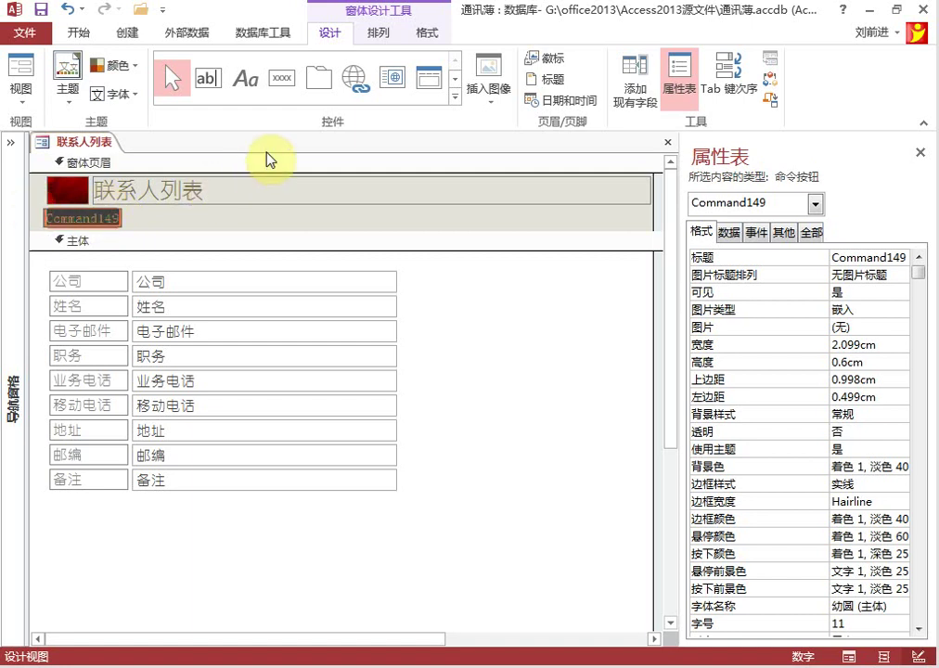
text(xinjian)
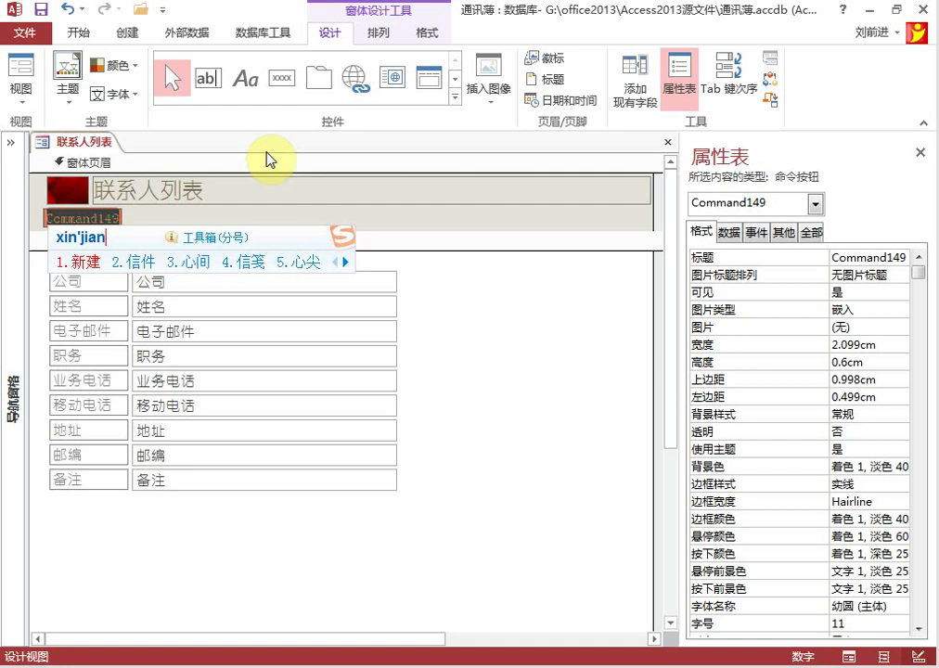
key(space)
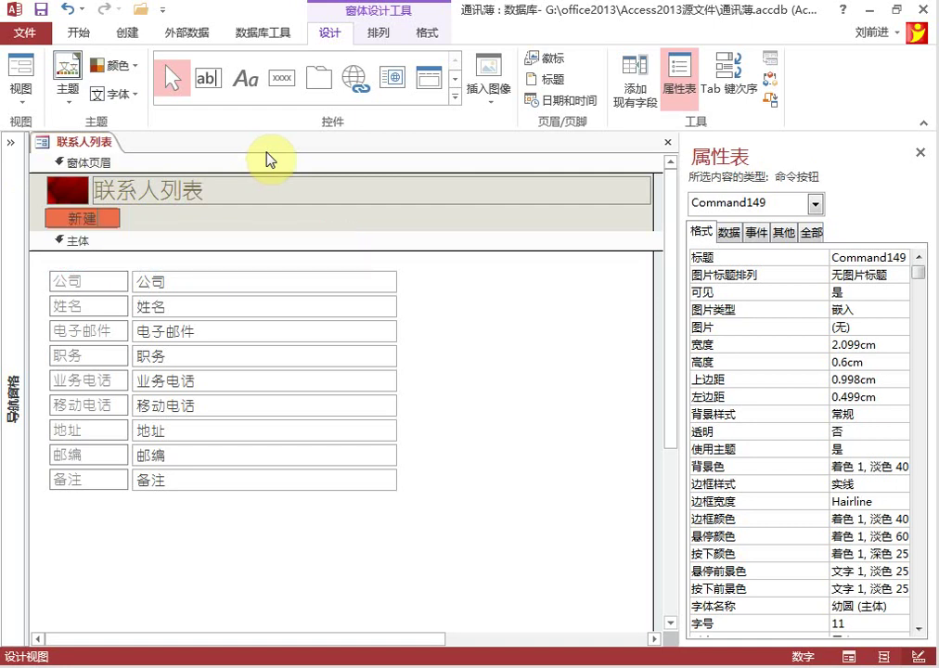
text(lianxir)
key(space)
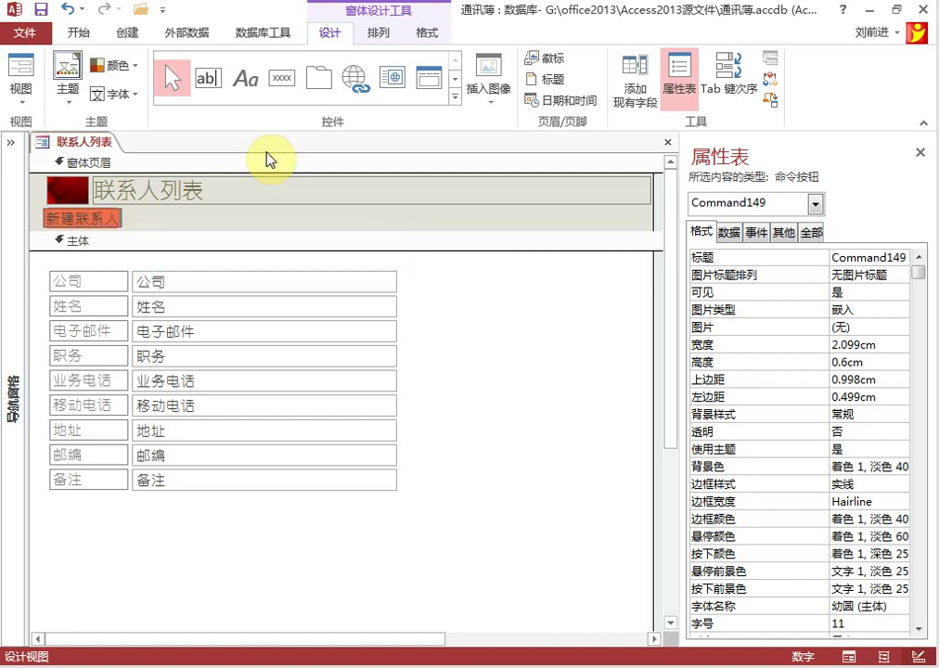
text(()
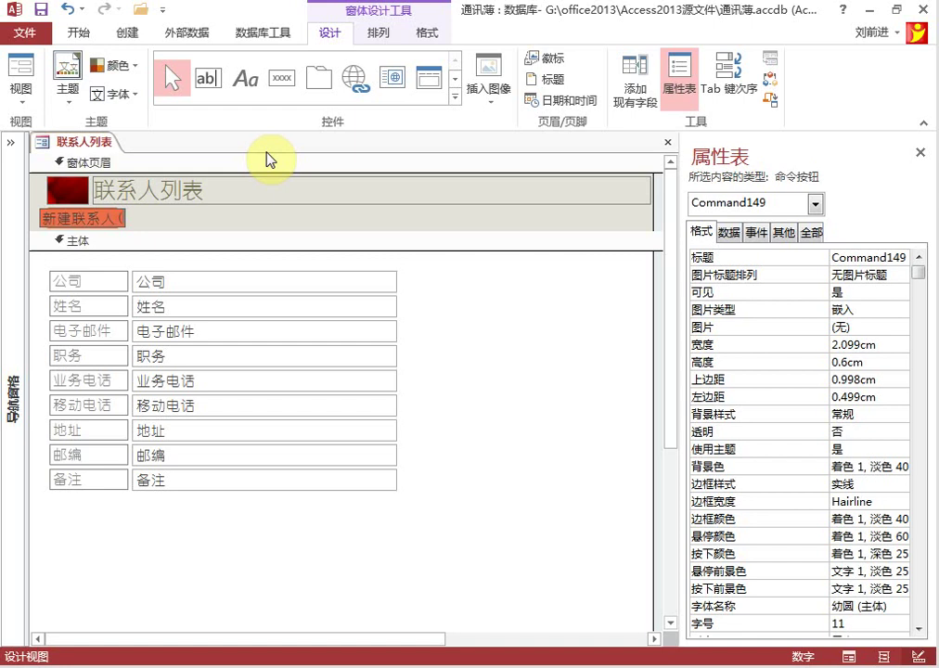
text(&)
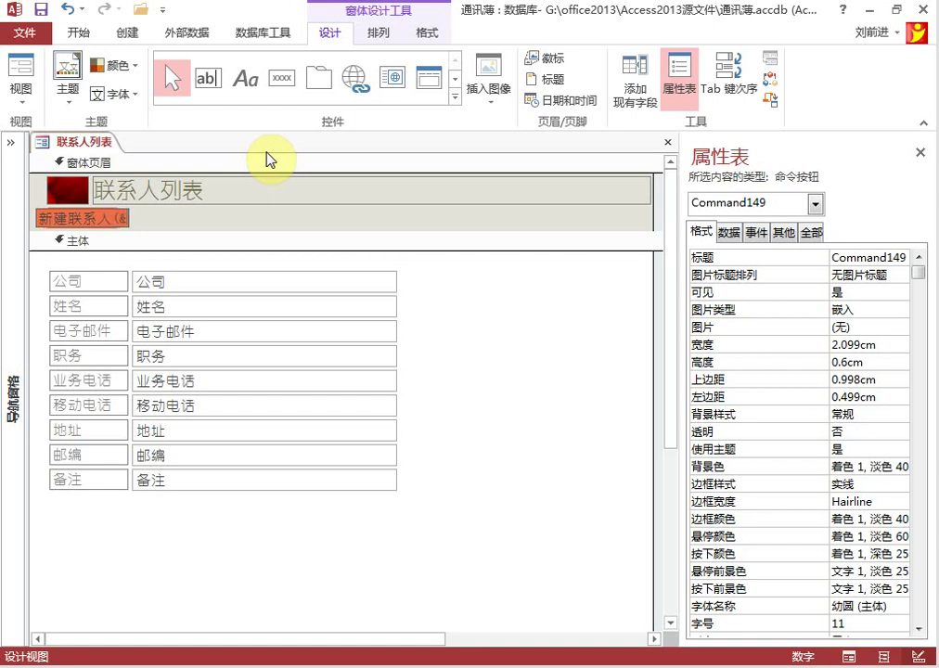
text(N))
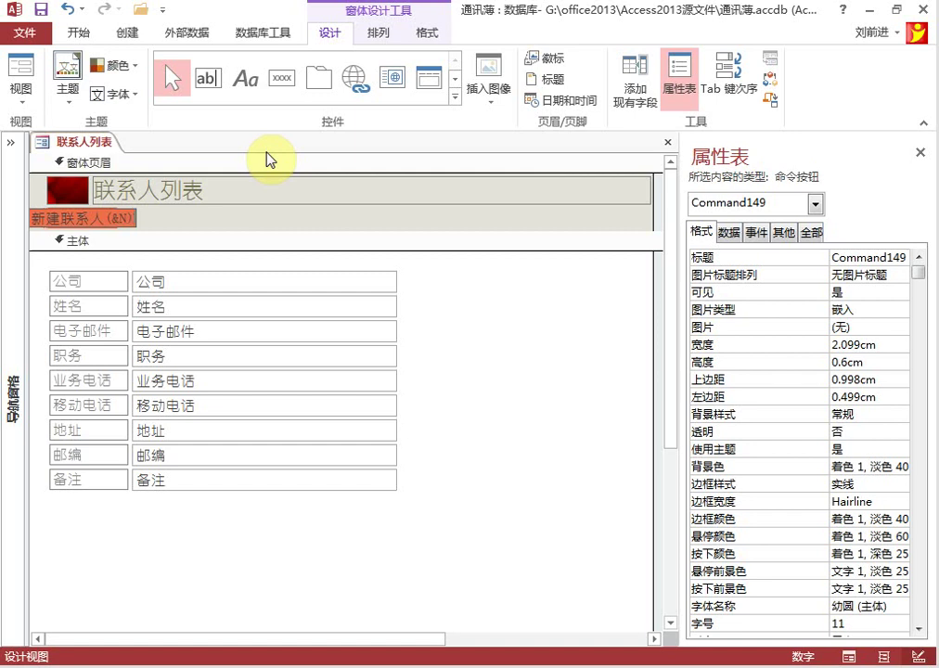
click(223, 216)
Widen the 新建联系人 button to about 3.18 cm so its full caption fits.
click(116, 221)
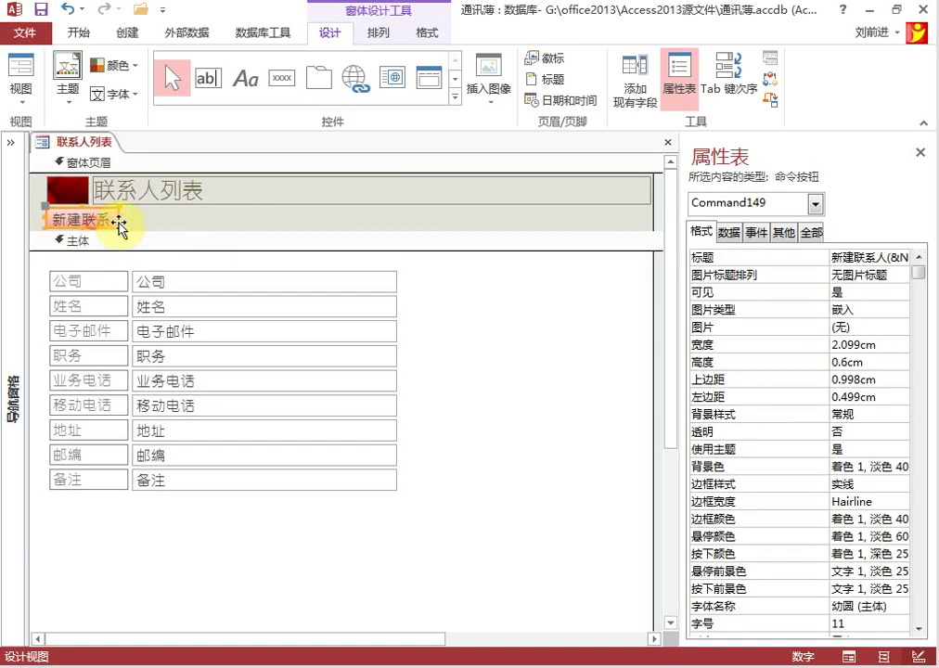
drag(121, 220, 148, 222)
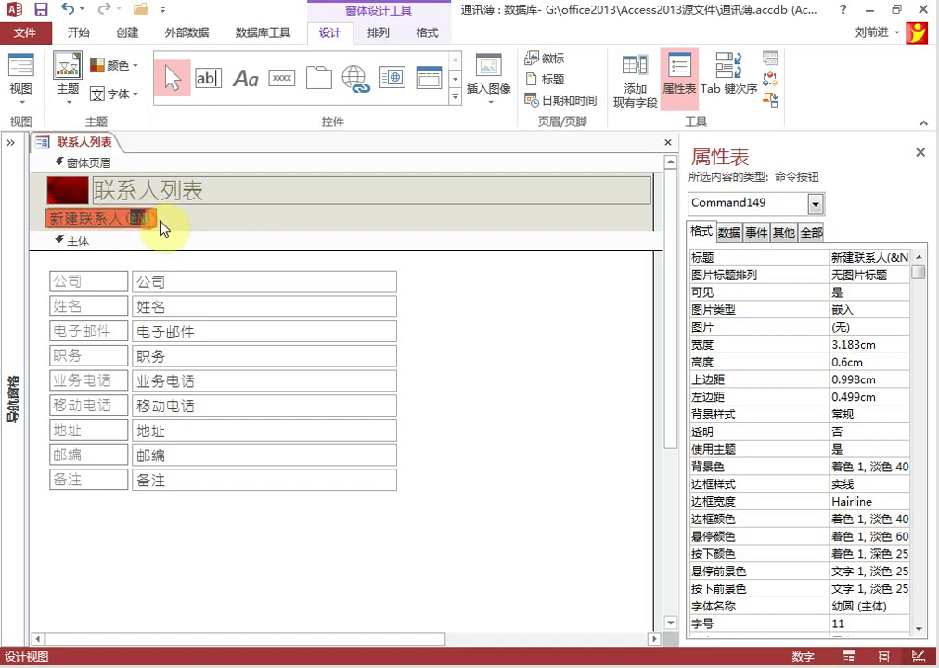
click(134, 173)
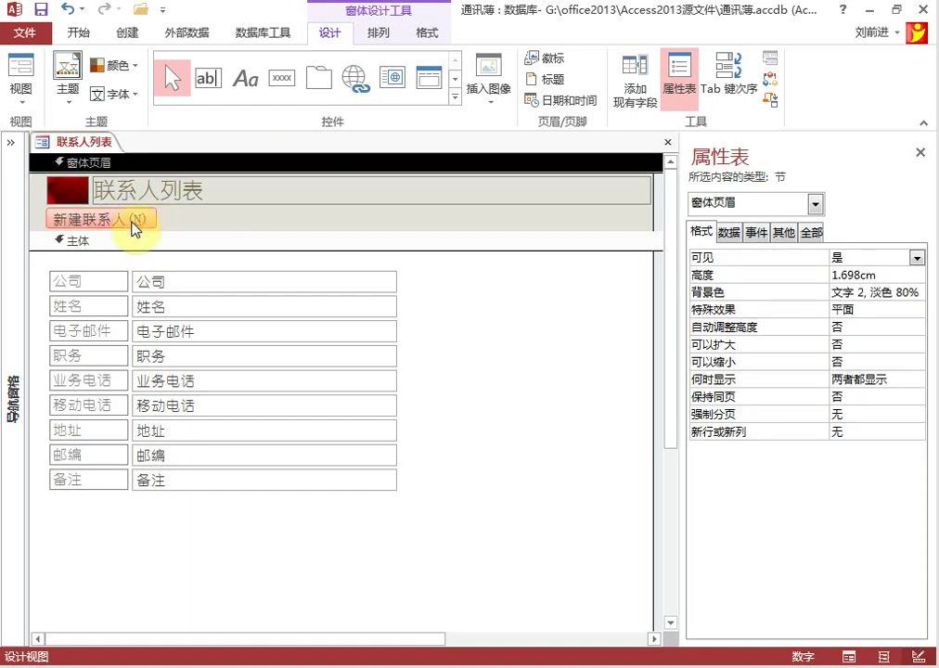
click(134, 227)
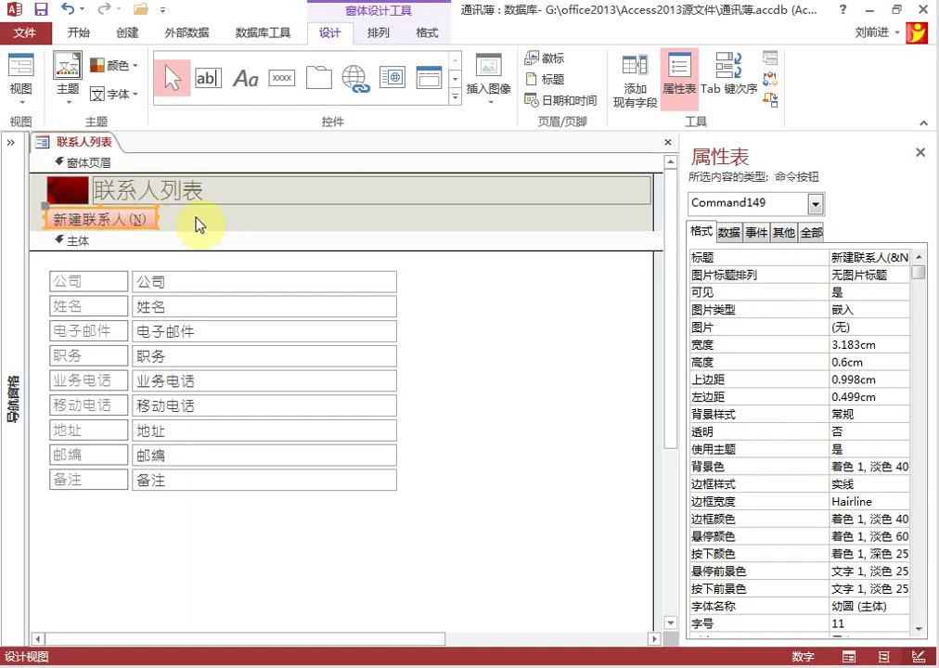
Set the font size of all field labels and text boxes in the 主体 section to 9.
drag(271, 550, 79, 274)
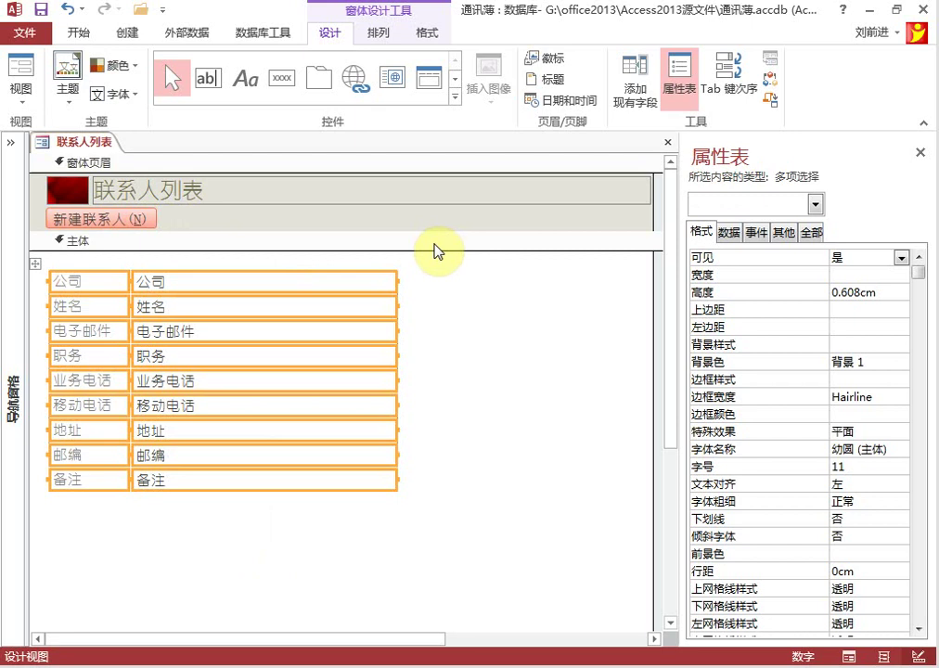
click(427, 33)
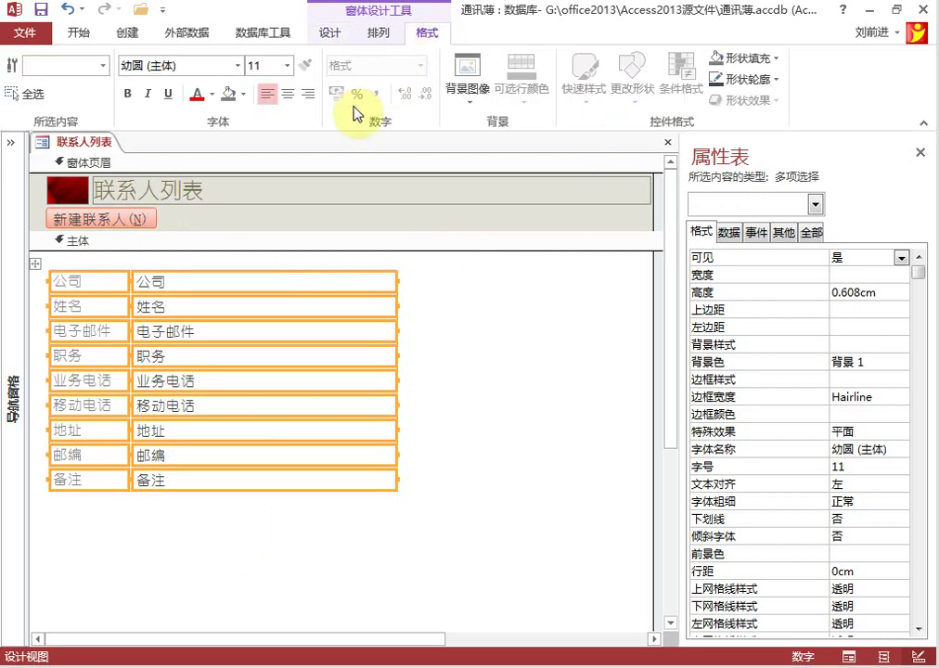
click(287, 67)
click(267, 118)
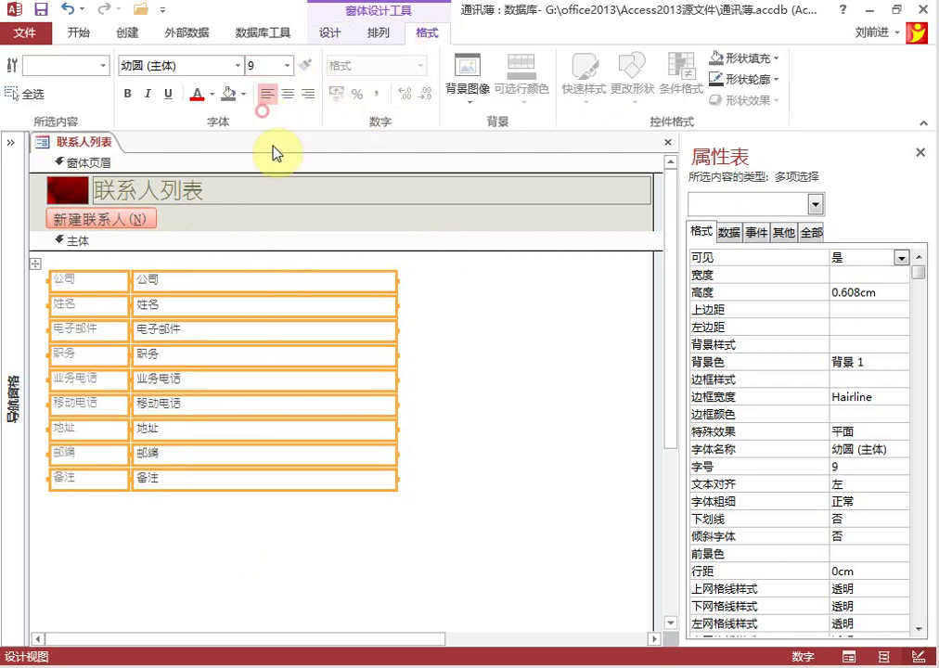
click(466, 379)
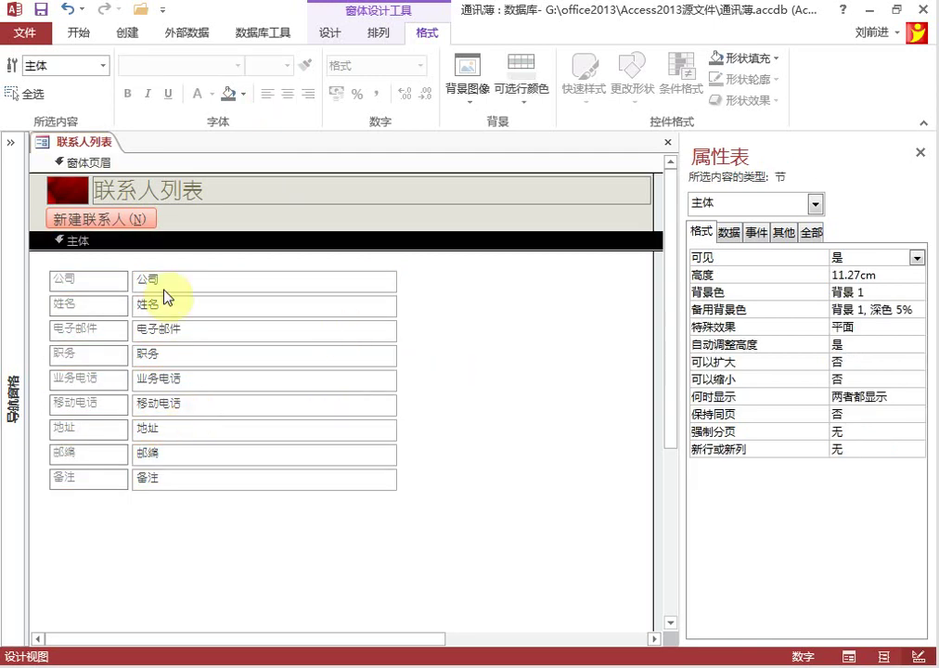
Set the font size of the 新建联系人 button to 9.
click(128, 220)
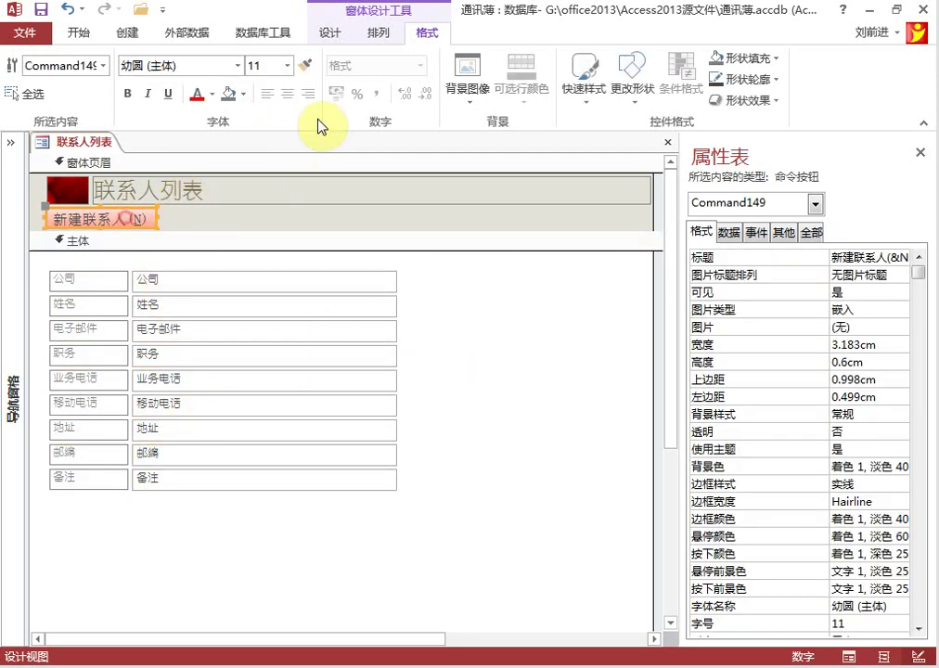
click(287, 66)
click(253, 98)
click(455, 396)
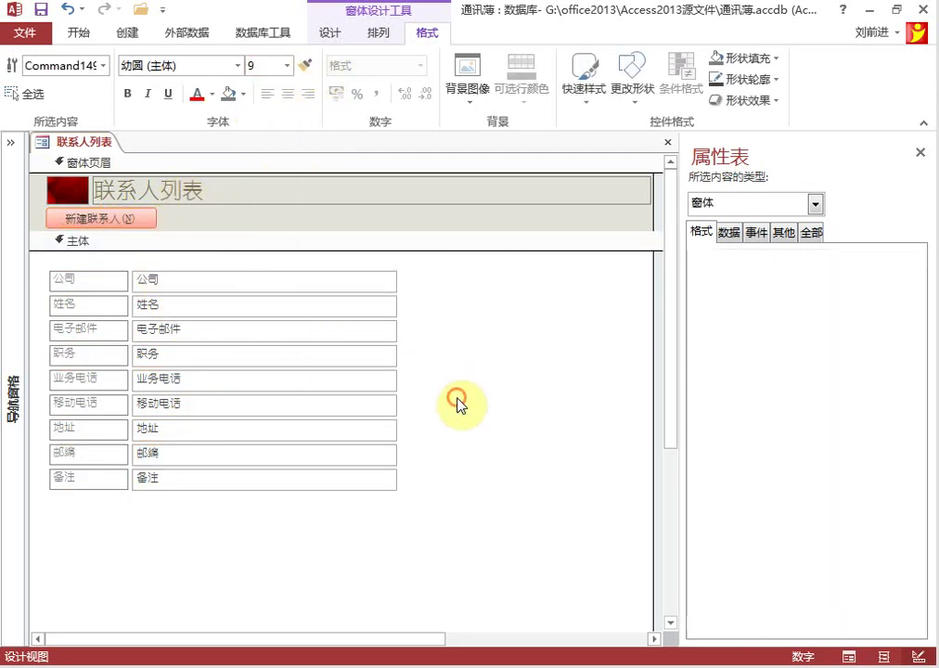
Narrow the 新建联系人 button to about 2.7 cm to suit its smaller caption.
click(150, 219)
drag(158, 218, 139, 219)
click(465, 377)
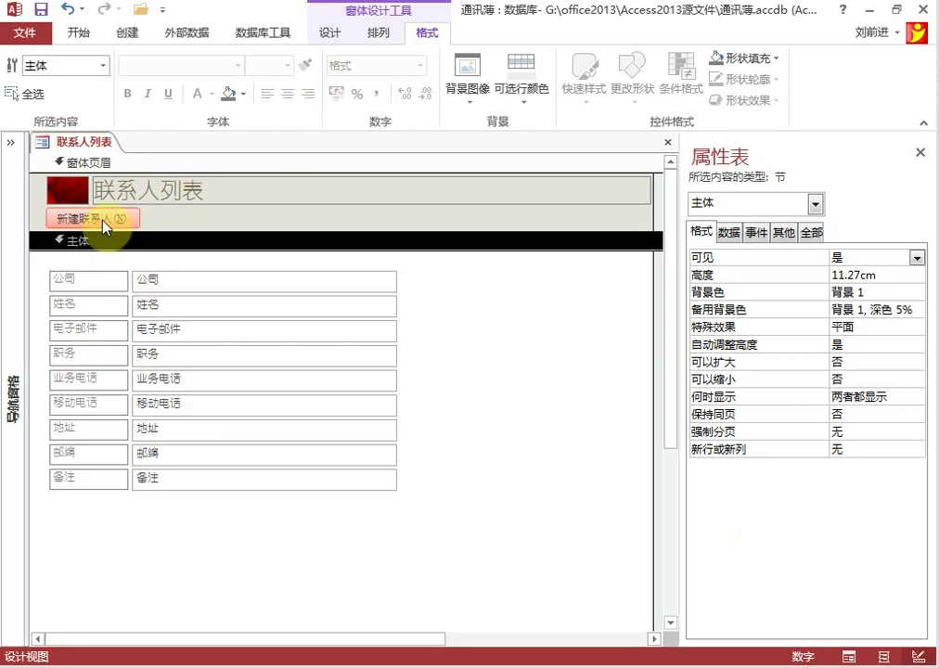
click(137, 219)
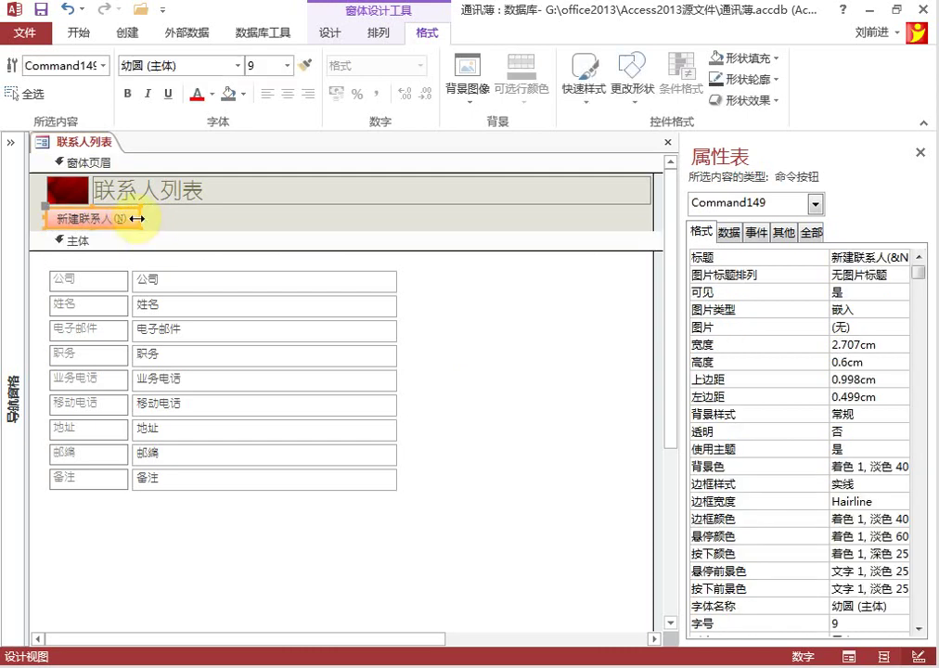
Draw a second command button about 3.3 cm wide and 0.5 cm high just right of the 新建联系人 button.
click(333, 34)
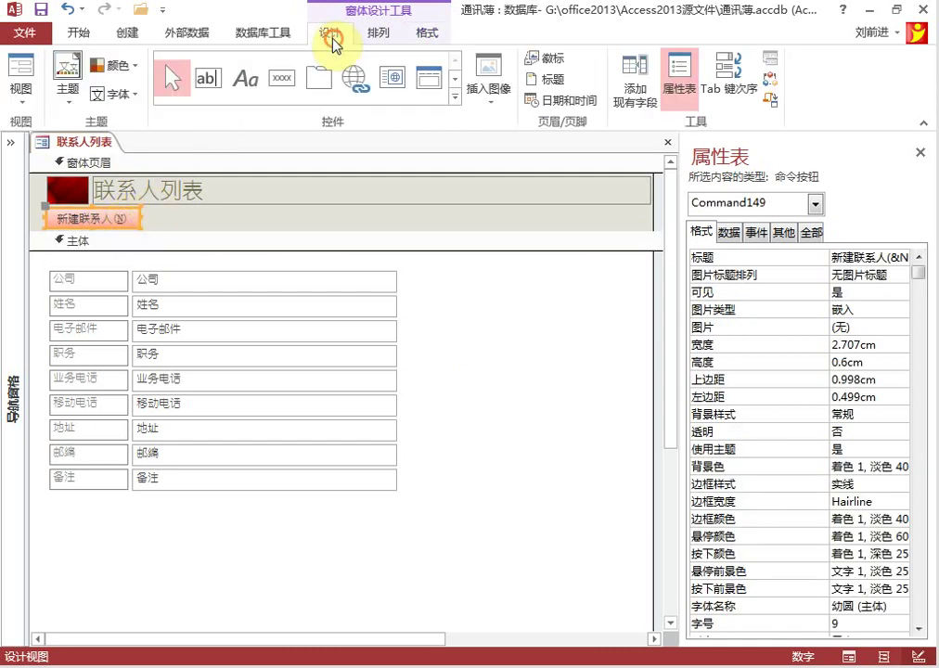
click(281, 79)
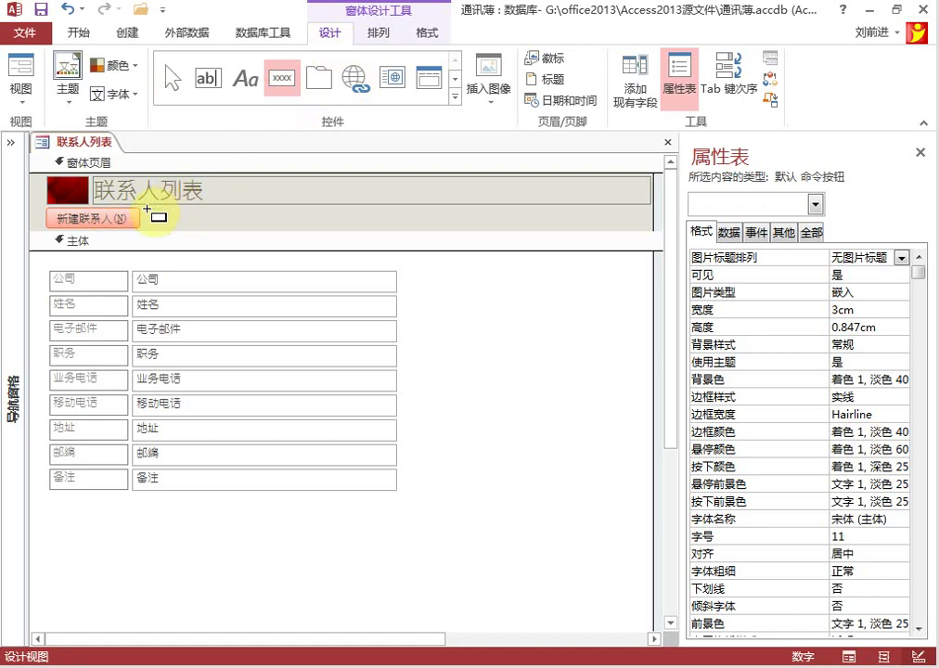
mouse_move(144, 211)
mouse_down()
mouse_move(263, 227)
mouse_move(154, 219)
mouse_up()
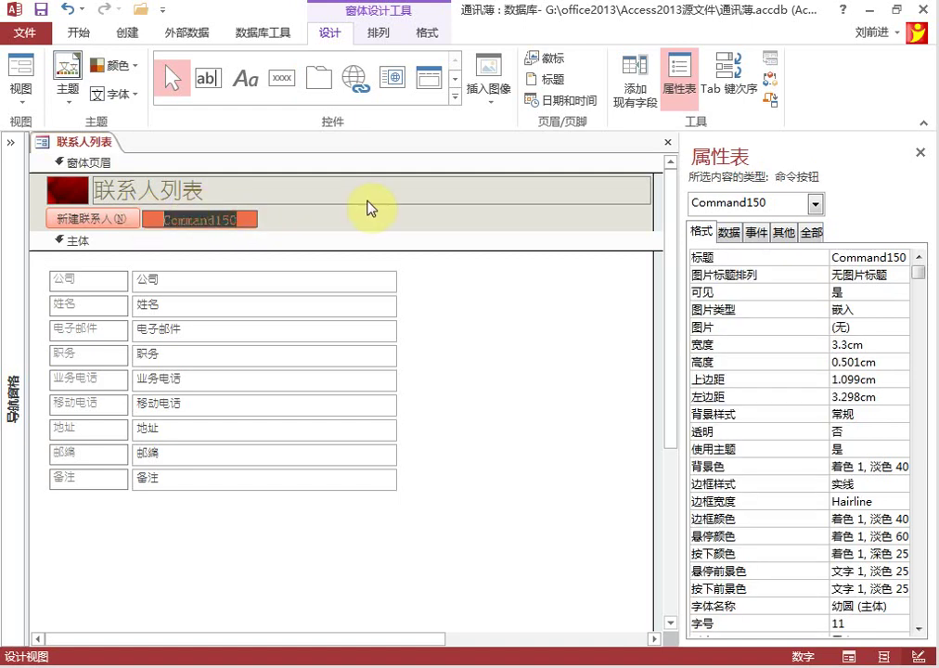
Change the second header button's caption to 通过电子邮件收集数据.
key(BackSpace)
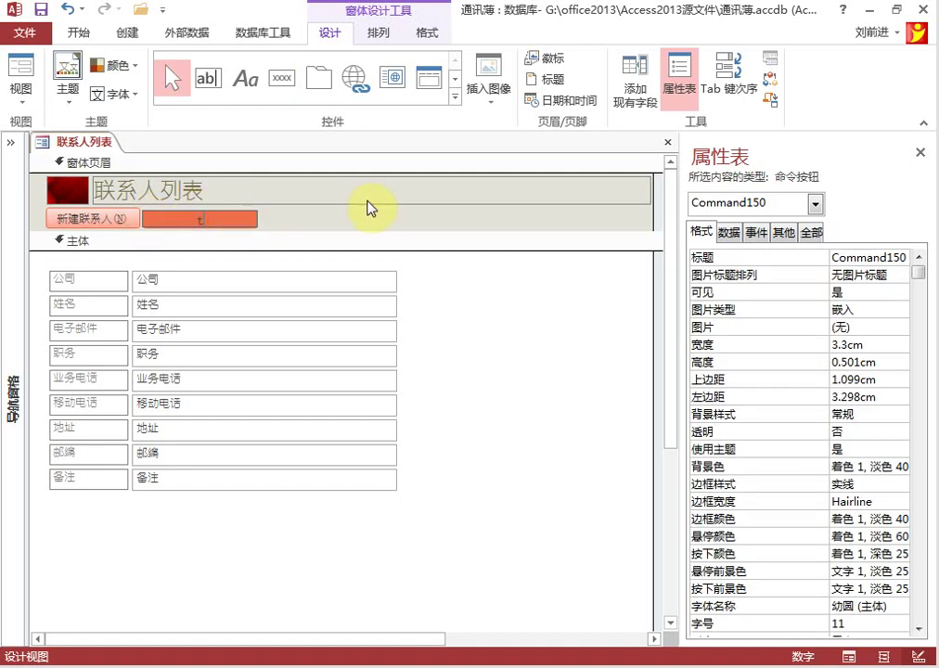
text(tongguo)
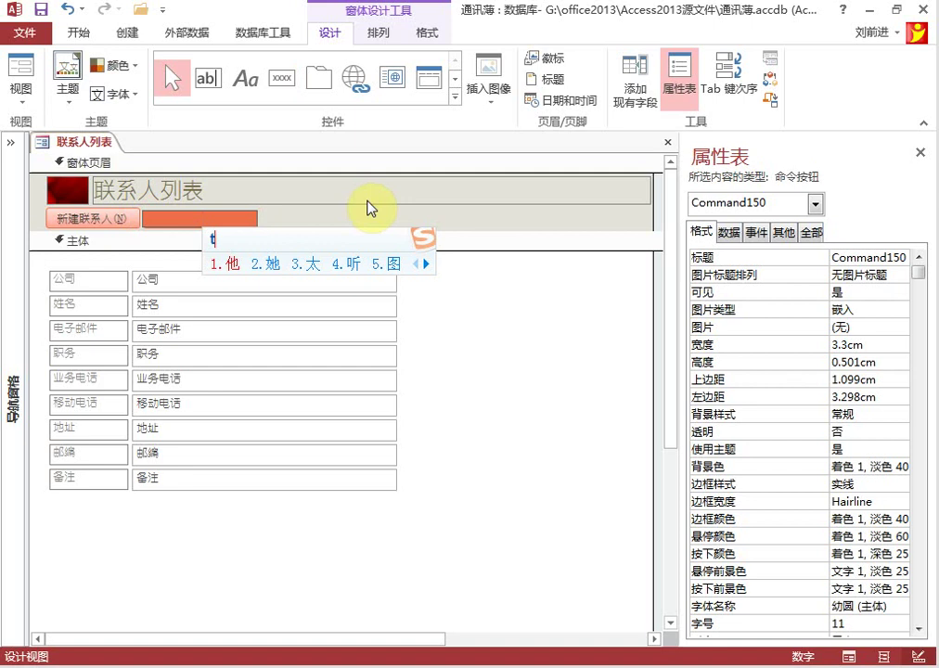
key(space)
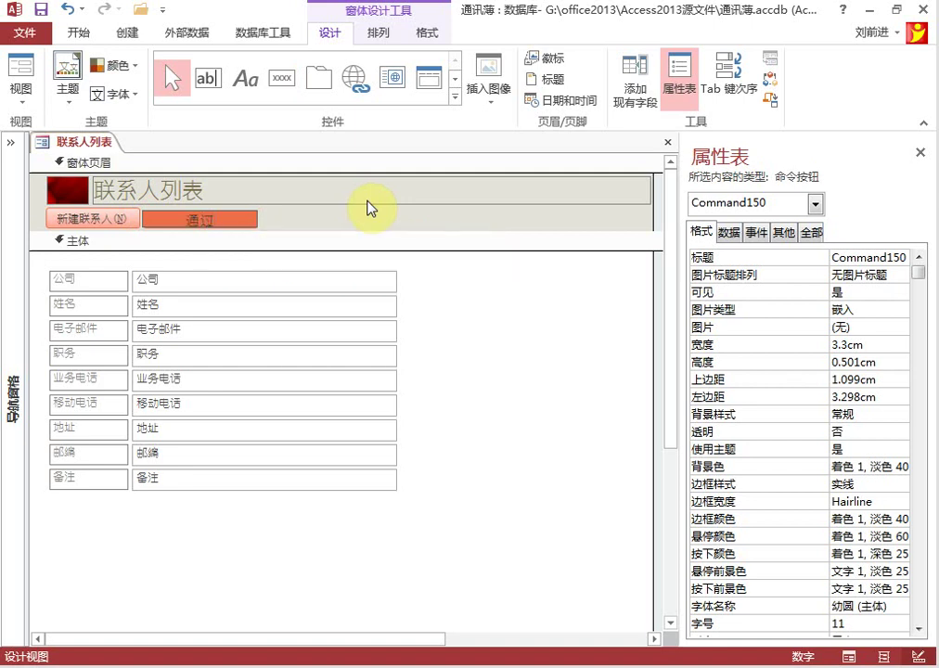
text(dianzi)
key(space)
text(youjian)
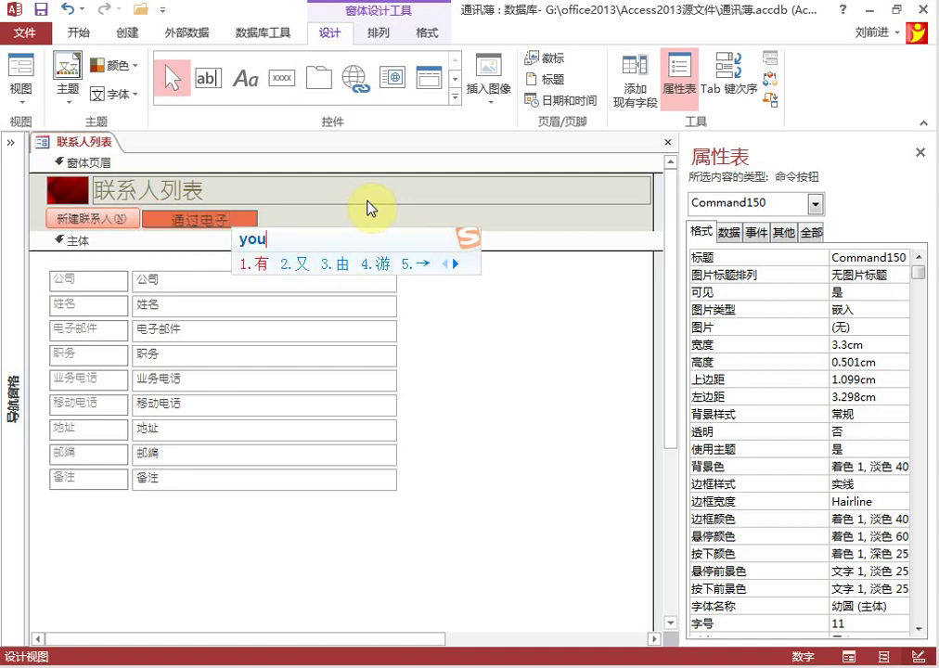
key(space)
text(shou)
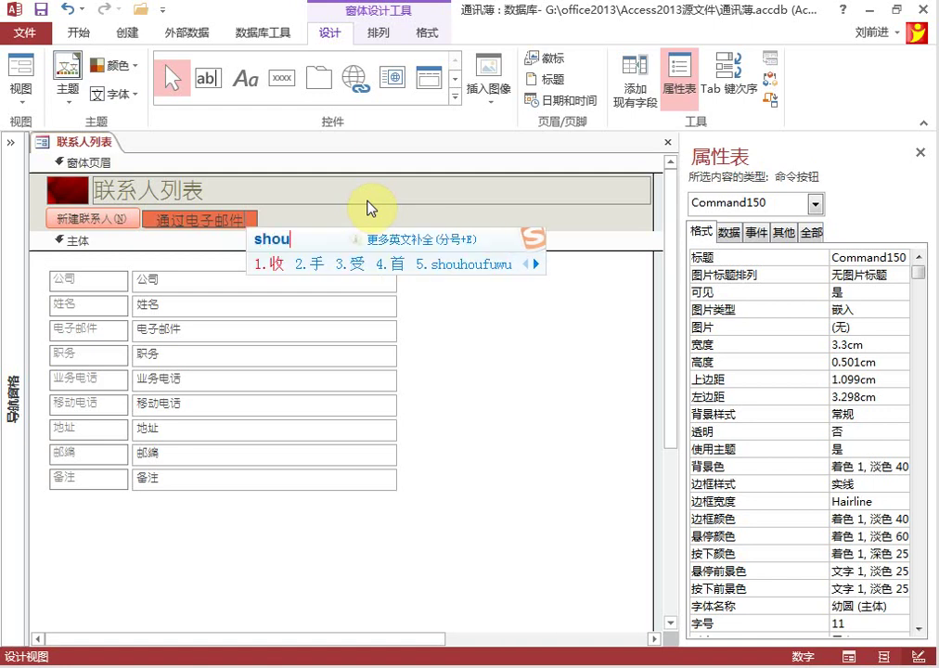
text(j2shuj)
key(space)
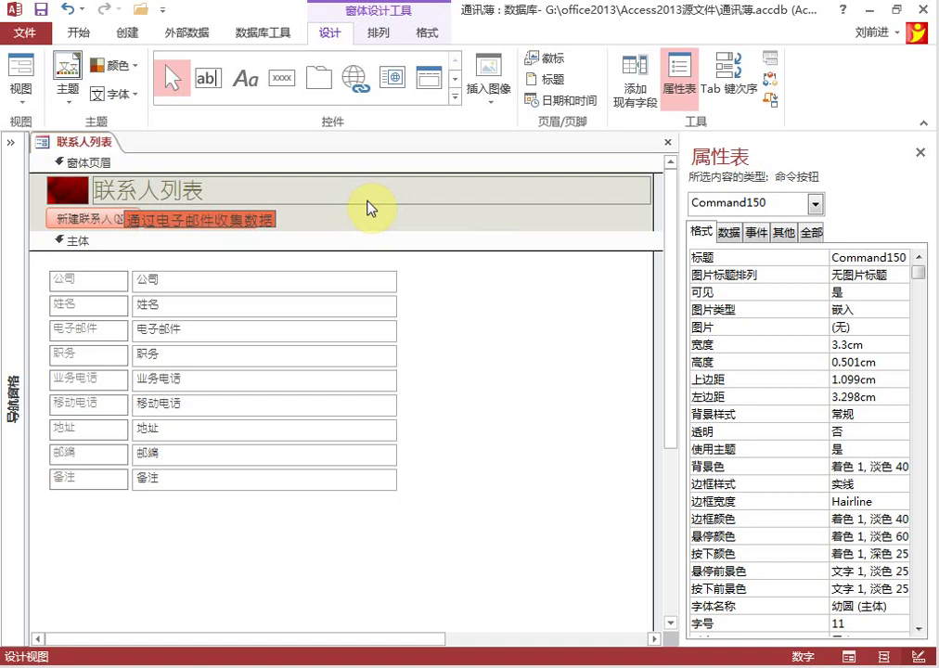
click(354, 218)
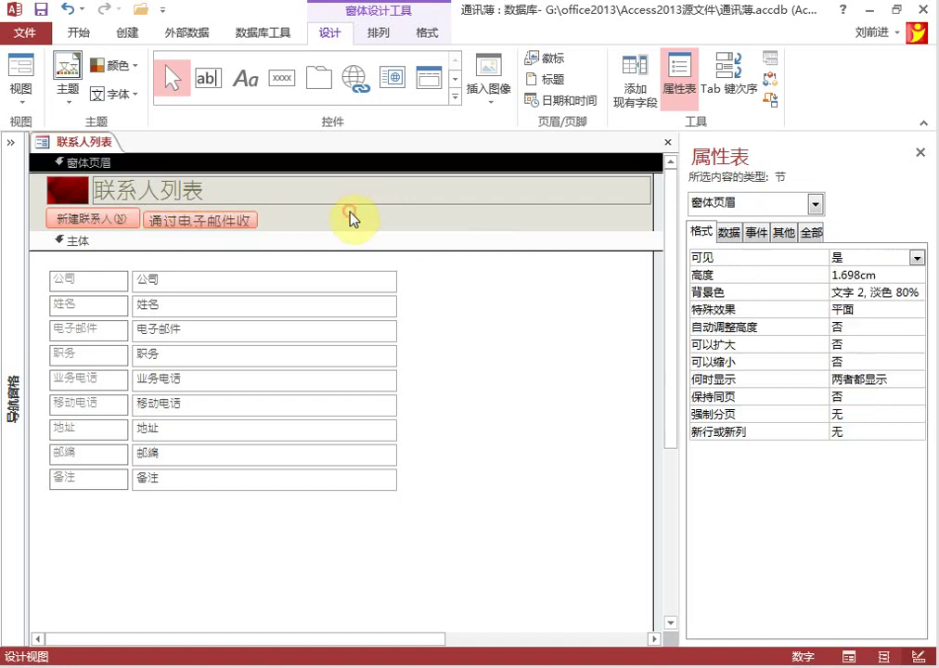
click(251, 218)
click(286, 217)
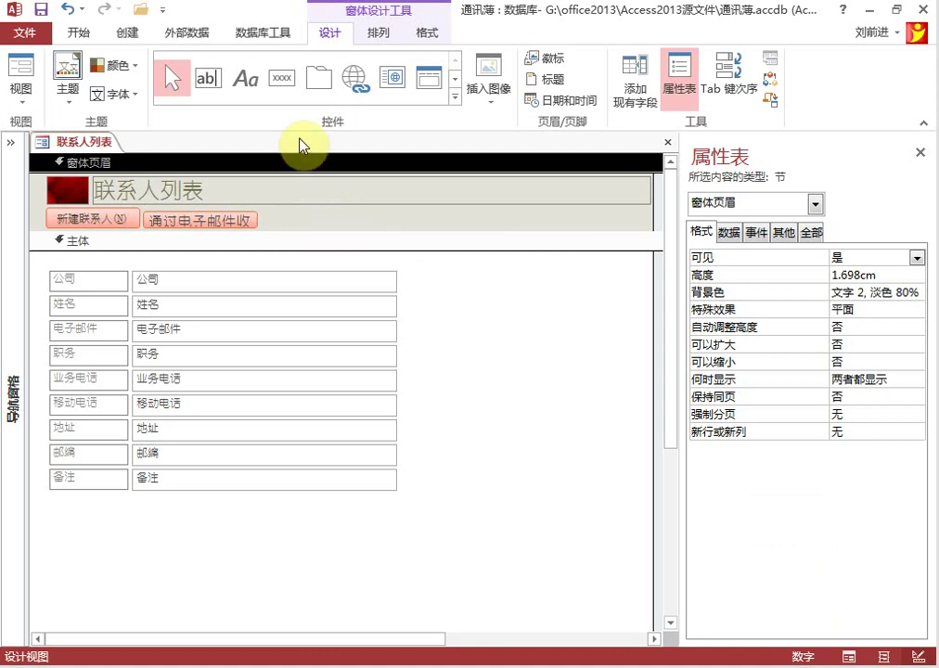
Draw a third command button about 3 cm wide and 0.6 cm high in the form header, beside the email data collection button.
click(281, 78)
drag(278, 213, 383, 233)
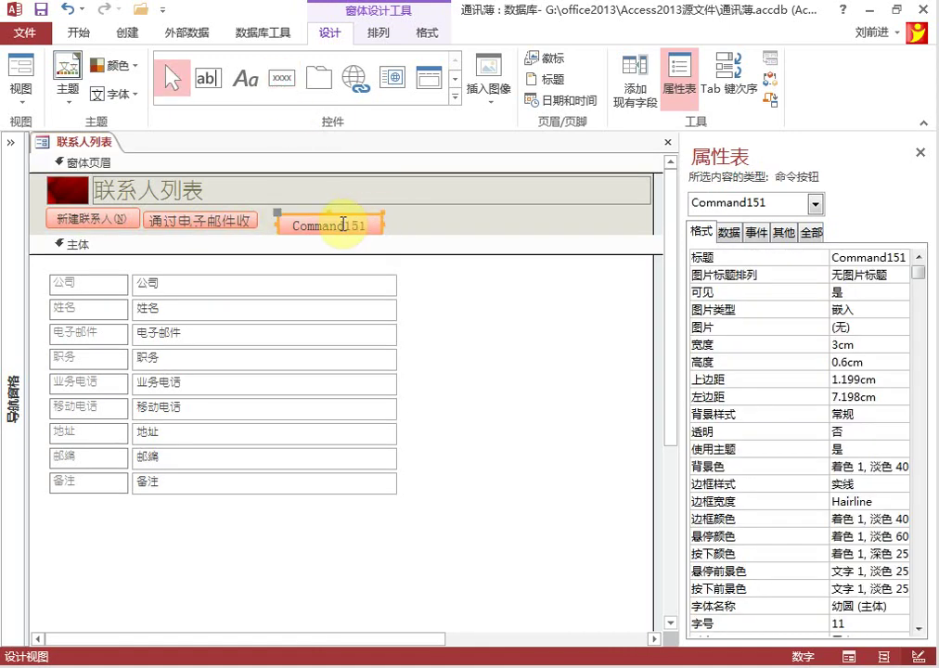
Change the third header button's caption to 从Outlook添加(&O).
click(343, 224)
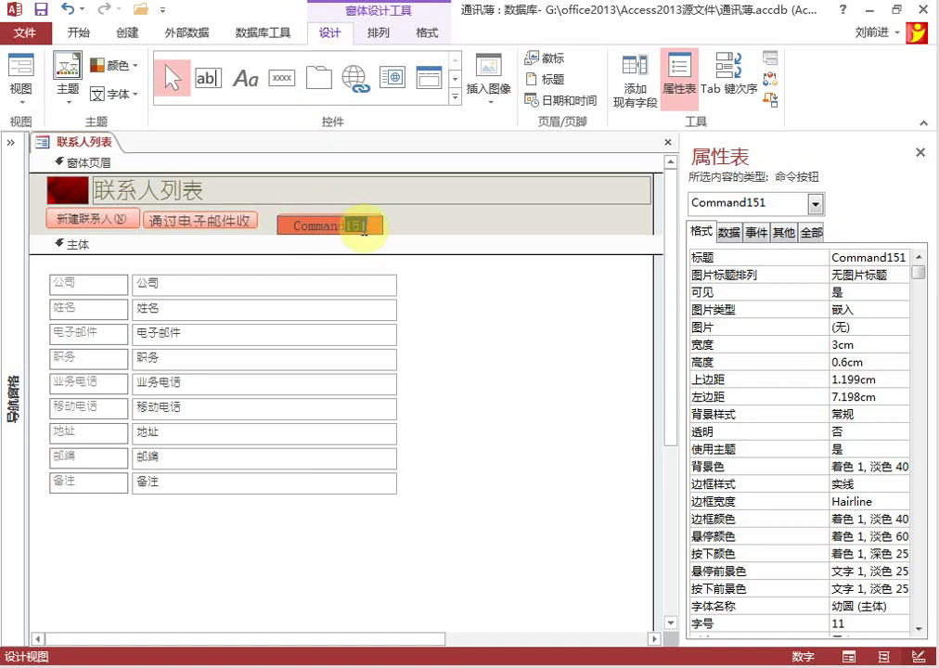
drag(362, 225, 375, 195)
text(cong)
key(space)
text(Out)
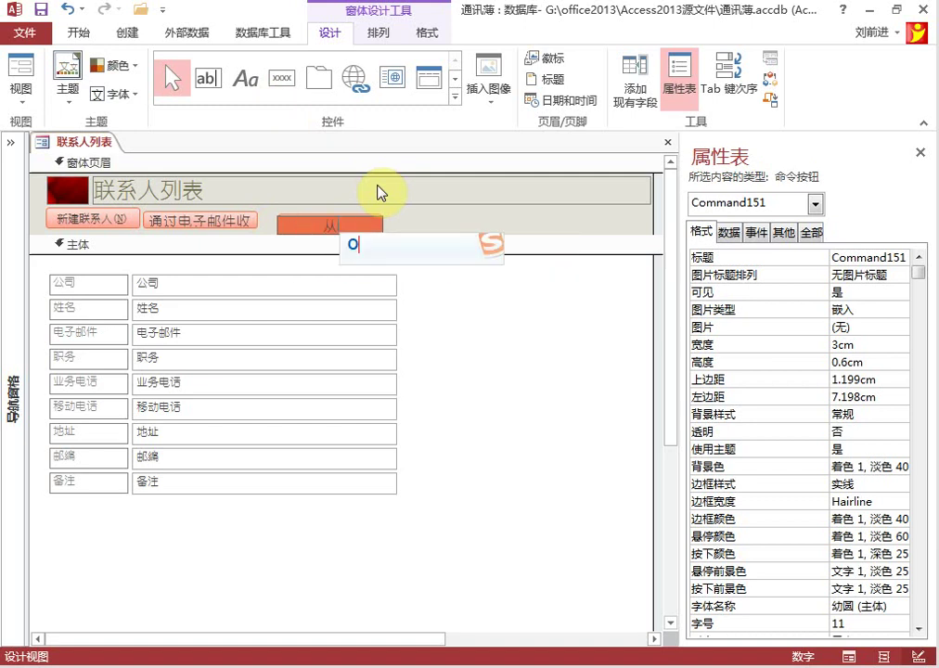
text(look)
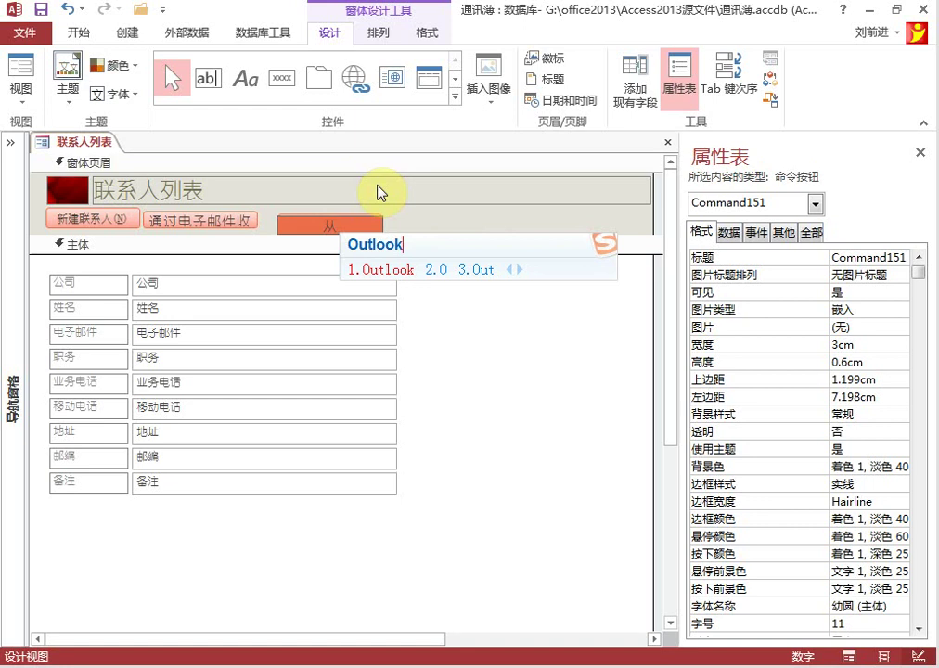
key(space)
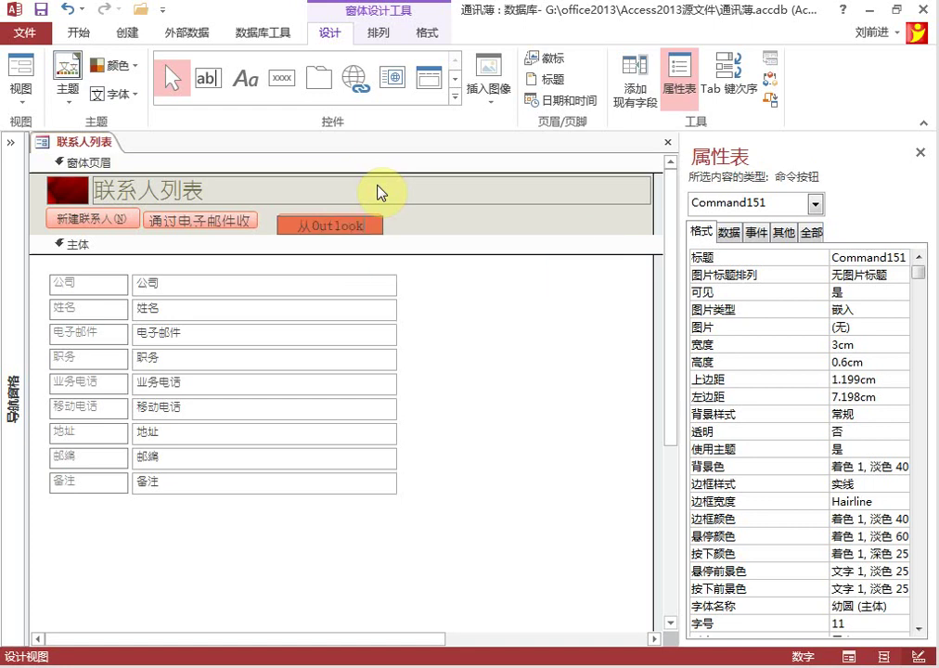
text(tianjia)
key(space)
text(()
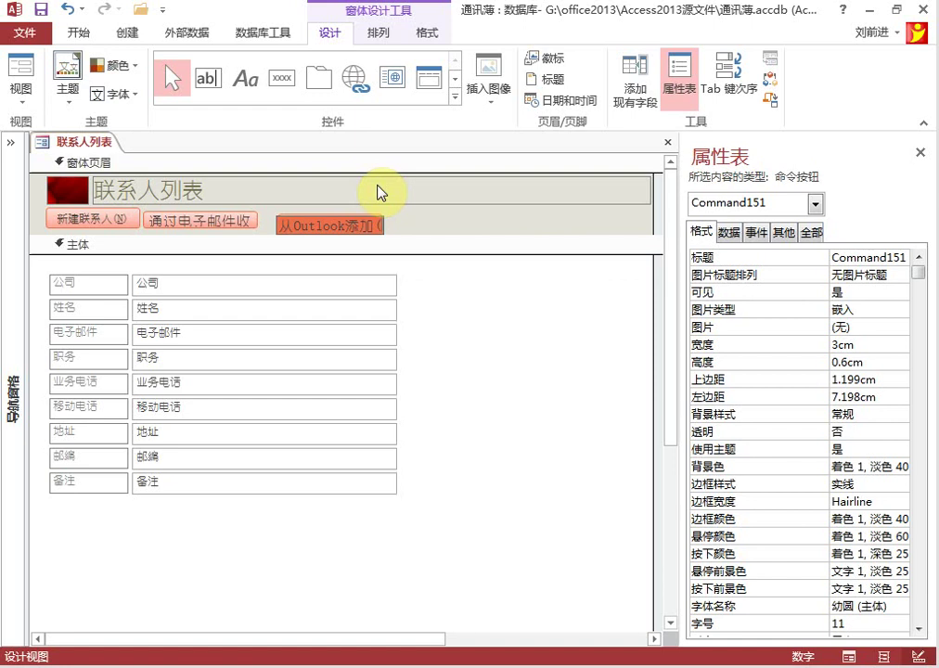
text(&)
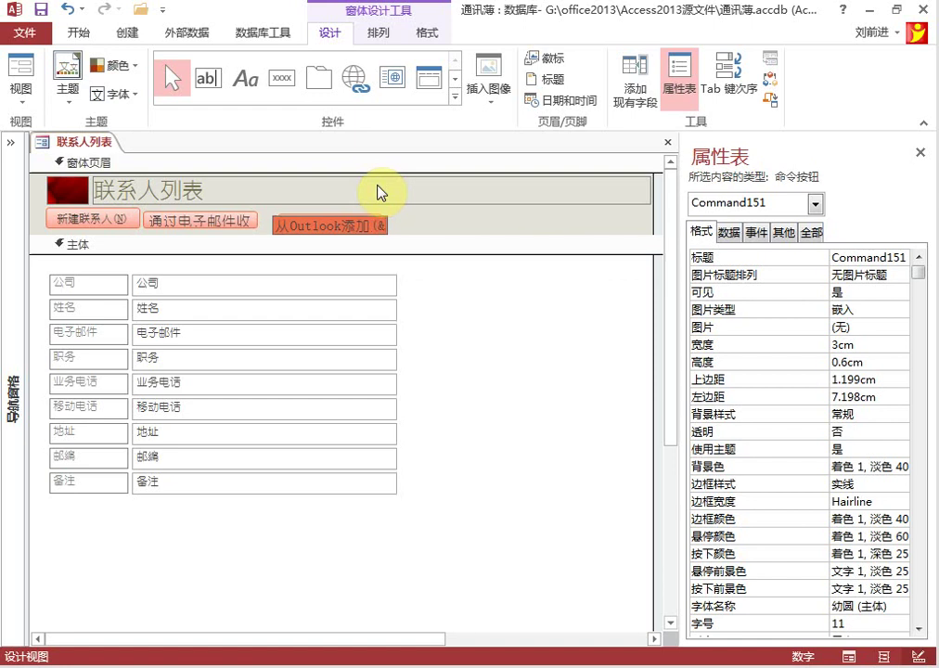
text(o)
key(BackSpace)
text(O))
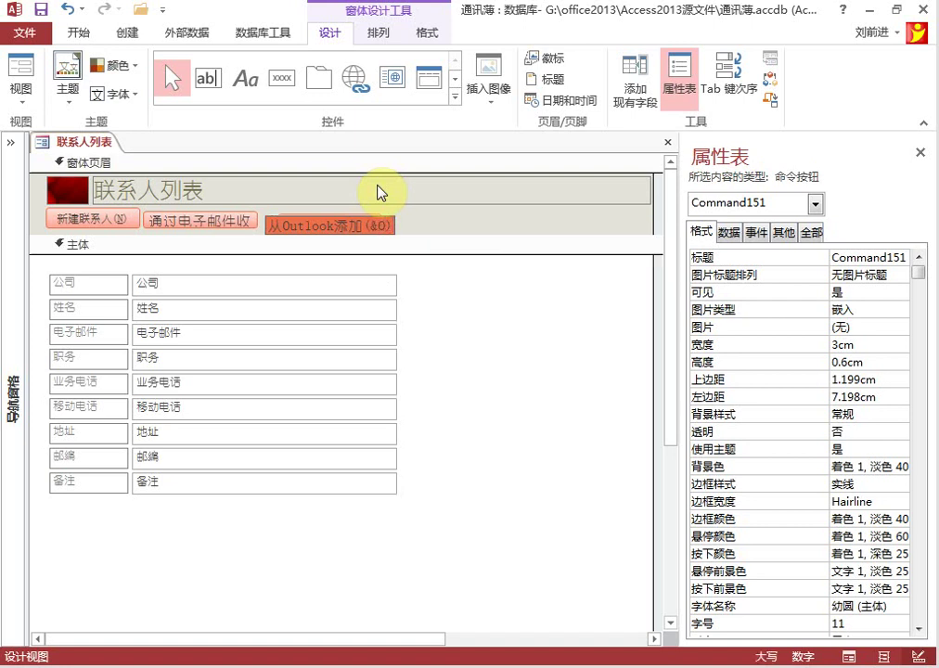
click(438, 227)
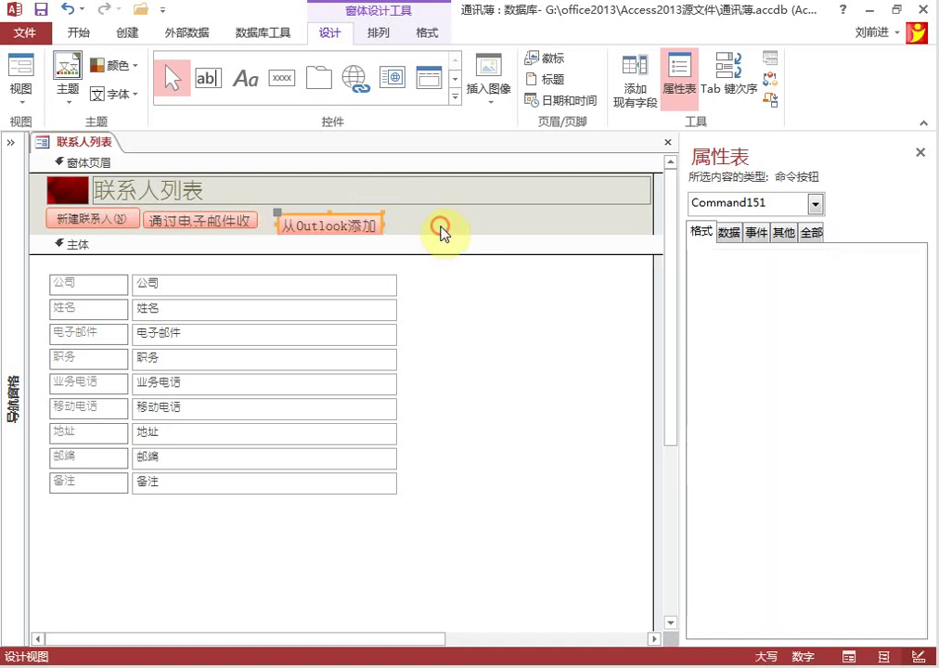
Move the 从Outlook添加 button slightly up and left, closer to the second header button and clear of the header's lower edge.
click(321, 224)
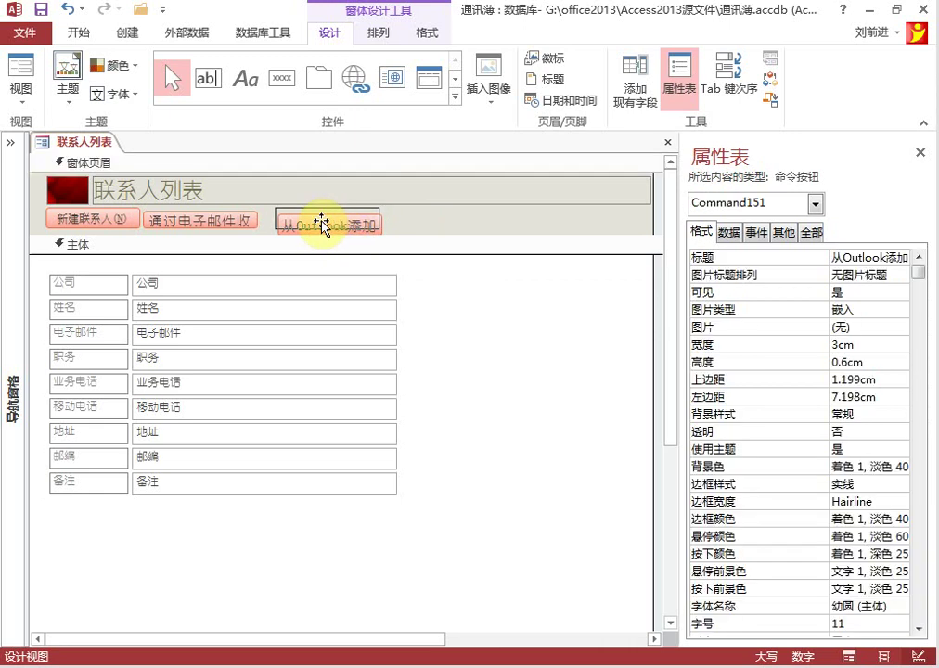
click(405, 226)
click(483, 306)
click(440, 220)
click(443, 320)
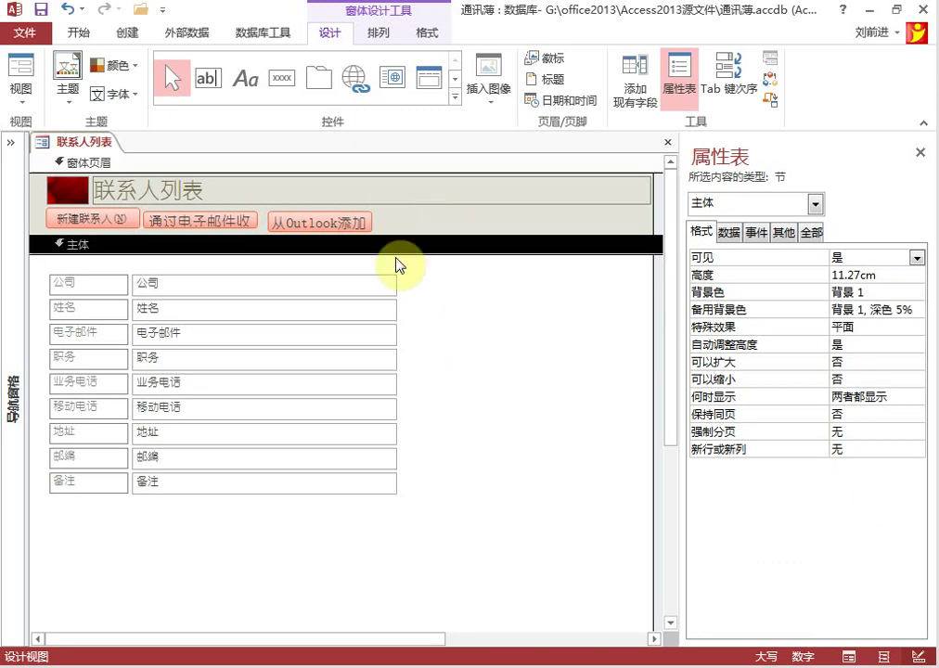
click(348, 226)
click(465, 289)
click(466, 296)
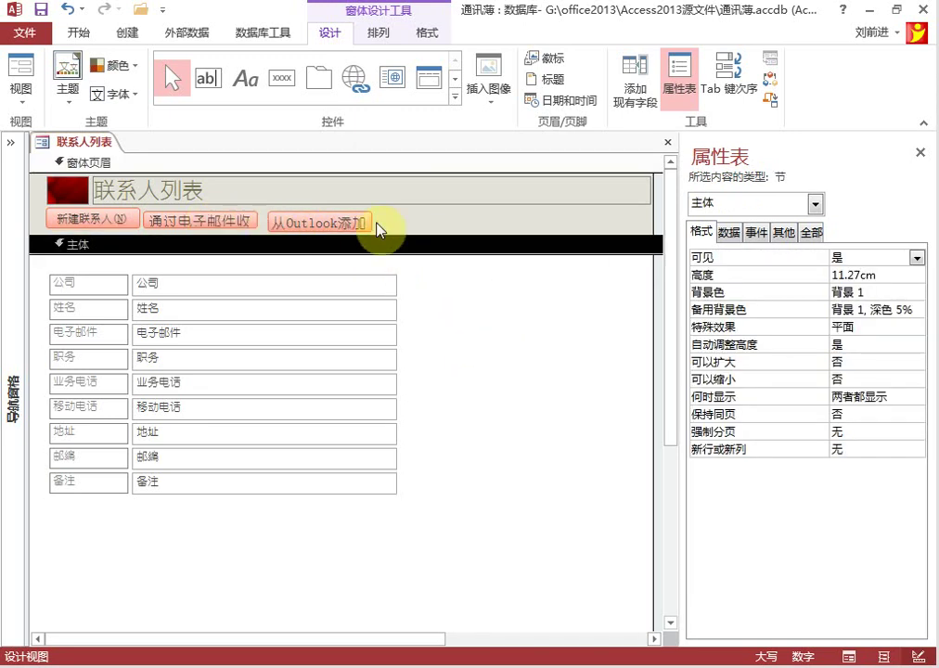
Select all three command buttons in the form header together for arranging.
drag(408, 227, 121, 206)
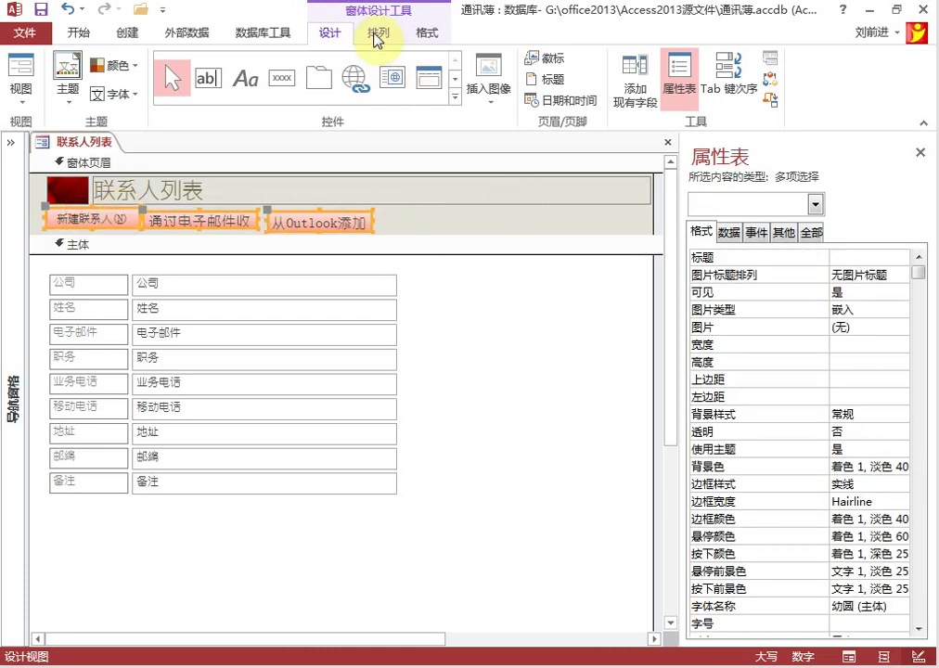
click(376, 33)
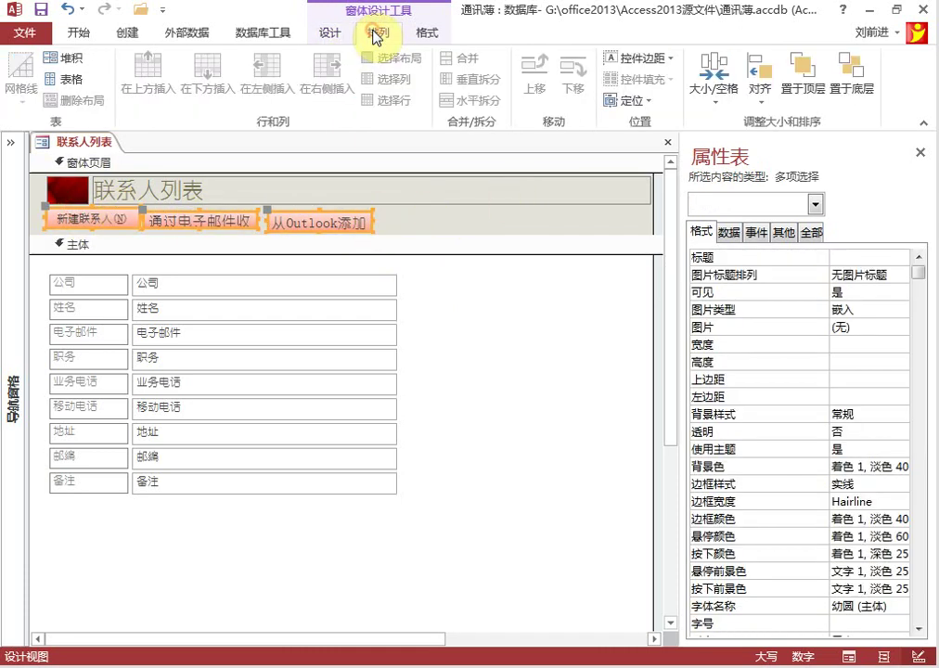
Resize the three selected command buttons in the form header to fit their captions.
click(717, 88)
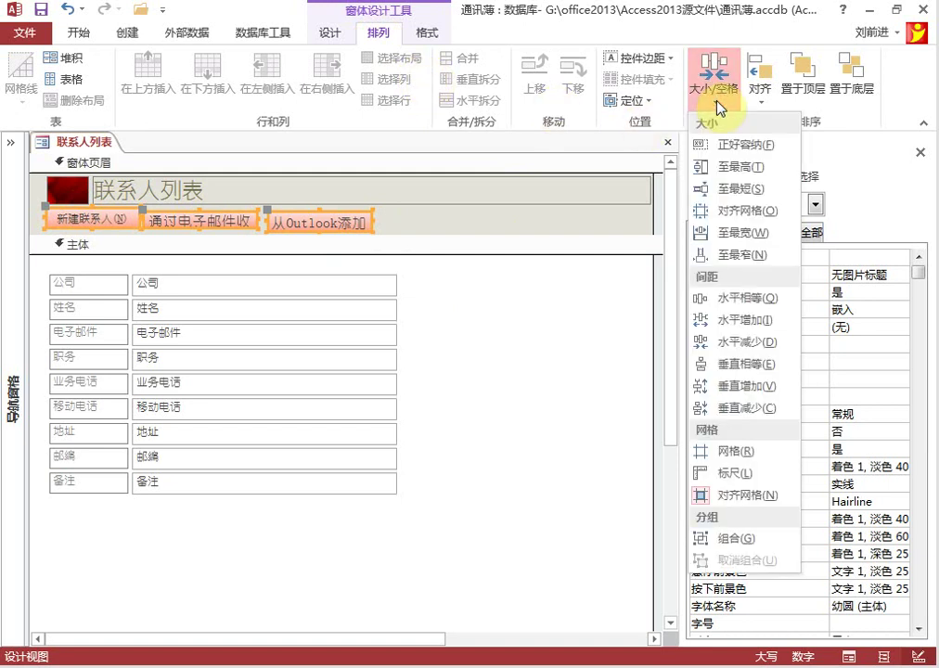
click(730, 147)
click(444, 221)
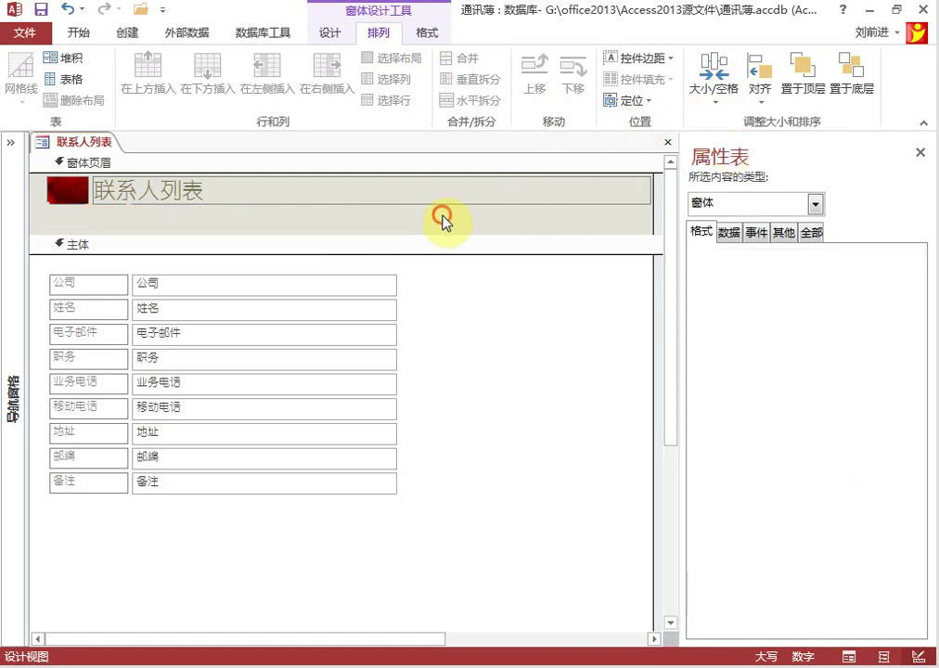
click(444, 220)
Separate the overlapping header buttons, moving 从Outlook添加 farther out and 通过电子邮件收集数据 to a left margin of about 2.8 cm.
click(388, 223)
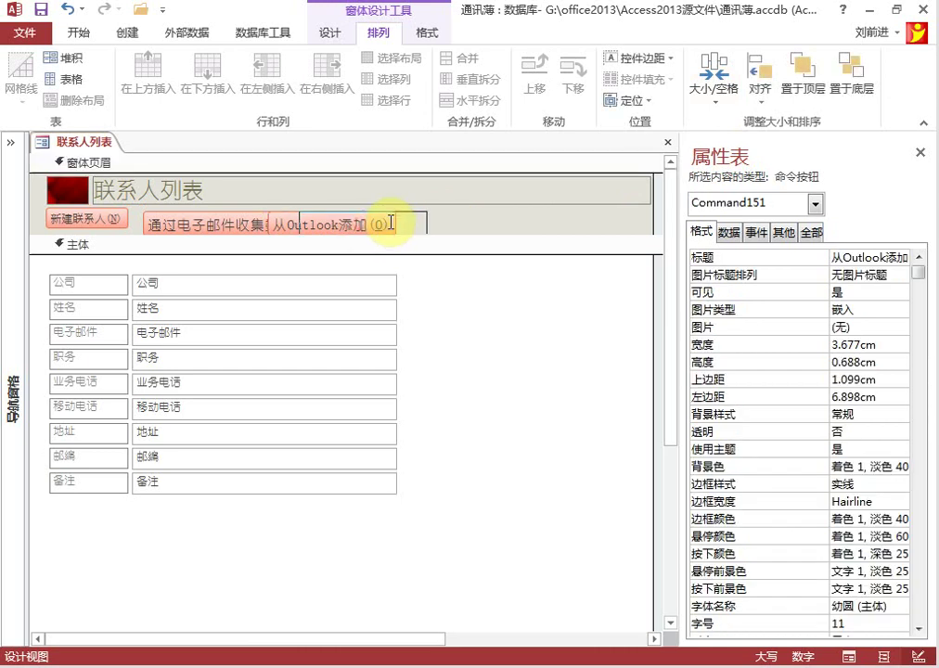
click(245, 229)
drag(225, 225, 205, 222)
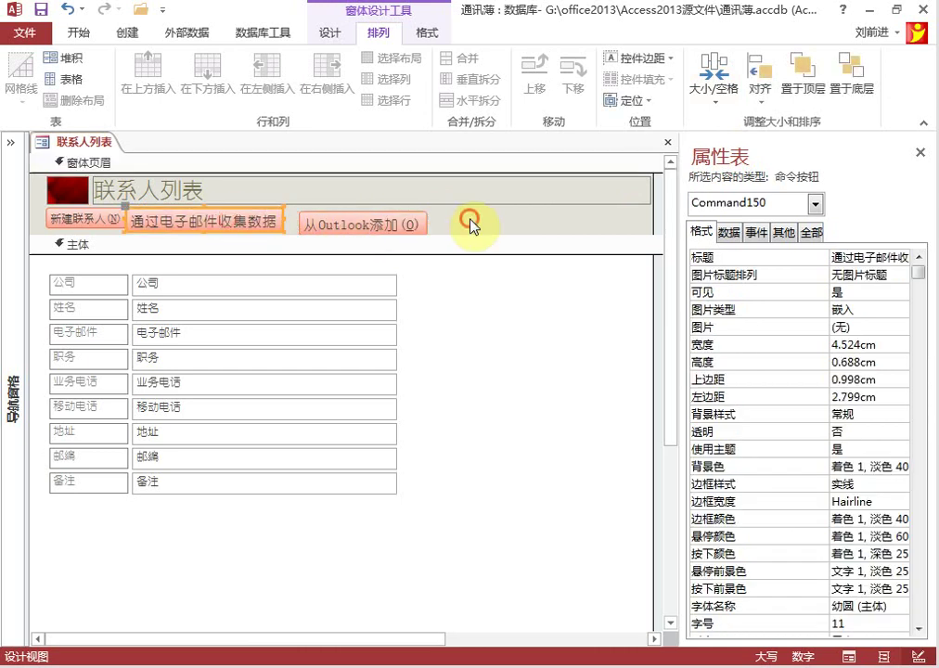
click(470, 224)
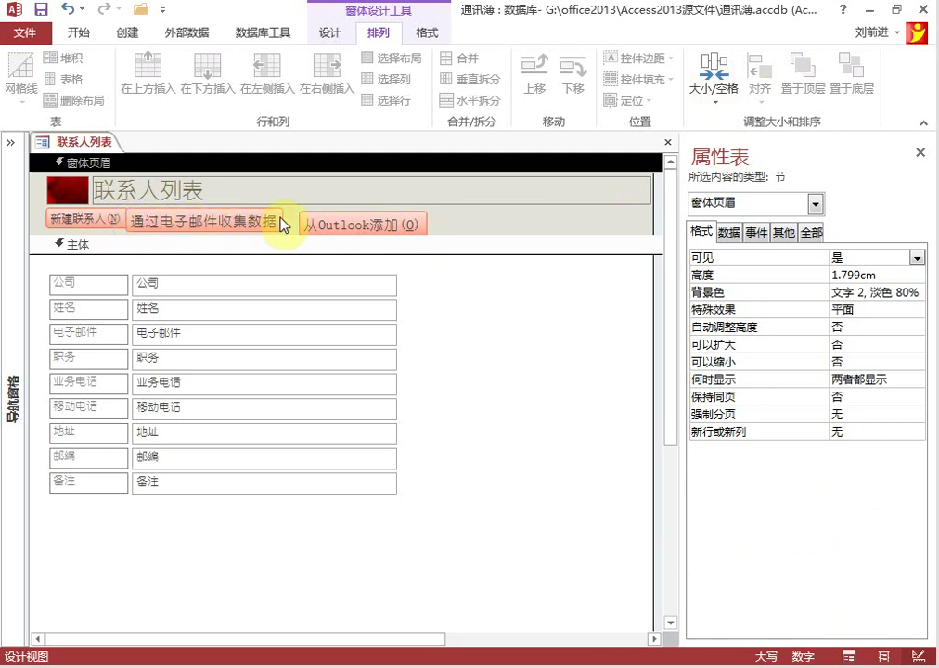
Set the font size of all three header buttons to 9 and resize them to fit their captions again.
drag(457, 212, 61, 218)
click(433, 35)
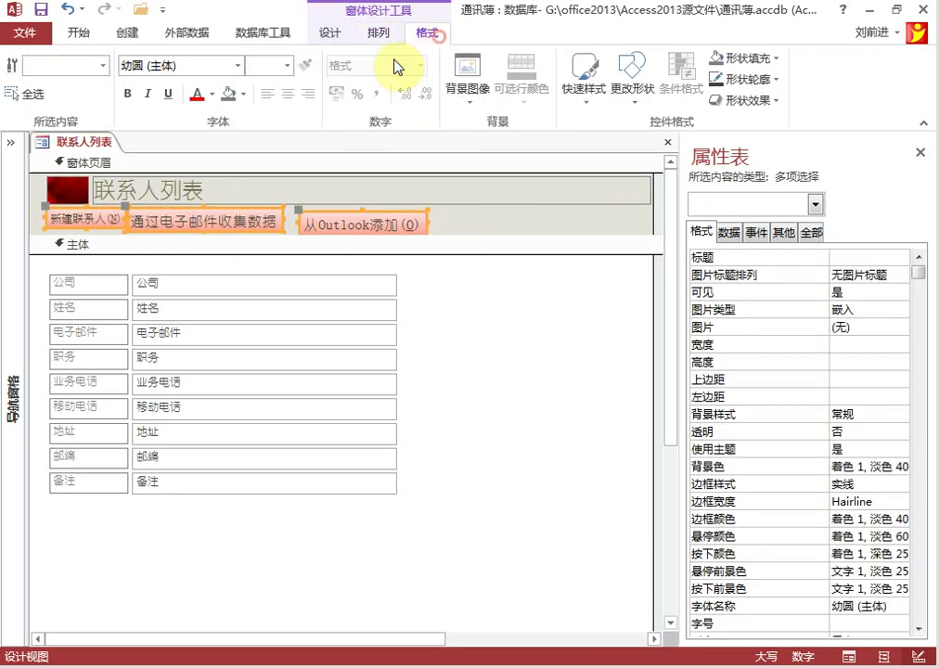
click(287, 66)
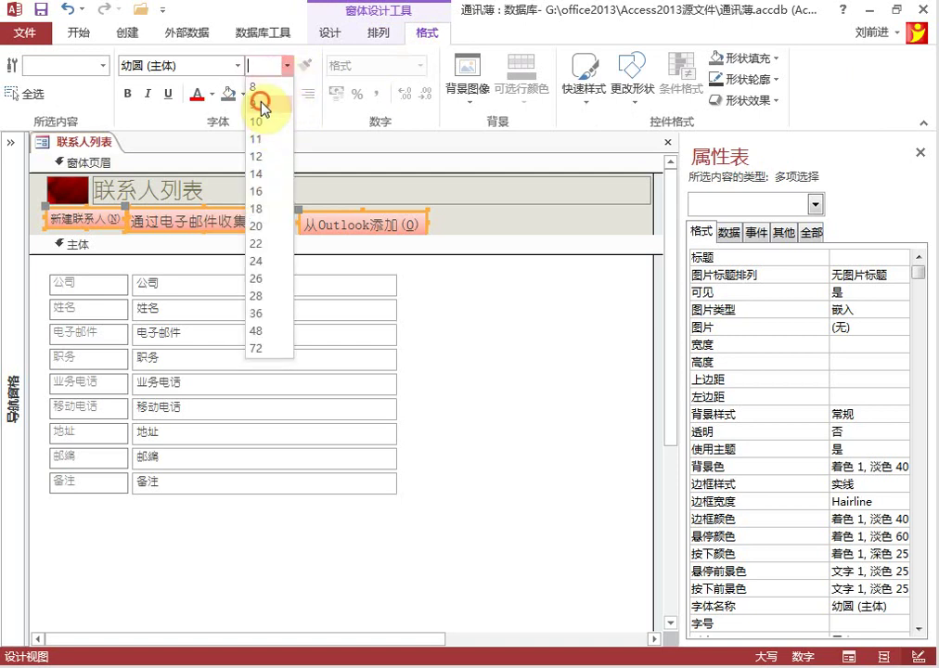
click(261, 103)
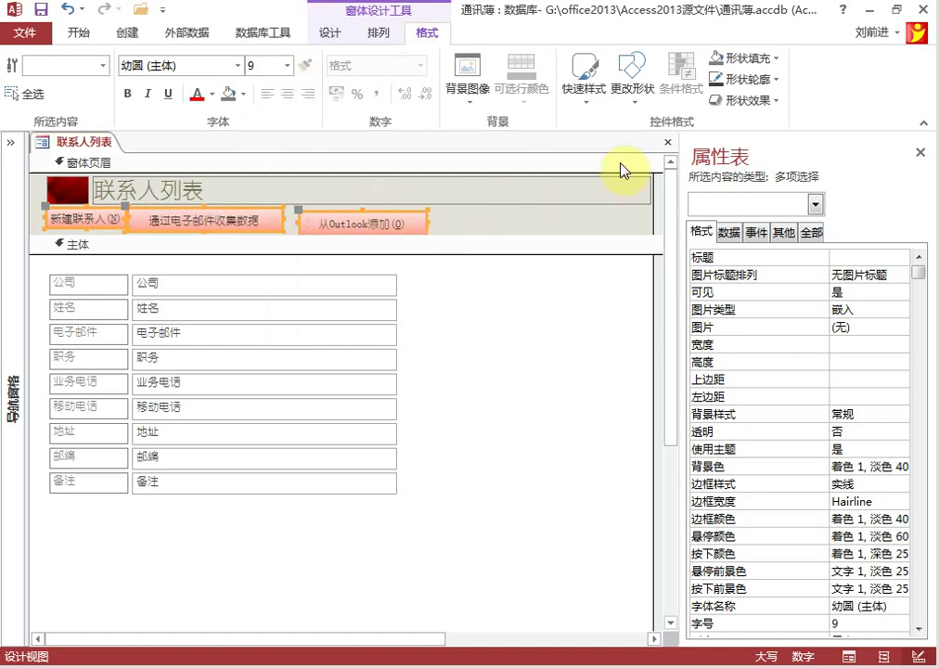
click(382, 36)
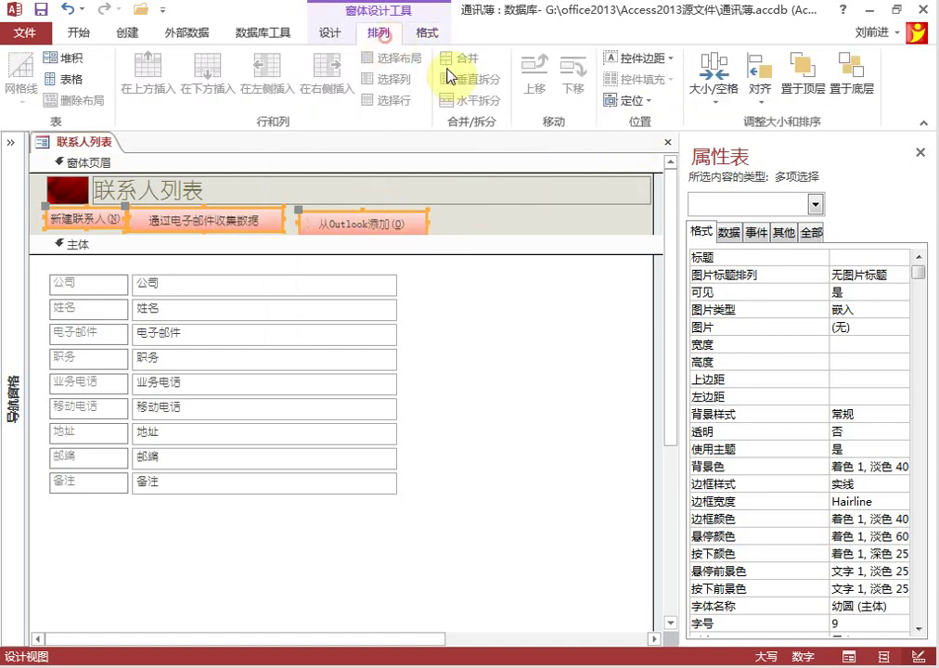
click(720, 111)
click(744, 143)
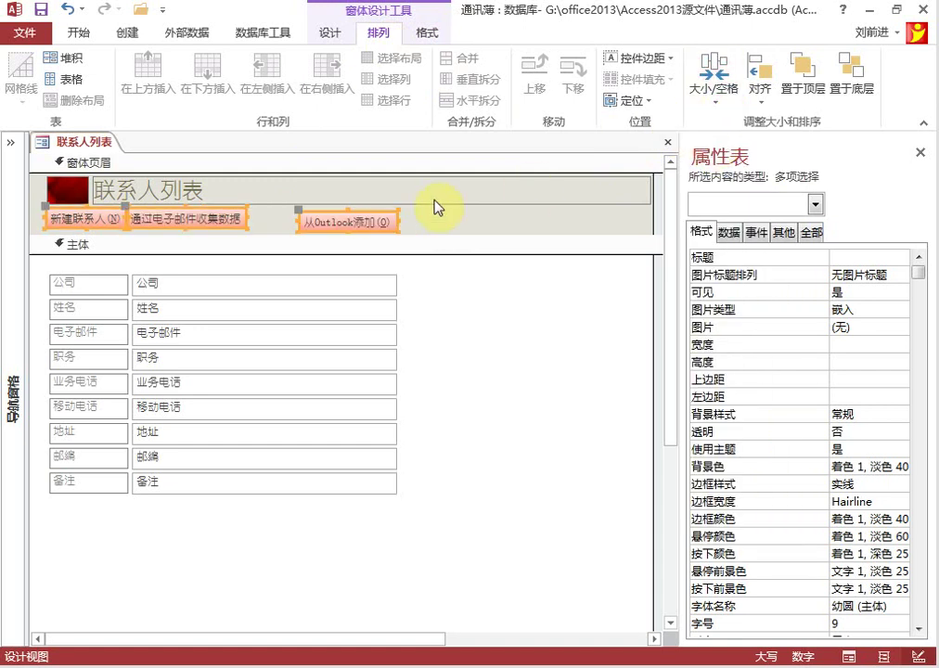
click(429, 220)
Spread out the header buttons, moving 通过电子邮件收集数据 to a left margin of about 3.6 cm and 从Outlook添加 closer to it.
drag(206, 220, 233, 216)
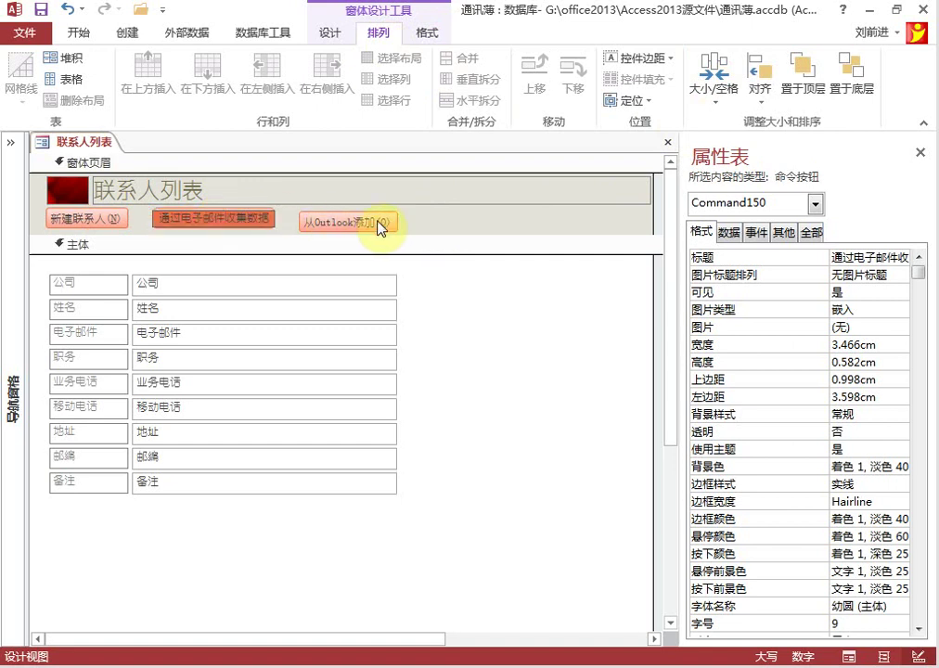
drag(381, 228, 361, 222)
click(423, 223)
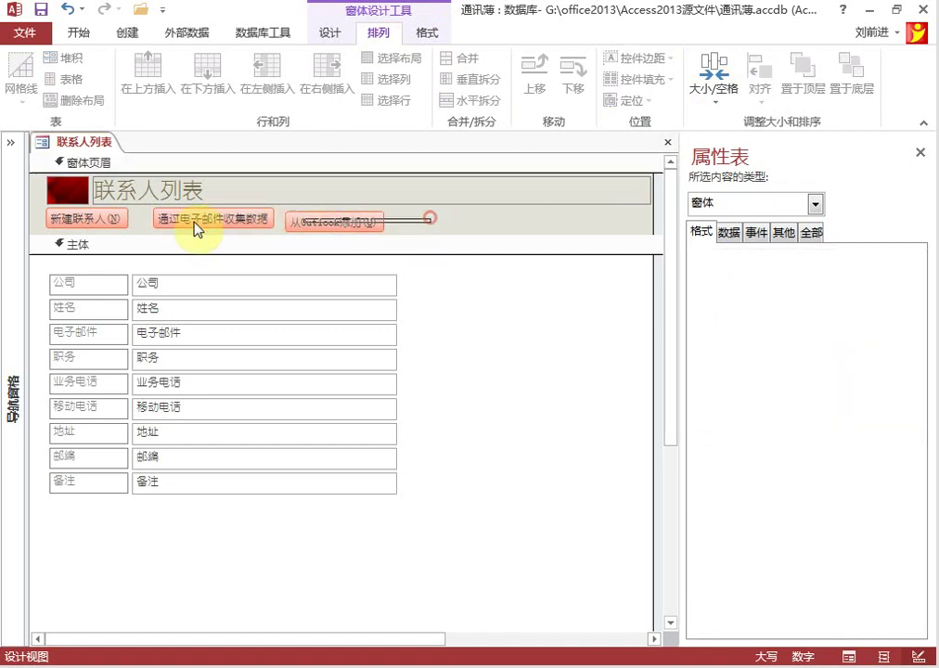
Align the tops of the three header buttons and give them equal horizontal spacing.
drag(194, 222, 89, 218)
click(760, 102)
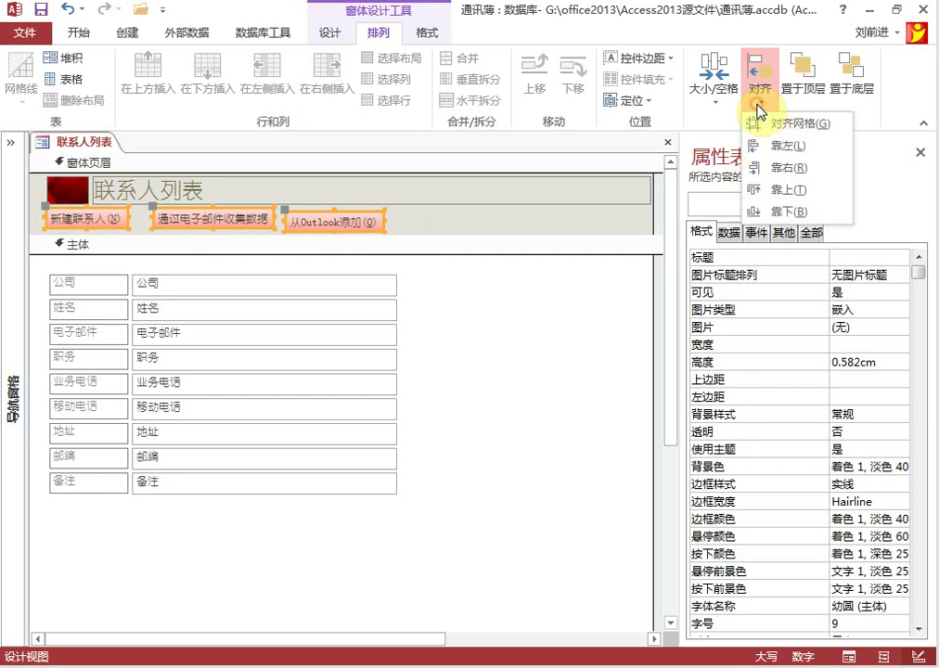
click(791, 189)
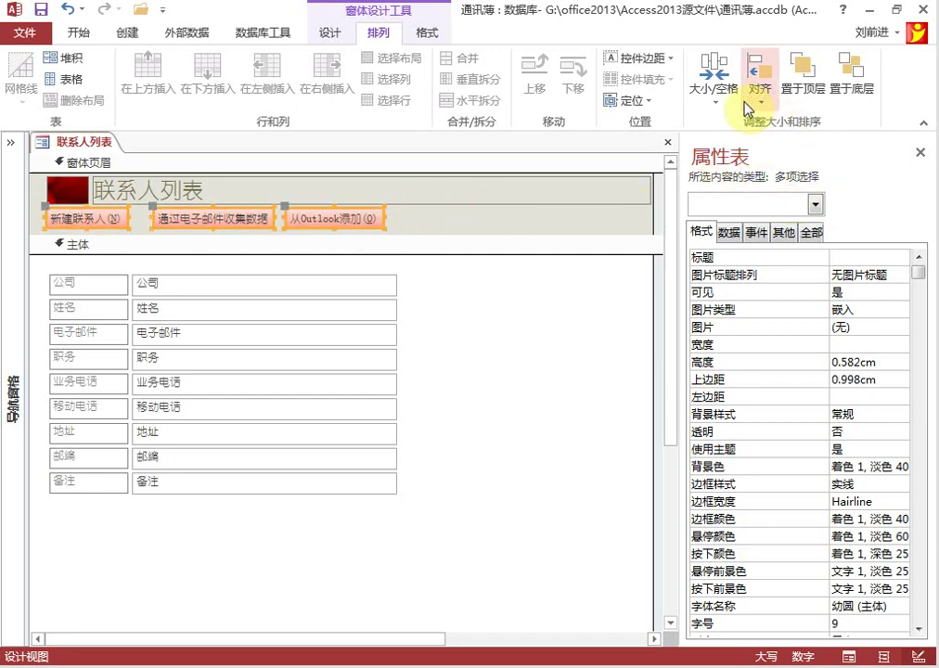
click(720, 110)
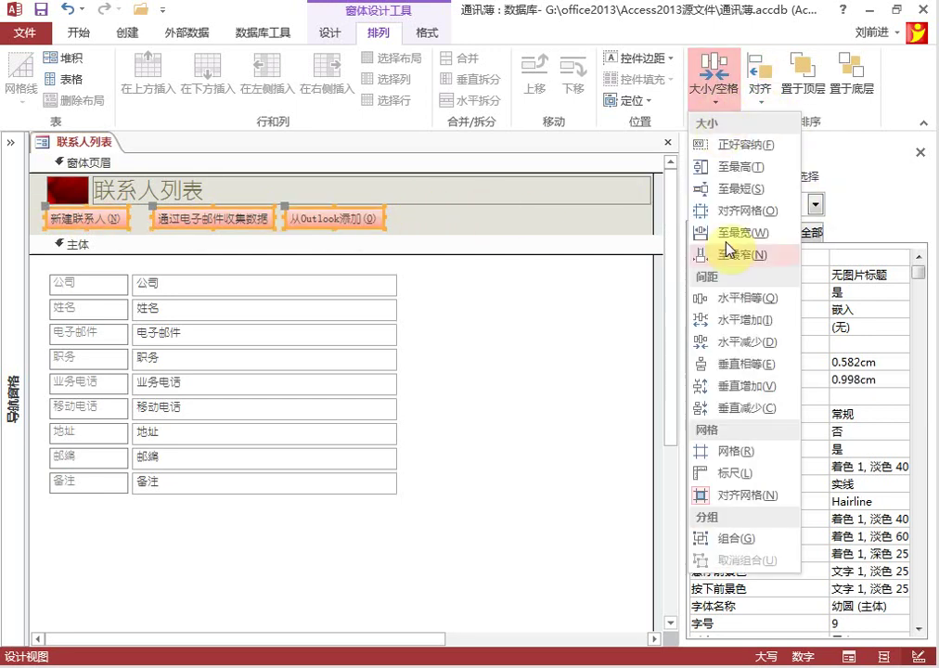
click(752, 307)
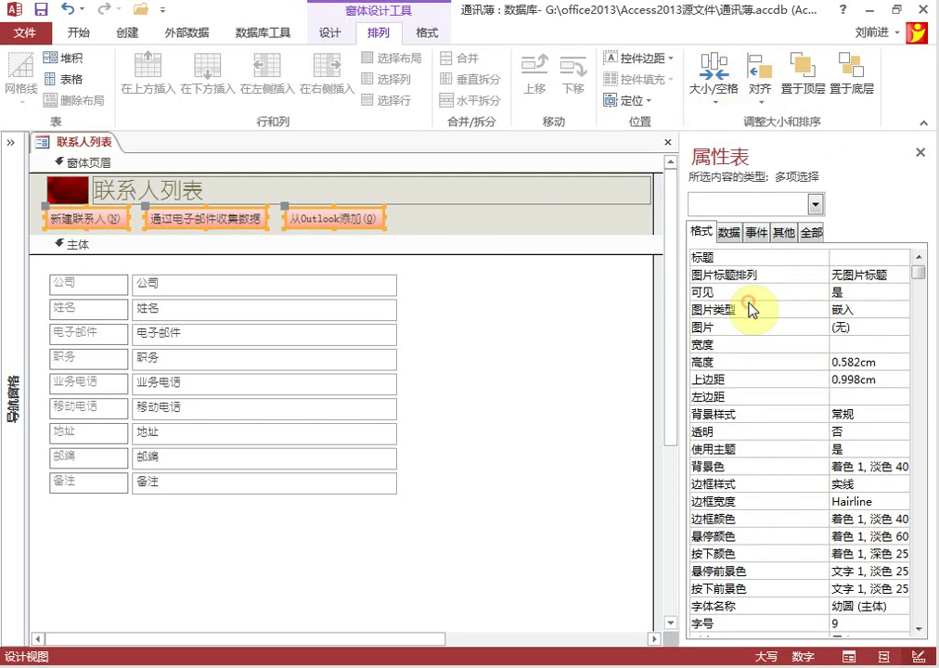
click(450, 225)
click(461, 329)
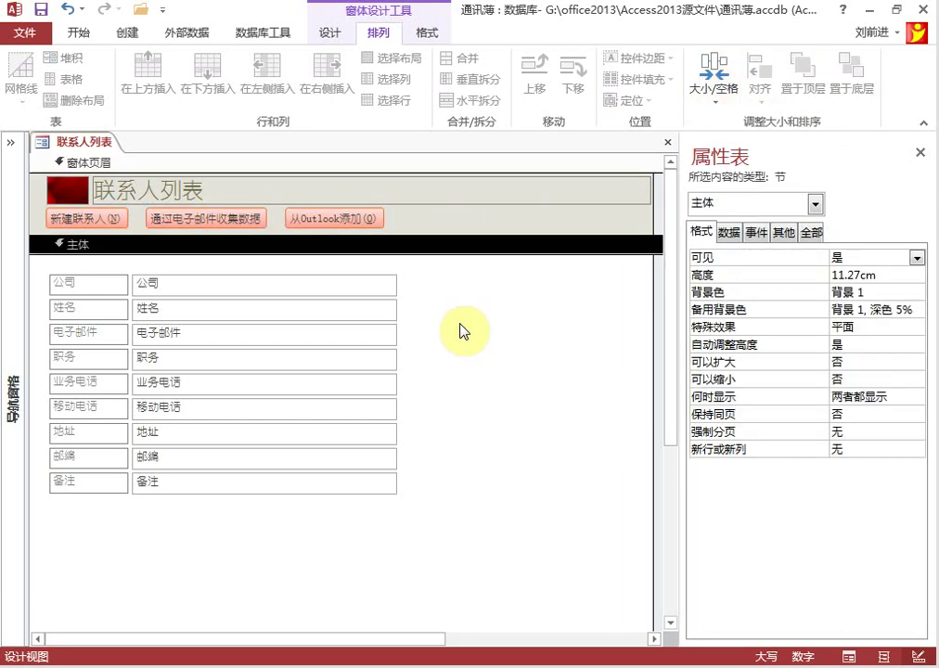
Reduce the form header section's height slightly so it ends just below the buttons.
click(479, 312)
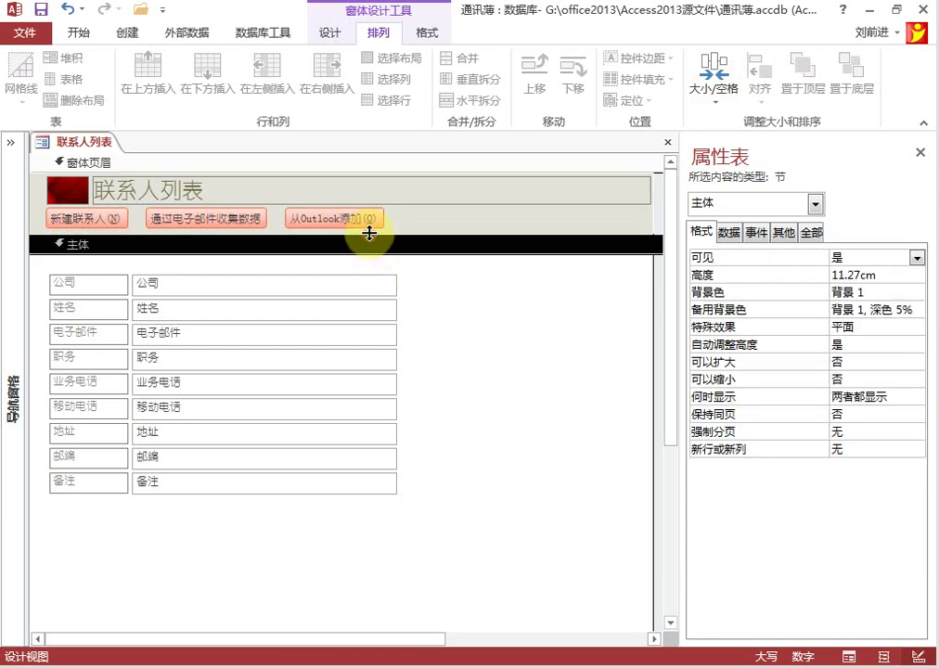
drag(369, 233, 369, 228)
click(475, 295)
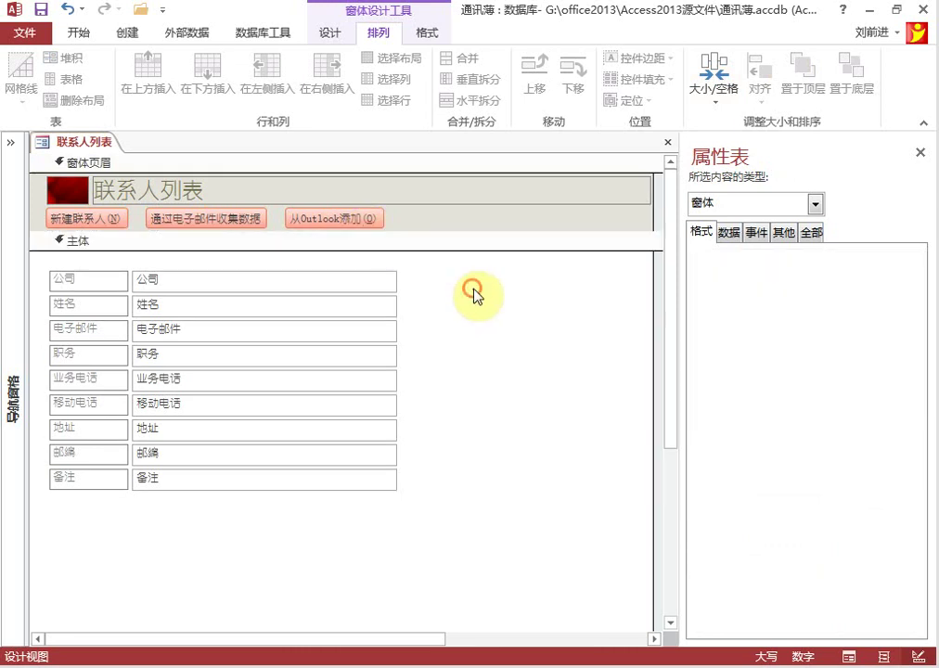
click(476, 295)
Check the form in Form View, then enlarge its header in Layout View to uncover the row of buttons.
right_click(92, 143)
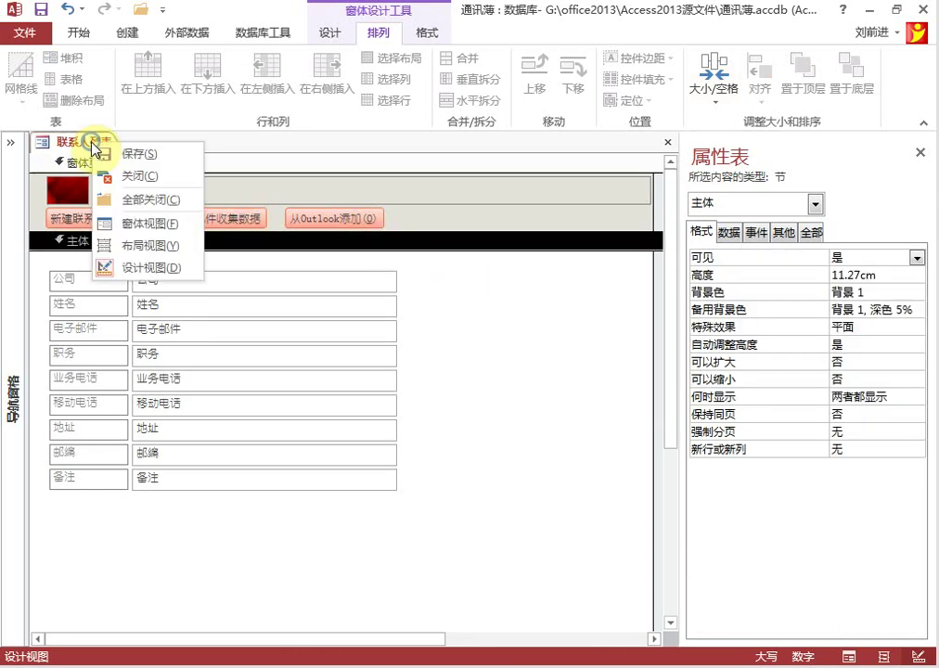
click(172, 224)
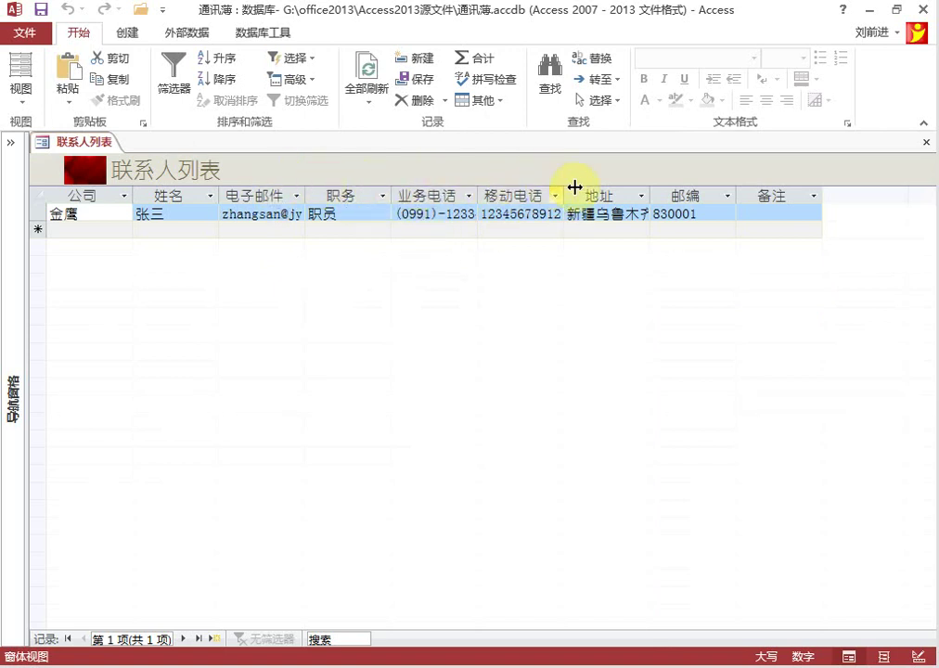
right_click(113, 149)
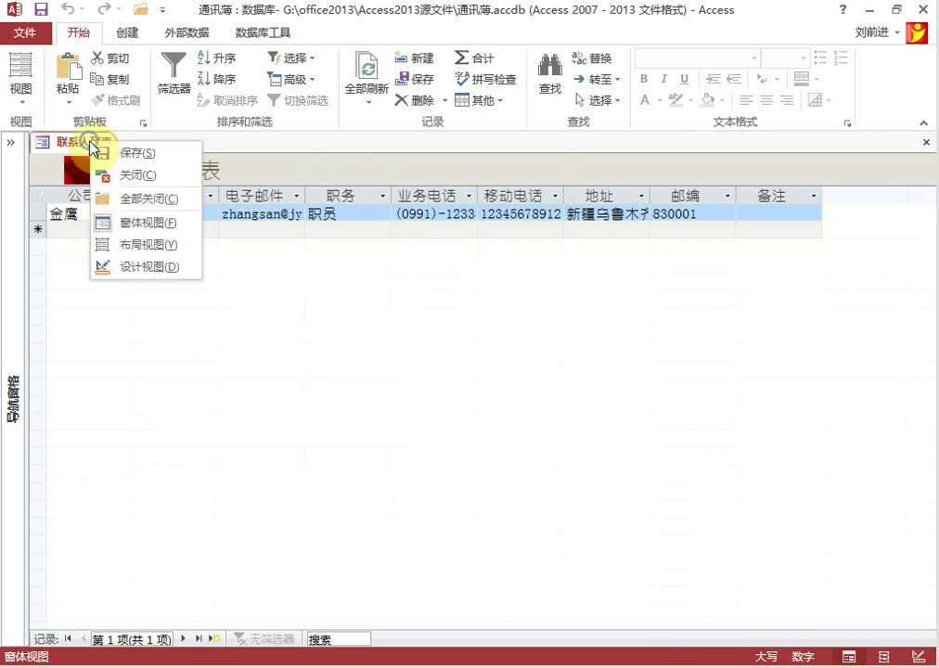
click(160, 244)
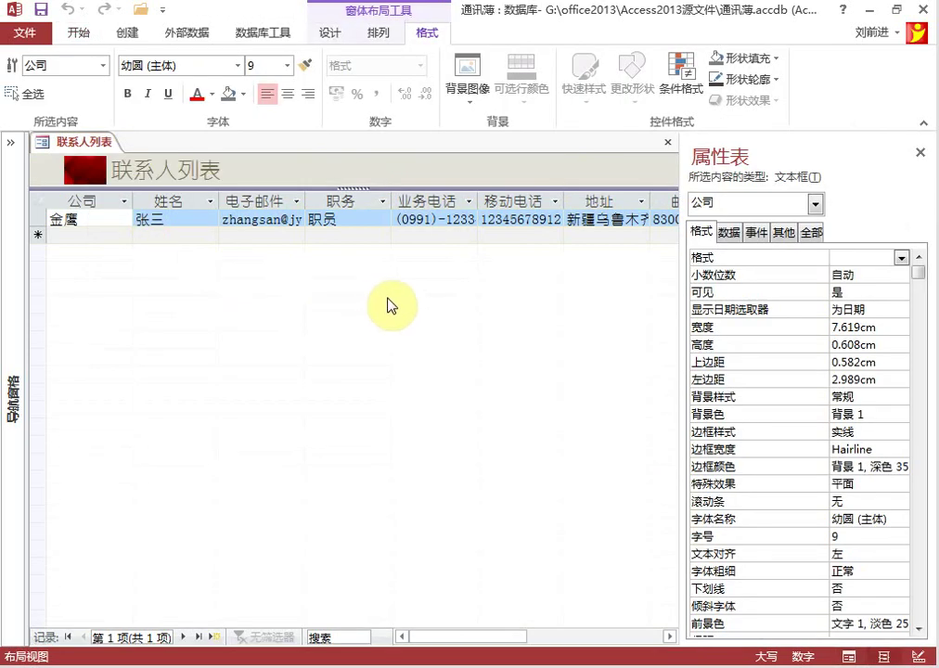
drag(352, 188, 356, 214)
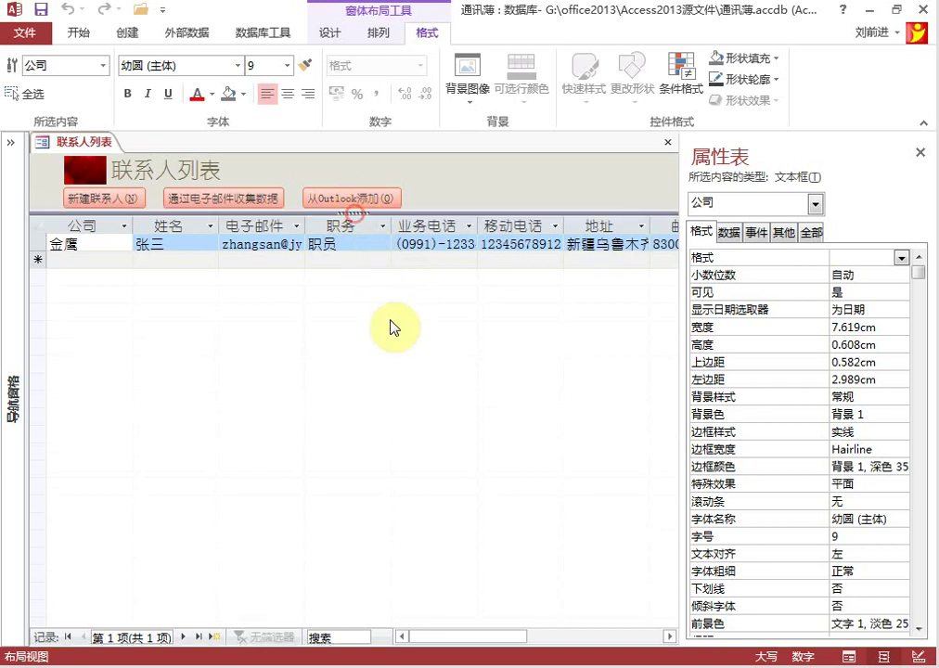
click(390, 319)
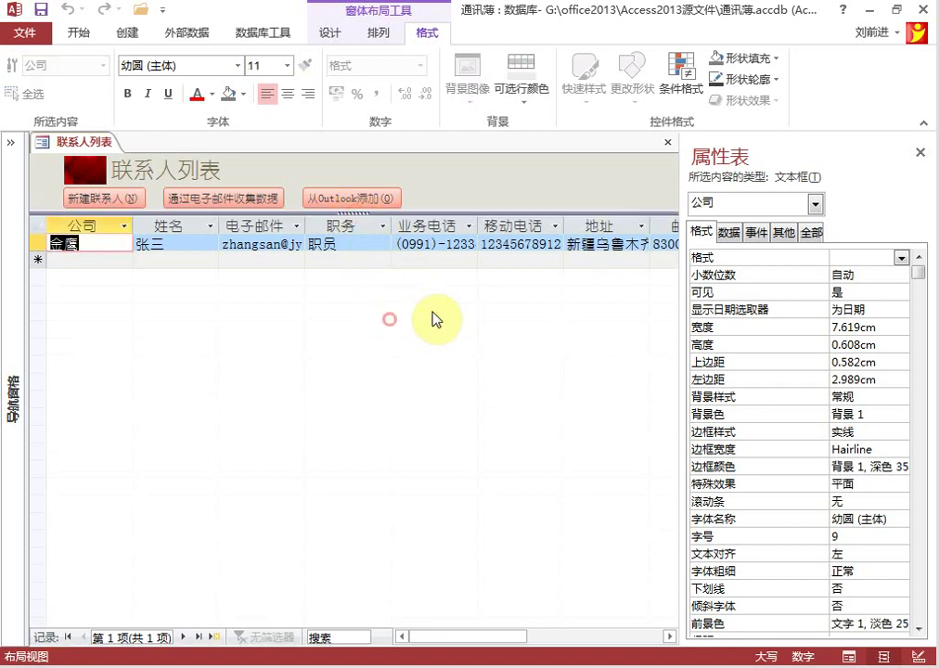
Display the form in Form View and try the 新建联系人 button.
right_click(92, 143)
click(149, 225)
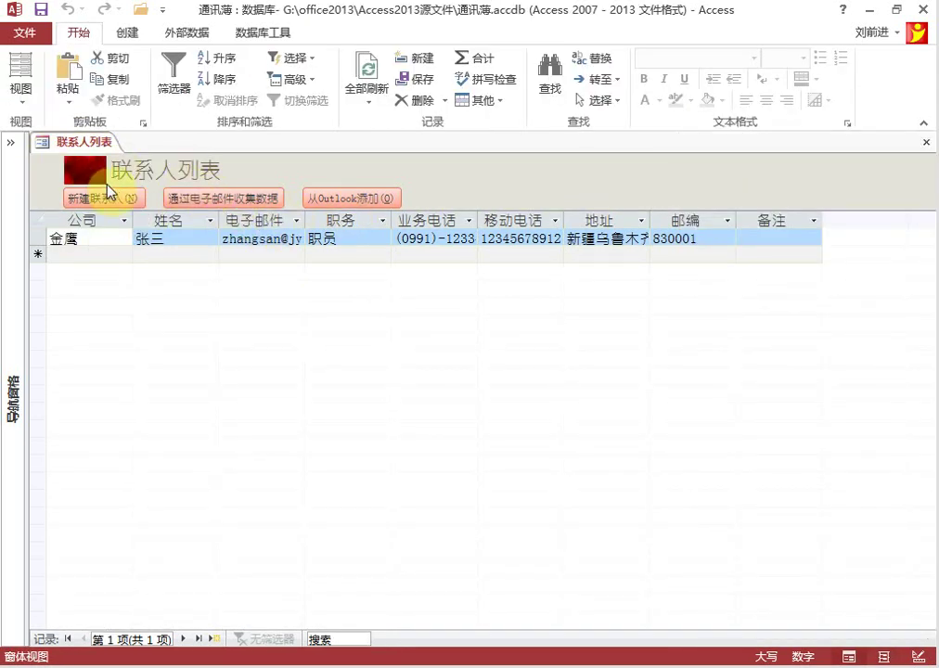
click(135, 200)
click(342, 329)
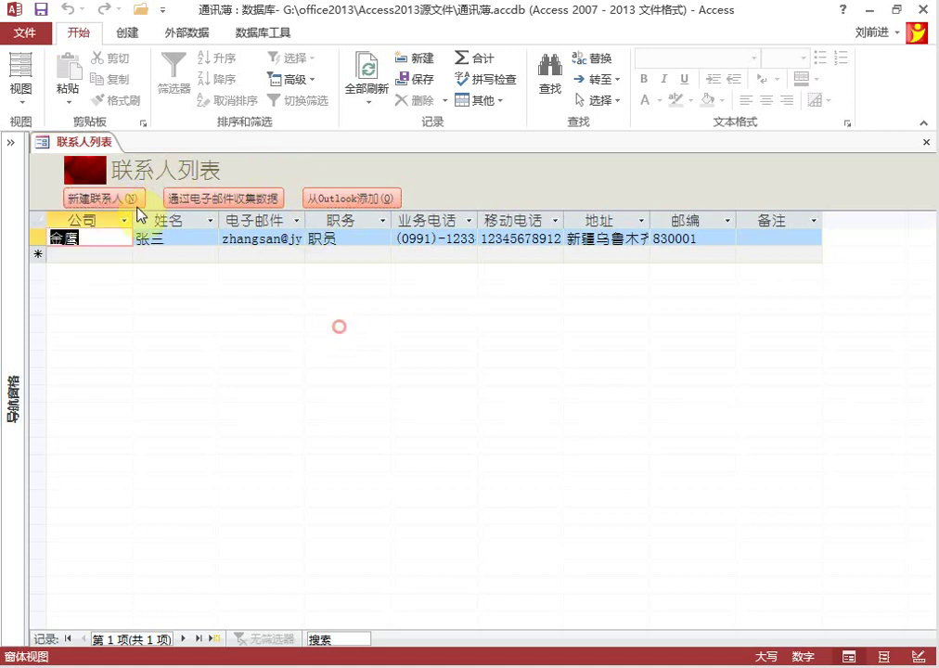
Save the 联系人列表 form and close it.
right_click(89, 141)
click(126, 152)
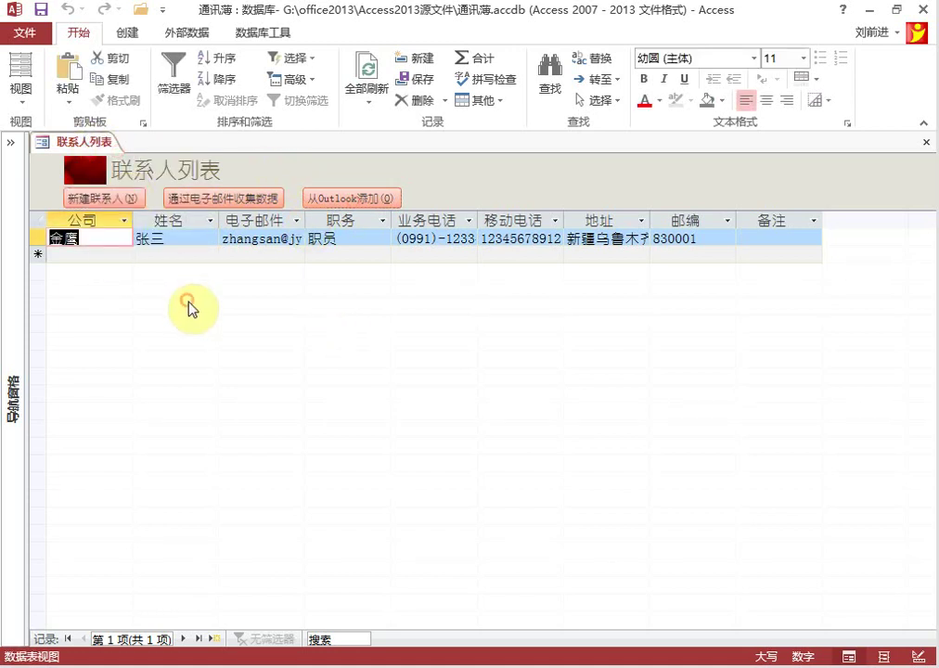
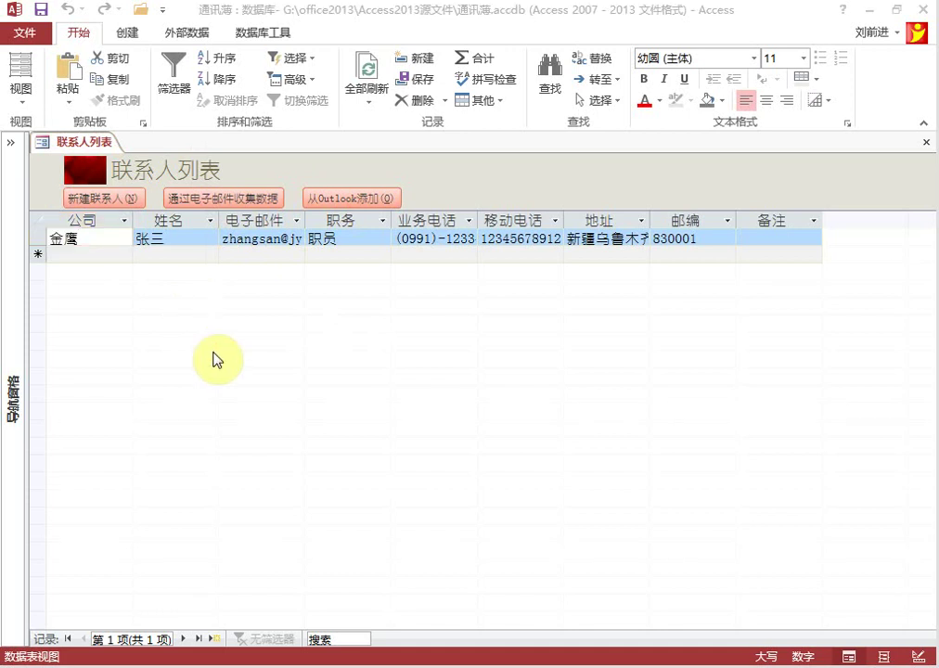
right_click(95, 147)
click(106, 175)
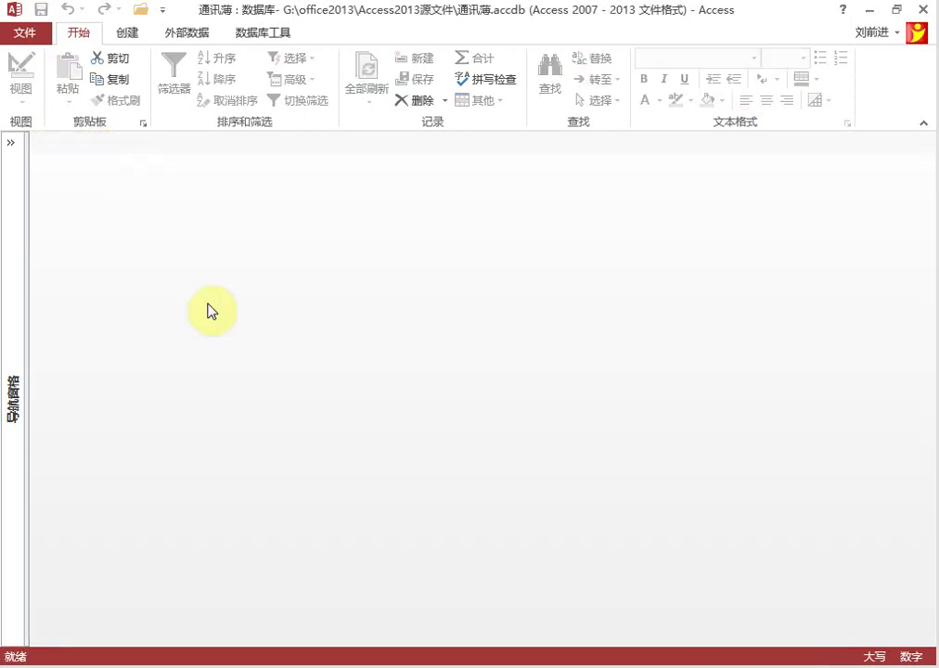
Expand the navigation pane and create a new form based on the 通讯薄 table.
click(15, 145)
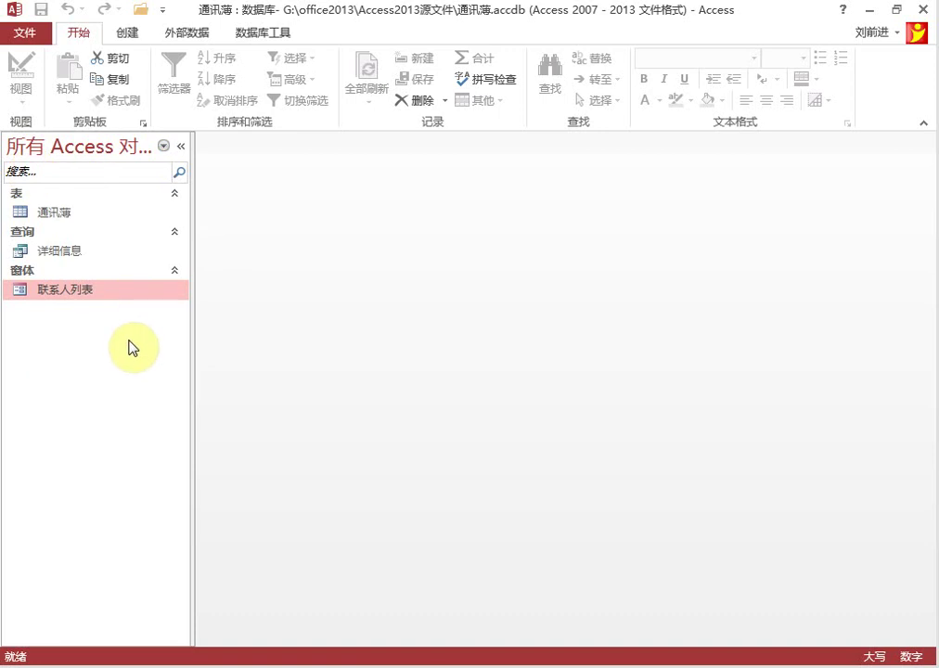
click(37, 215)
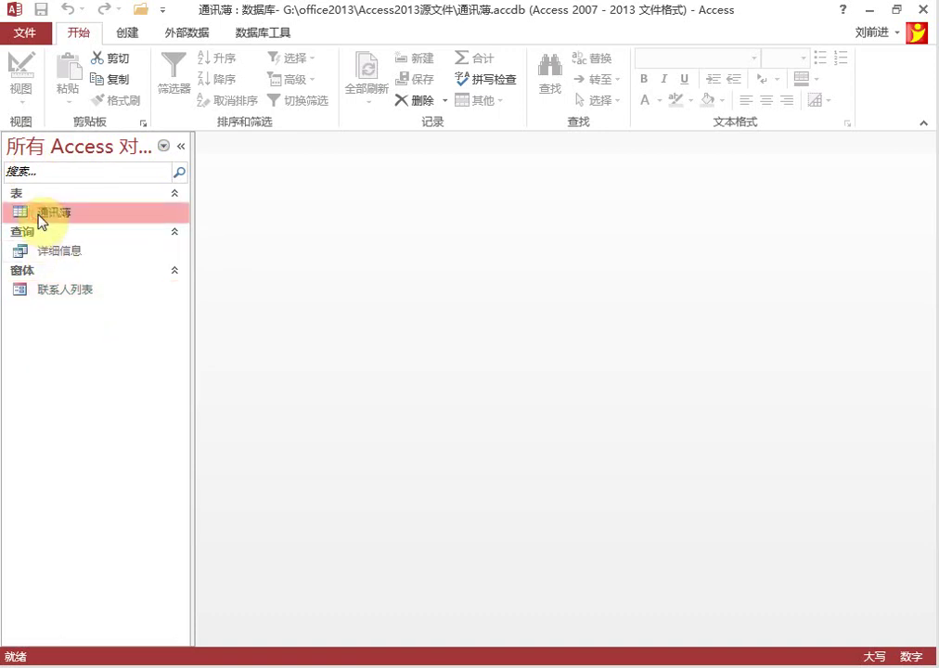
click(141, 38)
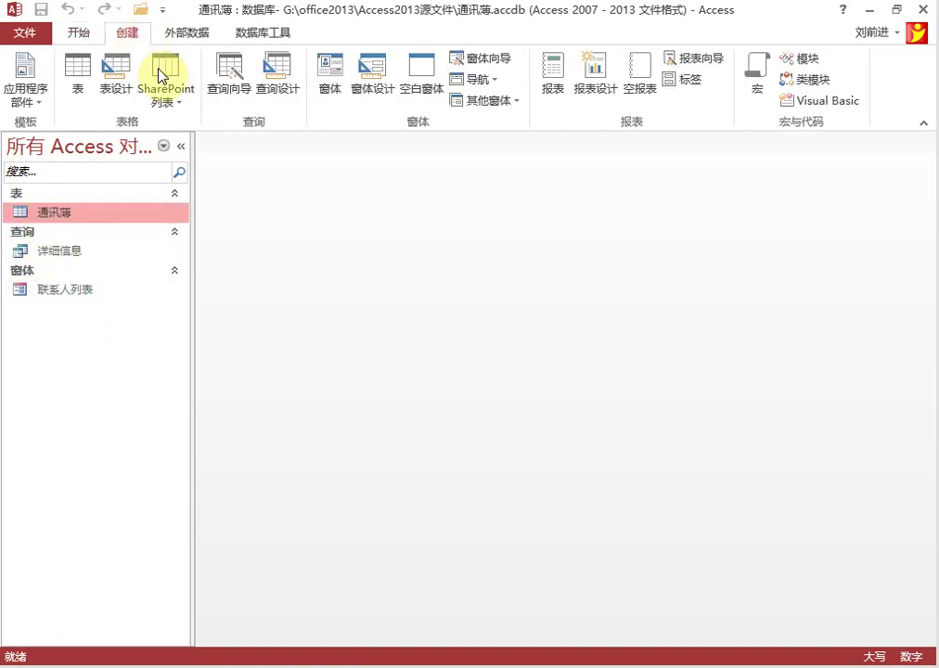
click(322, 96)
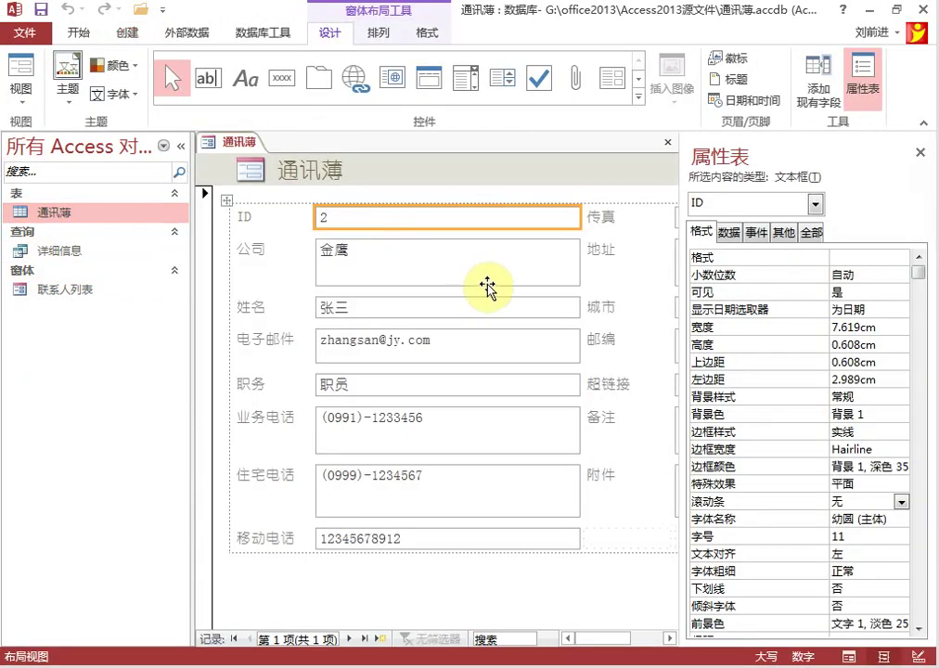
Save the new form under the name 联系人详细信息.
right_click(243, 149)
click(271, 154)
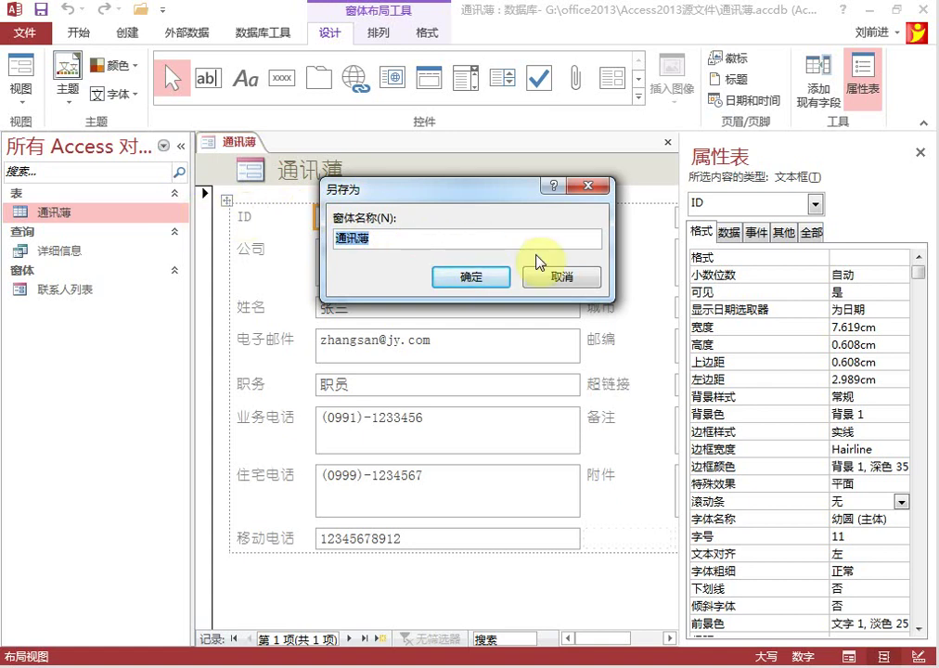
text(lianxiren xian)
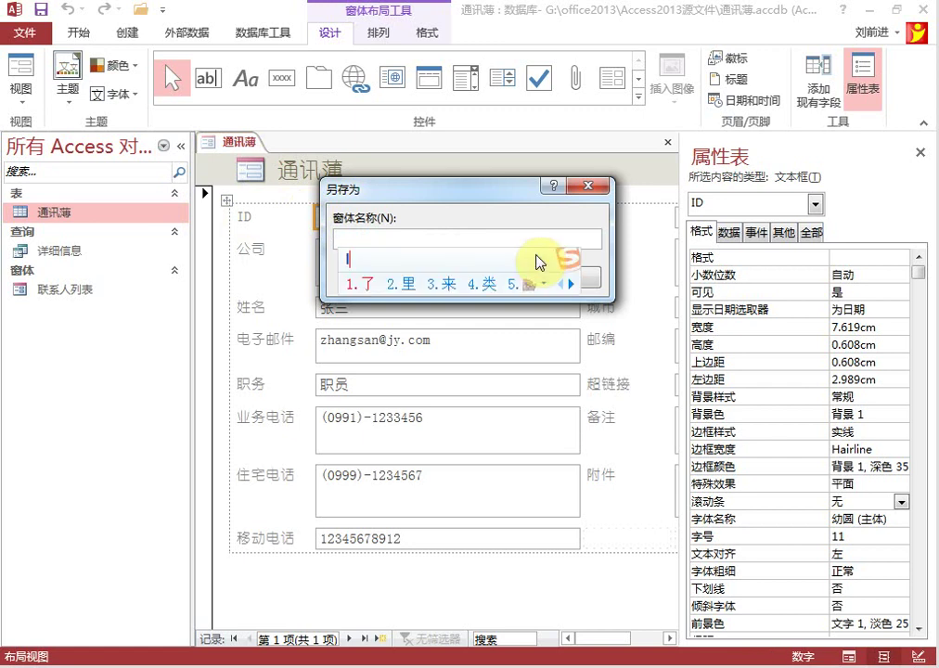
key(BackSpace)
key(BackSpace)
key(BackSpace)
text(i)
key(BackSpace)
key(BackSpace)
text(xiangxi xinxi)
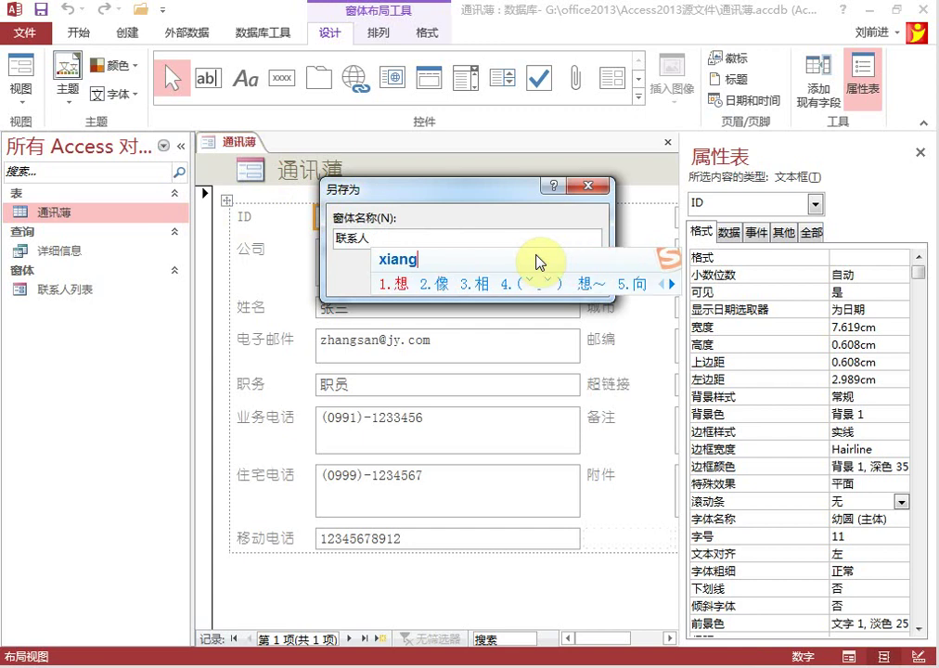
key(space)
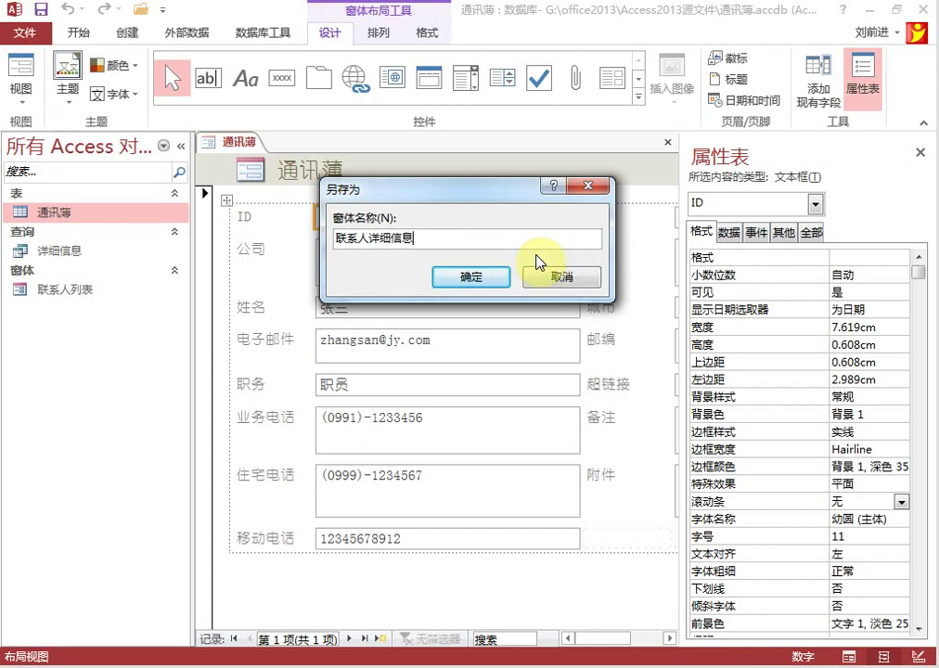
click(488, 276)
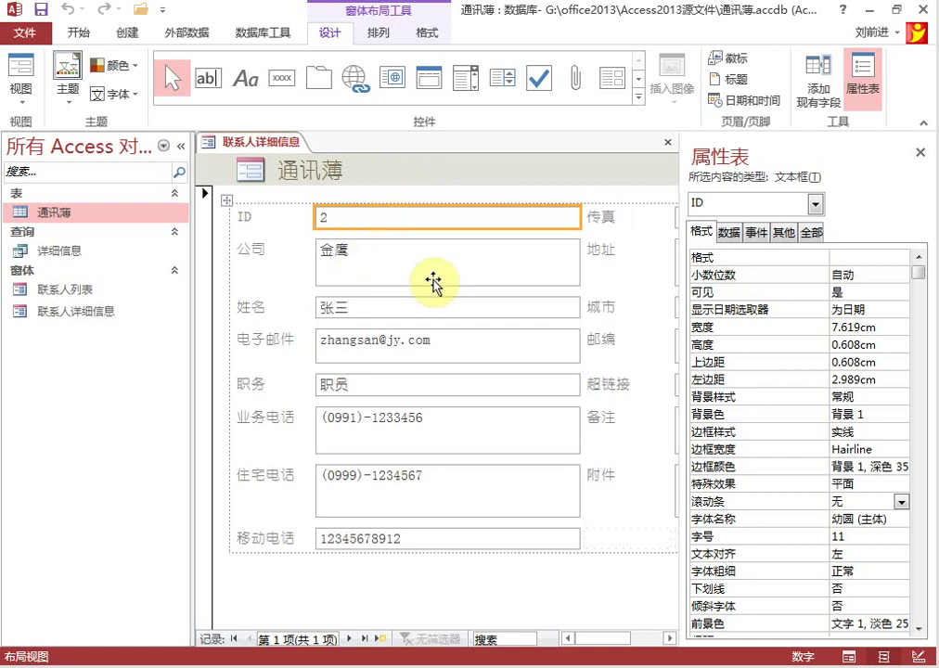
Delete the ID label and its text box from the form layout.
click(264, 217)
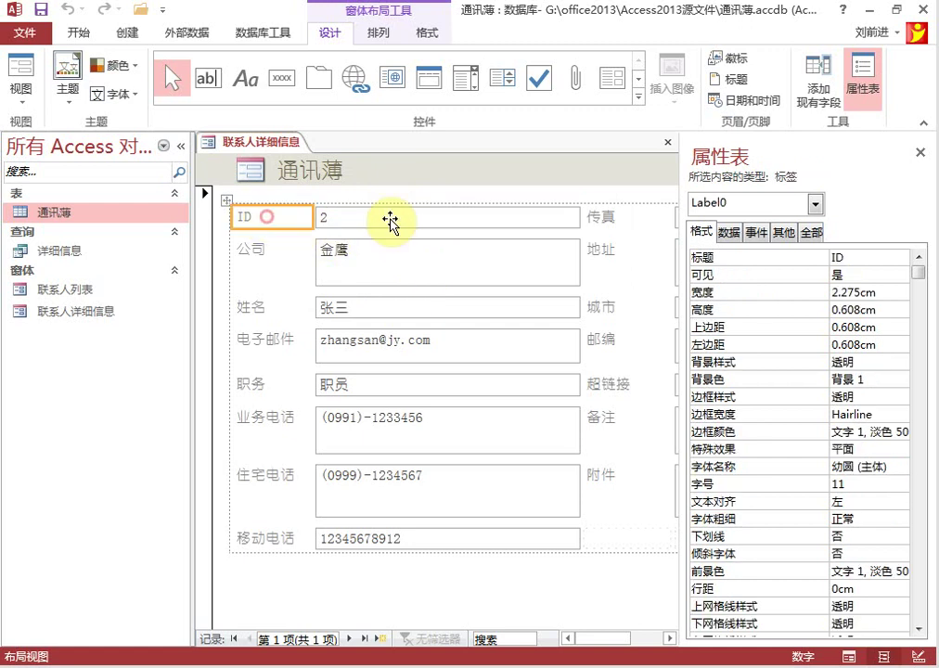
shift+click(408, 220)
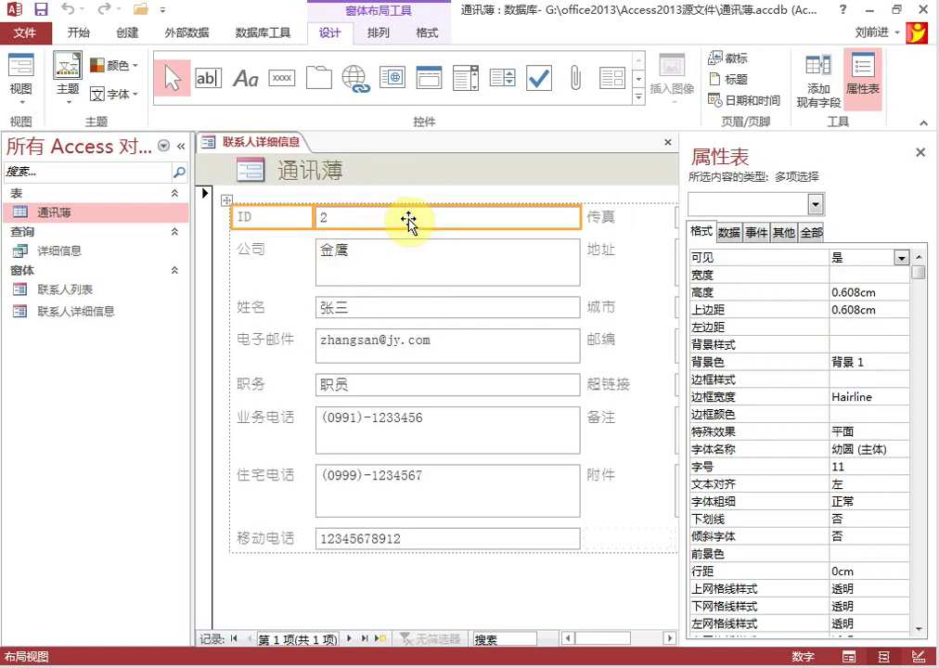
key(Delete)
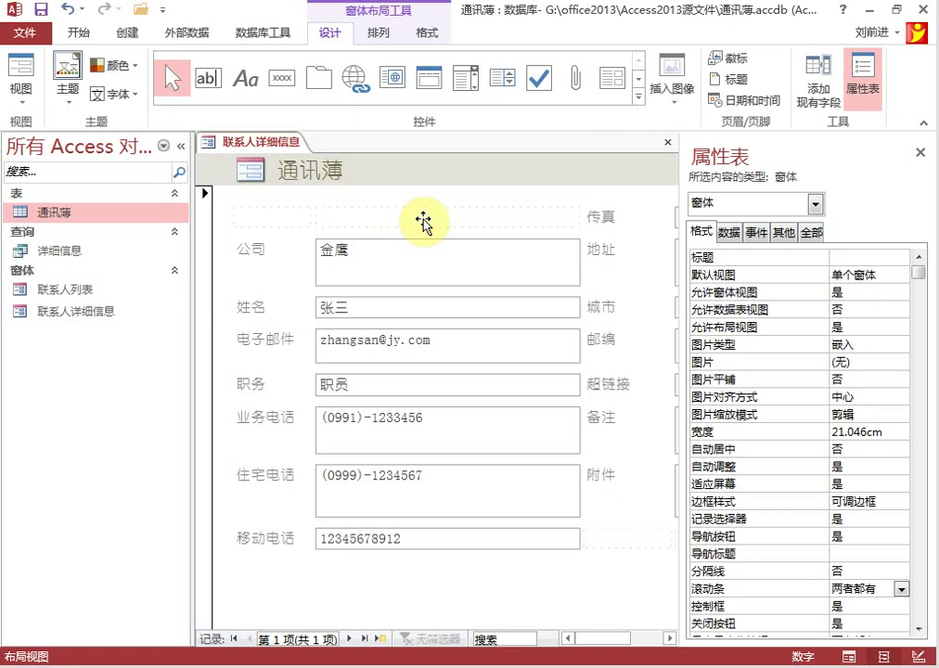
click(343, 219)
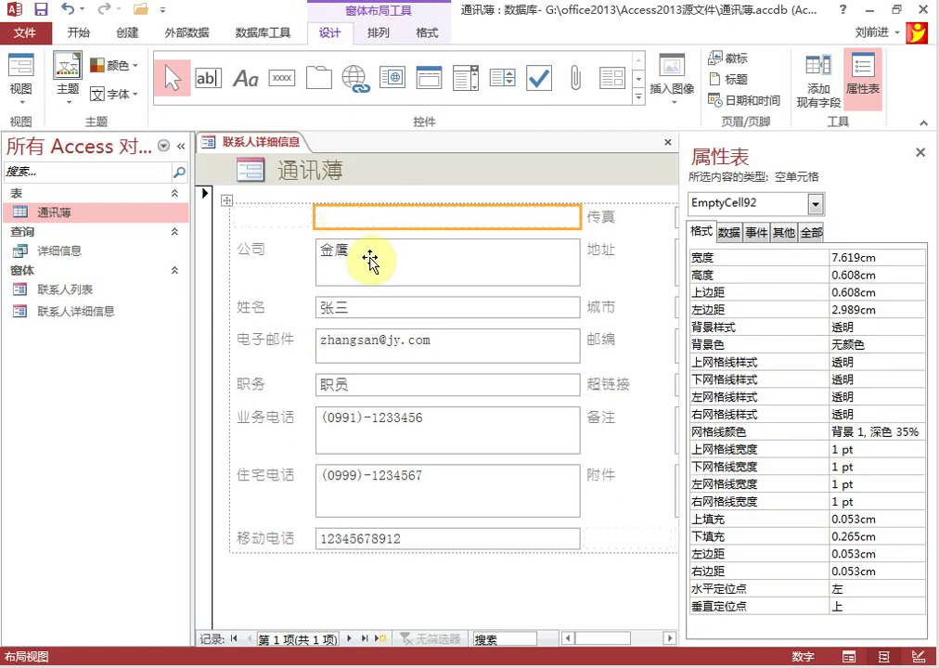
Shrink the 公司 (about 0.61 cm), 电子邮件 (about 0.66 cm), 业务电话 and 住宅电话 text boxes to single-line height.
click(367, 266)
drag(430, 287, 424, 264)
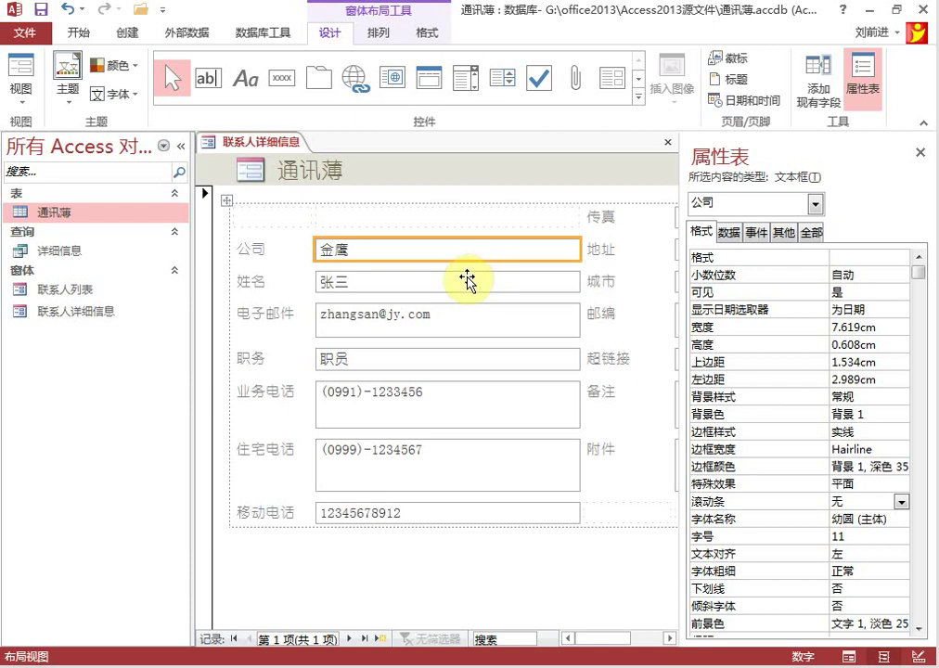
click(418, 336)
drag(419, 335, 417, 327)
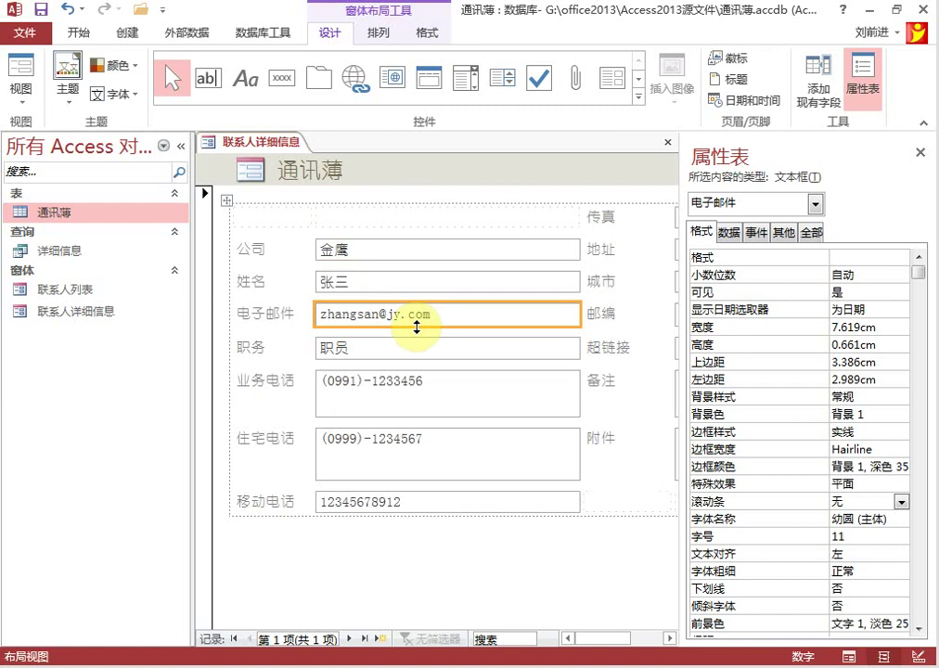
click(406, 393)
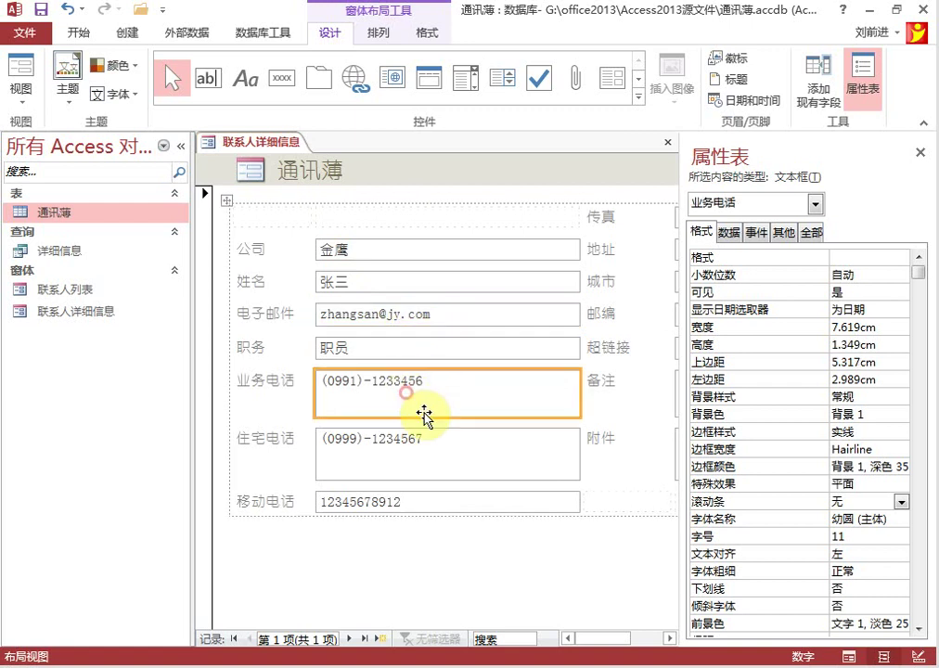
drag(424, 416, 425, 390)
click(426, 452)
drag(429, 464, 432, 443)
click(429, 460)
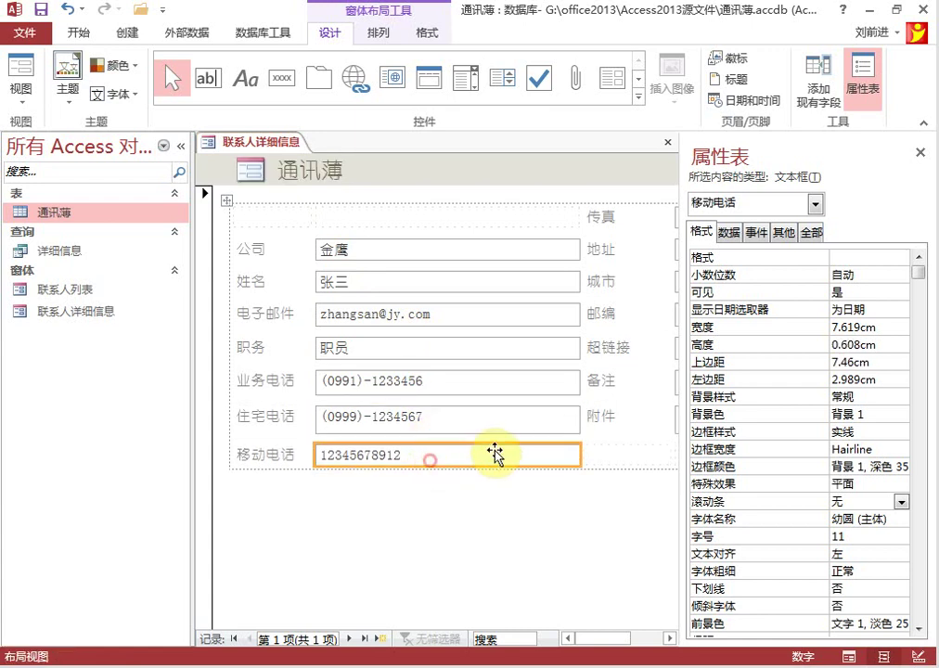
Close the property sheet and collapse the navigation pane to fit the whole form on screen.
drag(596, 641, 618, 638)
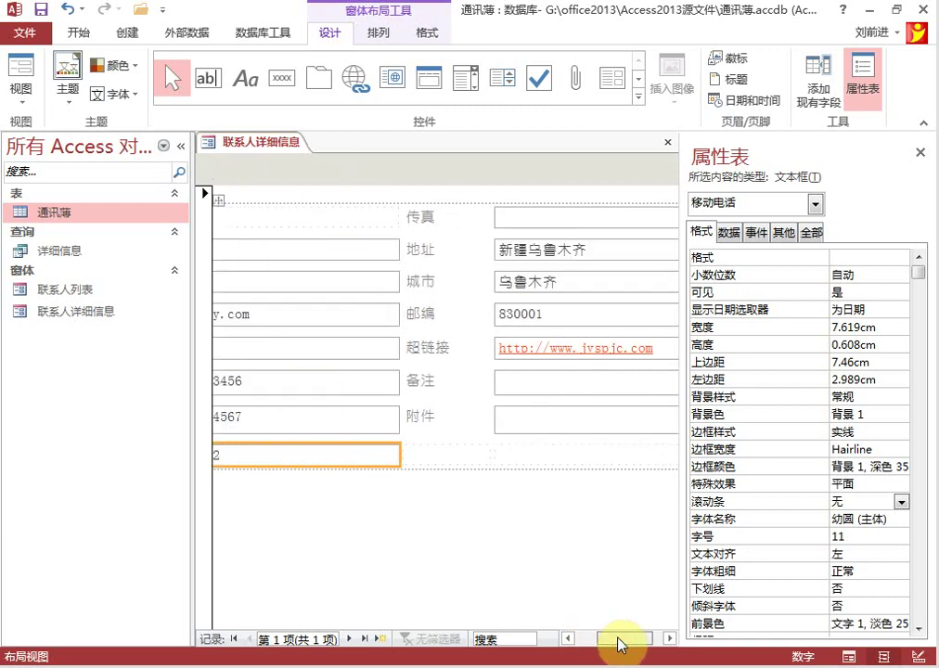
click(923, 156)
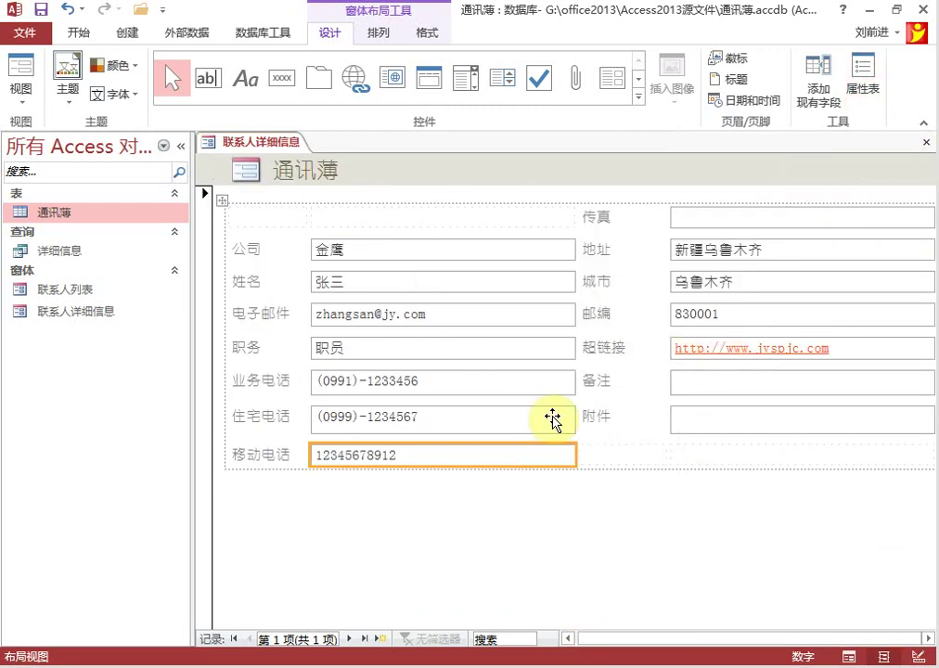
click(184, 147)
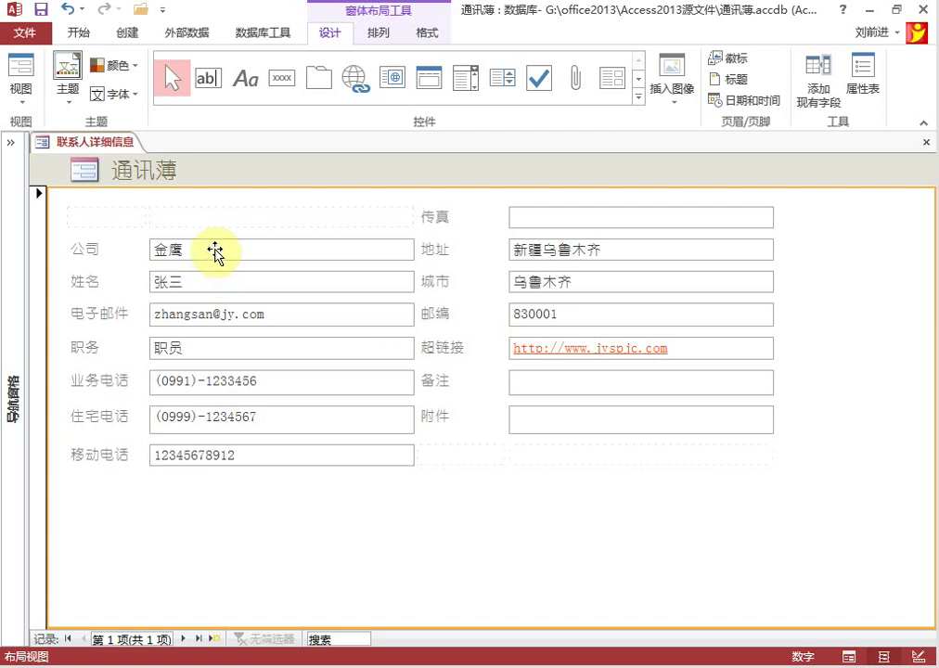
Move the 传真, 地址, 城市 and 邮编 labels with their text boxes together to below the 移动电话 row.
click(451, 223)
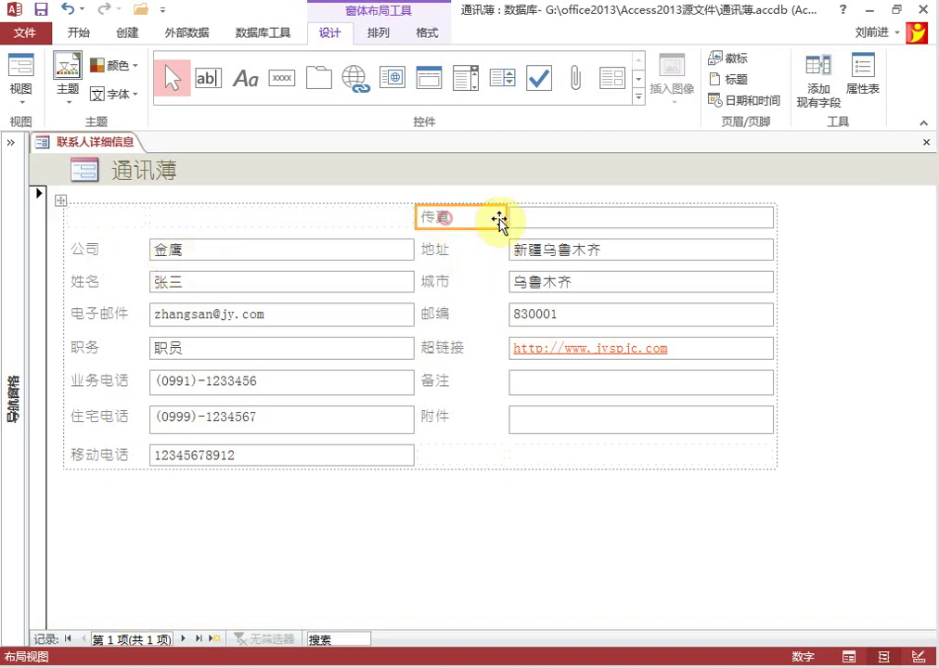
shift+click(563, 226)
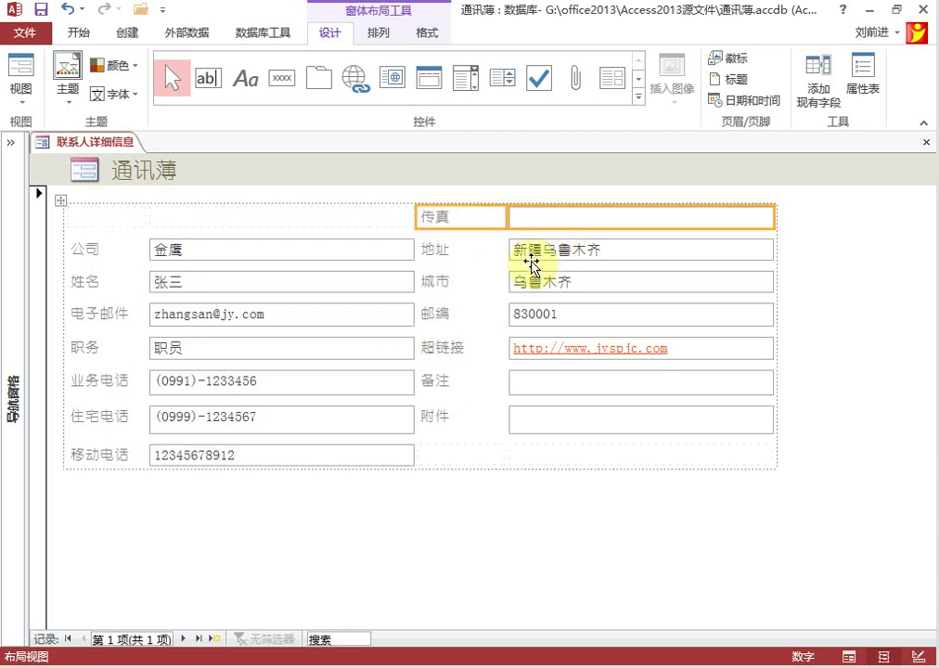
shift+click(451, 251)
shift+click(561, 256)
shift+click(447, 282)
shift+click(561, 287)
shift+click(460, 313)
shift+click(543, 318)
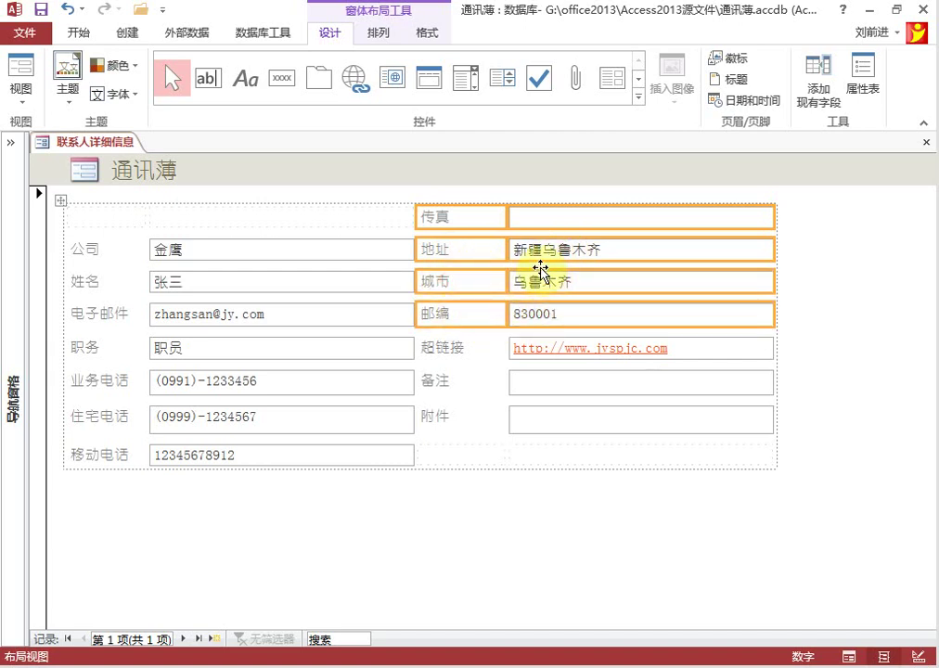
drag(437, 225, 108, 473)
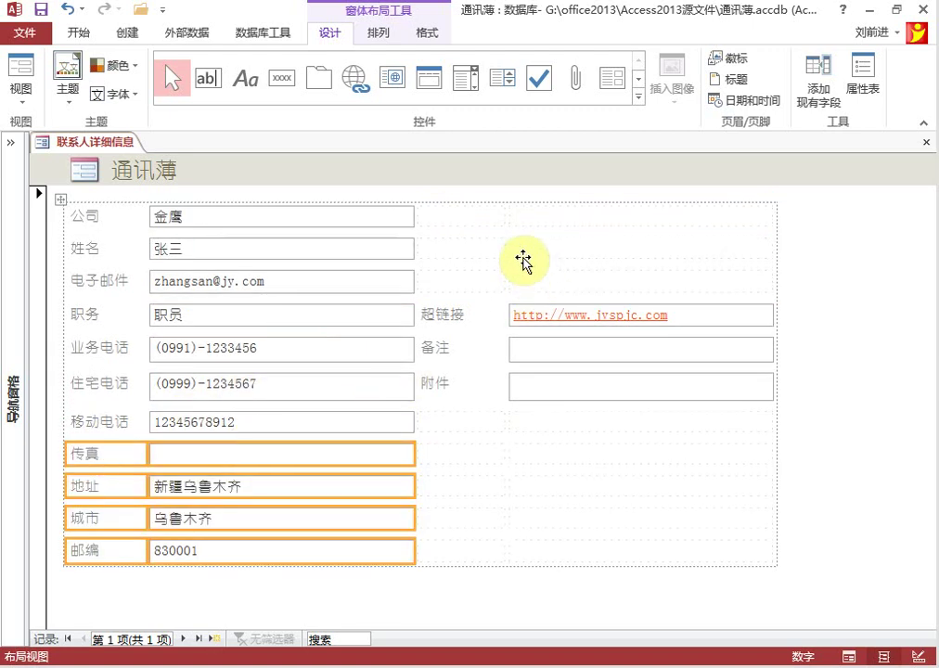
Merge the three empty cells directly beside the 公司, 姓名 and 电子邮件 text boxes into one cell.
click(528, 251)
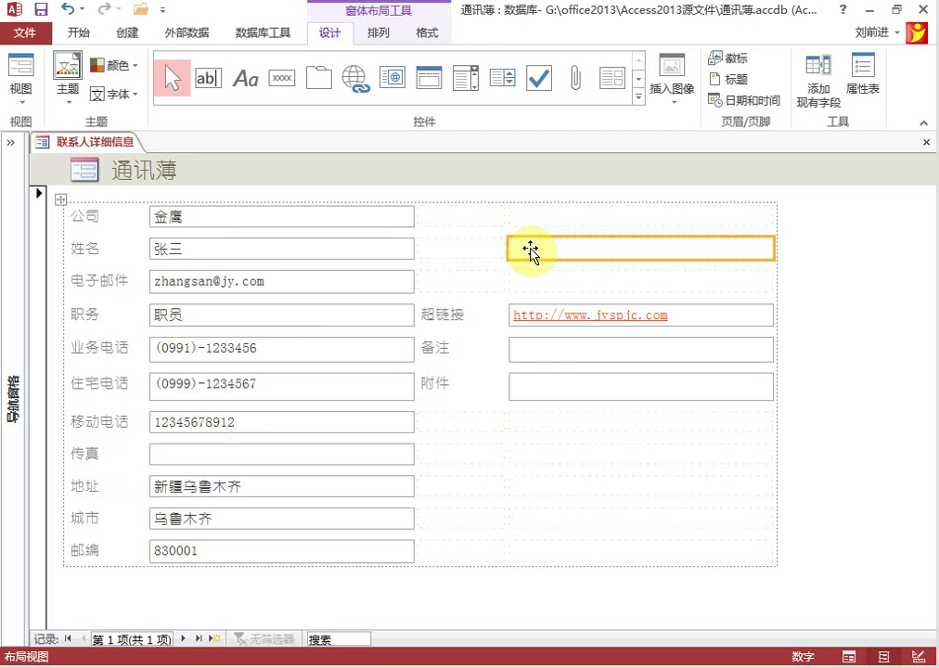
click(476, 223)
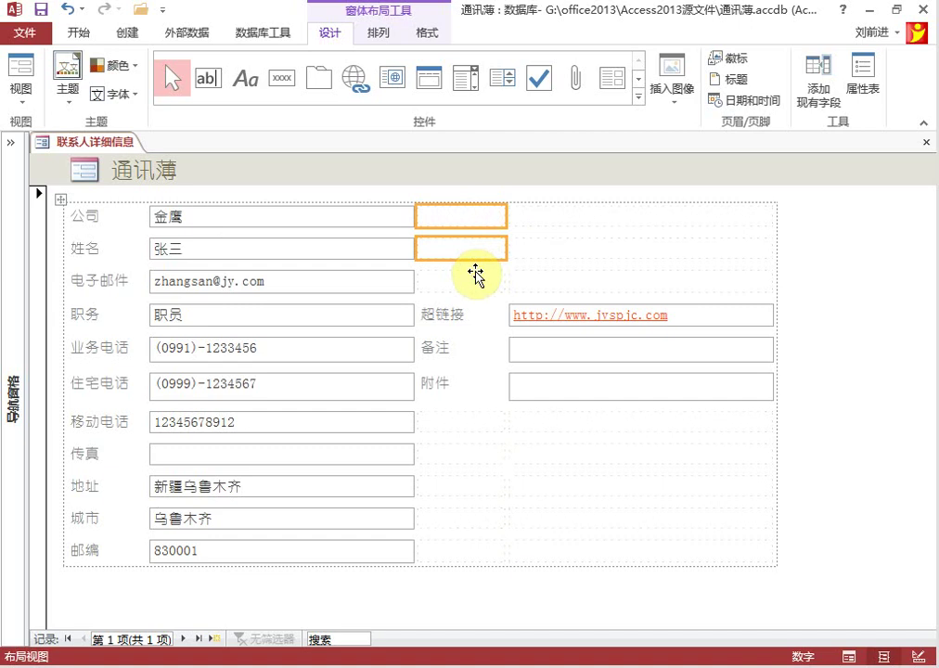
ctrl+click(469, 280)
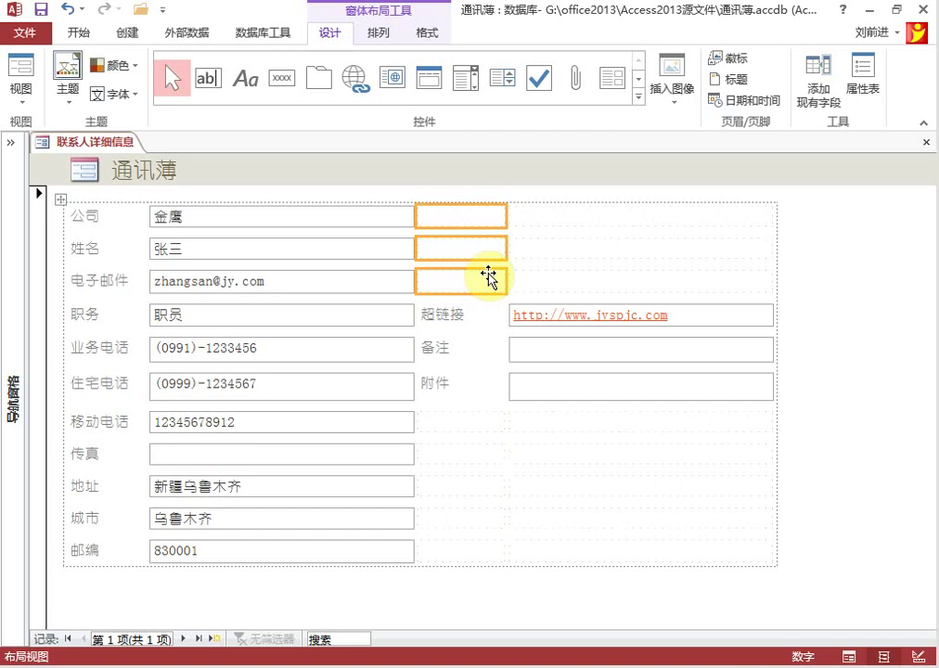
click(378, 33)
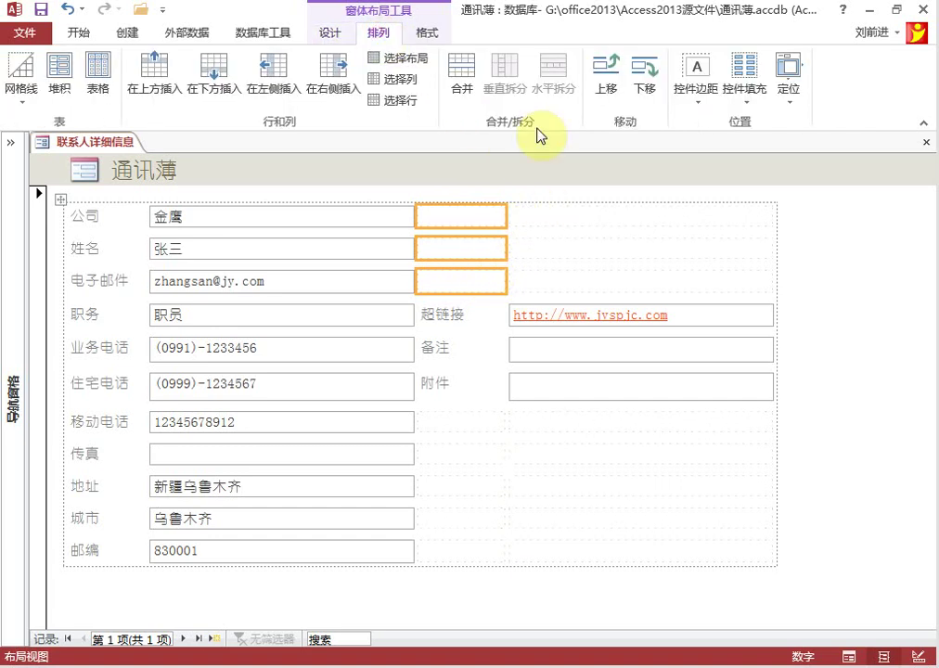
click(471, 80)
Move the attachment control into the merged cell and delete its 附件 label.
click(525, 382)
drag(526, 383, 488, 266)
click(529, 262)
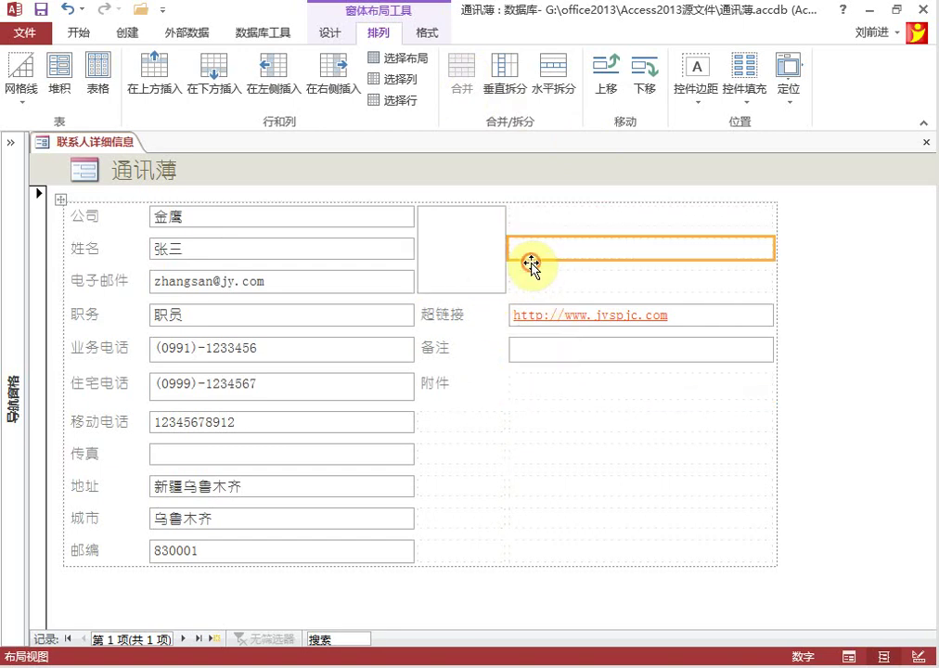
click(439, 388)
key(Delete)
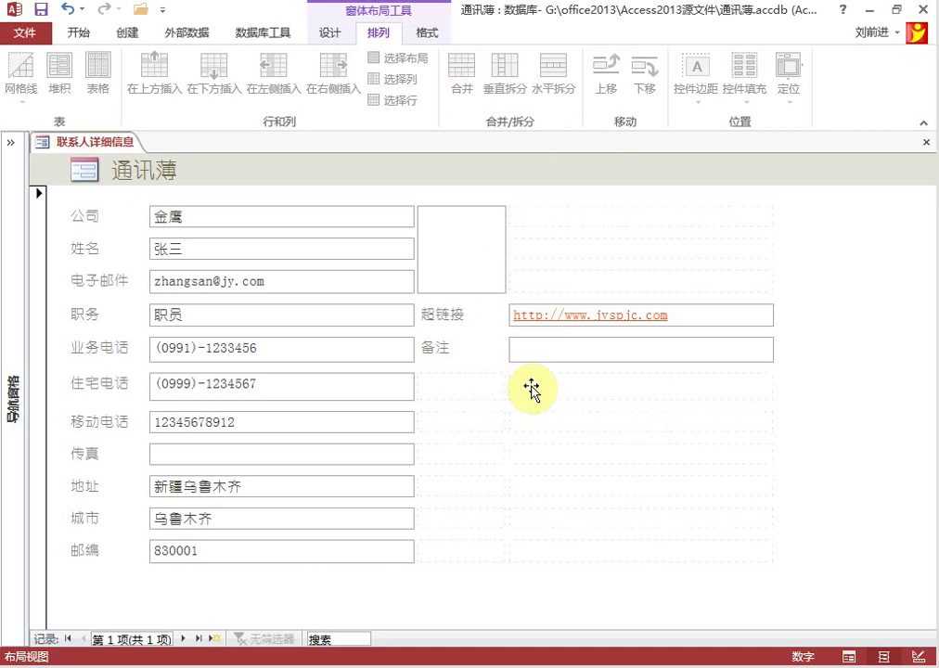
Move the 超链接 label and its text box to the 公司 row, just past the attachment control.
click(541, 219)
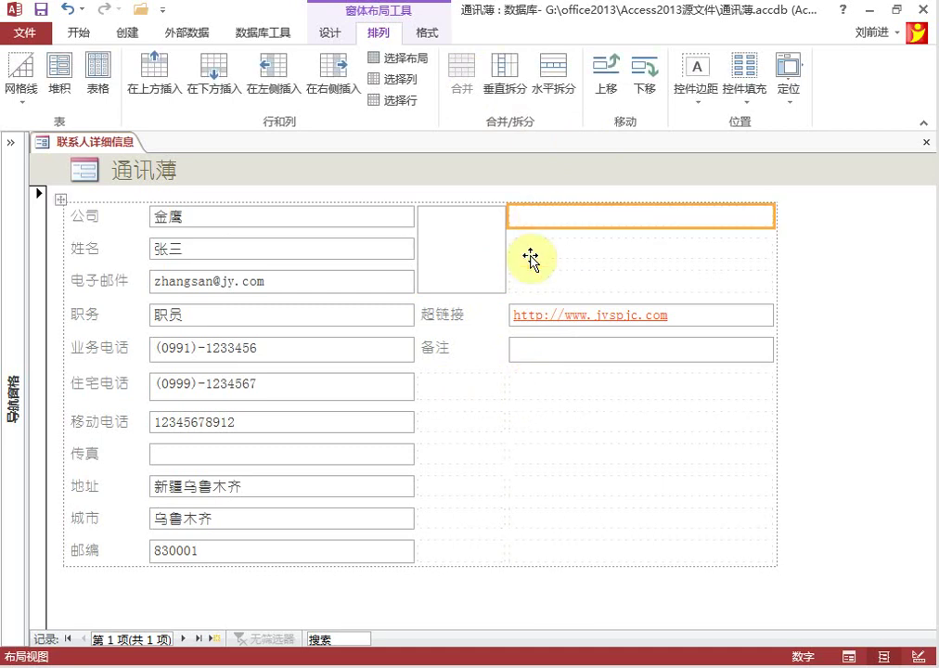
click(455, 317)
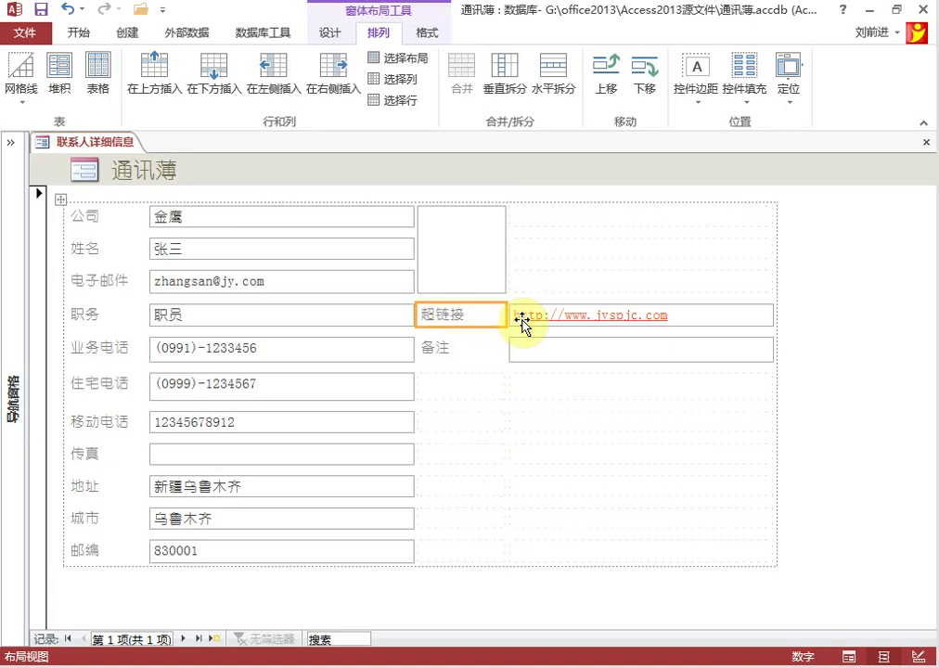
shift+click(563, 317)
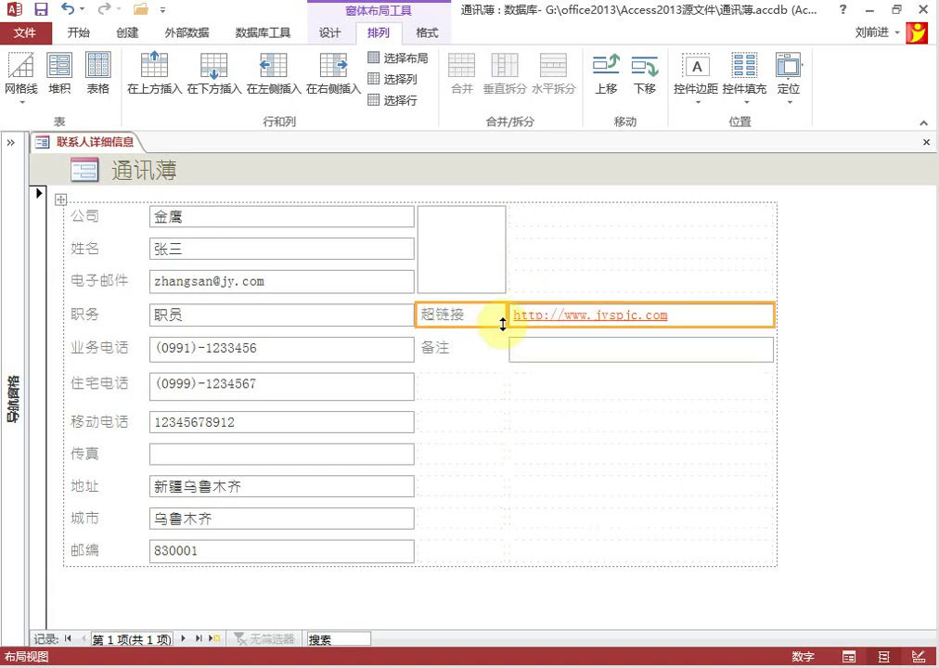
drag(464, 320, 556, 220)
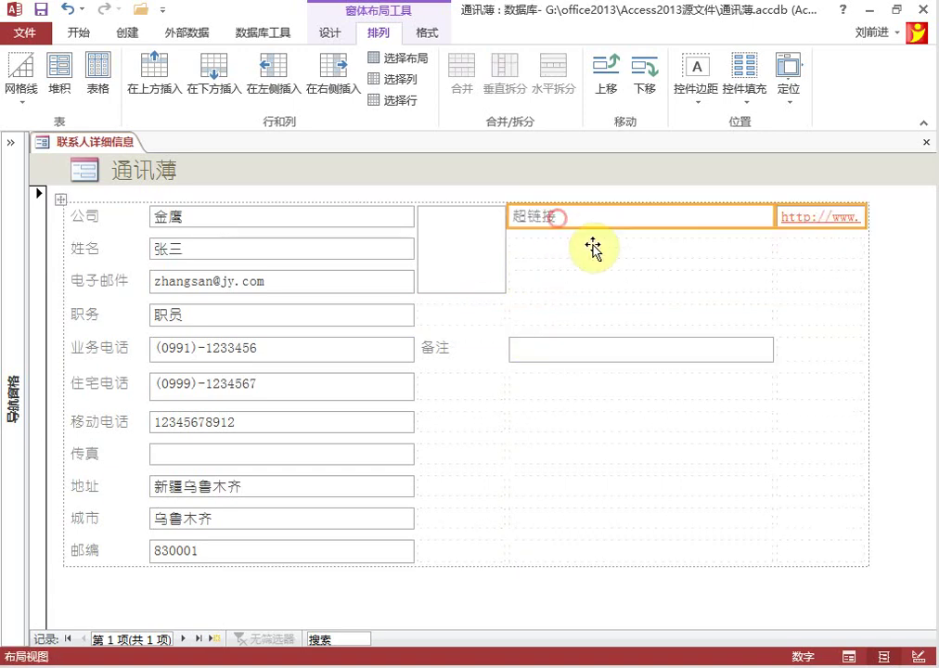
Narrow the 超链接 label's column to fit its text and widen the column of its text box for the full address.
click(708, 282)
click(771, 218)
drag(771, 218, 585, 218)
click(624, 285)
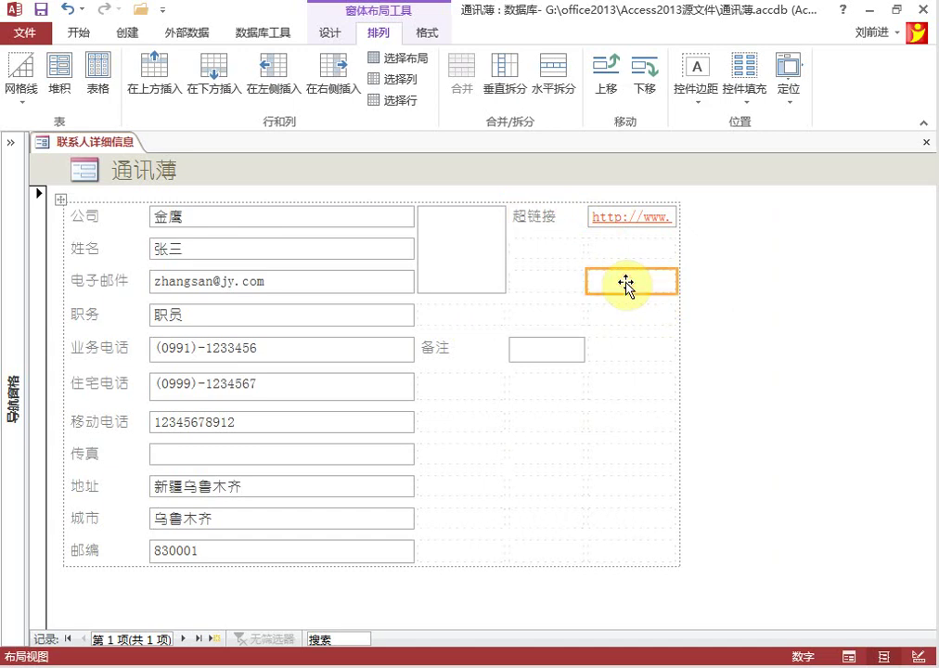
click(541, 252)
click(669, 219)
drag(675, 219, 786, 219)
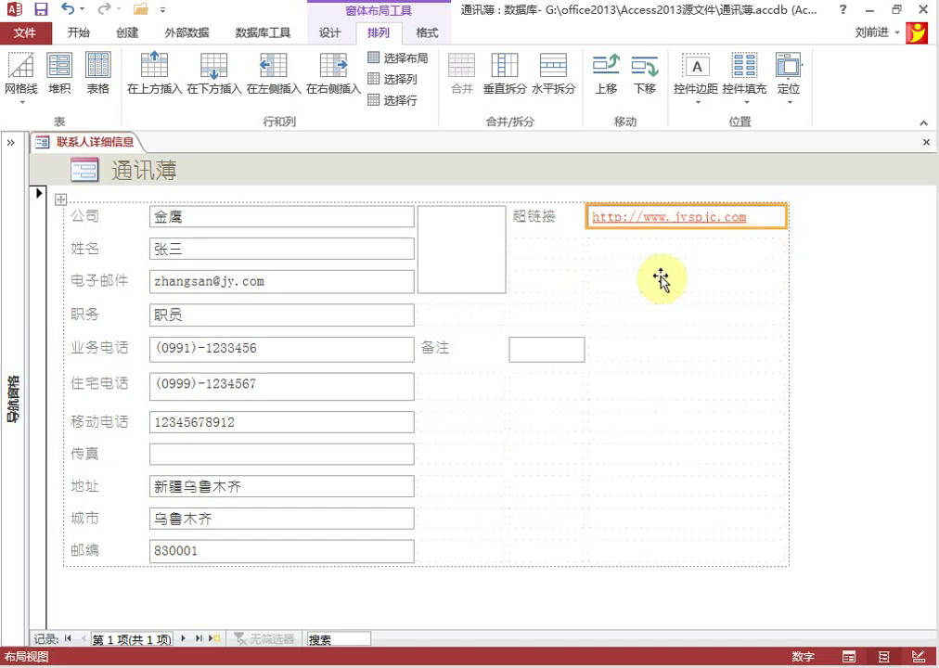
Move the 电子邮件 label and its text box to the cells directly beneath the 超链接 label and text box.
click(555, 242)
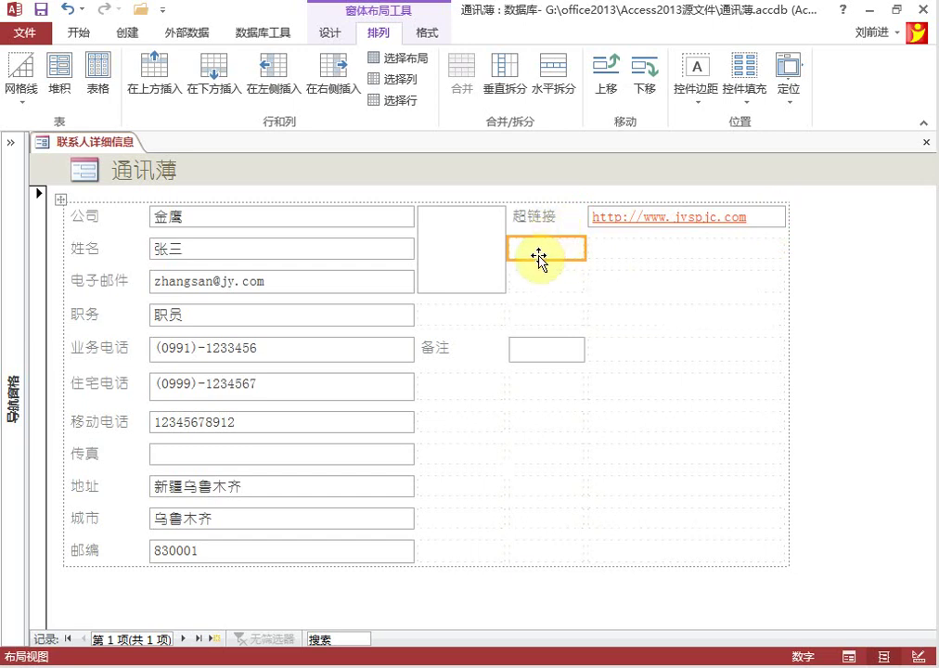
click(88, 284)
drag(84, 289, 536, 249)
click(225, 278)
mouse_move(225, 279)
mouse_down()
mouse_move(633, 277)
mouse_move(640, 262)
mouse_up()
Move the 备注 text box beneath its label and merge it with the empty cells across three columns down to the 邮编 row.
click(557, 356)
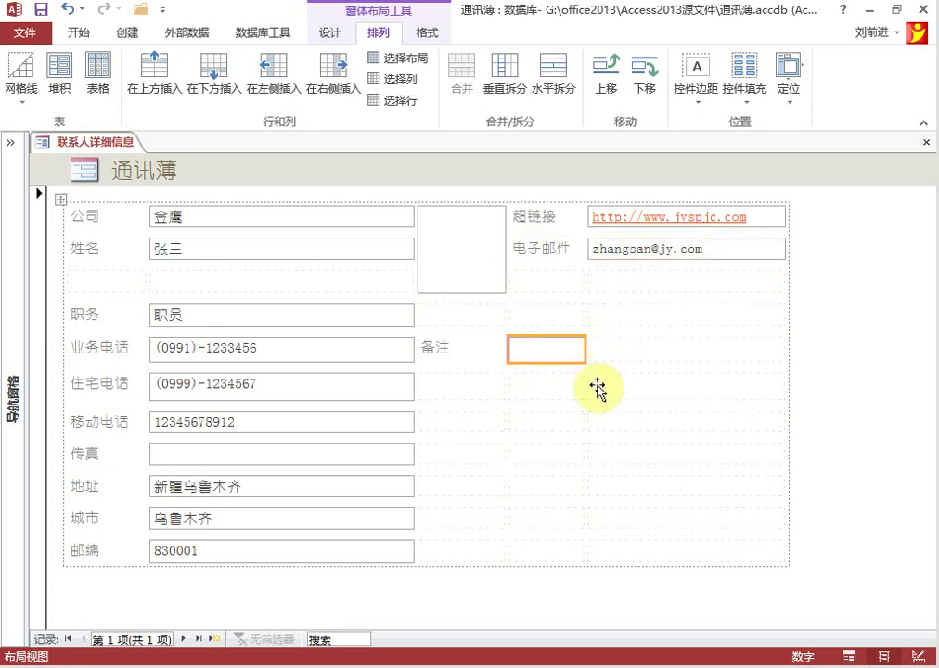
mouse_move(528, 347)
mouse_down()
mouse_move(493, 387)
mouse_move(722, 397)
mouse_up()
drag(481, 425, 659, 424)
drag(460, 456, 658, 453)
drag(557, 471, 653, 550)
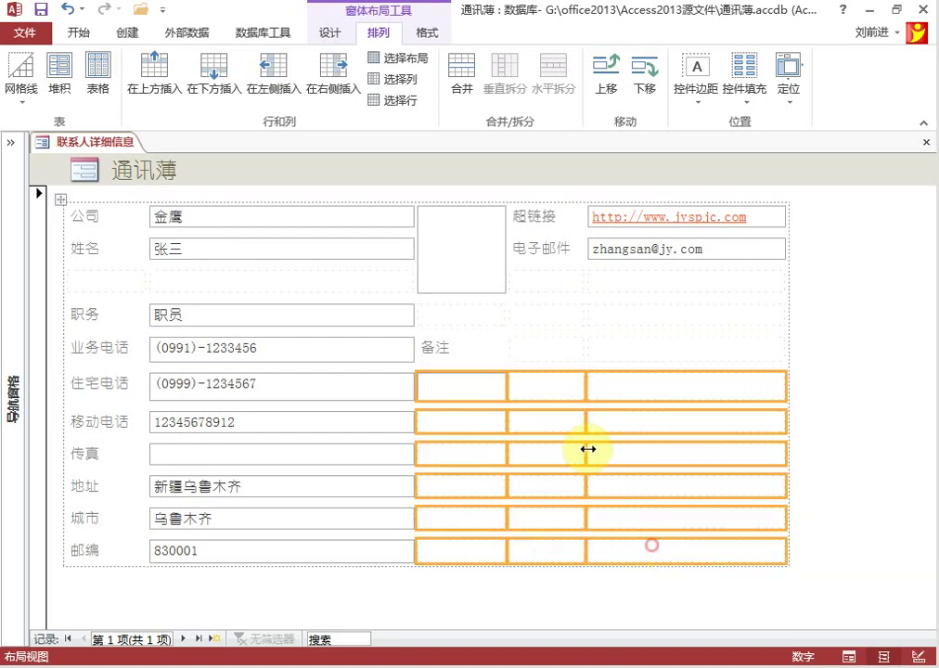
click(461, 88)
Try to delete the empty row between the 姓名 and 职务 fields.
click(250, 318)
click(93, 314)
click(189, 291)
click(113, 278)
shift+click(199, 275)
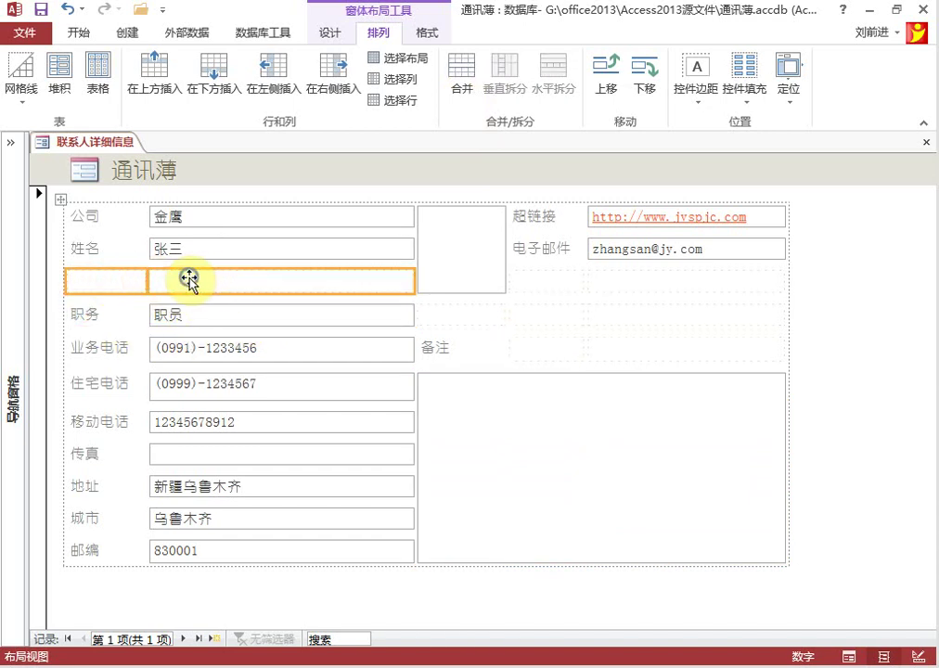
right_click(190, 283)
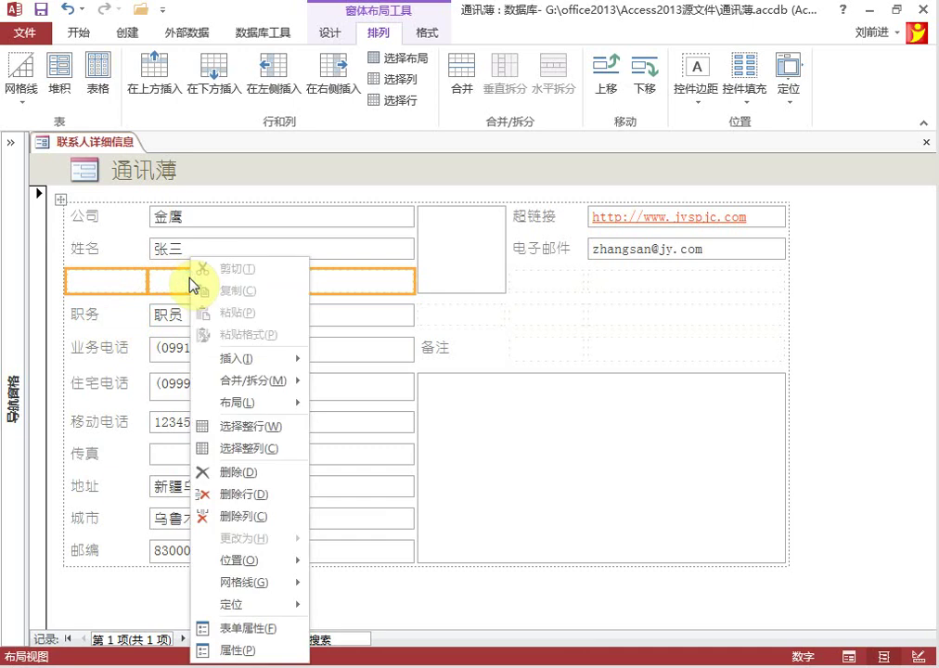
click(232, 471)
click(251, 281)
click(98, 277)
shift+click(304, 283)
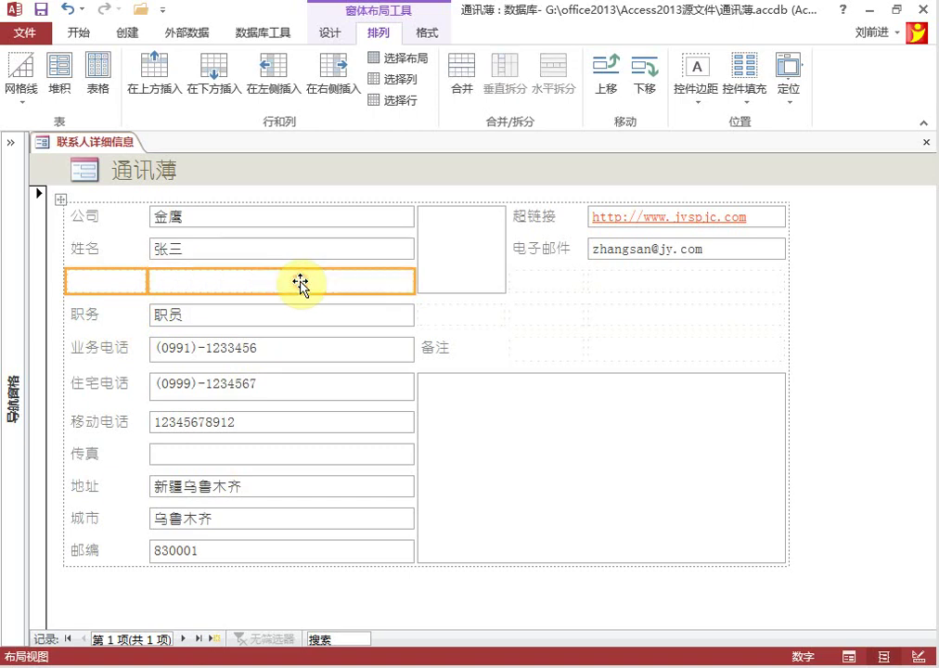
right_click(305, 283)
click(351, 498)
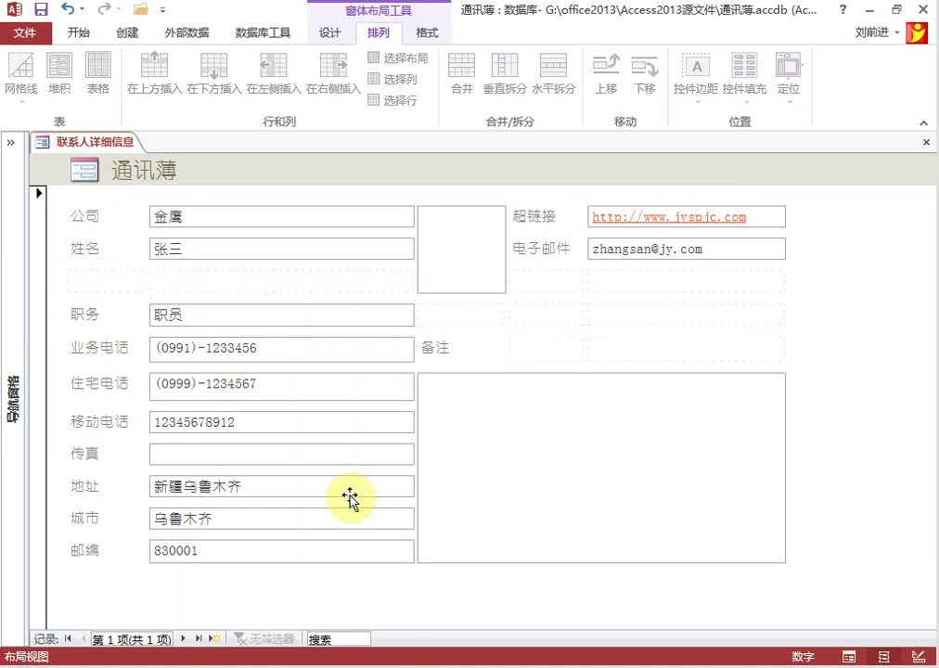
click(129, 275)
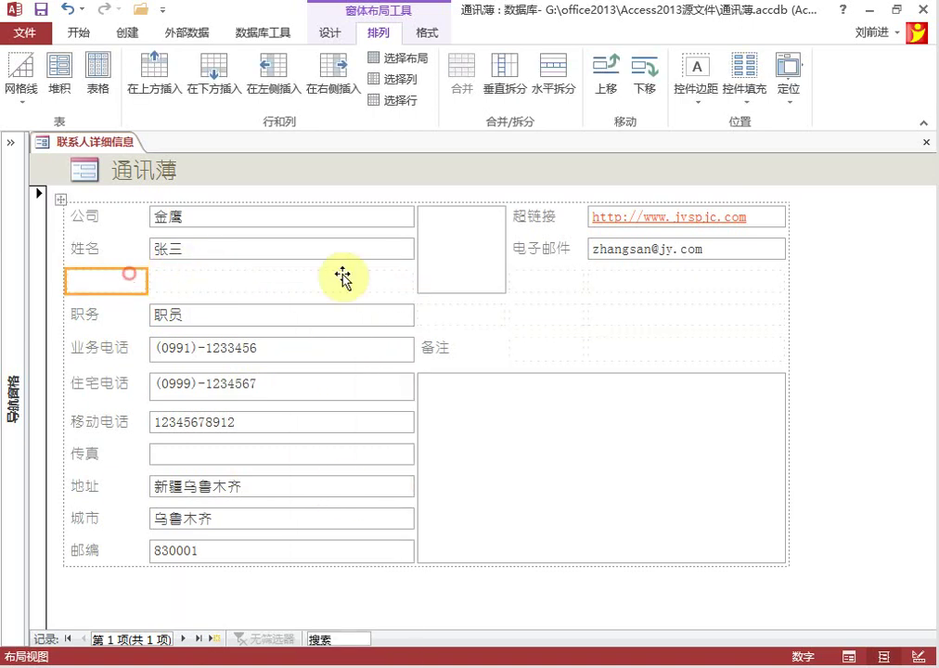
Move the labels and text boxes from 职务 through 邮编 up one row into the empty cells under 姓名.
click(108, 316)
shift+click(193, 325)
shift+click(119, 349)
shift+click(197, 349)
shift+click(99, 381)
shift+click(155, 386)
shift+click(139, 423)
shift+click(193, 423)
shift+click(89, 453)
shift+click(210, 454)
shift+click(82, 488)
shift+click(210, 488)
shift+click(121, 520)
shift+click(189, 518)
shift+click(81, 550)
shift+click(205, 553)
drag(185, 325, 139, 284)
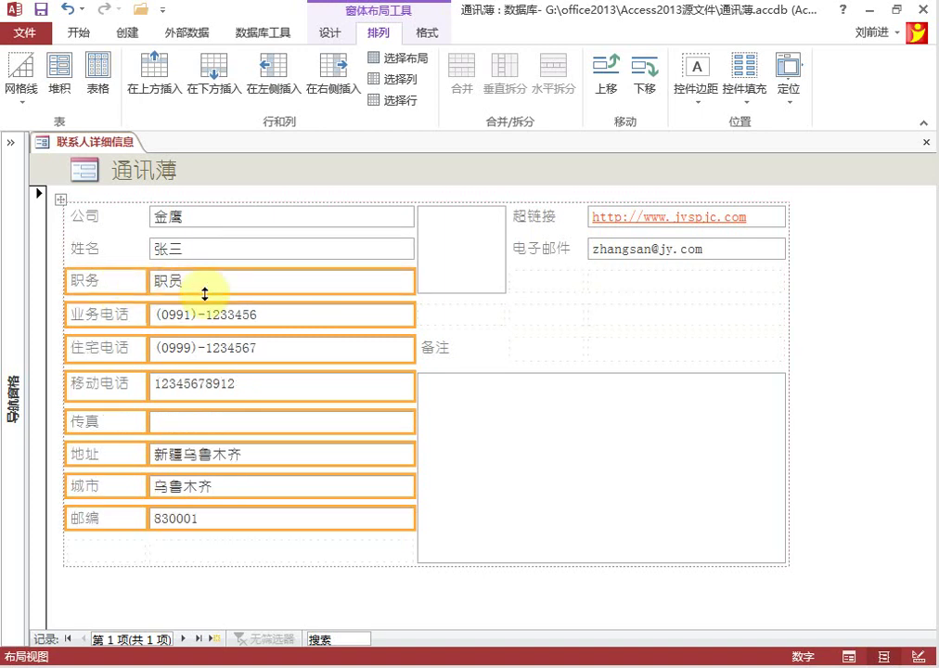
Move the 备注 label, its adjoining empty cells and the merged notes box up one row.
click(204, 555)
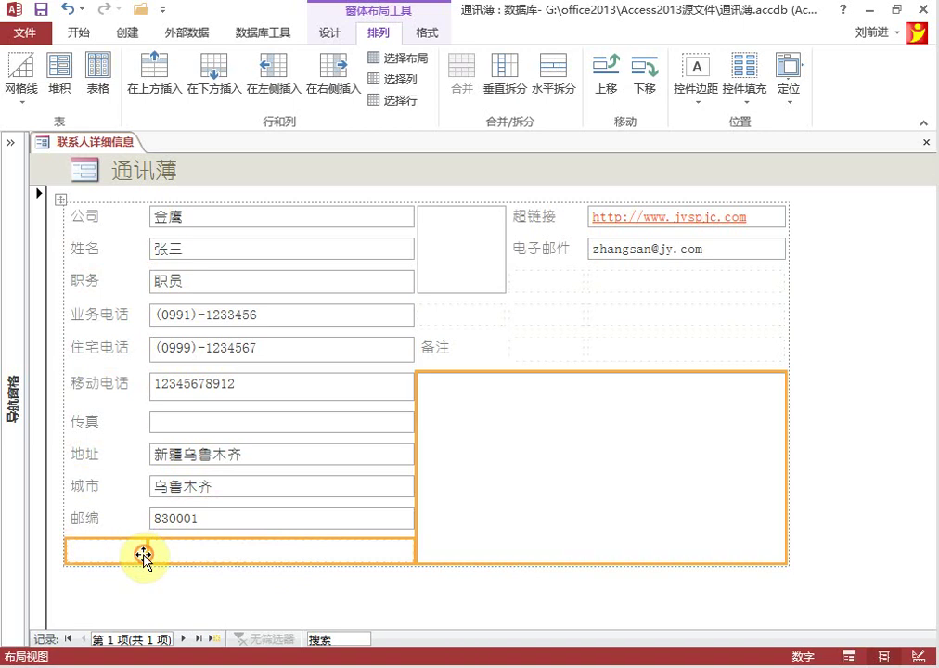
click(535, 486)
click(314, 555)
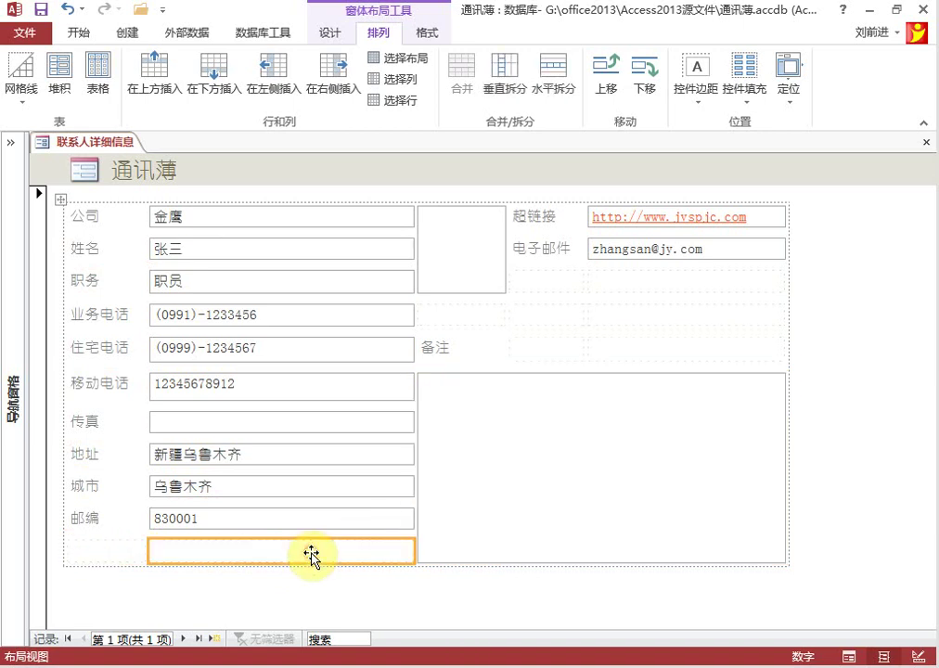
click(493, 430)
shift+click(460, 357)
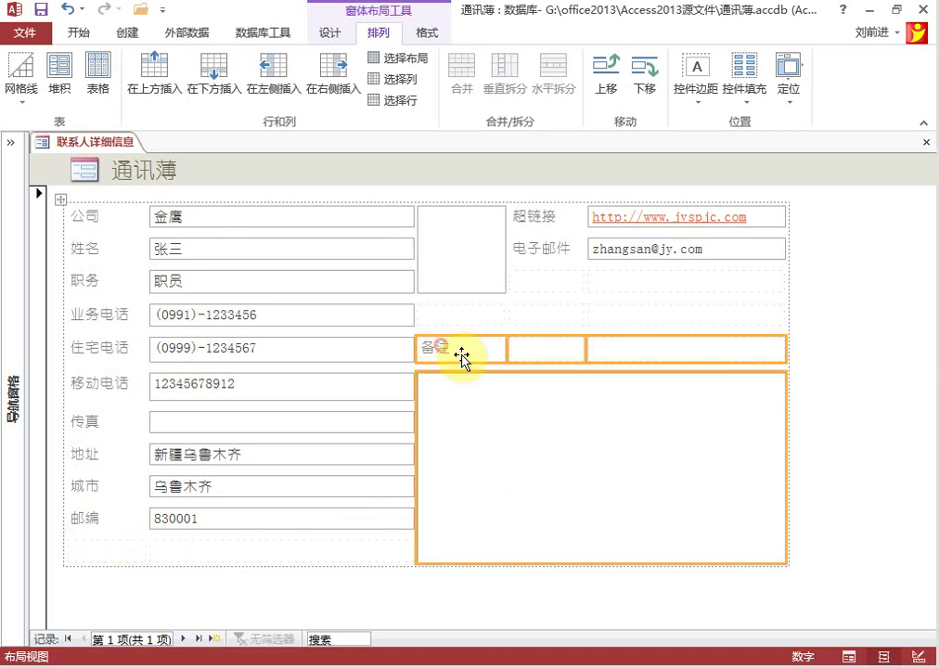
drag(448, 347, 448, 316)
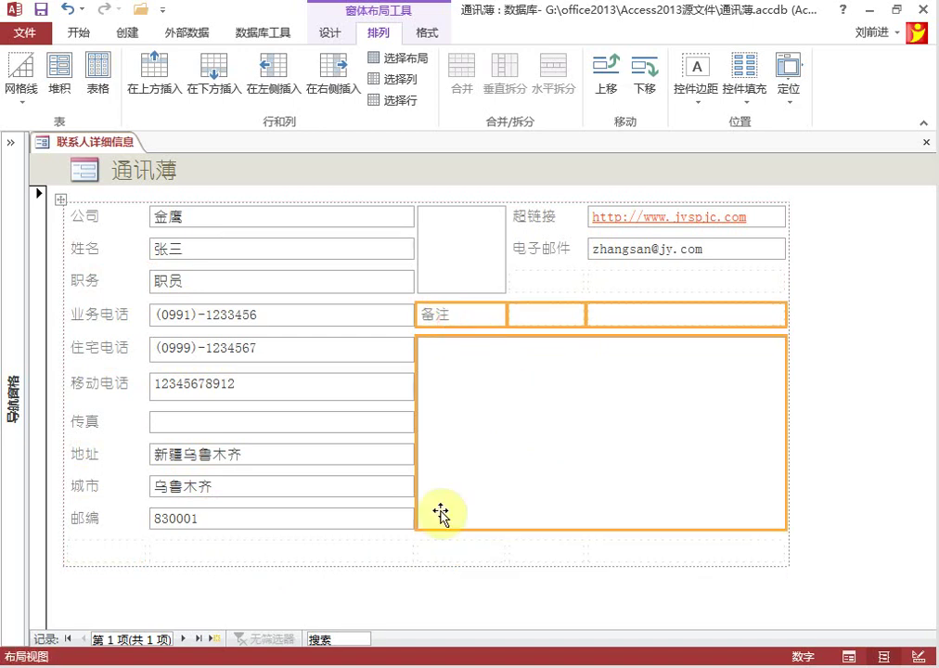
Delete the empty layout row beneath the 邮编 field.
click(155, 555)
right_click(158, 552)
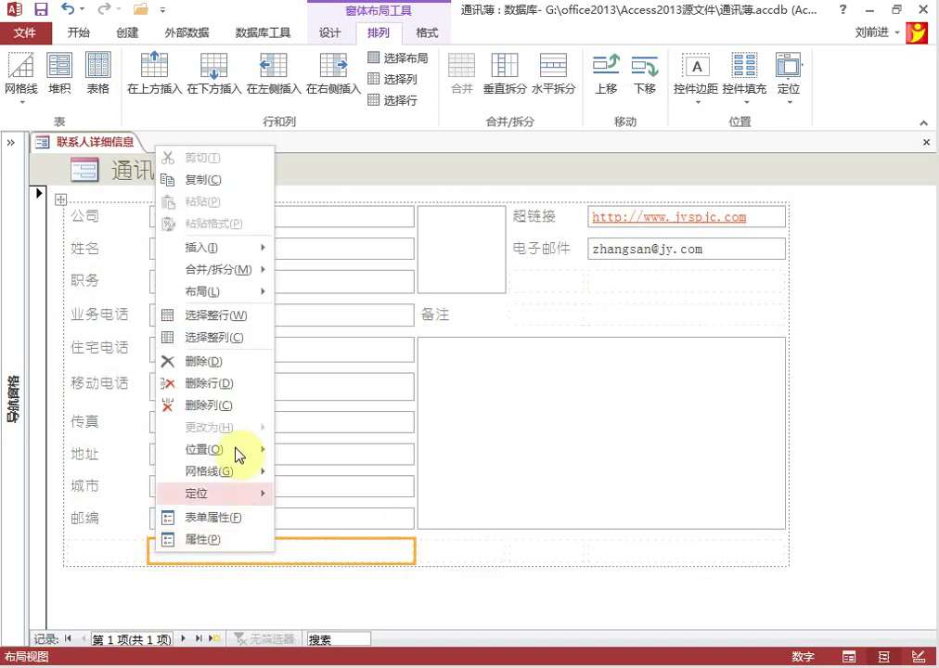
click(221, 383)
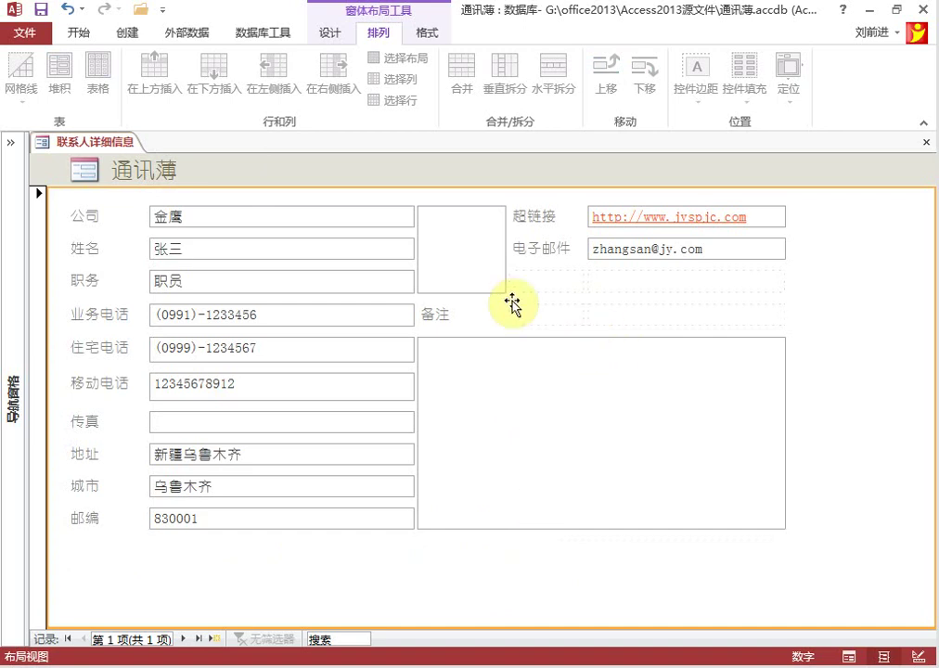
click(480, 249)
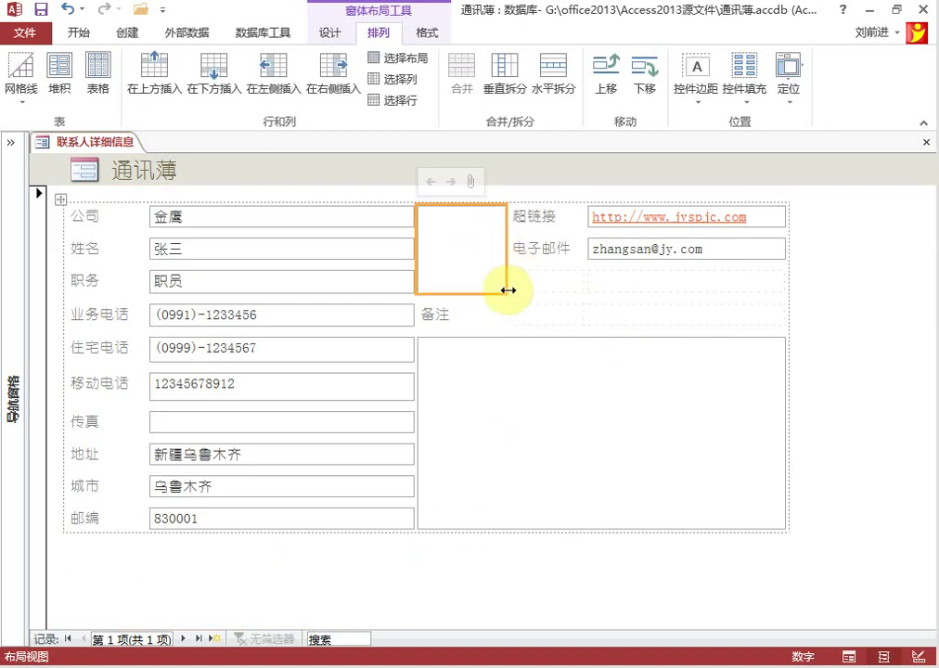
click(553, 249)
click(620, 321)
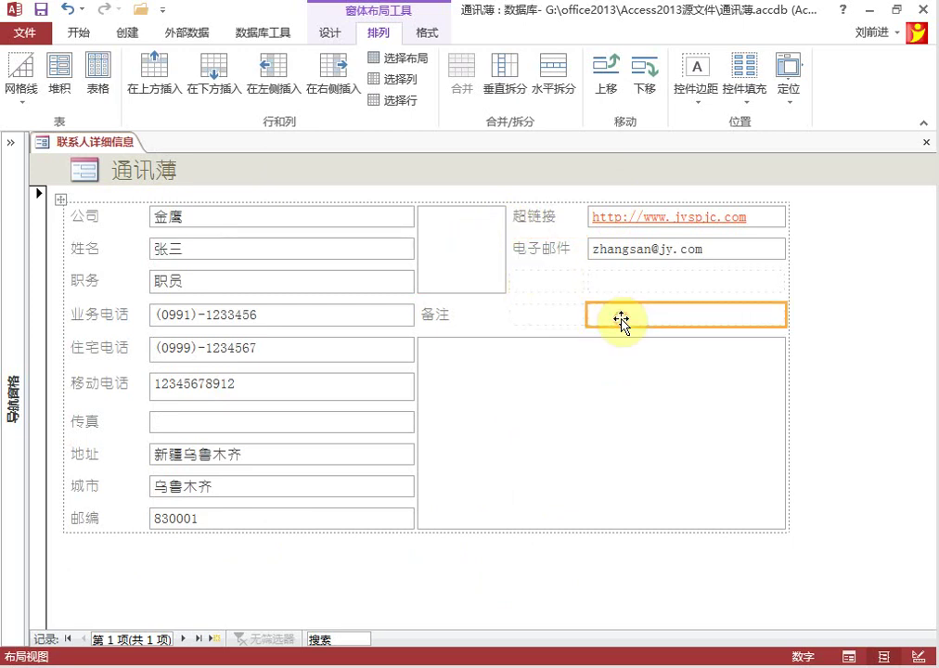
click(545, 369)
click(824, 350)
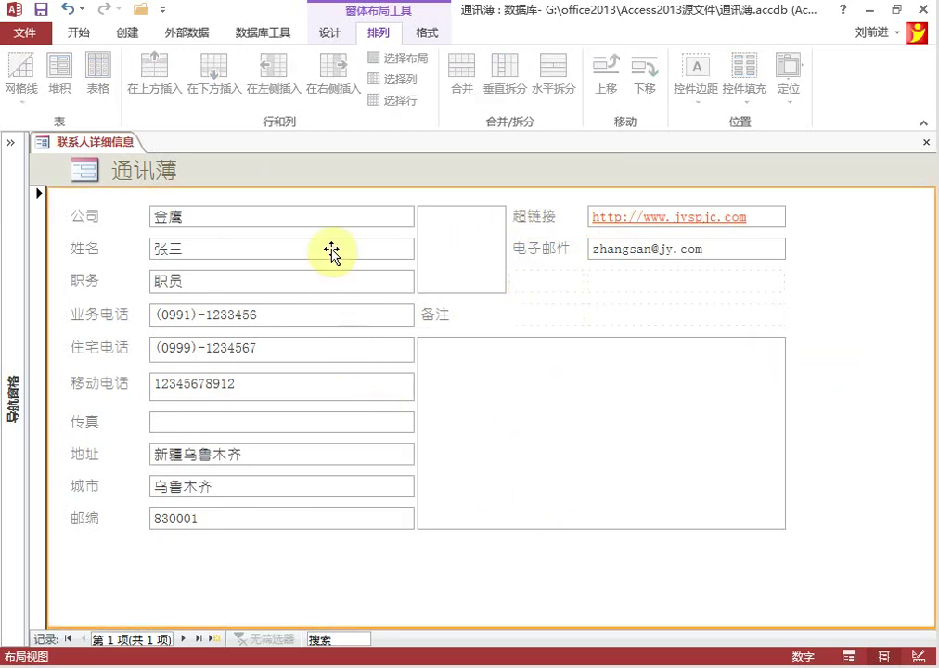
click(312, 225)
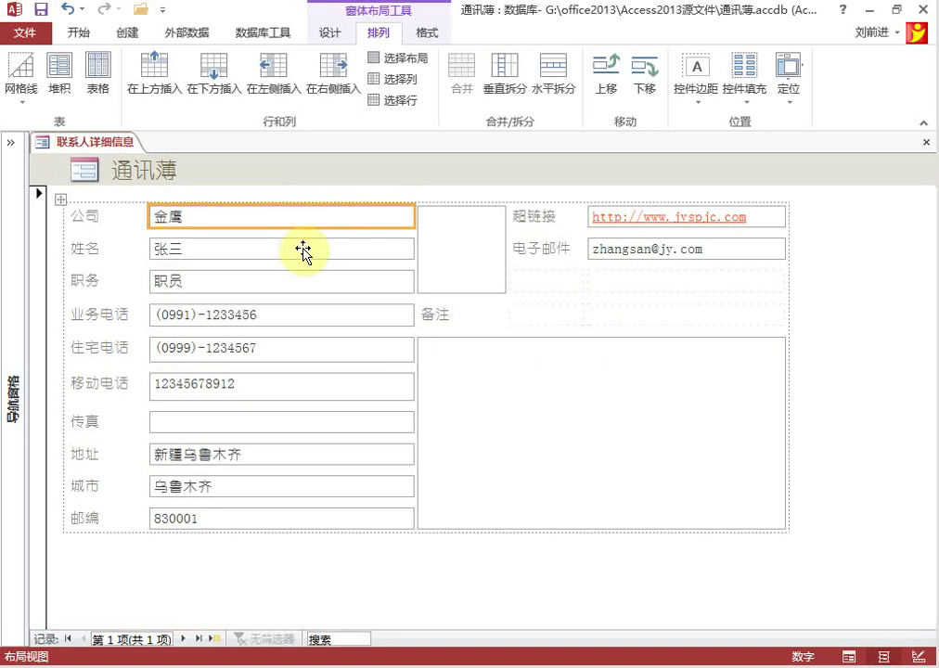
drag(303, 250, 262, 553)
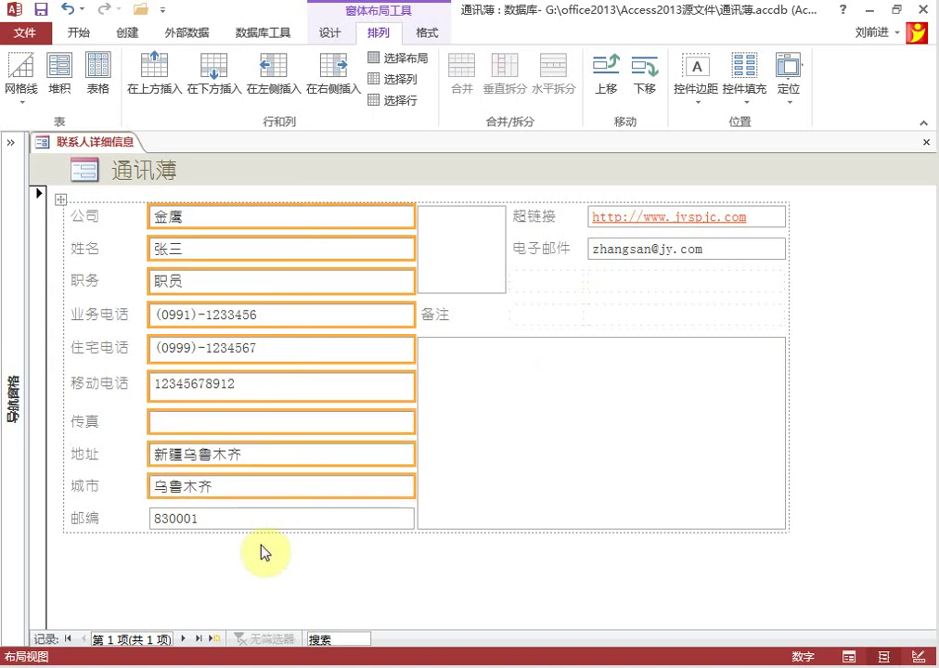
click(247, 516)
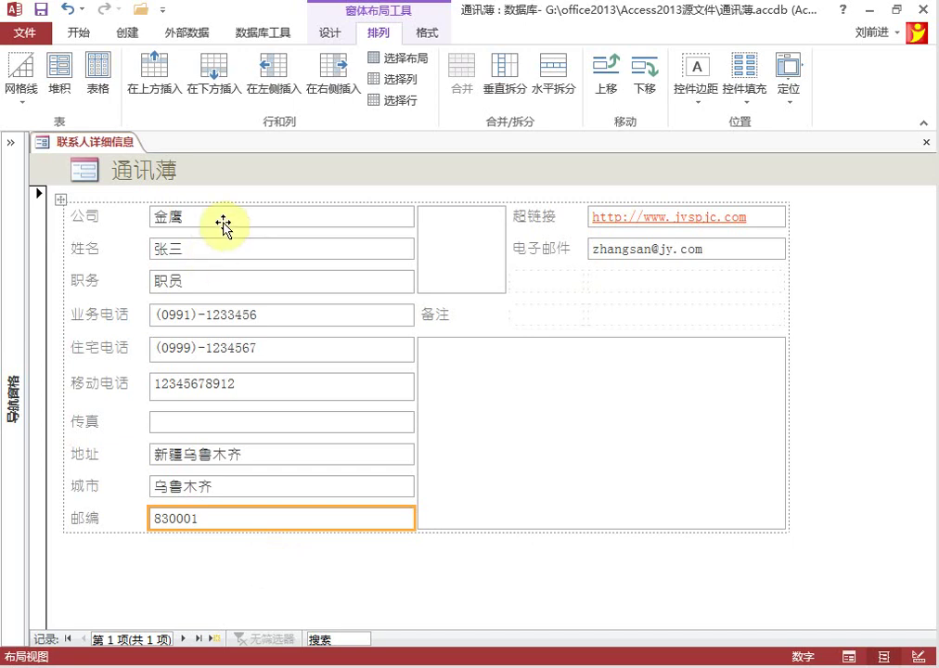
In Design View, size all labels and text boxes from 公司 to 邮编 to the shortest height (至最短).
right_click(121, 144)
click(192, 270)
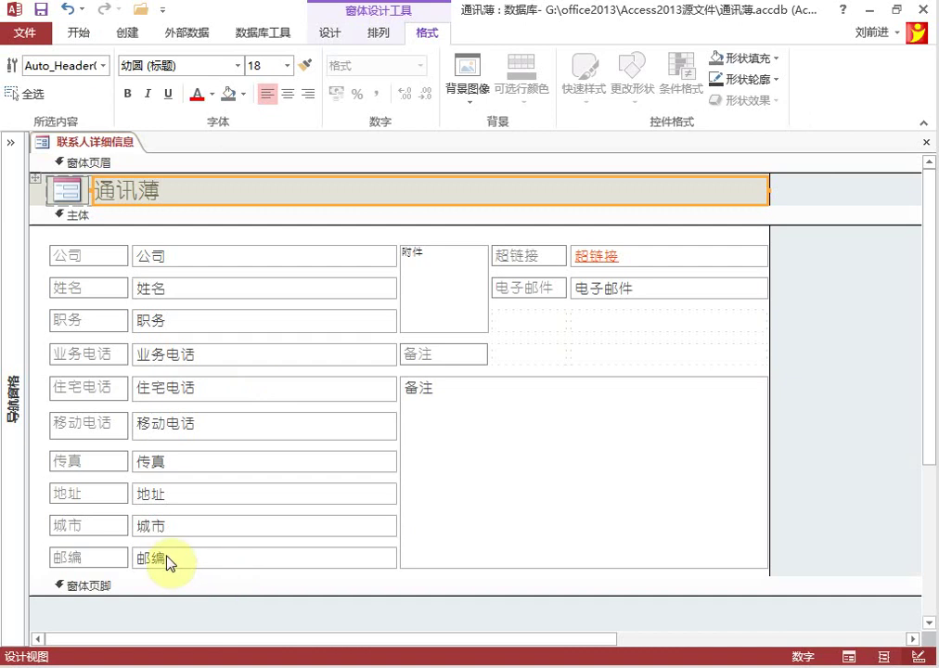
drag(46, 234, 221, 575)
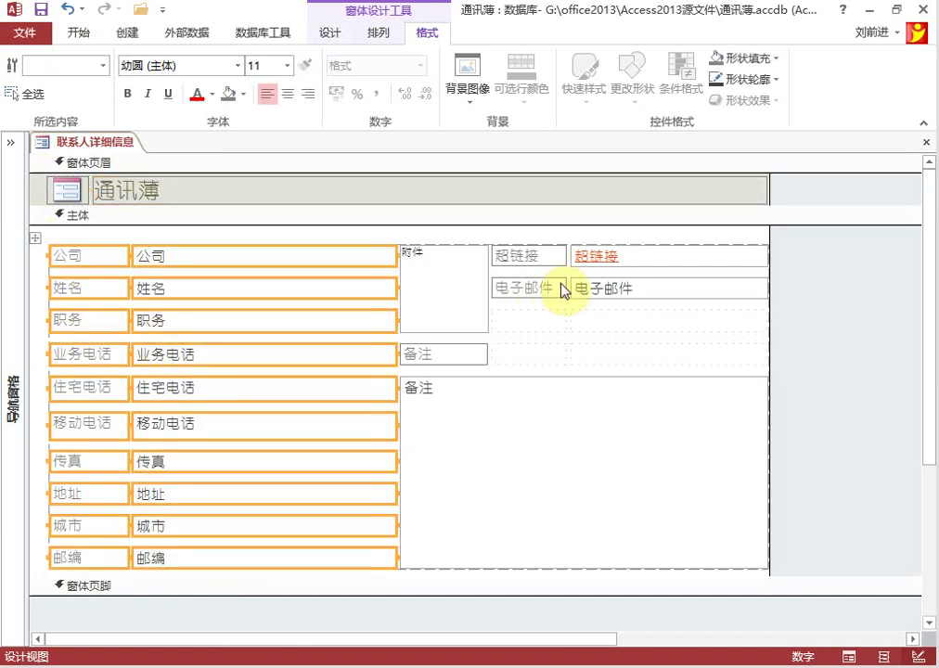
click(379, 32)
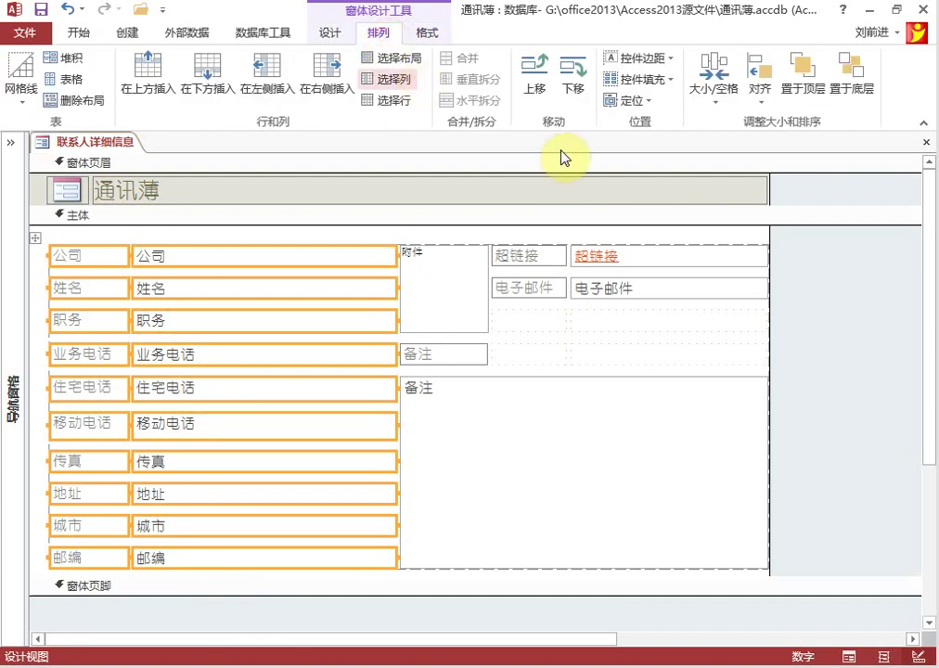
click(716, 110)
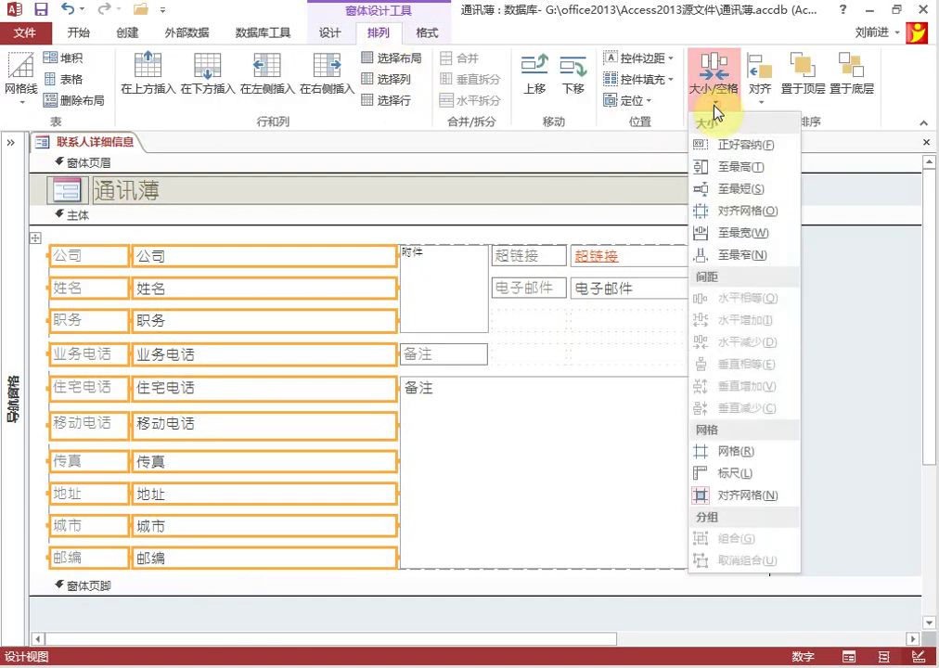
click(740, 191)
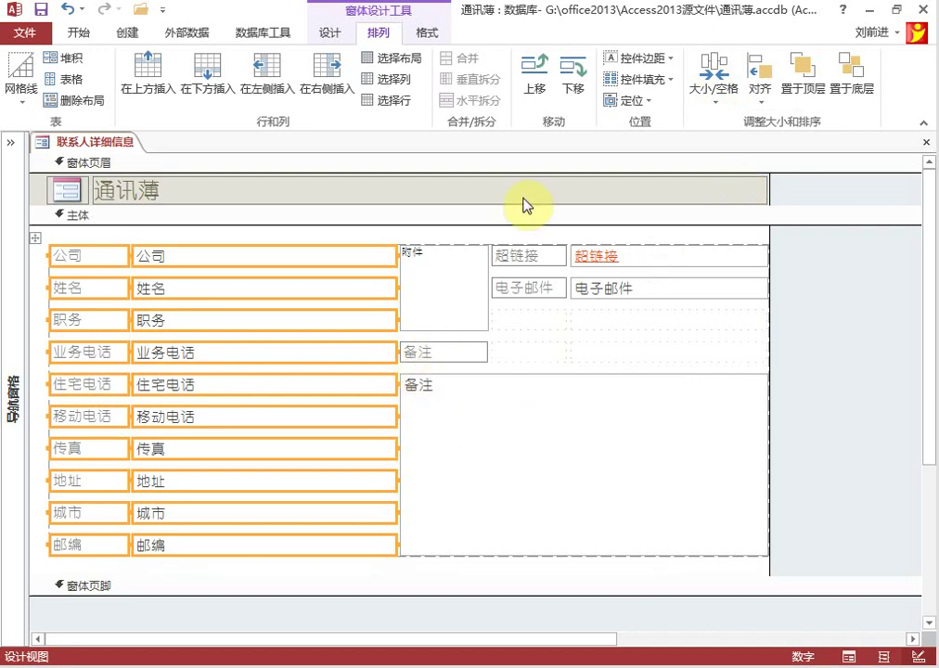
Set the control padding of the selected labels and text boxes to narrow (窄).
click(665, 88)
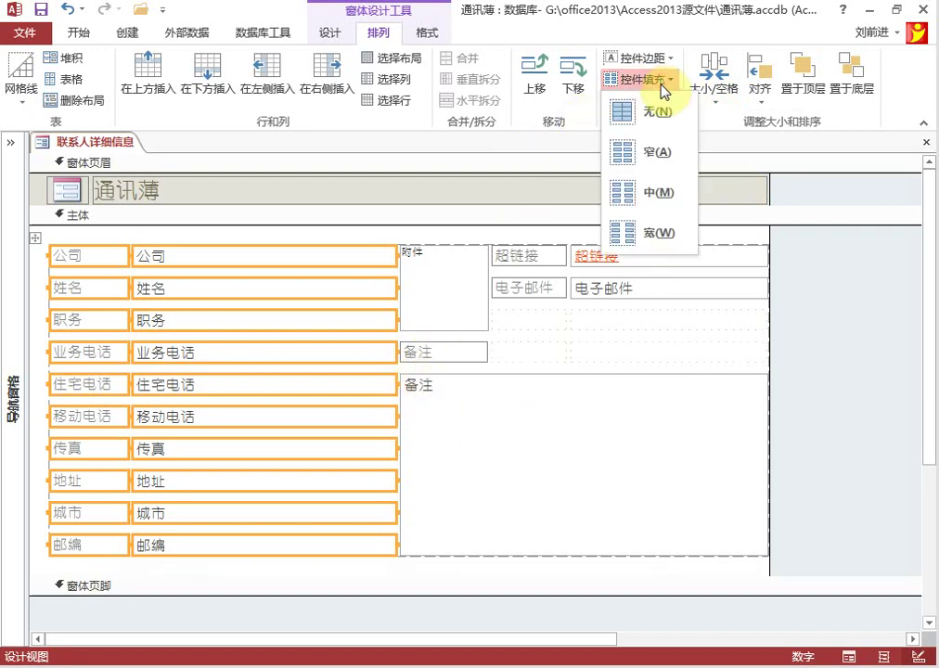
click(628, 161)
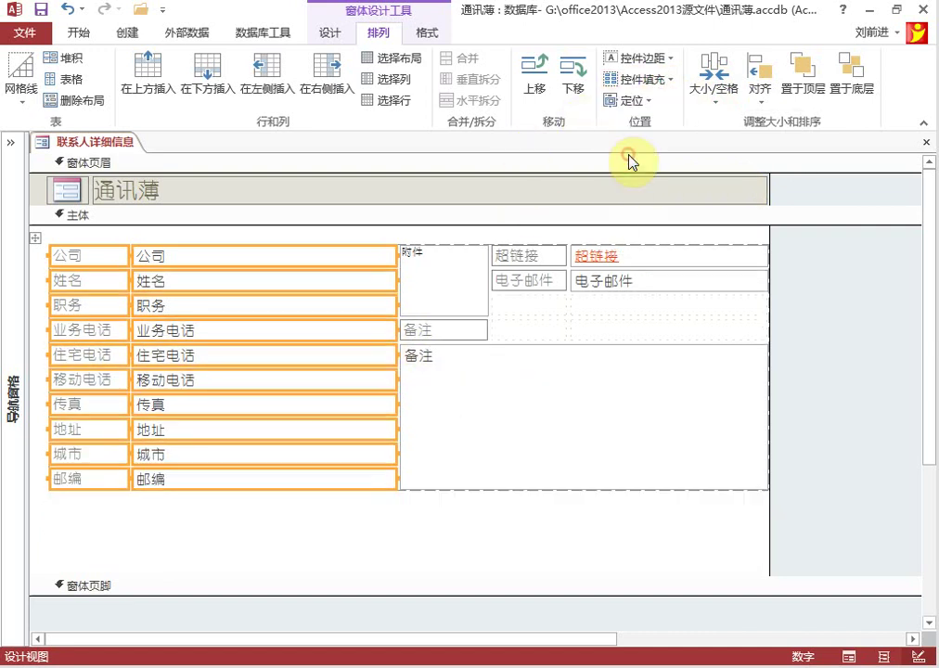
click(795, 356)
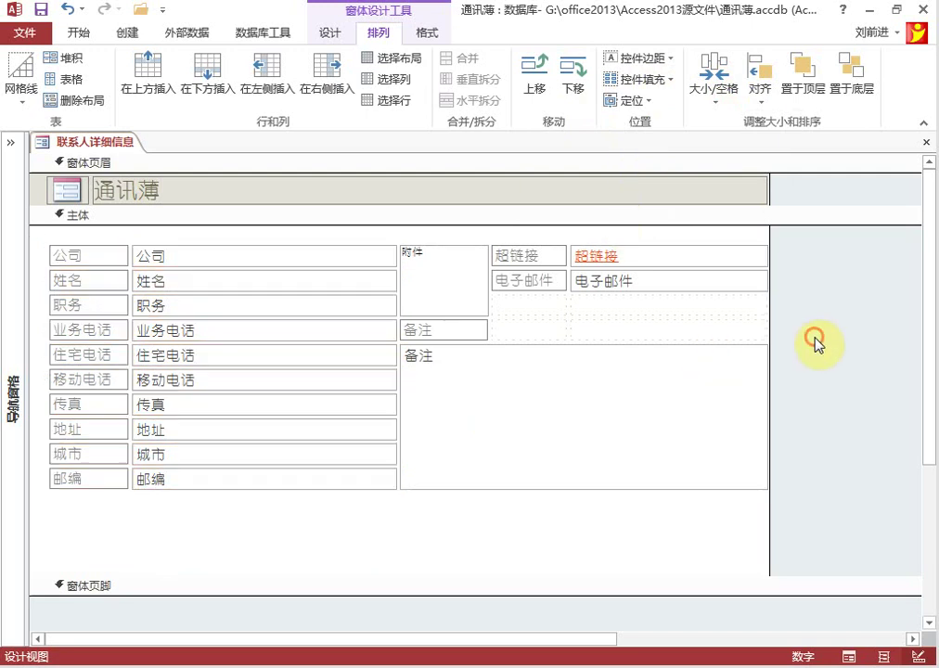
right_click(109, 151)
key(Escape)
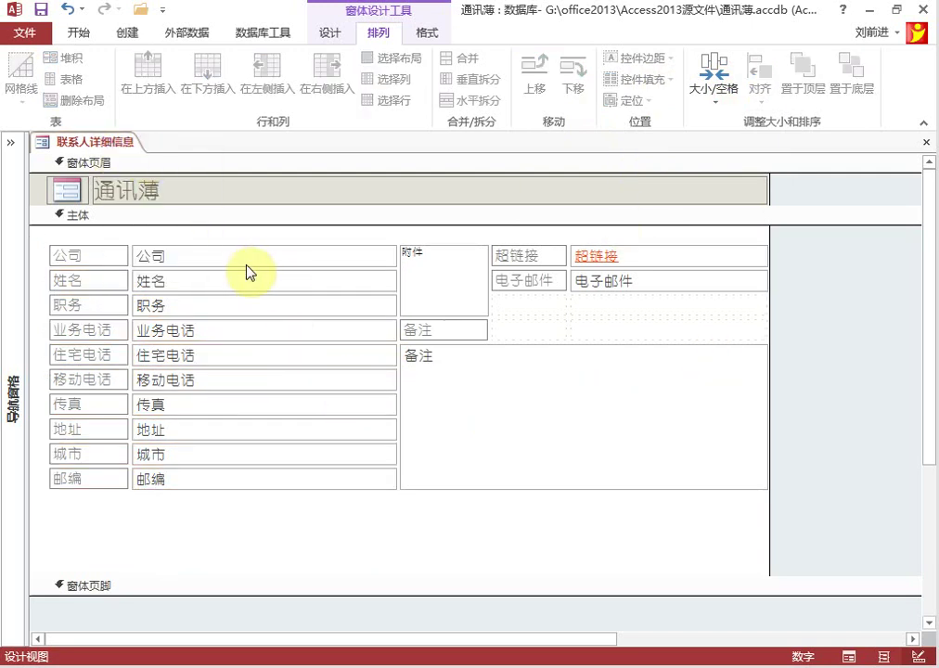
Change the title in the form header to 联系人详细信息.
click(139, 192)
double_click(167, 192)
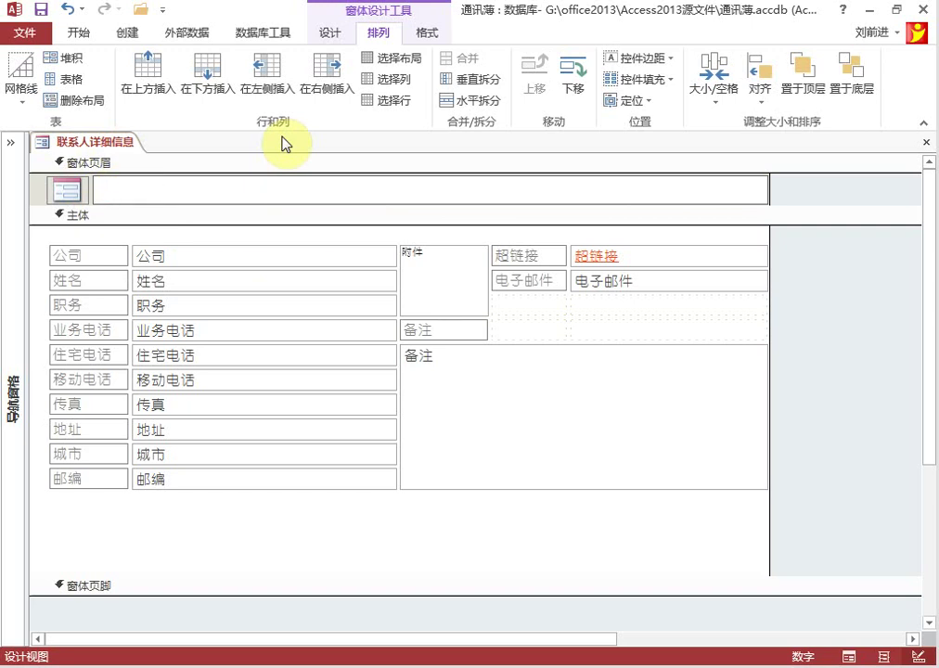
text(lianxiren)
key(space)
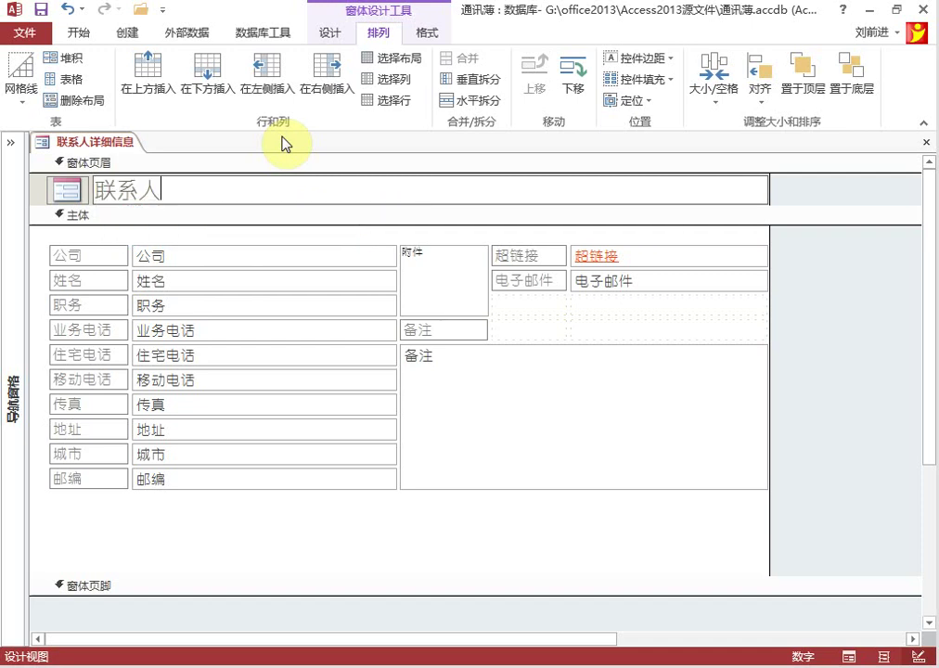
text(xiangxi)
key(space)
text(xinxi)
key(space)
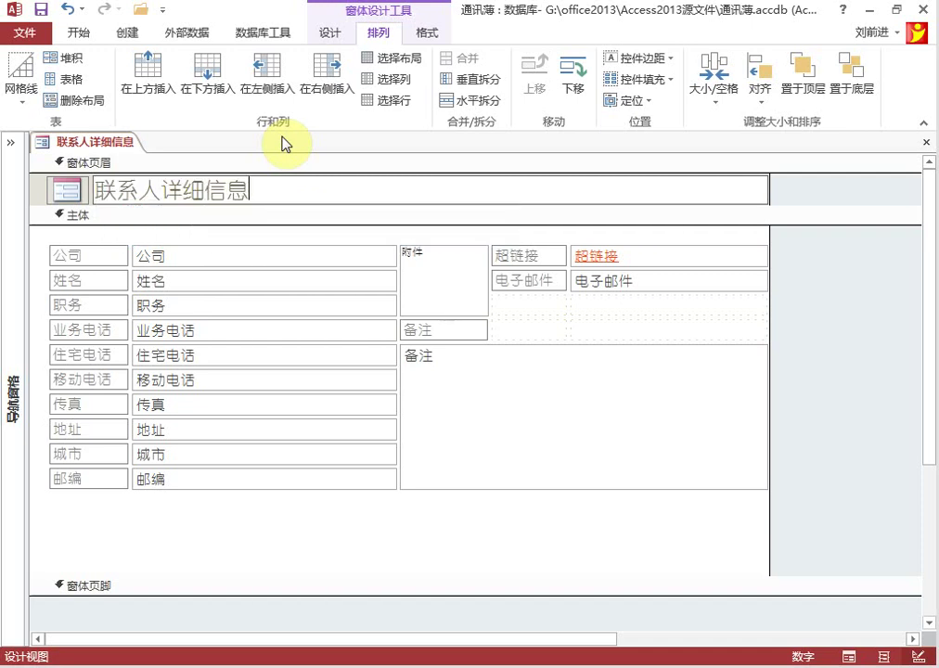
drag(273, 189, 178, 189)
click(232, 193)
click(860, 351)
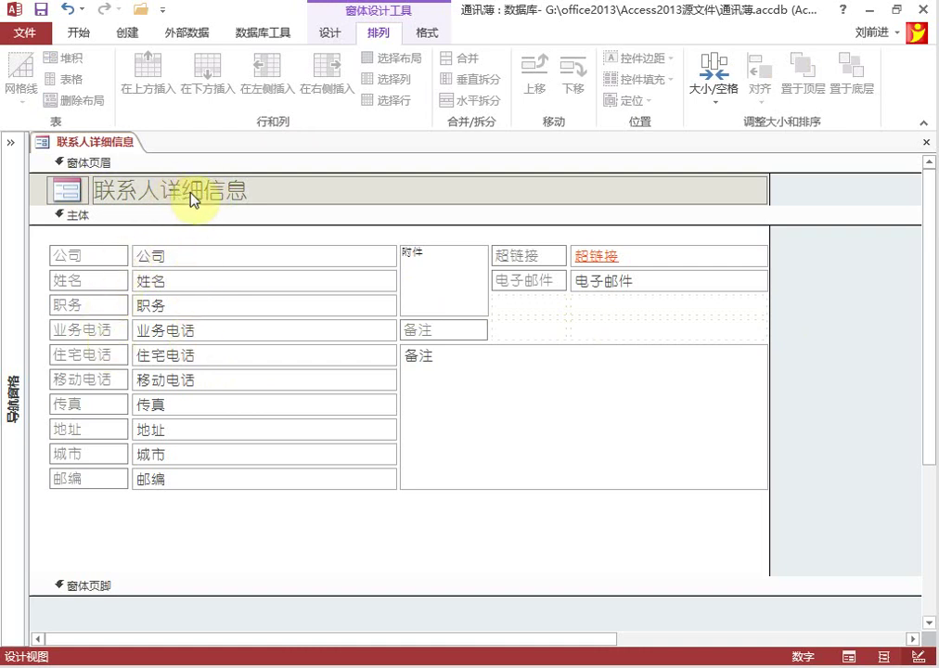
Replace the logo image in the form header with the Chrysanthemum picture and save the form.
click(73, 193)
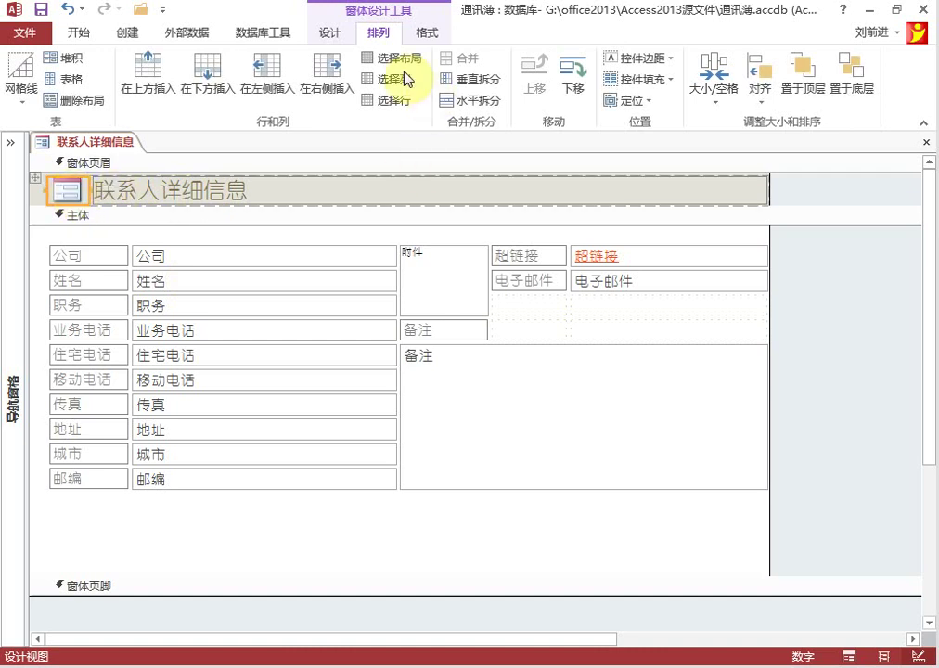
click(336, 33)
click(678, 76)
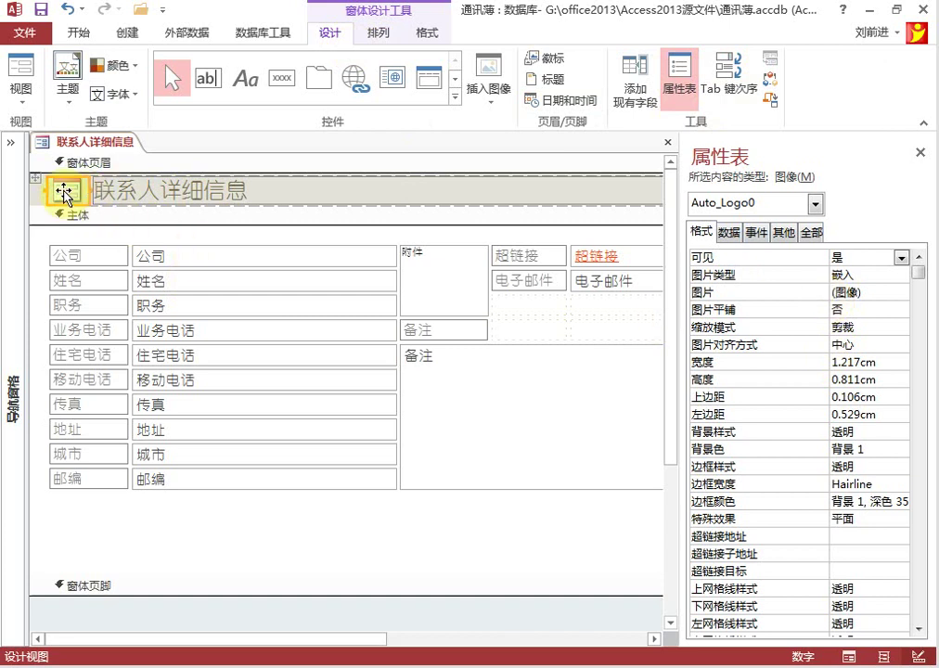
click(882, 295)
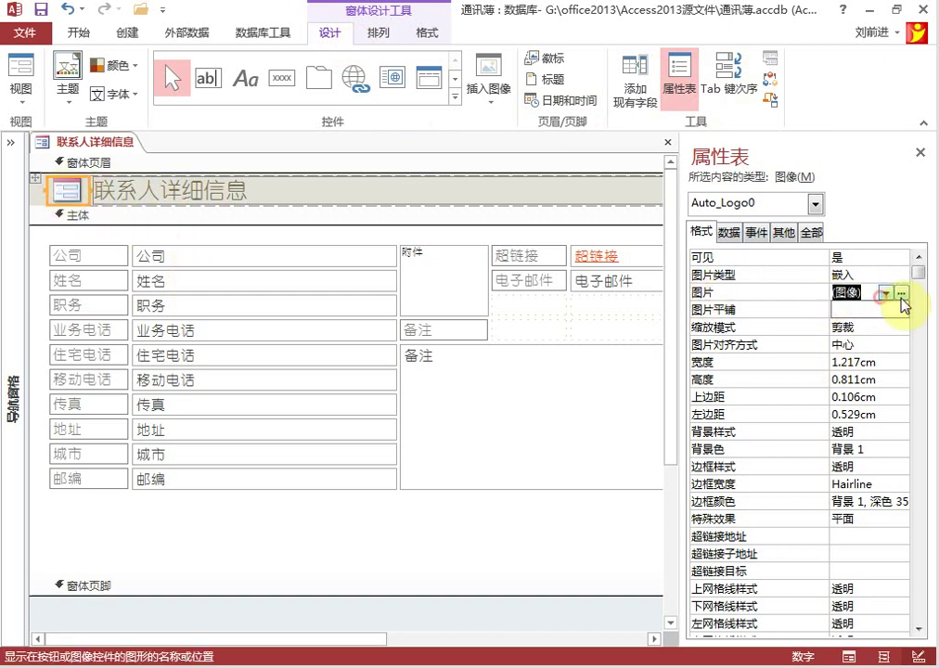
click(901, 293)
double_click(295, 144)
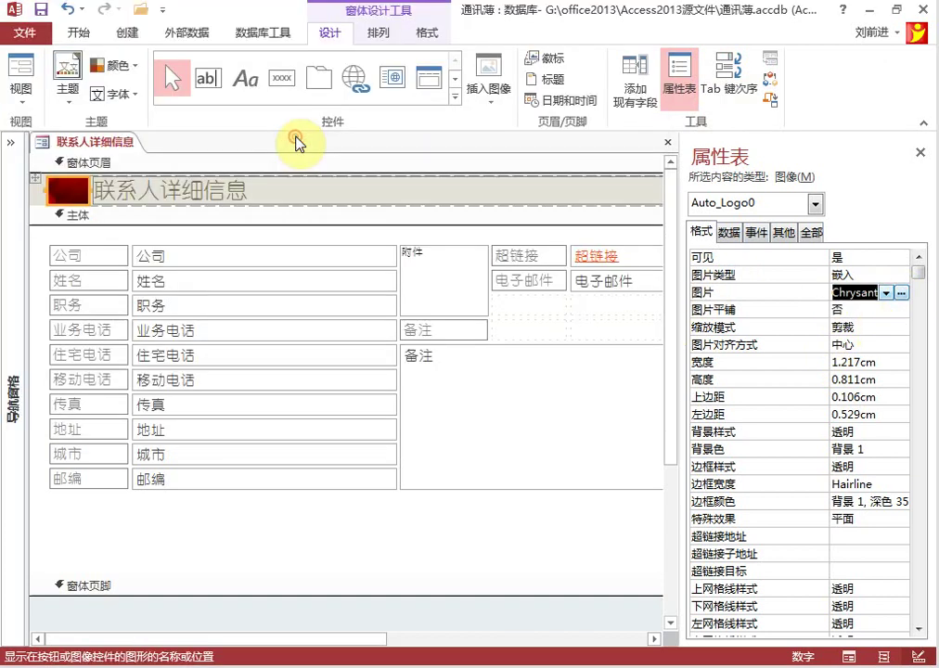
click(487, 540)
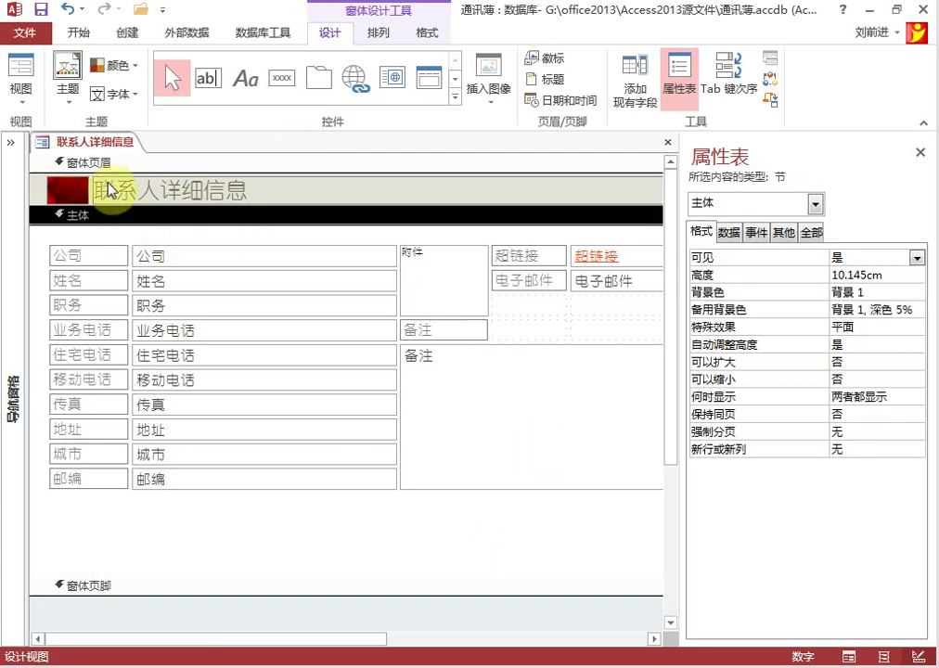
right_click(101, 143)
click(130, 149)
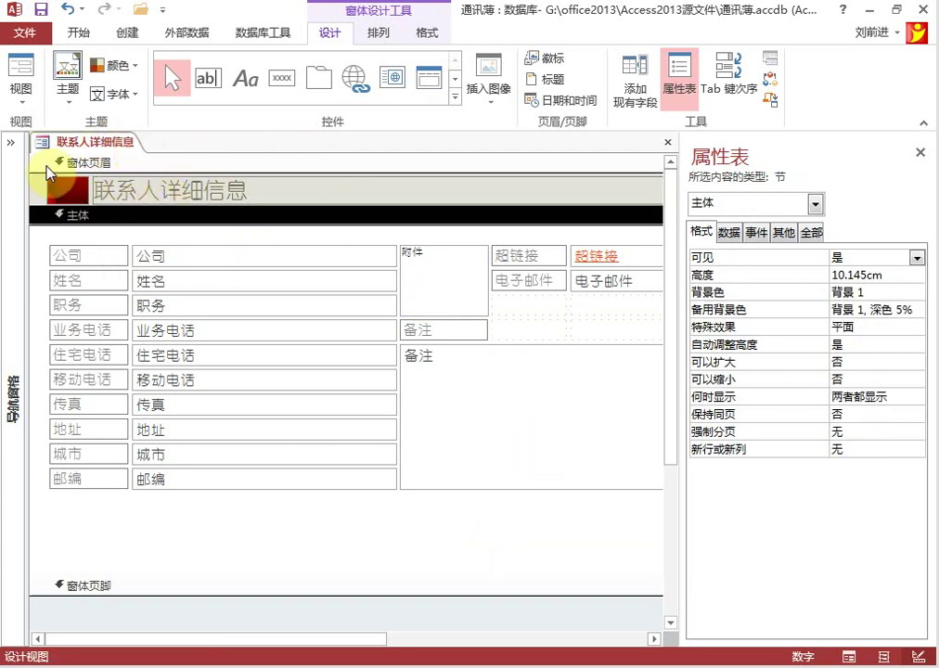
Open the 联系人列表 form in Design View and copy its three header command buttons.
click(11, 144)
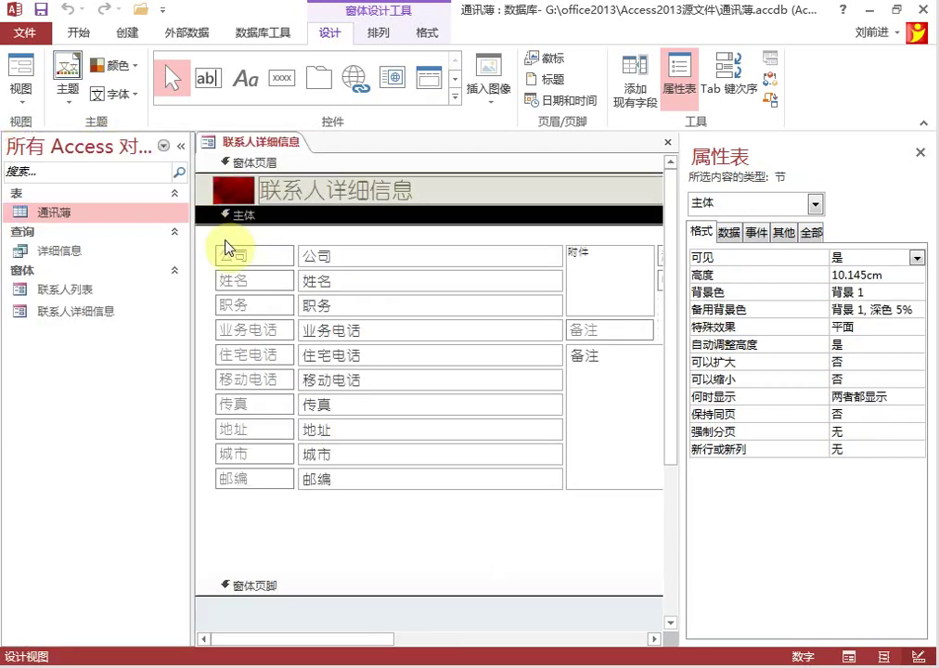
click(70, 297)
right_click(121, 293)
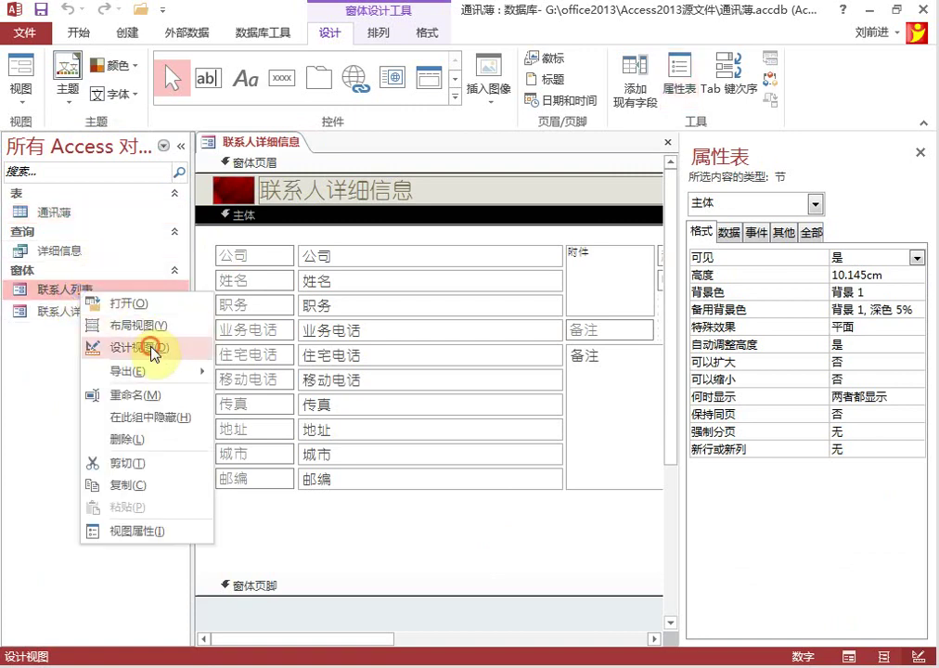
click(171, 350)
click(277, 219)
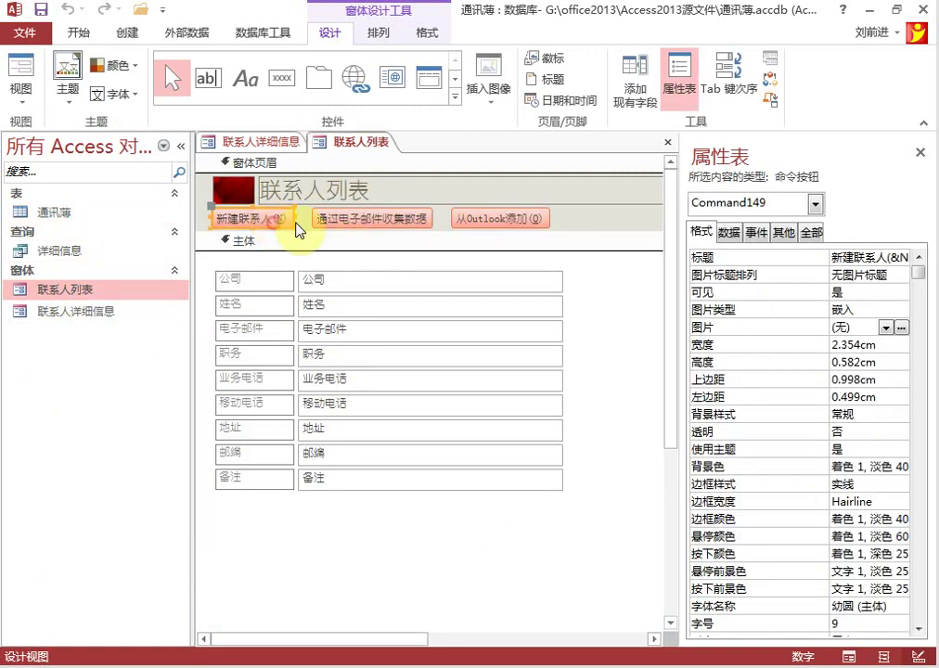
shift+click(359, 220)
shift+click(499, 221)
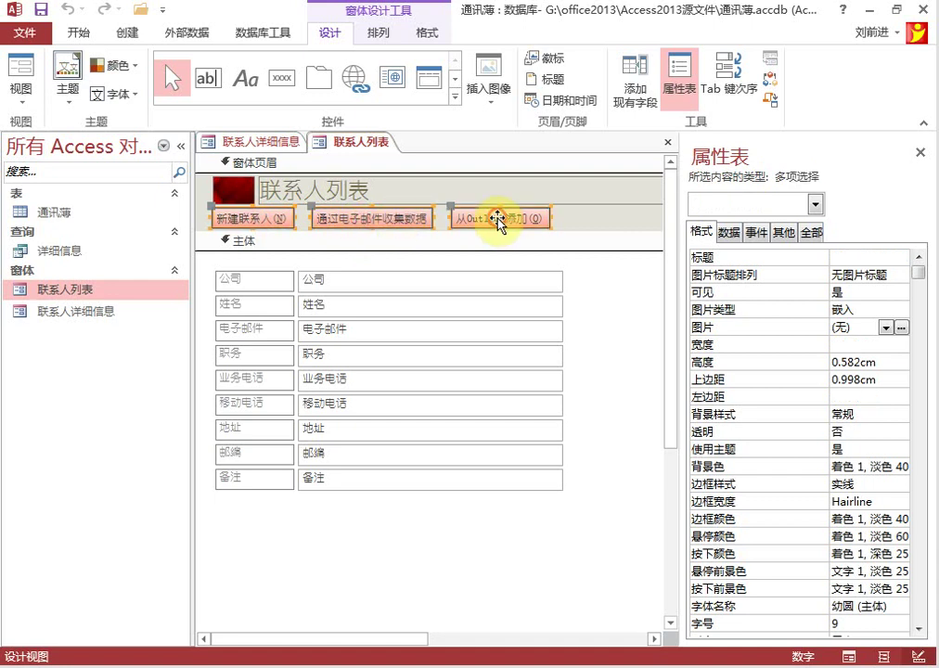
right_click(372, 223)
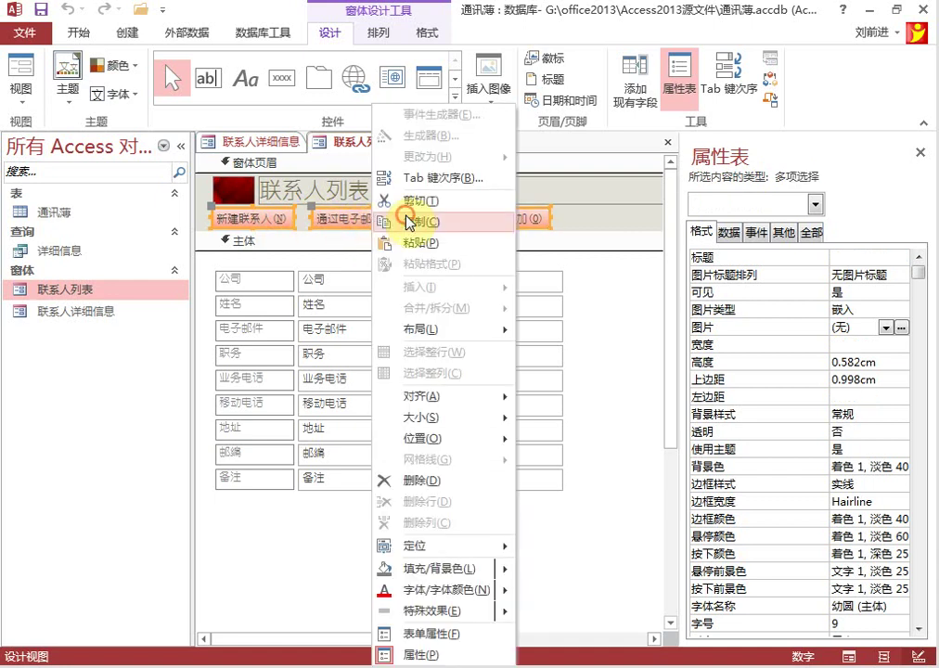
click(408, 222)
Paste the copied command buttons into the form header of 联系人详细信息, beneath the logo and title.
click(261, 146)
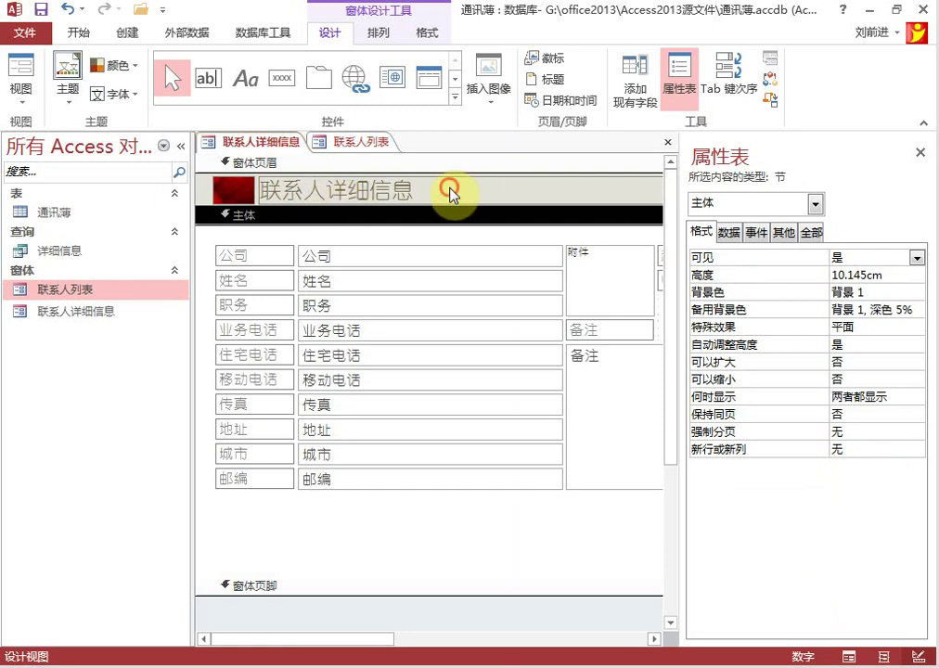
click(447, 188)
click(203, 199)
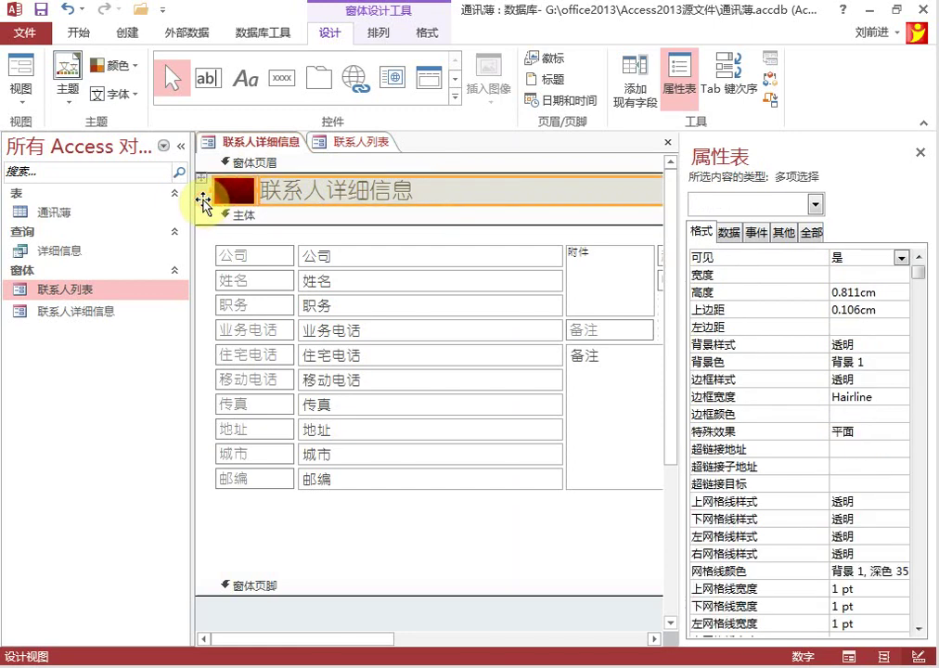
right_click(202, 200)
click(256, 240)
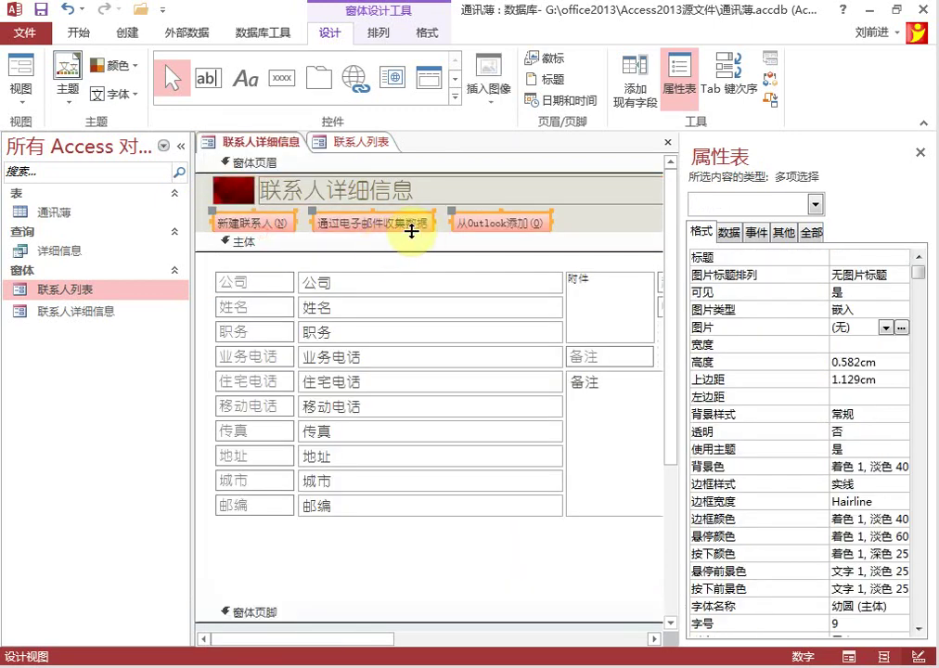
click(576, 228)
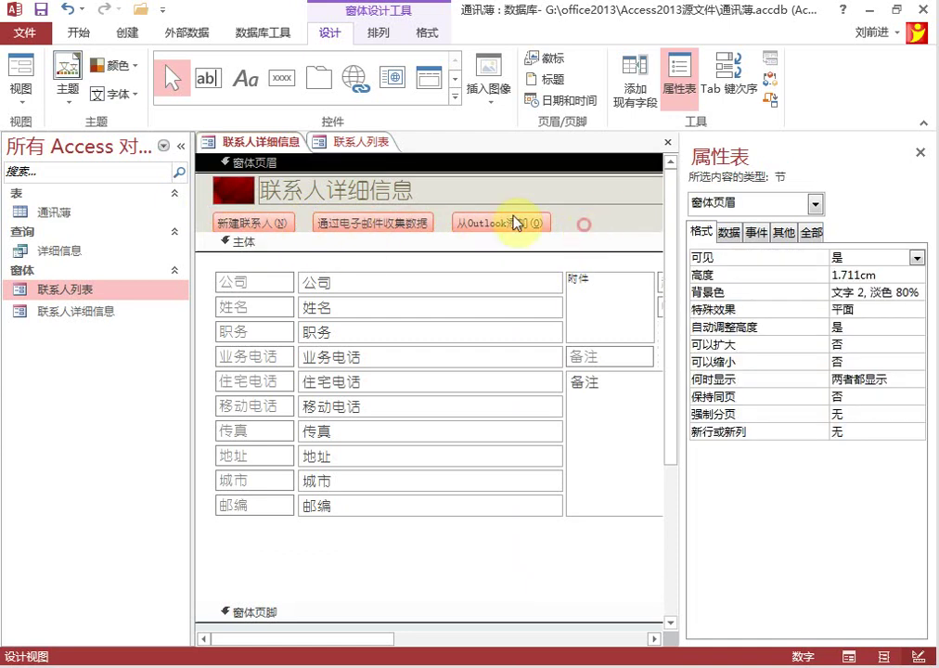
In Layout View, move the three header buttons together slightly upward to a top position of about 1 cm.
right_click(279, 143)
click(331, 248)
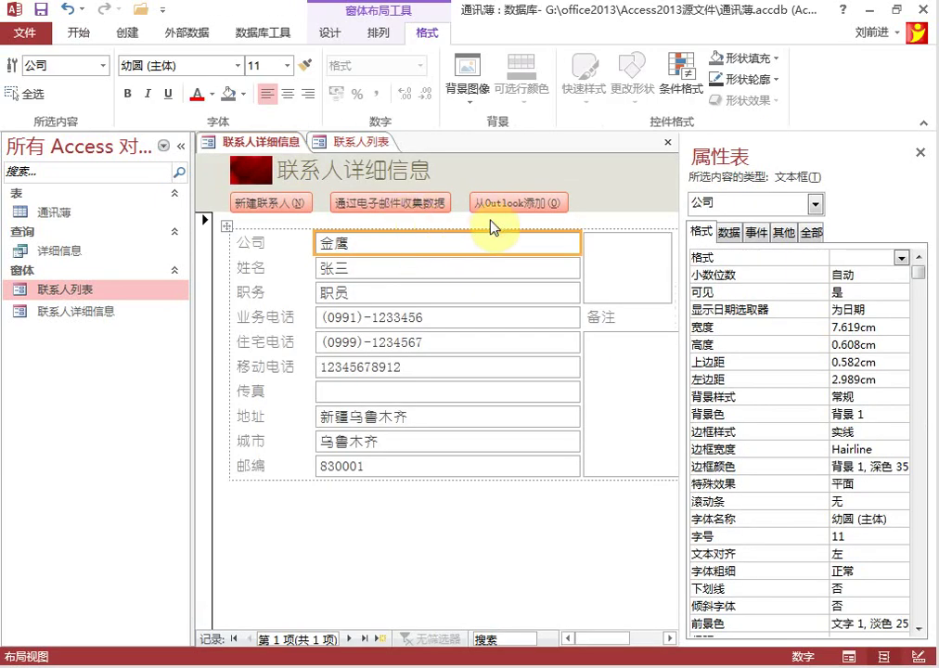
click(588, 217)
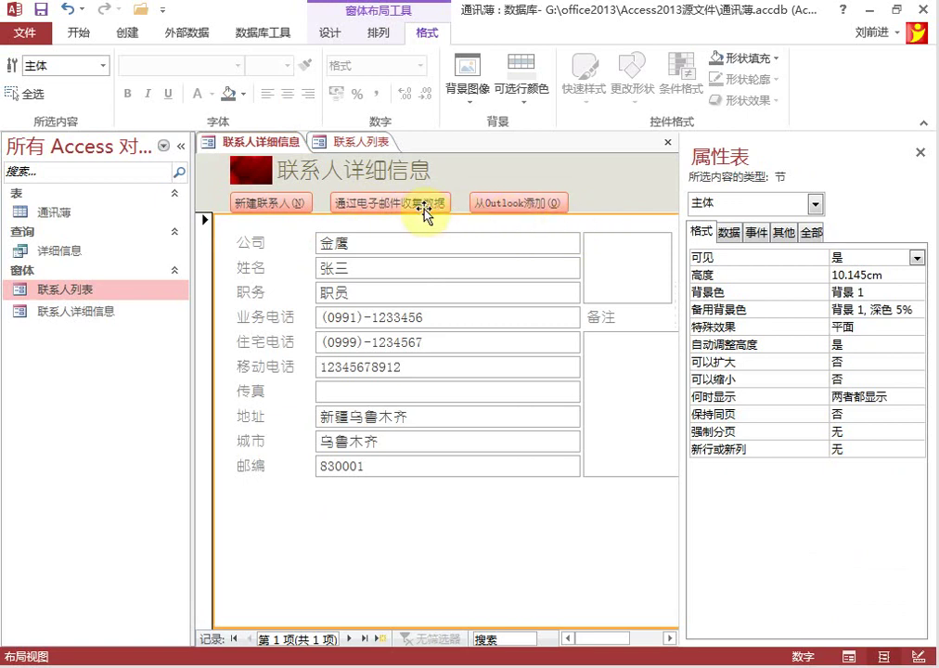
click(288, 202)
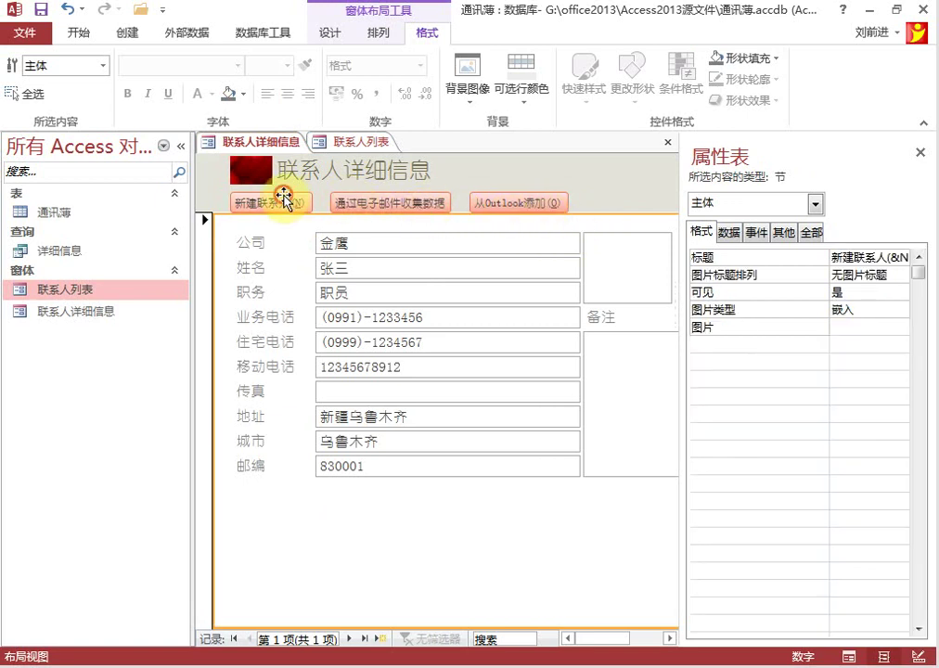
shift+click(383, 203)
shift+click(473, 203)
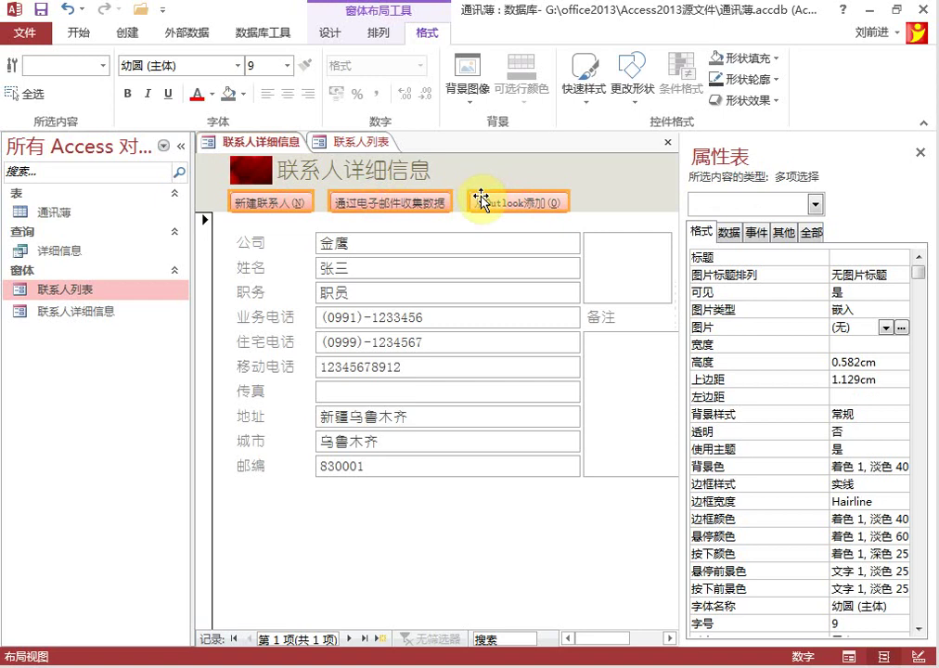
drag(479, 200, 491, 195)
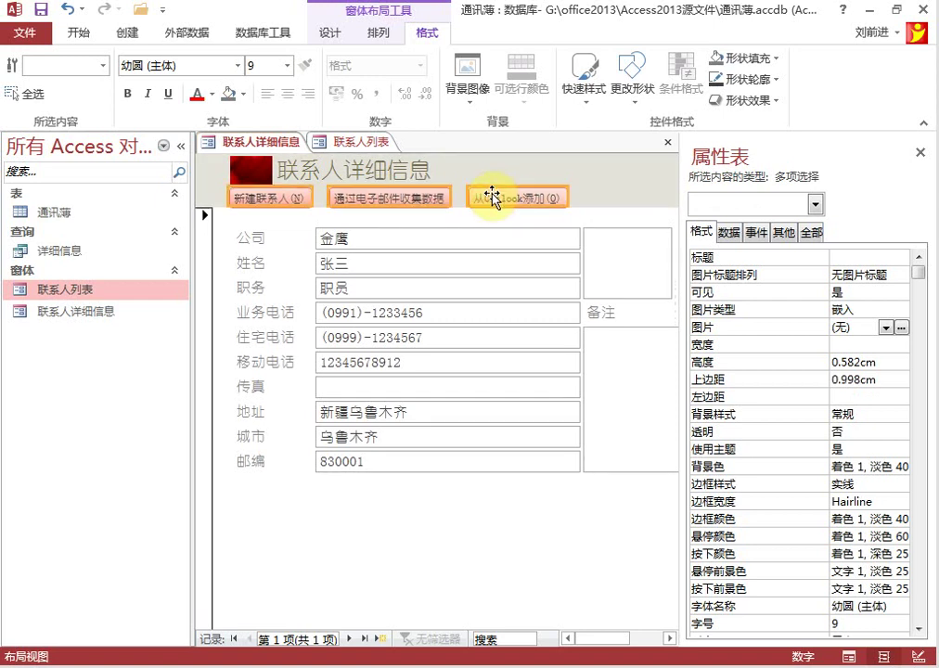
In Design View, increase the form header's height to about 1.8 cm, and check the whole form in Form View.
right_click(260, 144)
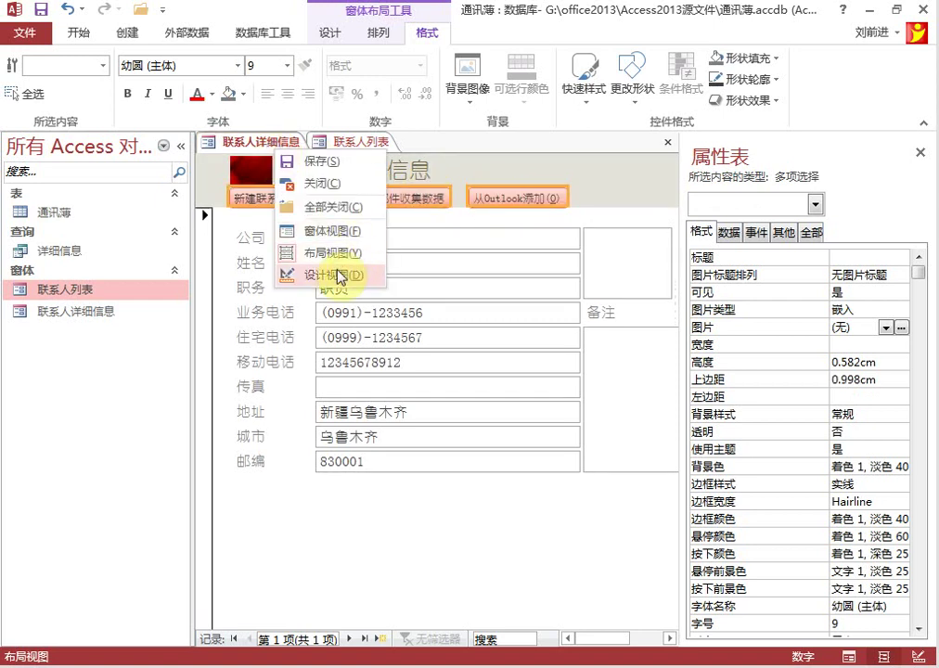
click(340, 275)
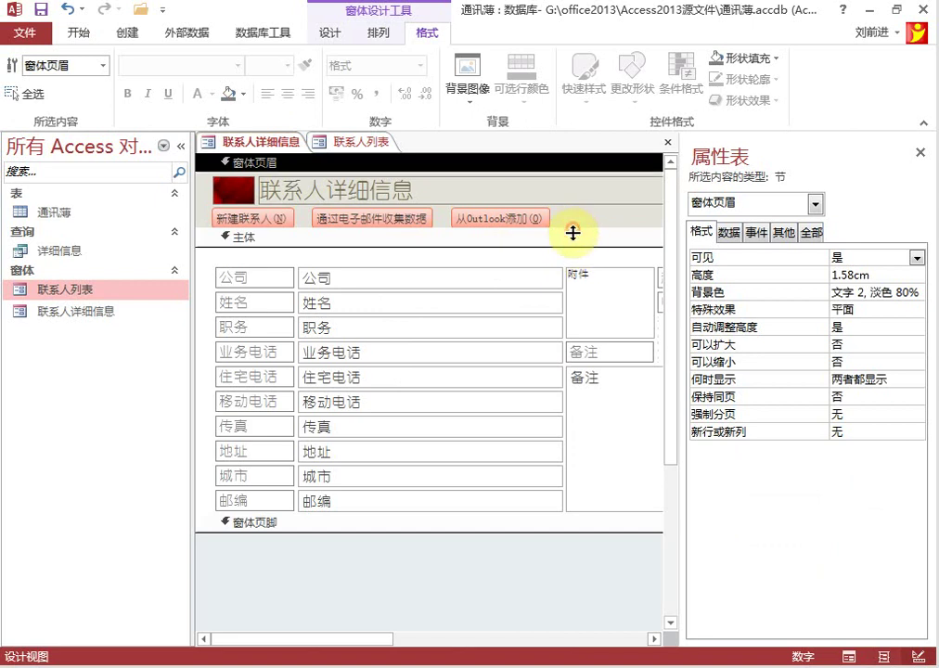
mouse_move(573, 242)
mouse_down()
mouse_move(571, 257)
mouse_move(565, 233)
mouse_up()
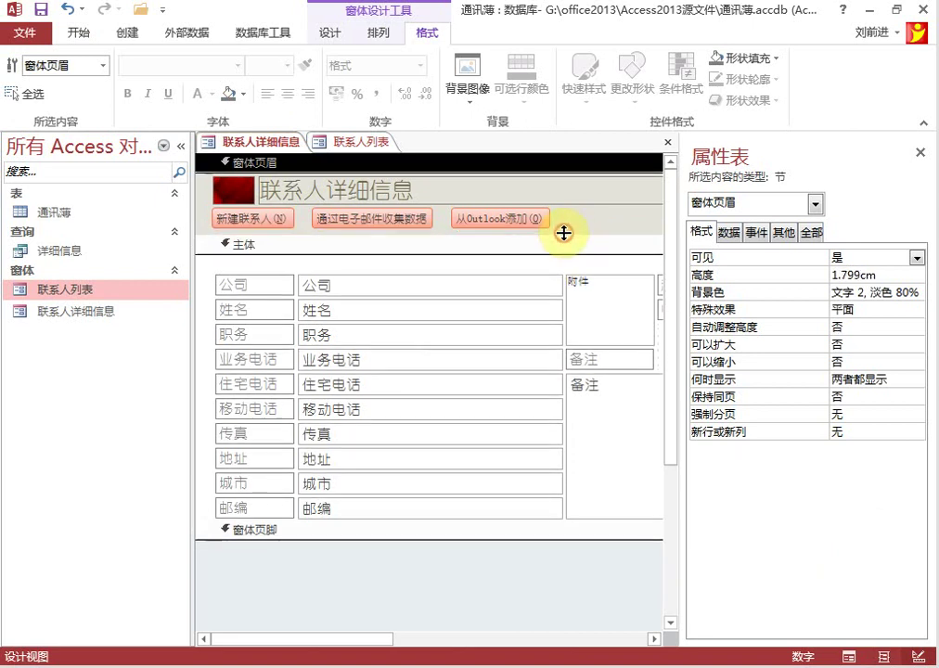
click(435, 566)
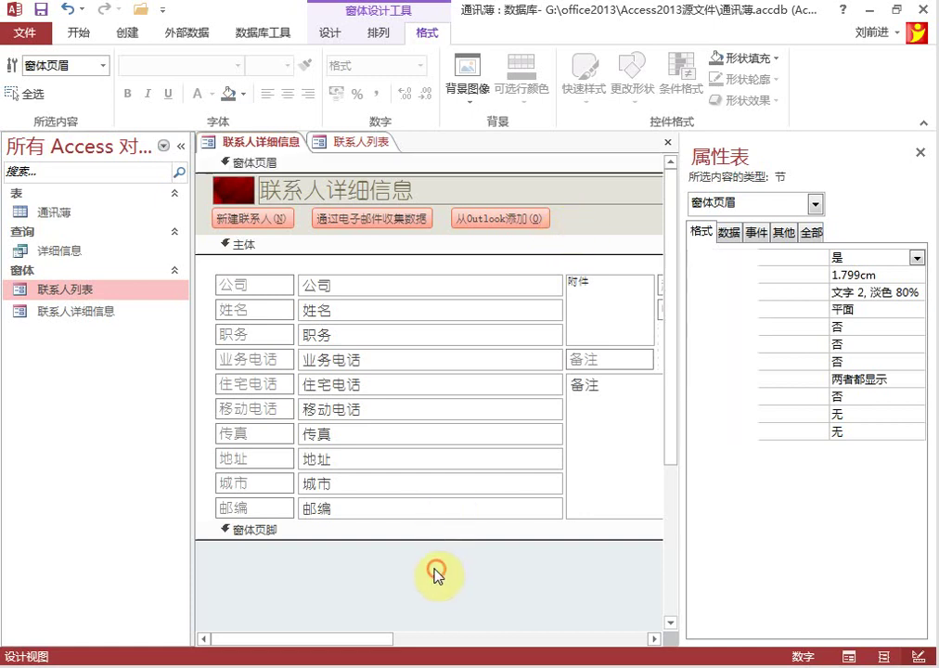
right_click(257, 142)
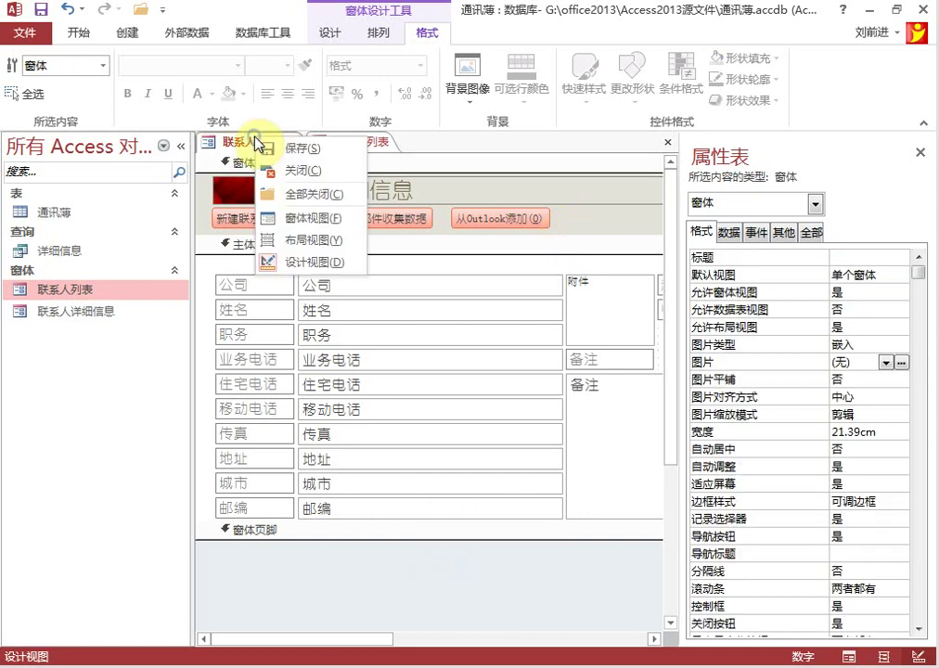
click(306, 219)
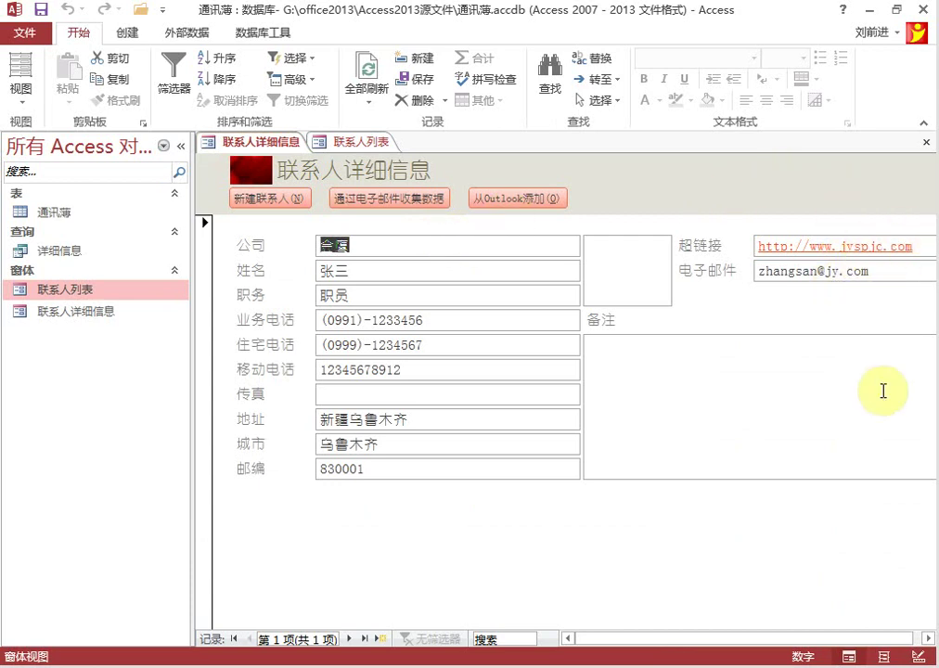
click(180, 145)
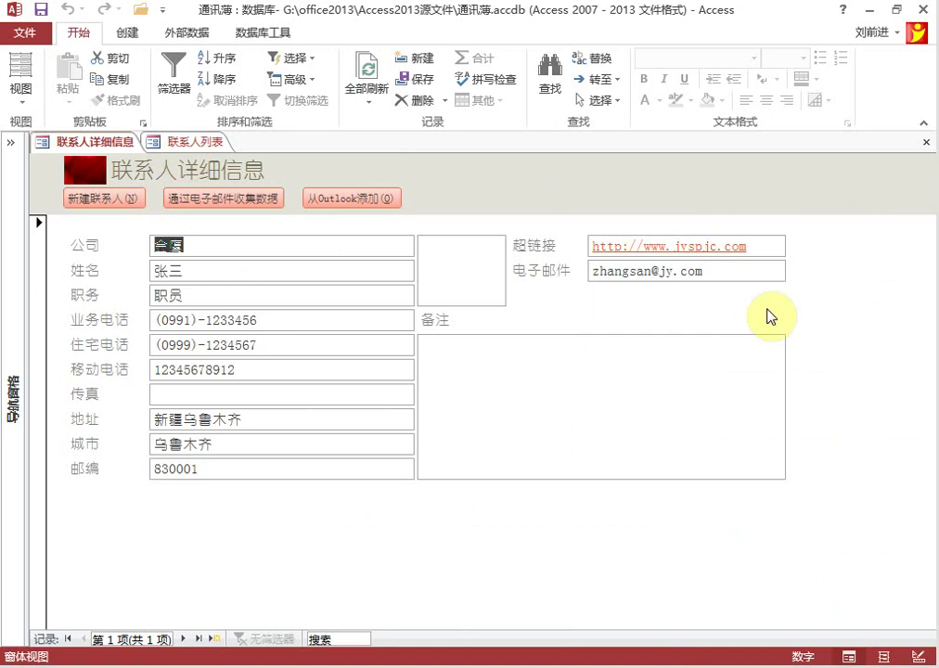
click(10, 143)
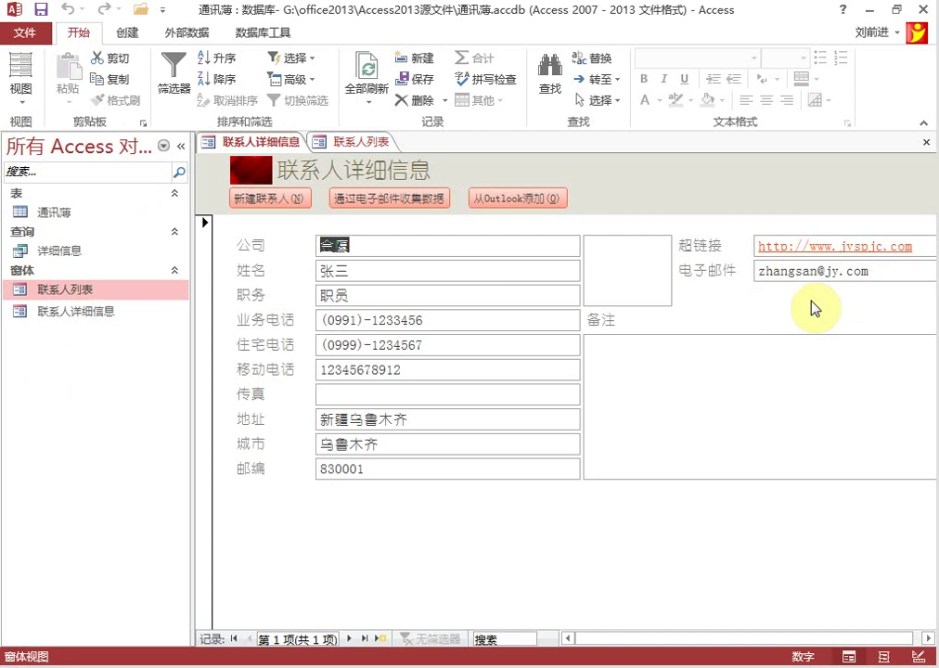
Return 联系人详细信息 to Design View and slightly narrow the column of the 附件 control.
right_click(268, 158)
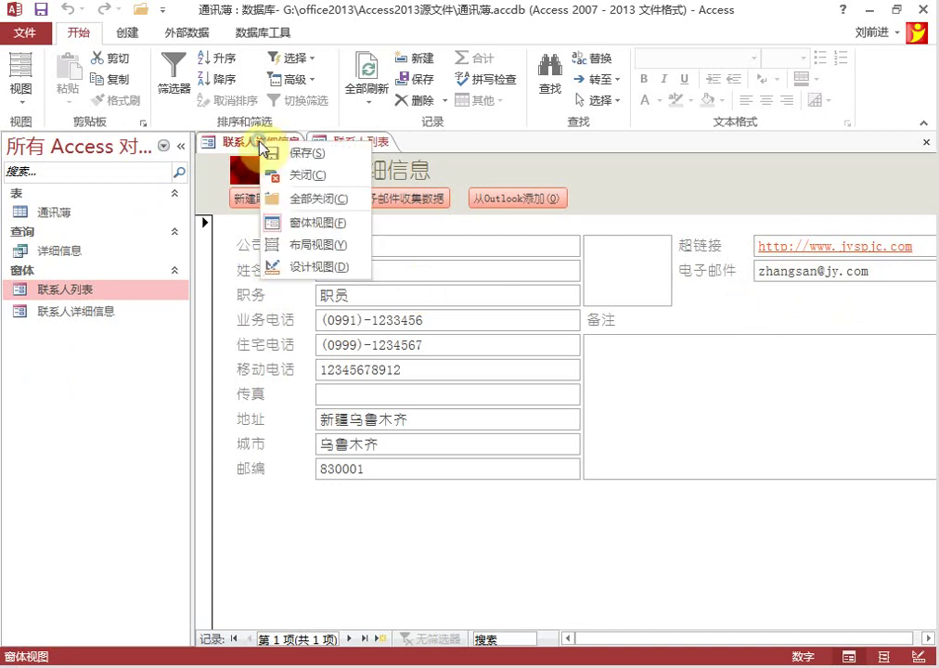
click(306, 267)
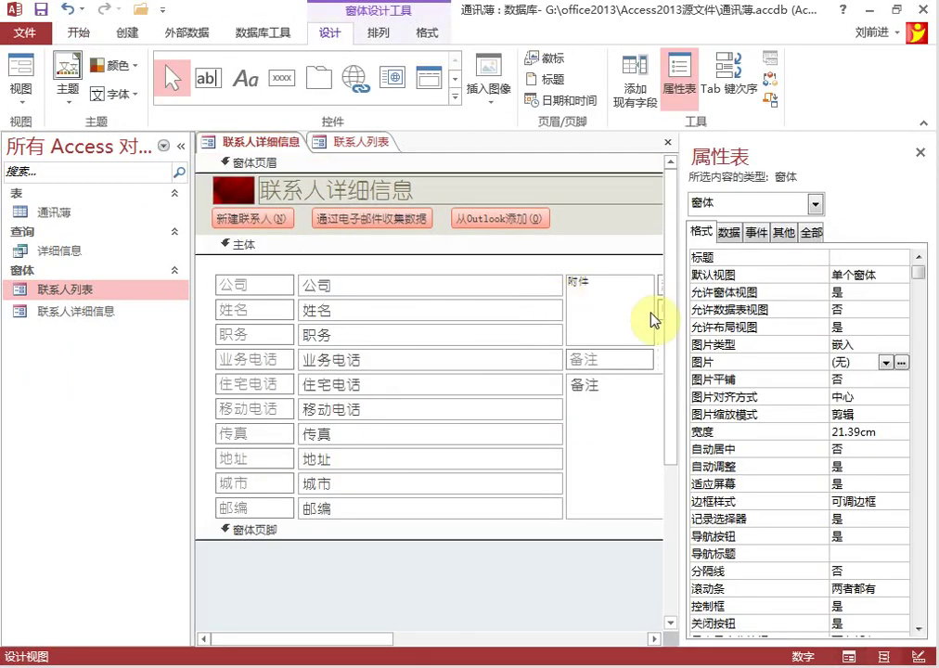
click(645, 311)
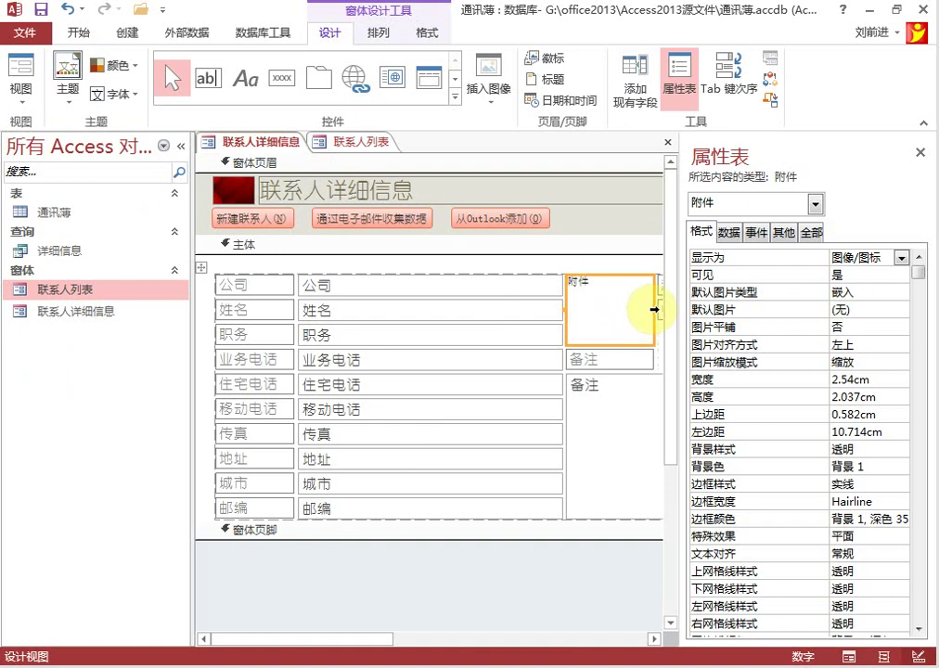
drag(652, 305, 642, 308)
Narrow the text box column from 公司 to 邮编 to about 5.5 cm wide.
click(470, 291)
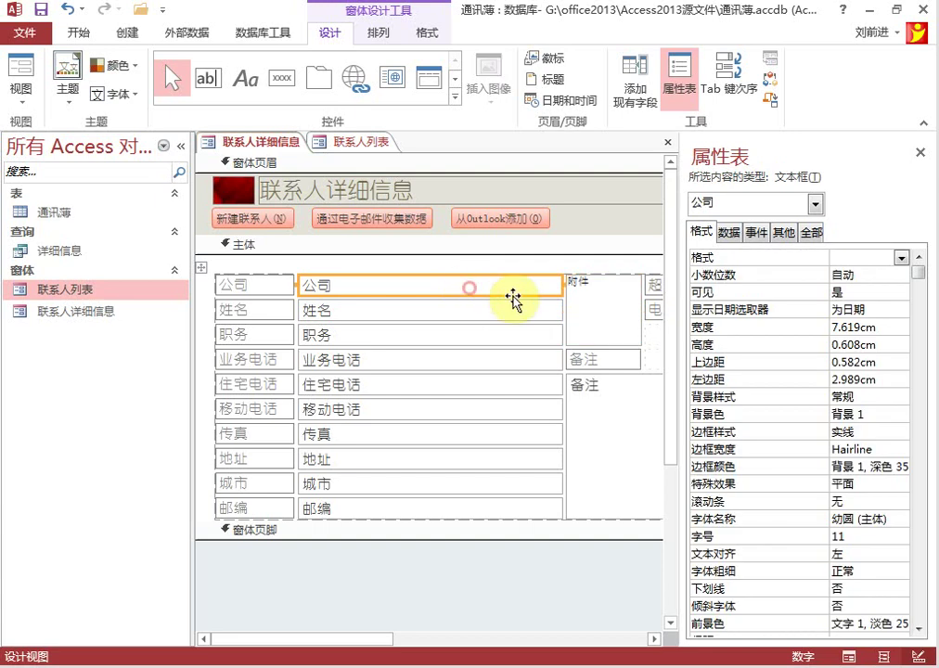
shift+click(562, 287)
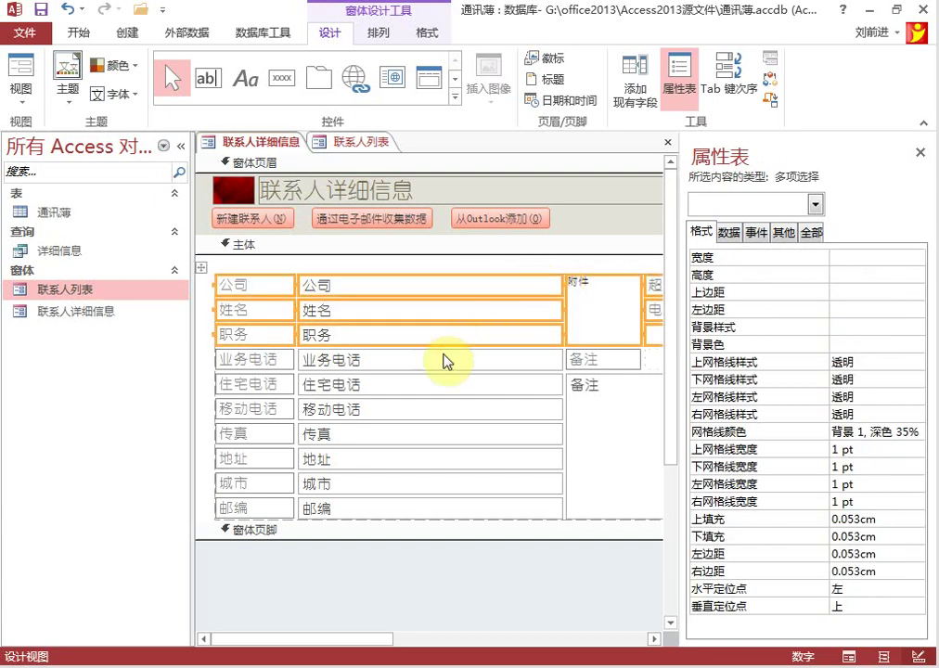
click(420, 360)
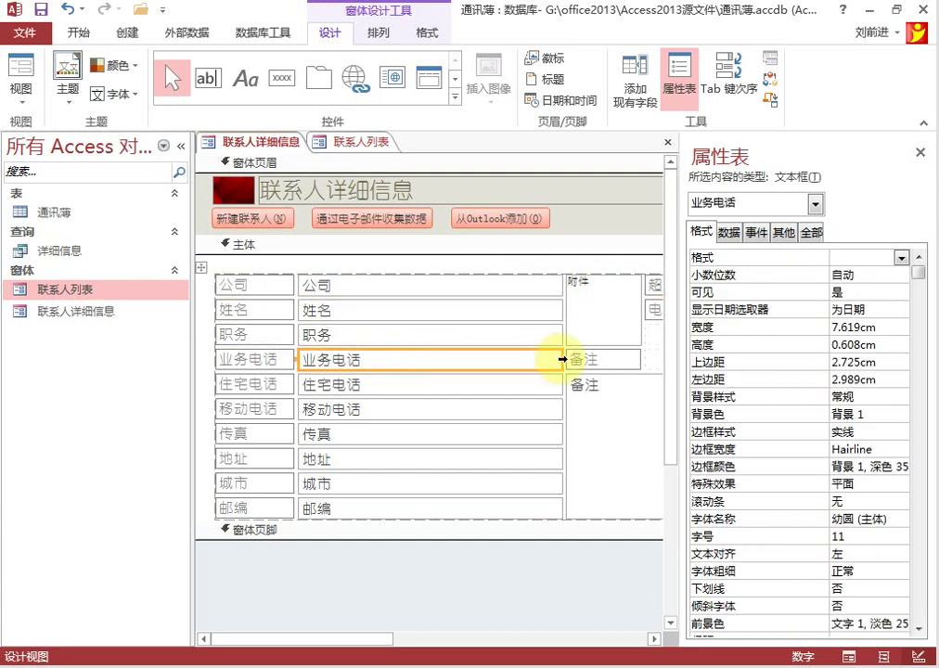
drag(560, 360, 479, 361)
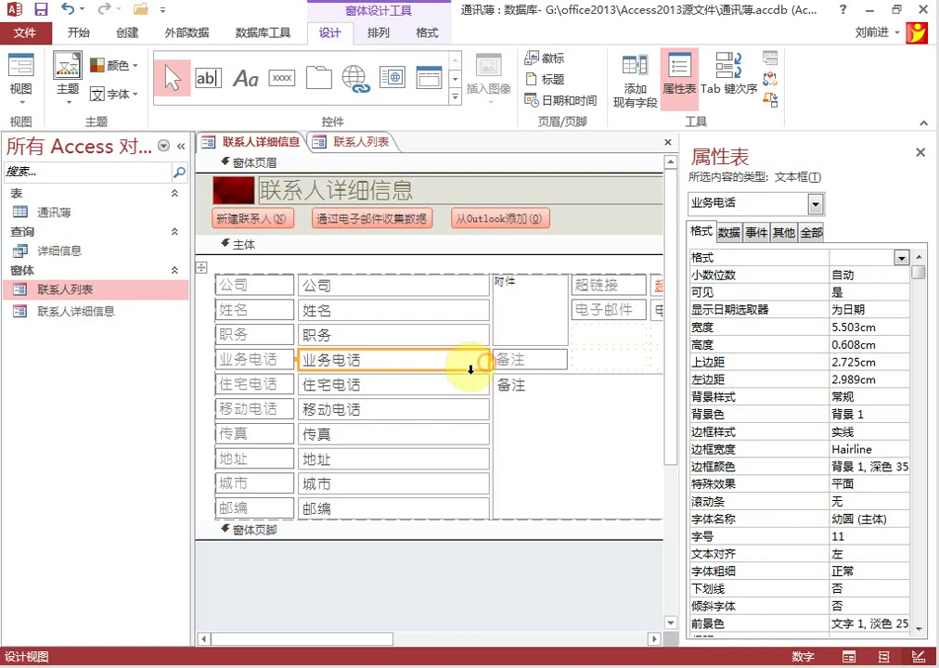
Increase the height of the 地址 text box to about 1.8 cm.
click(405, 464)
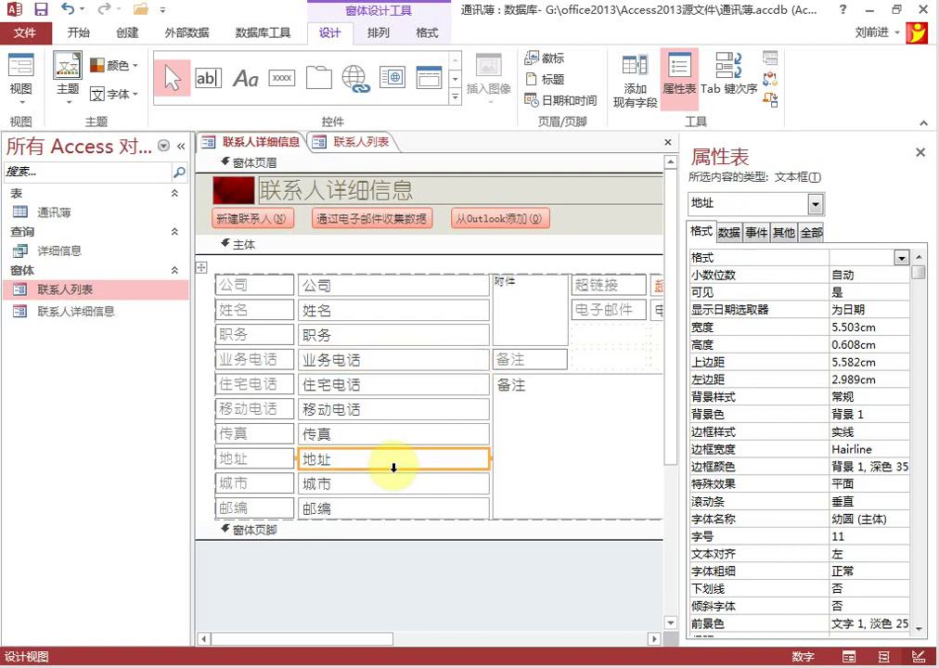
drag(393, 466, 394, 507)
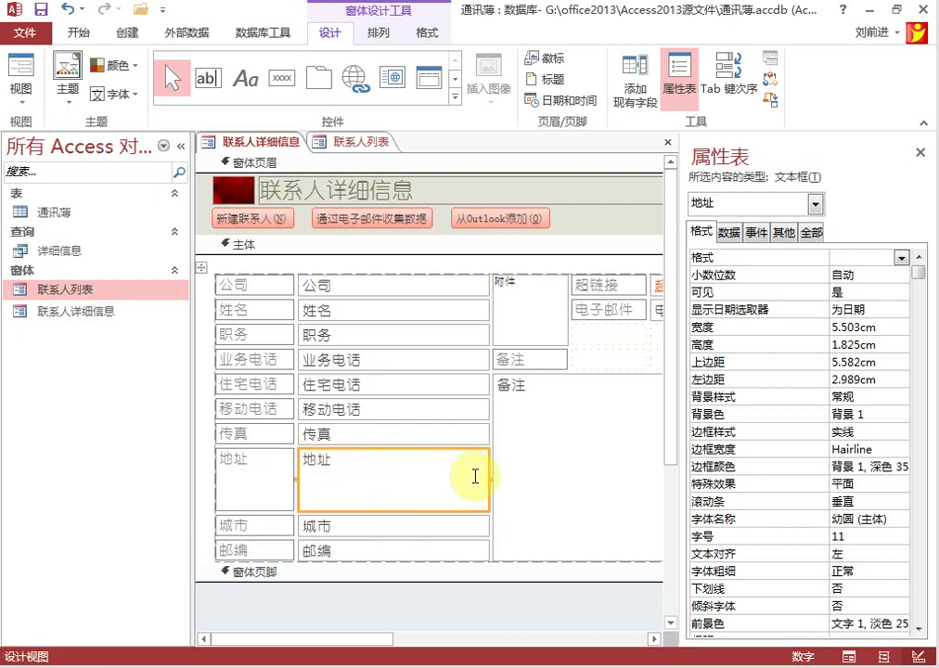
click(562, 454)
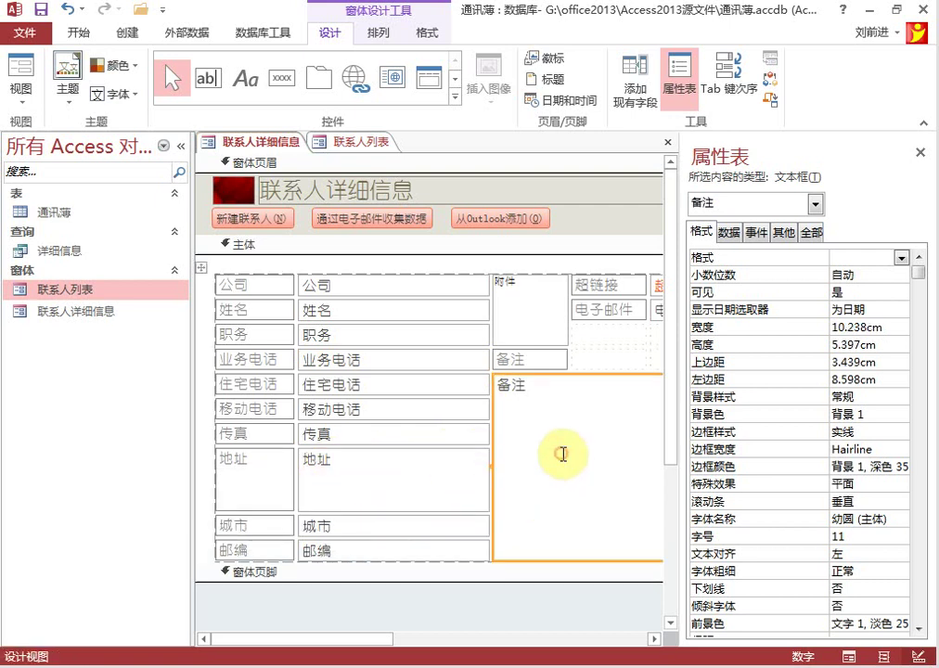
Narrow the large 备注 text box to about 7.8 cm wide.
click(360, 383)
click(548, 444)
drag(369, 639, 513, 642)
drag(597, 468, 517, 469)
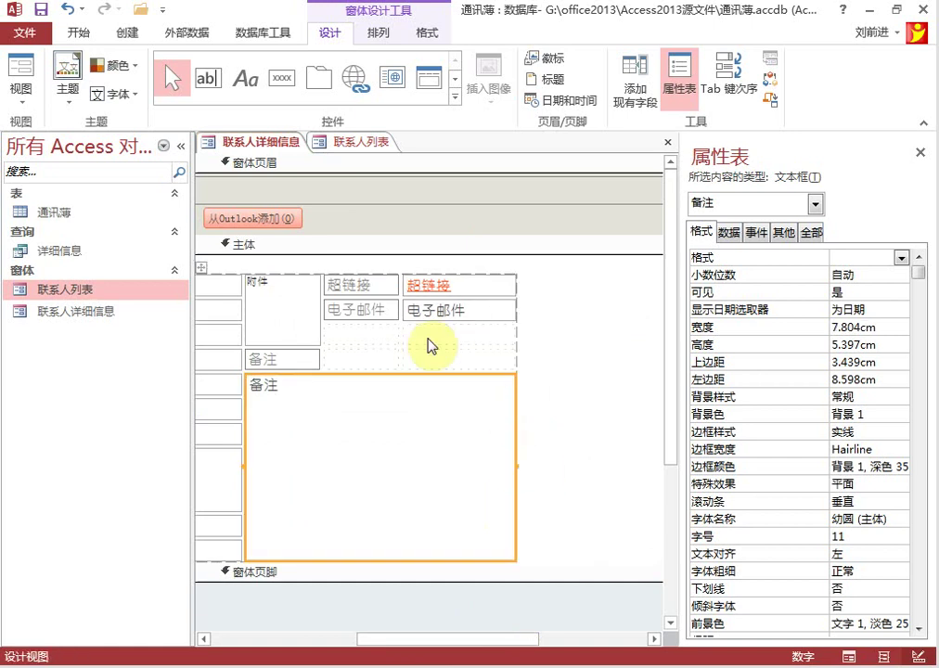
click(373, 287)
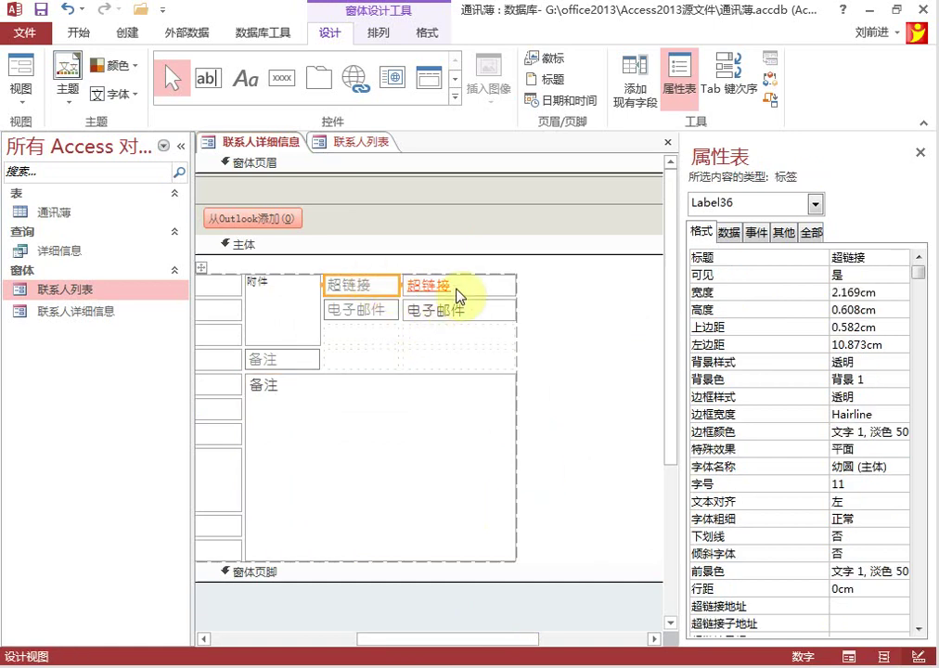
click(457, 293)
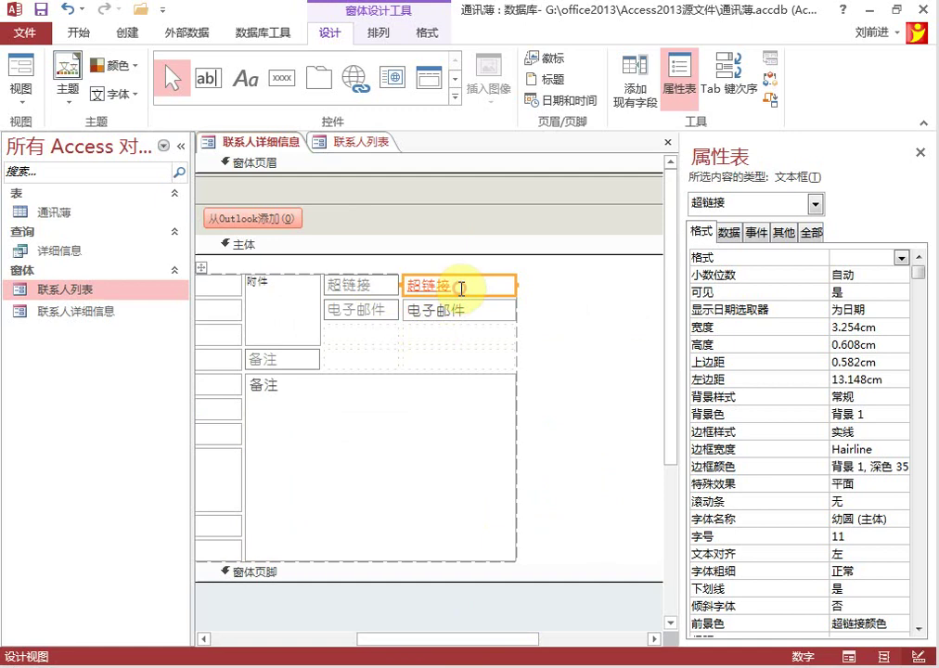
click(543, 343)
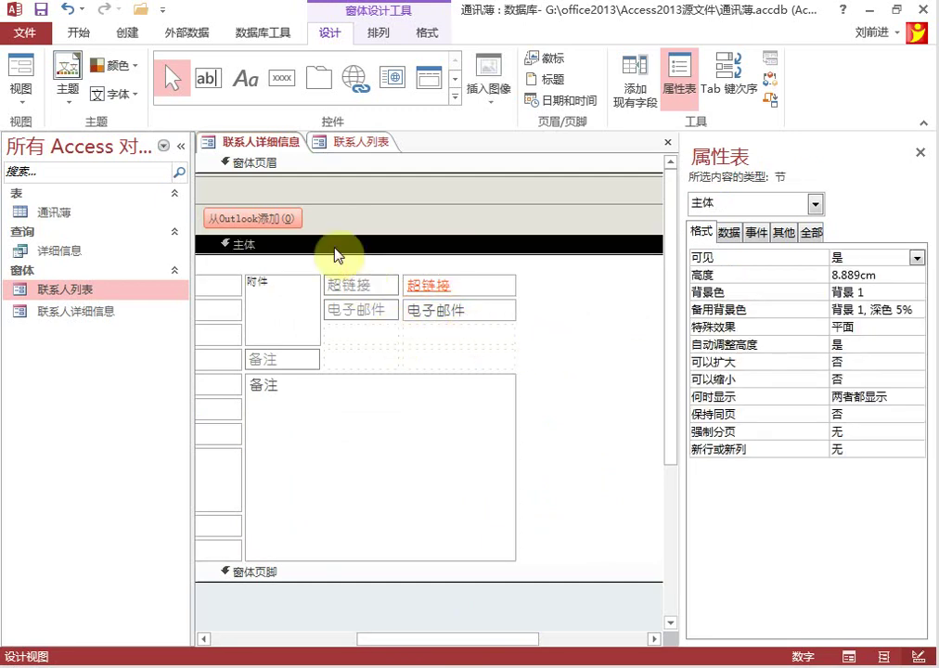
click(131, 96)
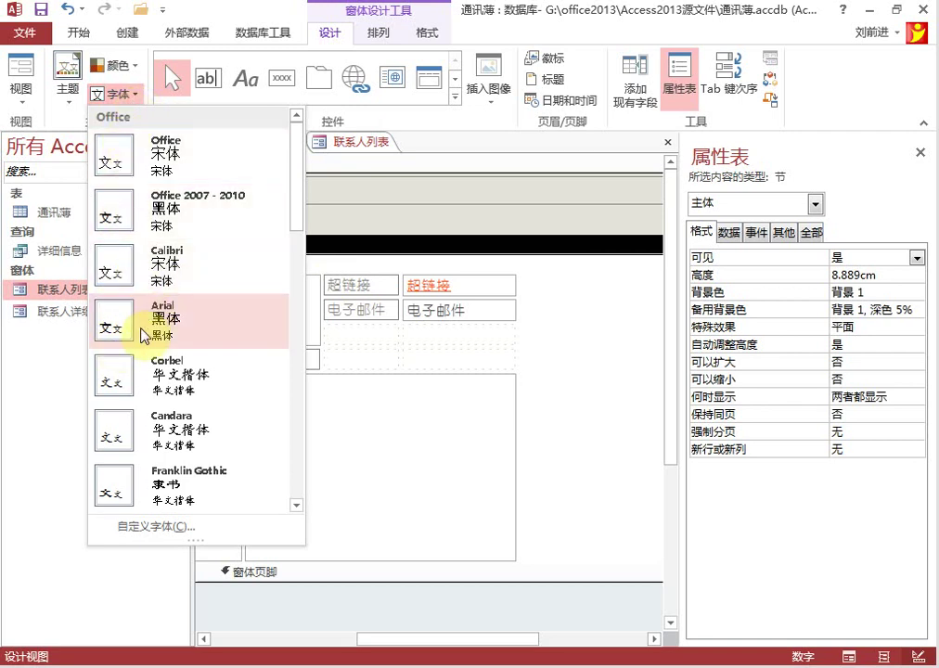
click(172, 527)
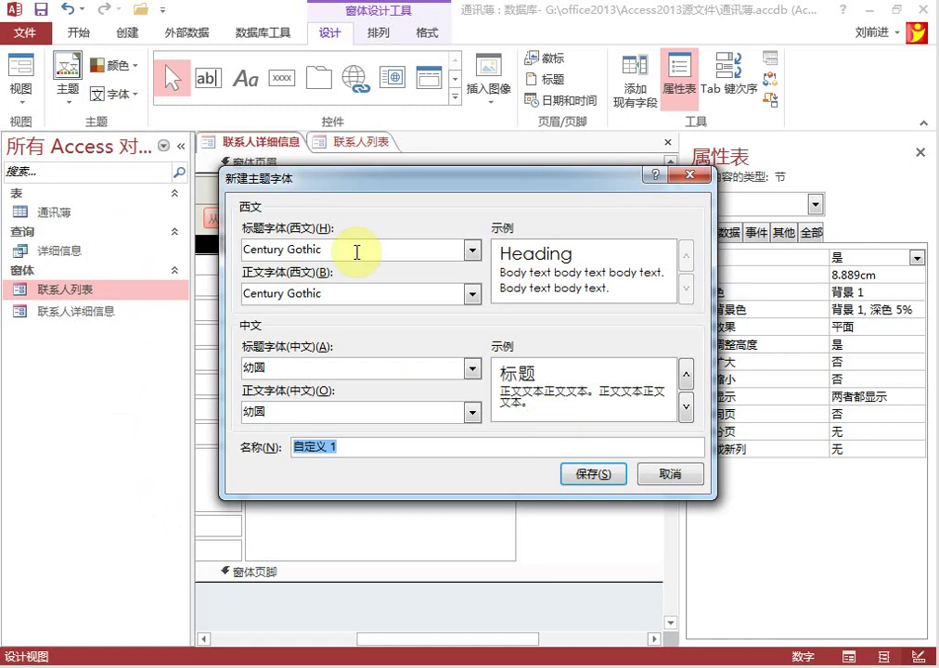
click(662, 485)
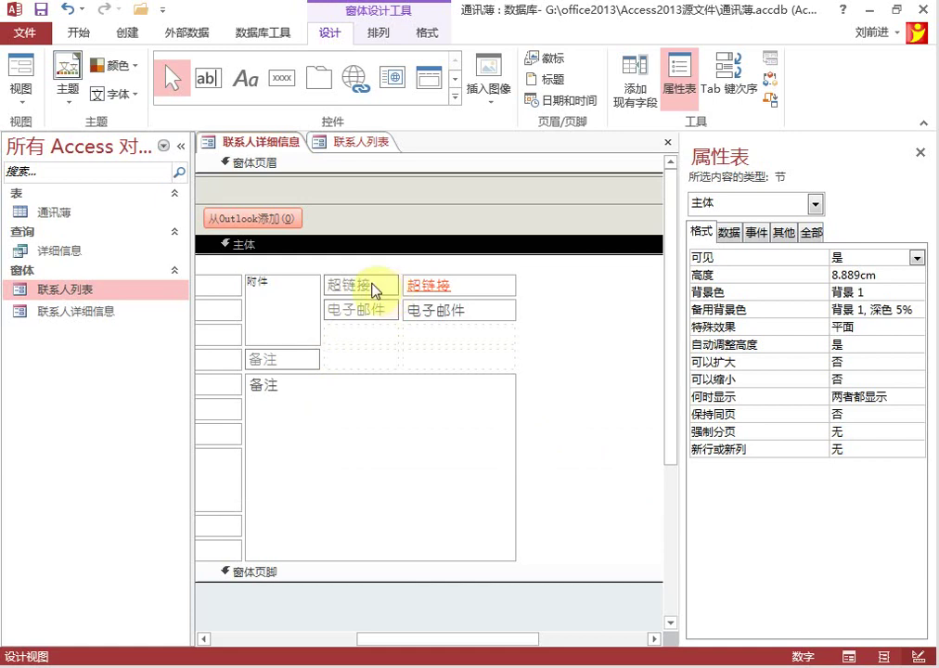
Select the entire control layout in the 主体 section and set its font size to 9.
click(380, 35)
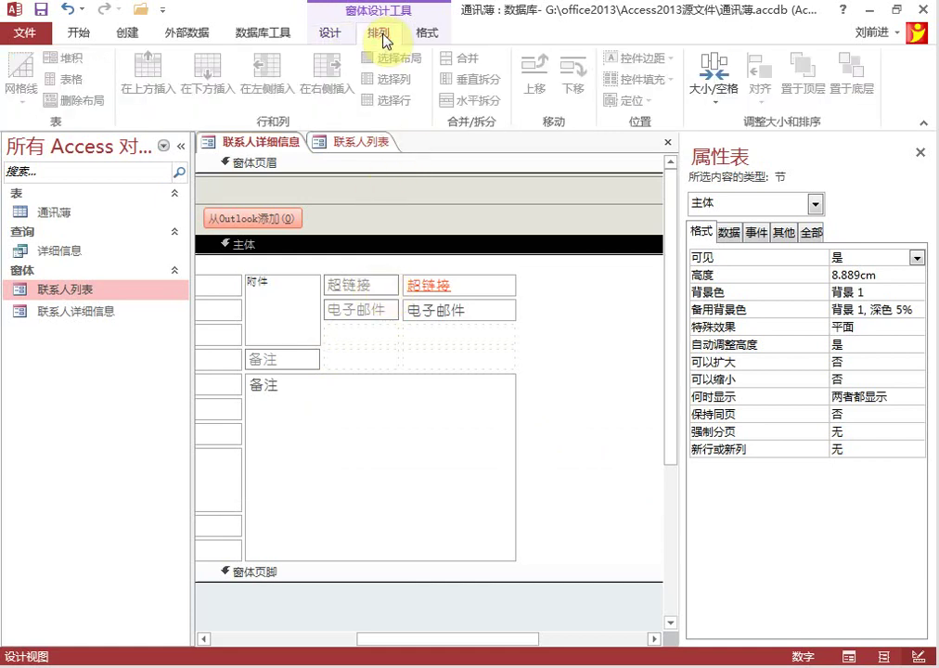
click(550, 356)
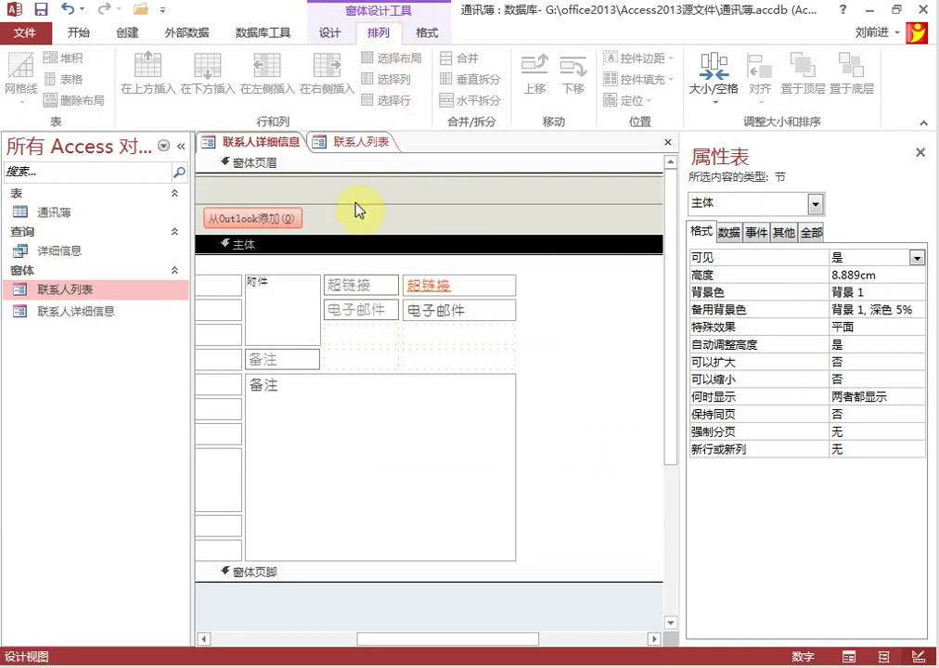
click(260, 293)
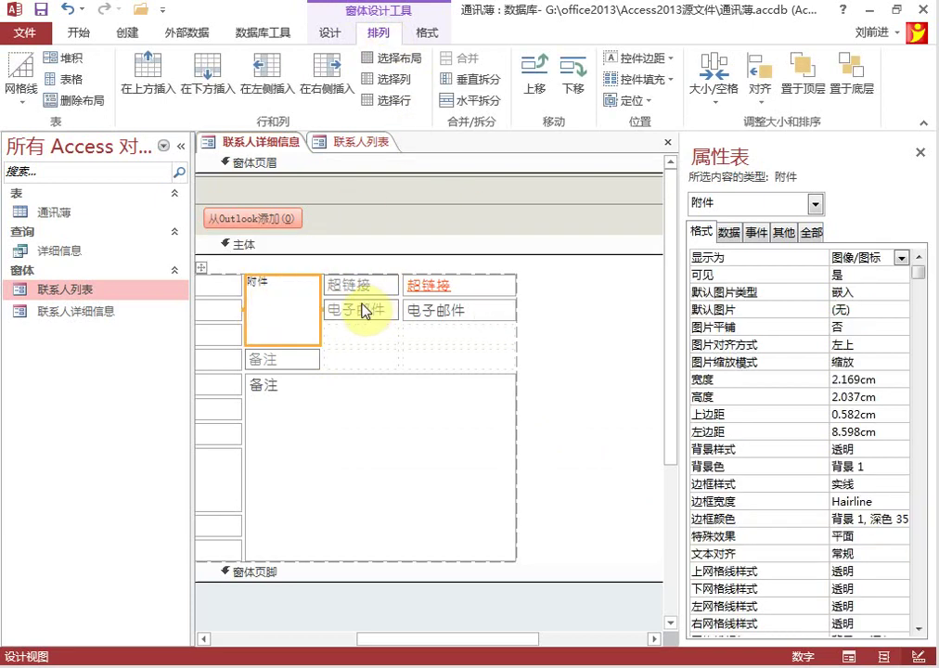
click(395, 62)
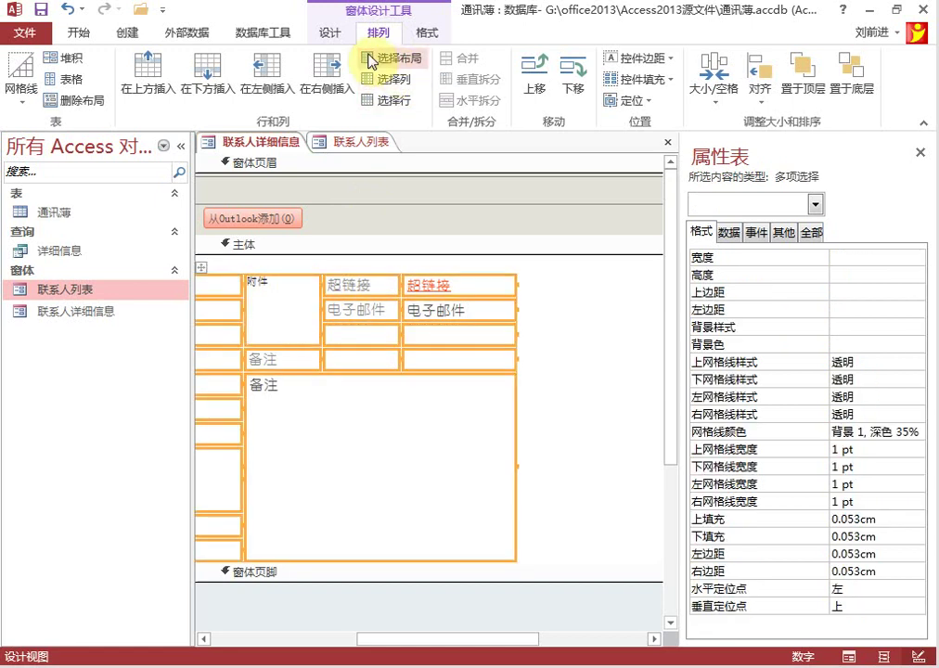
click(427, 32)
click(276, 65)
click(286, 66)
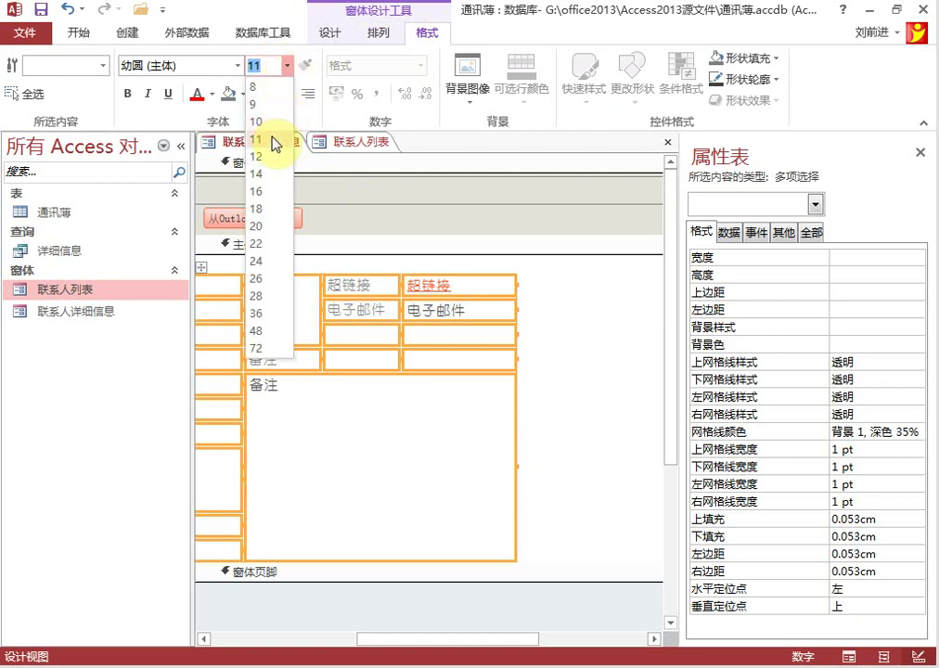
click(258, 106)
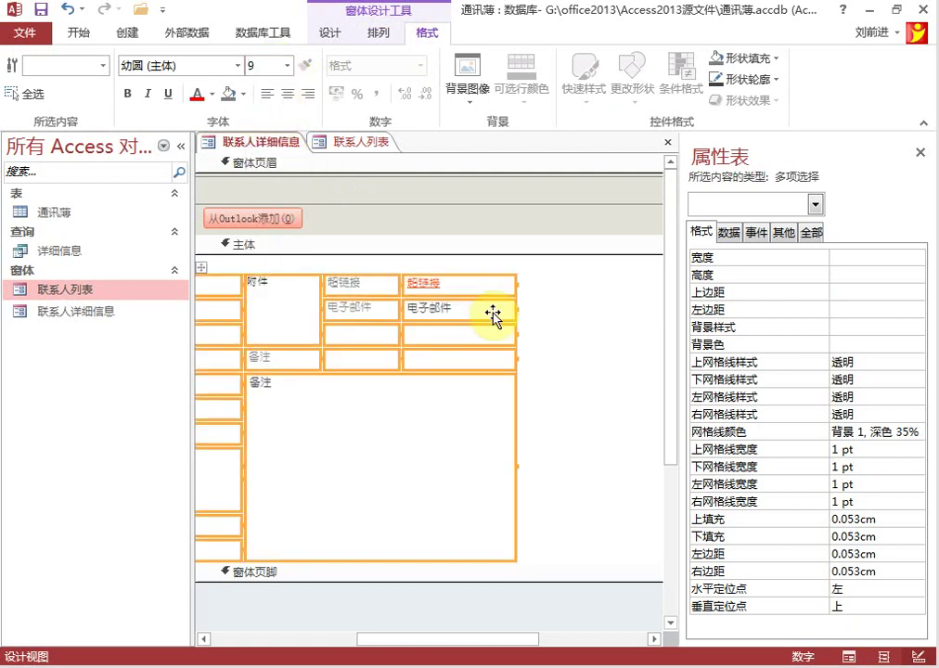
click(560, 358)
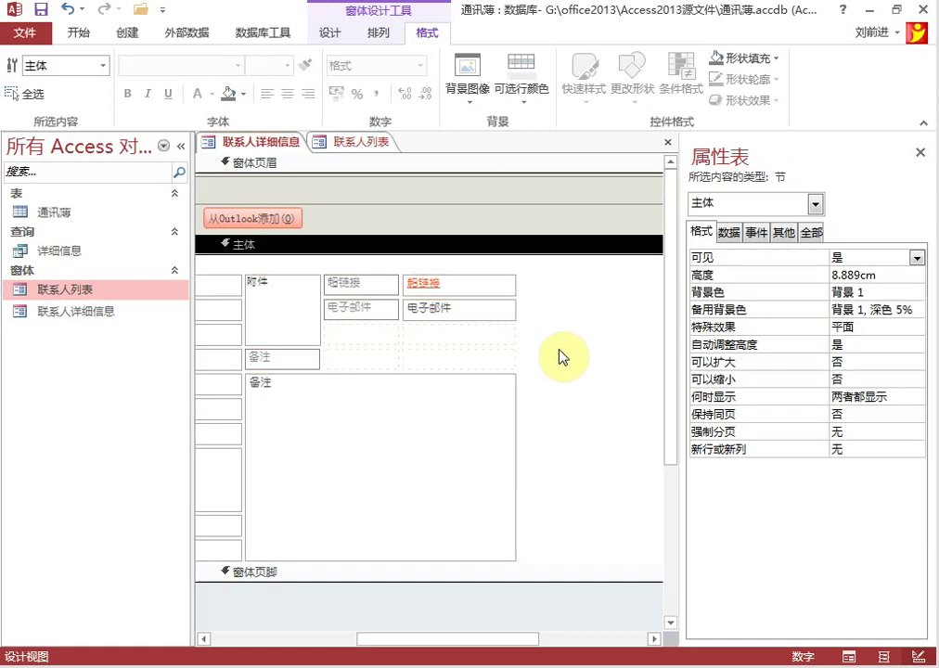
Narrow the 超链接 and 电子邮件 label column to about 1.5 cm, and widen the 备注 text box to about 8 cm.
click(493, 292)
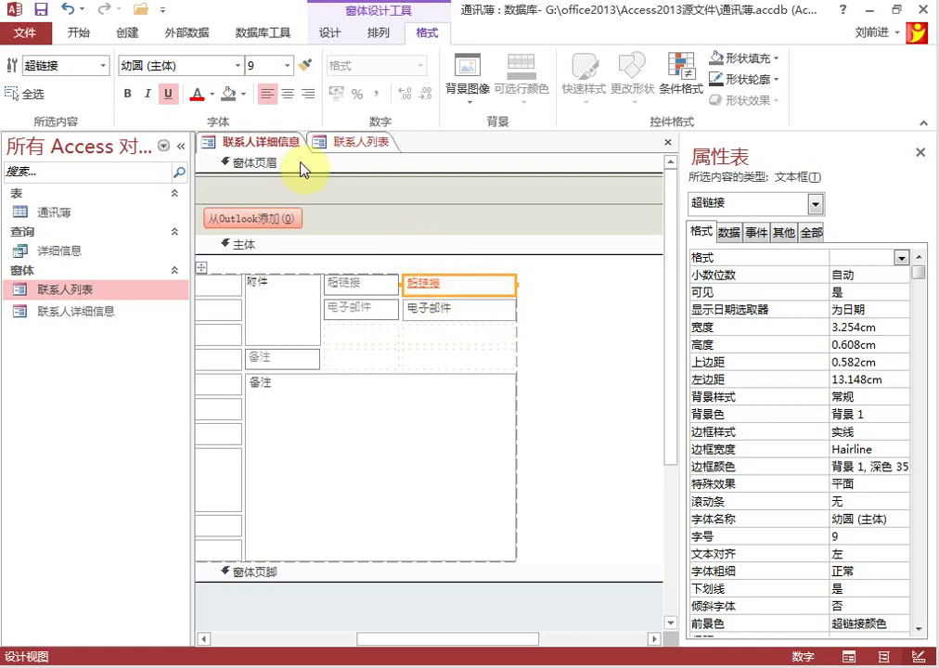
drag(377, 641, 315, 643)
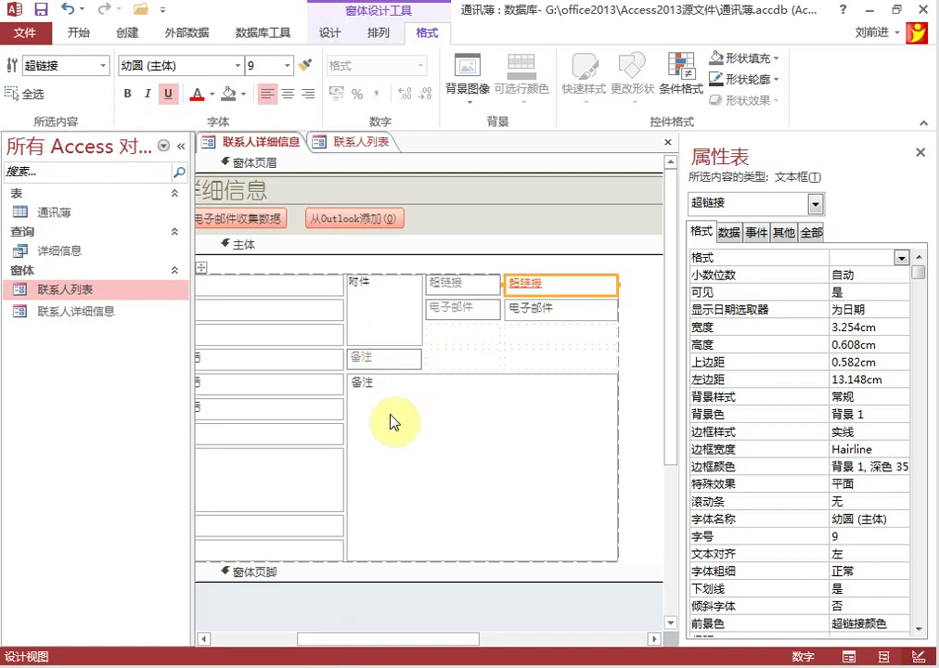
click(478, 309)
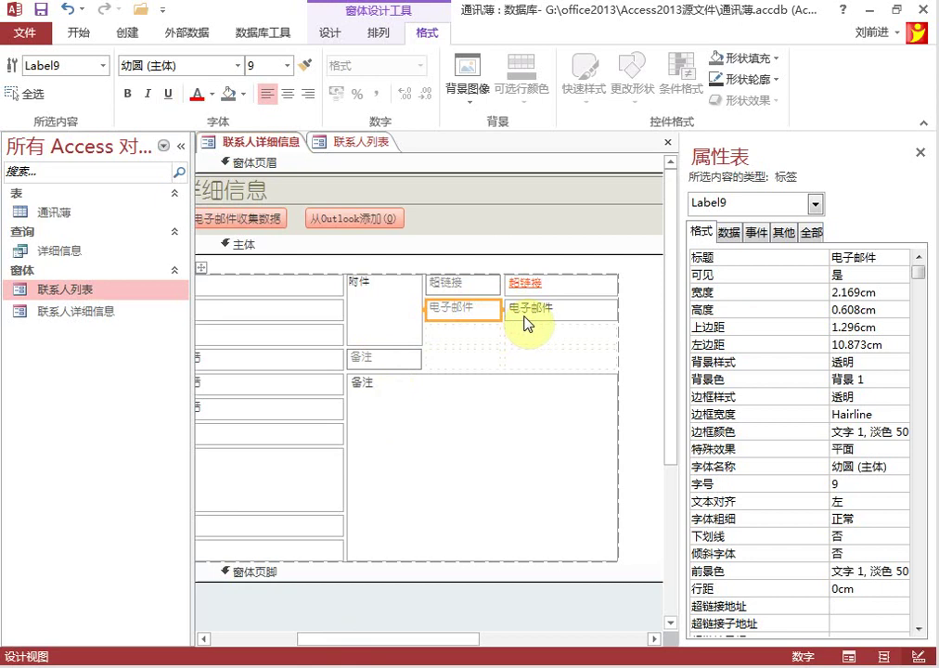
click(525, 311)
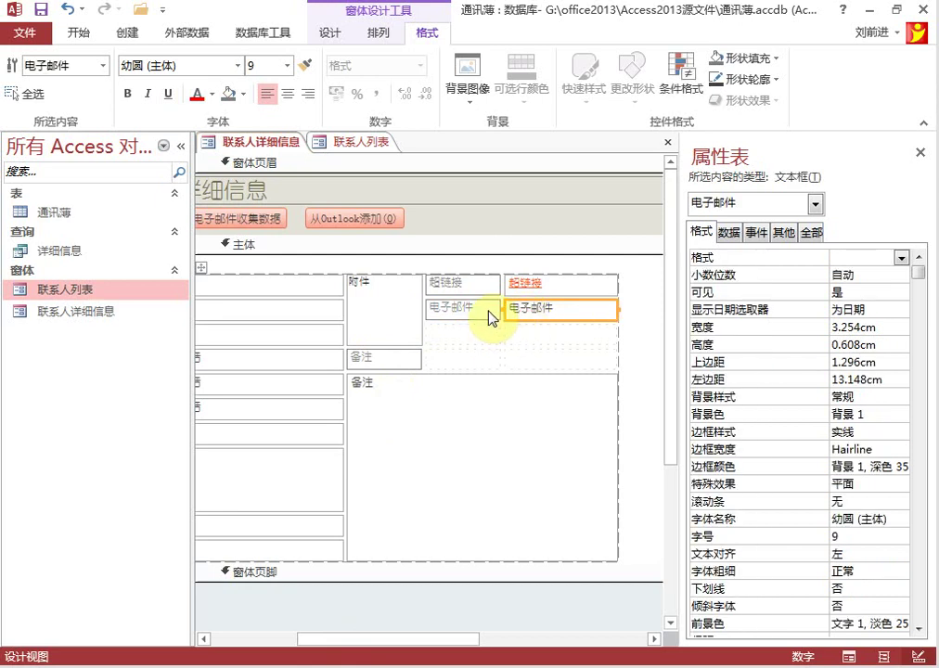
click(492, 309)
drag(494, 307, 473, 307)
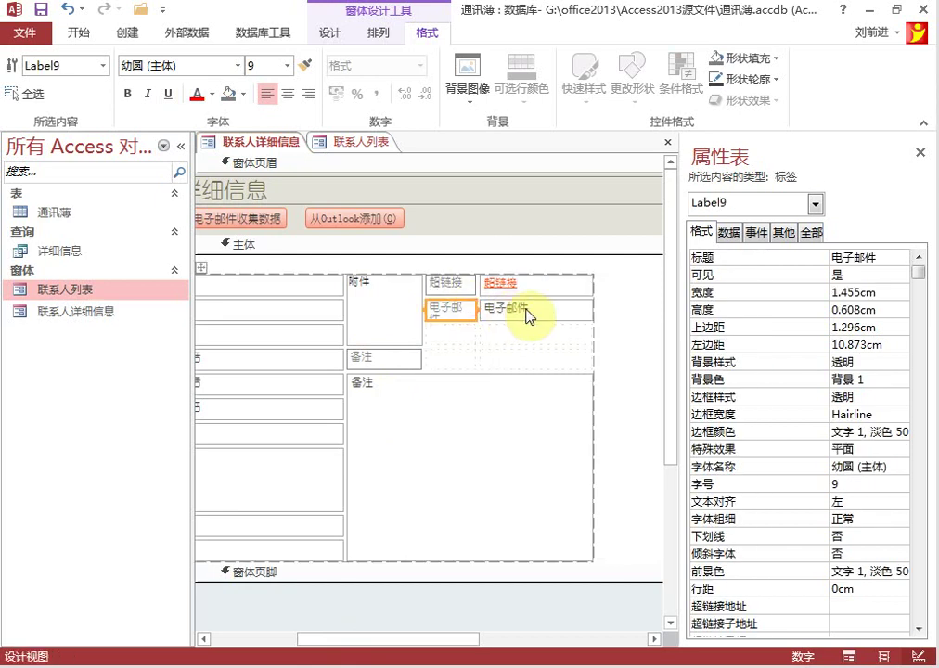
click(567, 394)
drag(594, 466, 625, 466)
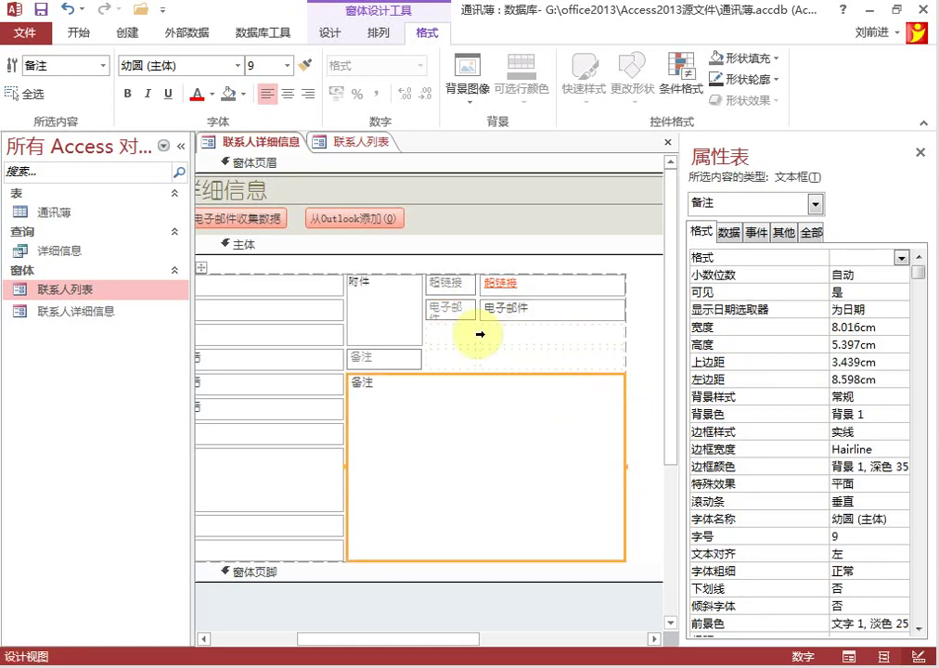
Show 联系人详细信息 in Form View and check the 姓名, attachment and 备注 fields.
right_click(263, 144)
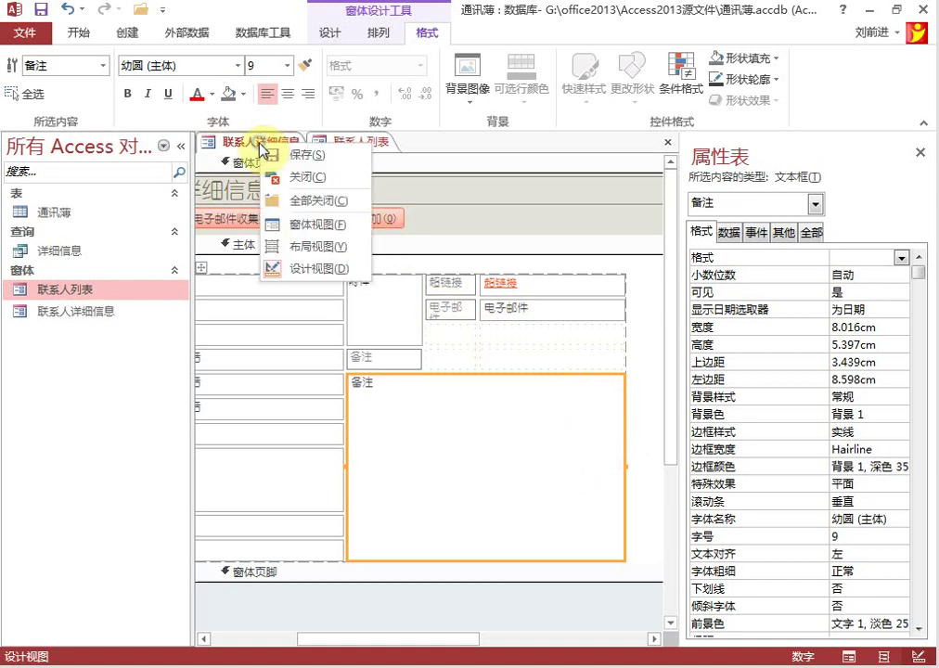
click(323, 229)
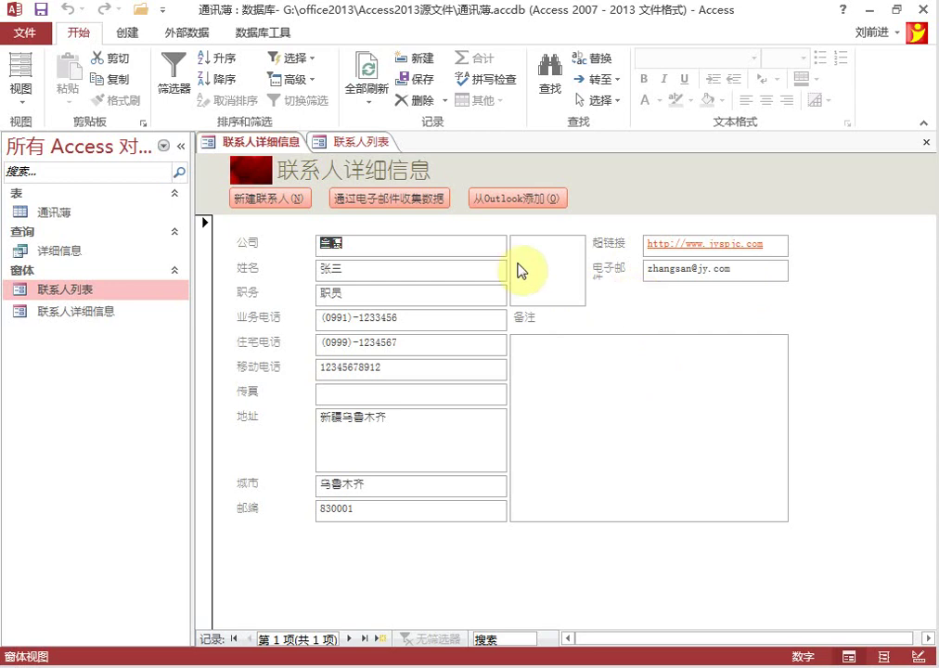
click(363, 264)
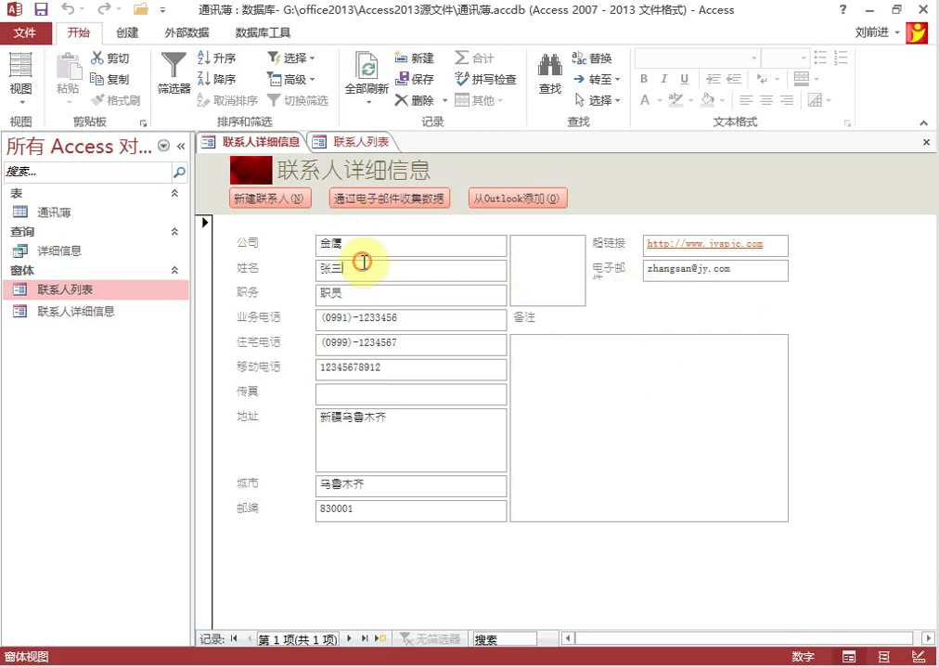
click(562, 273)
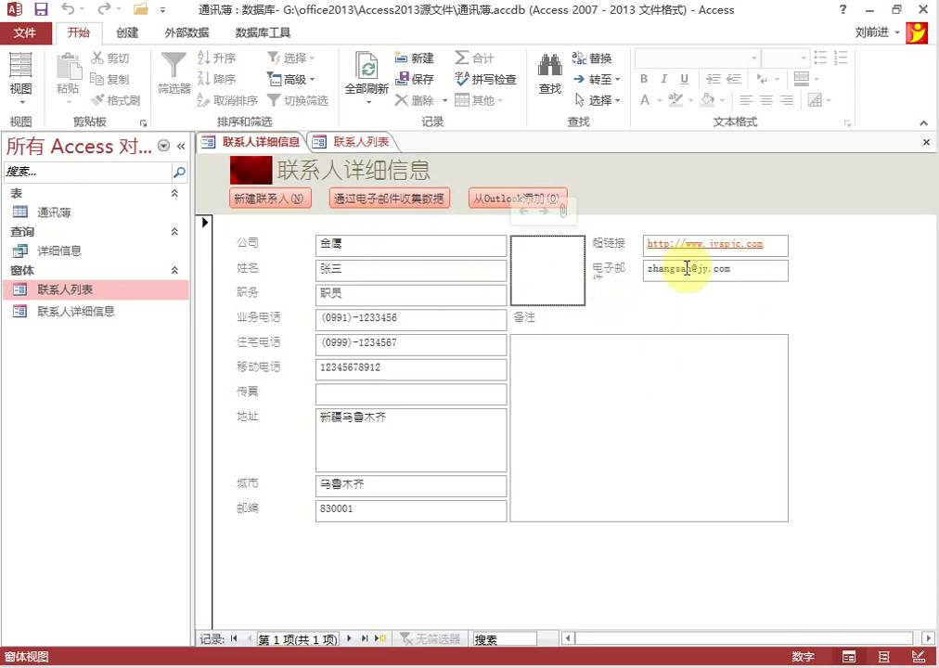
click(652, 428)
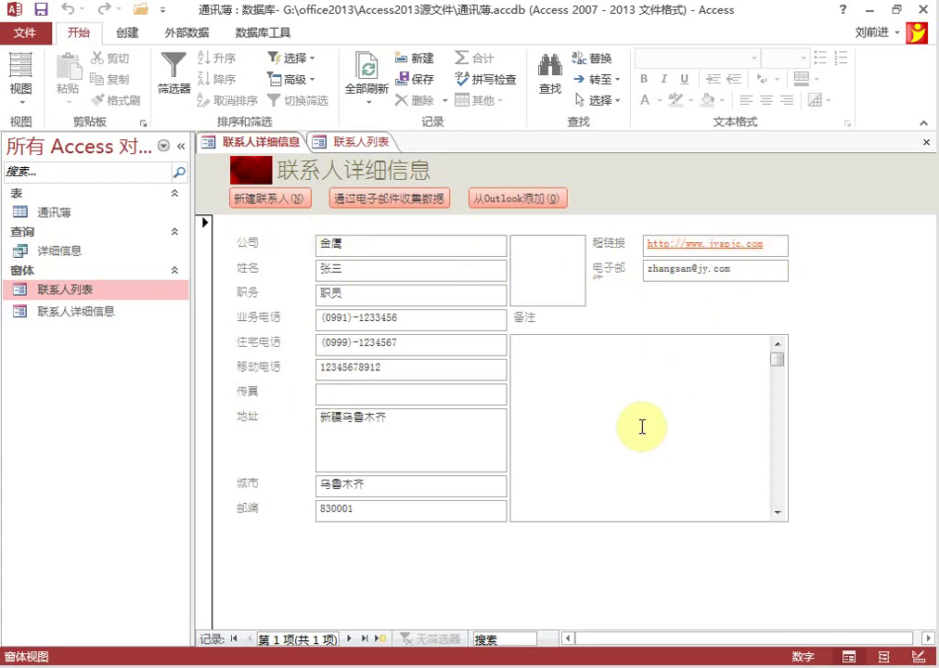
Return the form to Design View, preview the built-in themes, and apply the last Office theme.
right_click(268, 143)
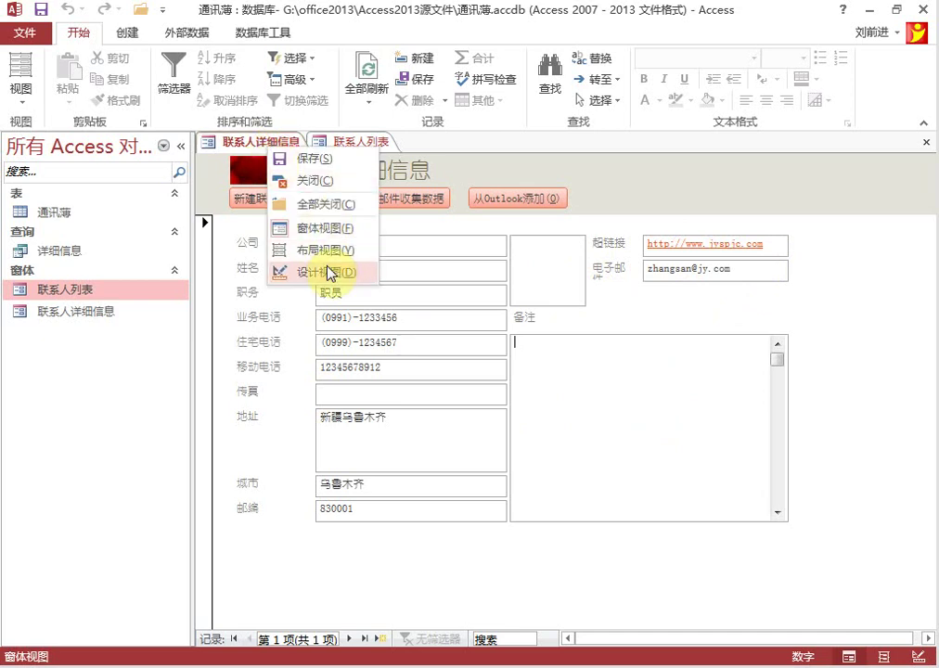
click(329, 272)
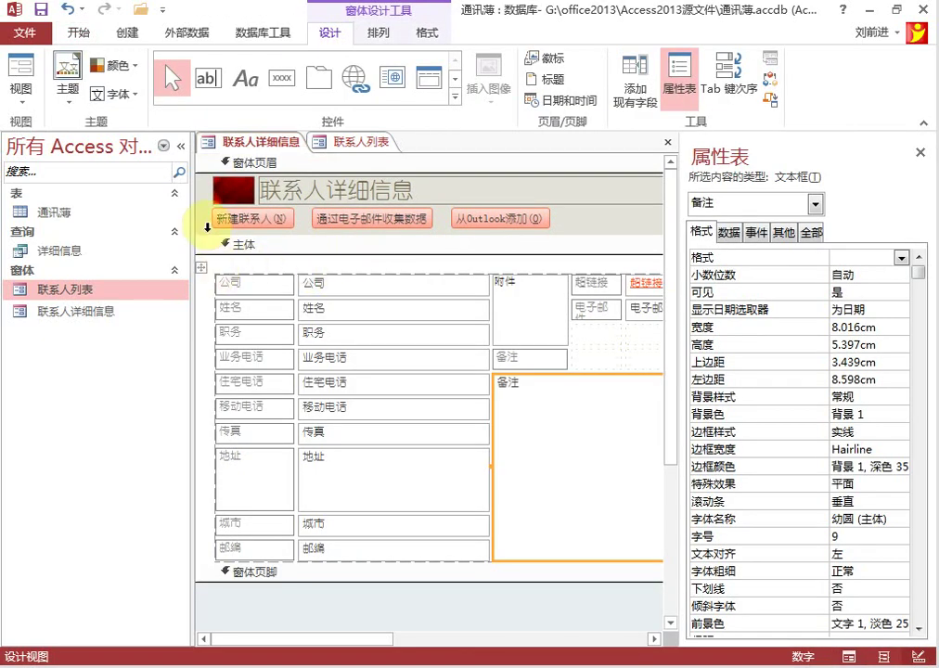
click(67, 88)
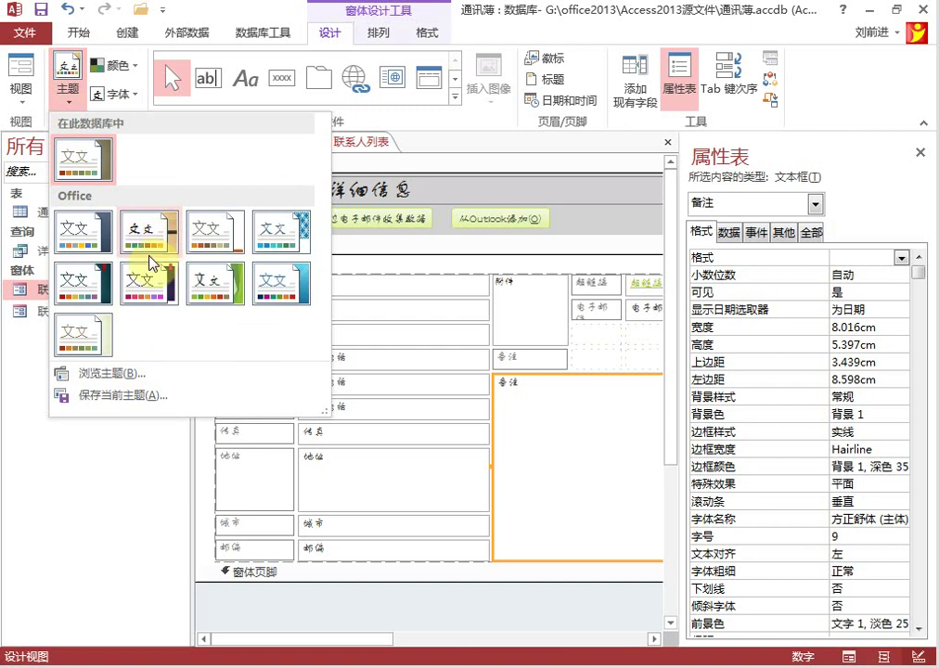
click(98, 325)
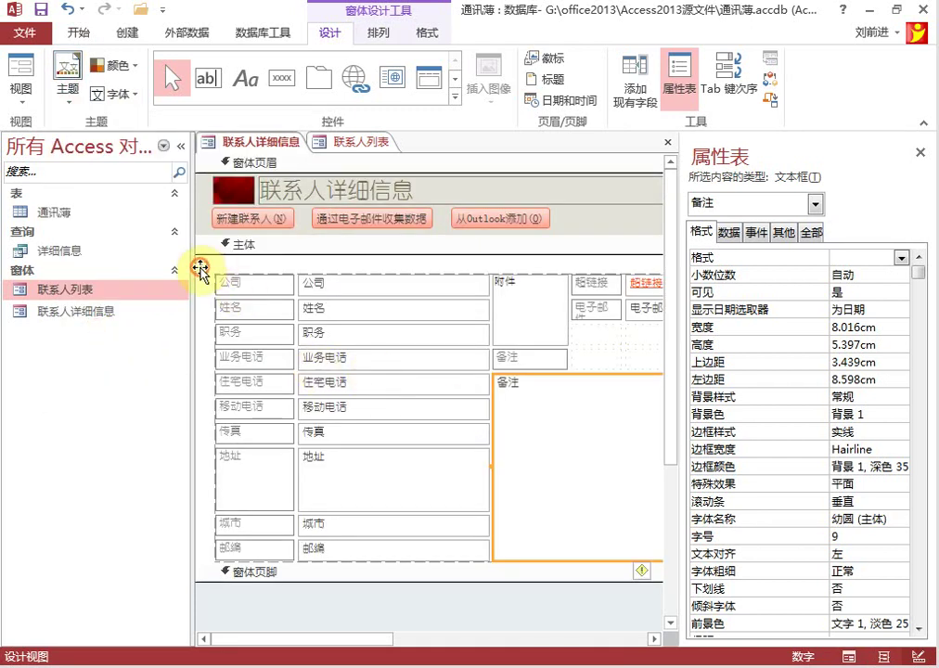
Set the font size of the whole control layout in the 主体 section to 10.
click(200, 268)
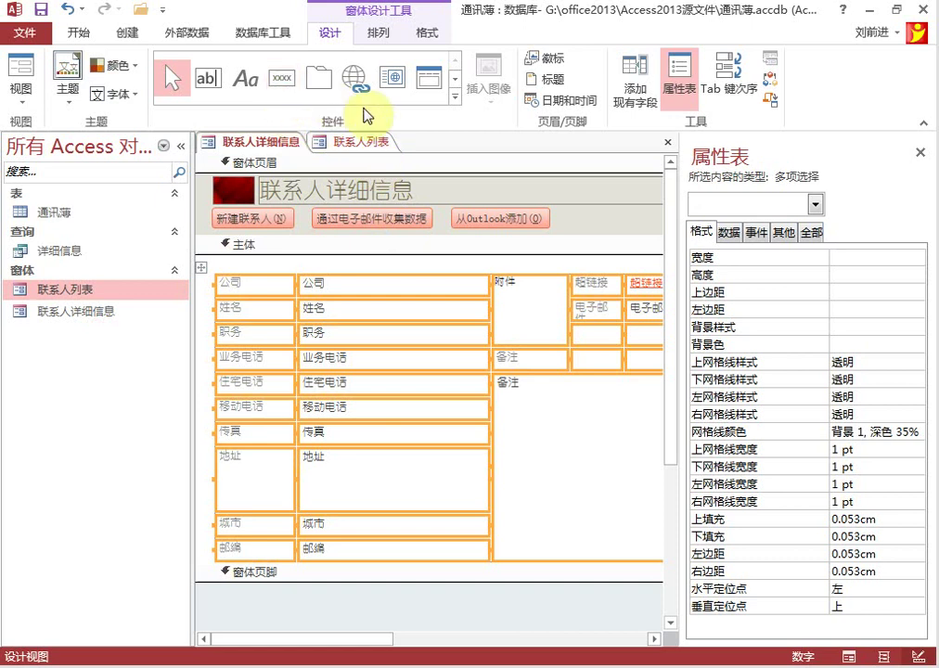
click(430, 36)
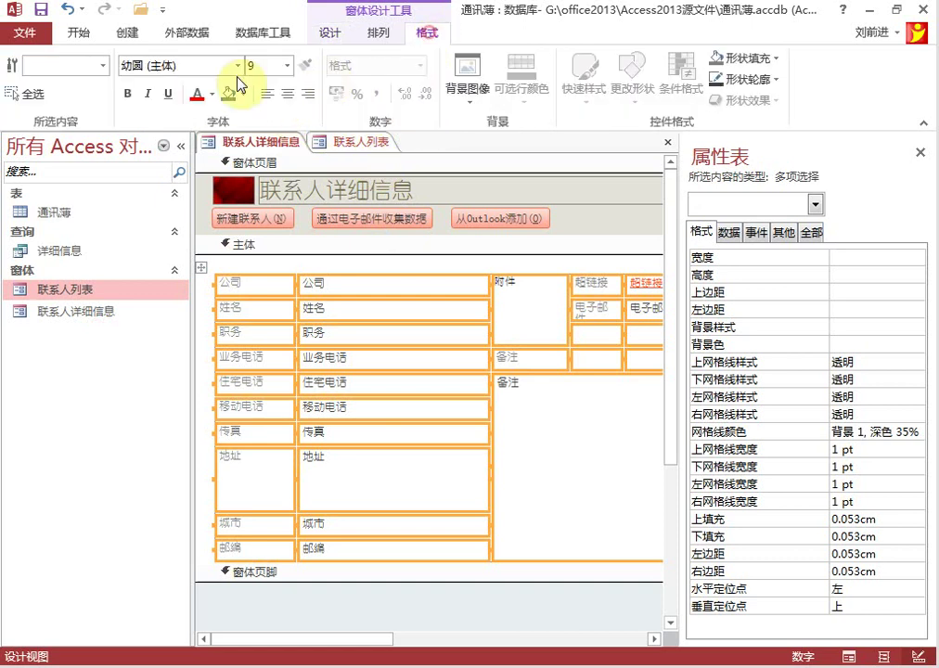
click(288, 66)
click(274, 126)
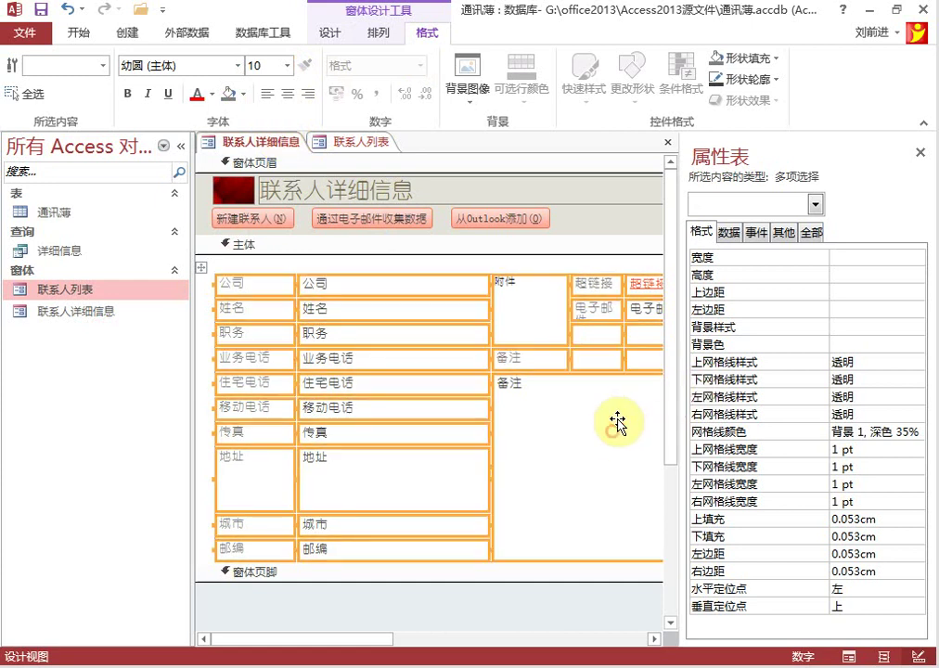
Widen the 超链接 and 电子邮件 label column to about 1.75 cm so the 电子邮件 caption fits on one line.
click(532, 247)
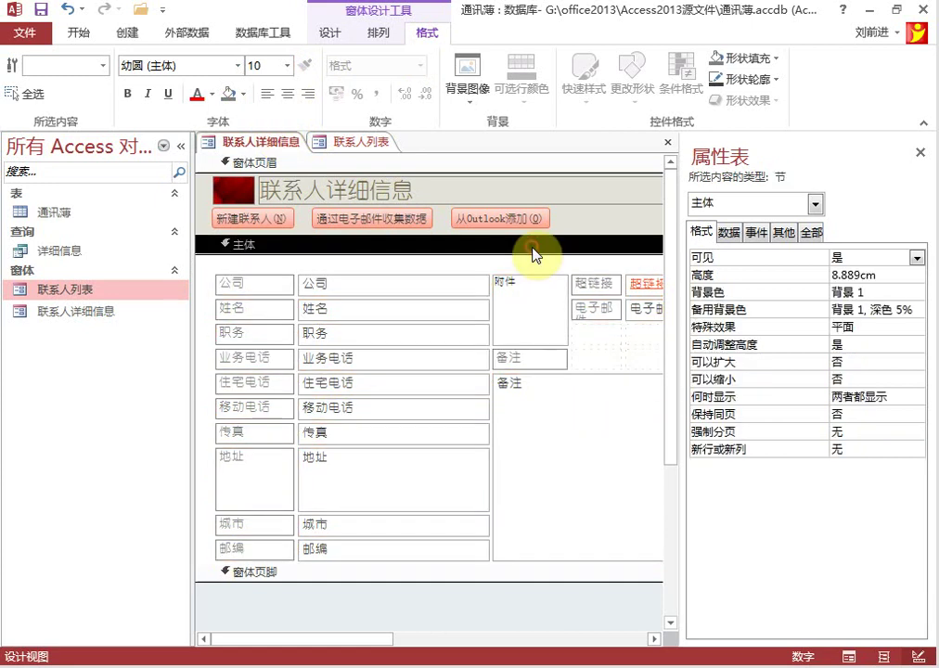
click(591, 310)
drag(624, 310, 634, 310)
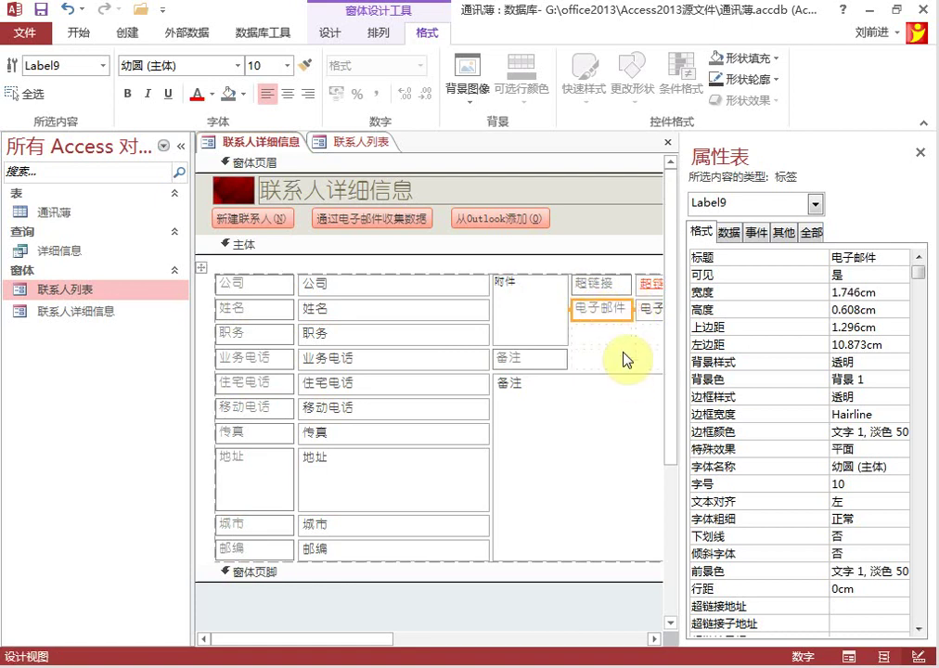
click(627, 359)
click(363, 638)
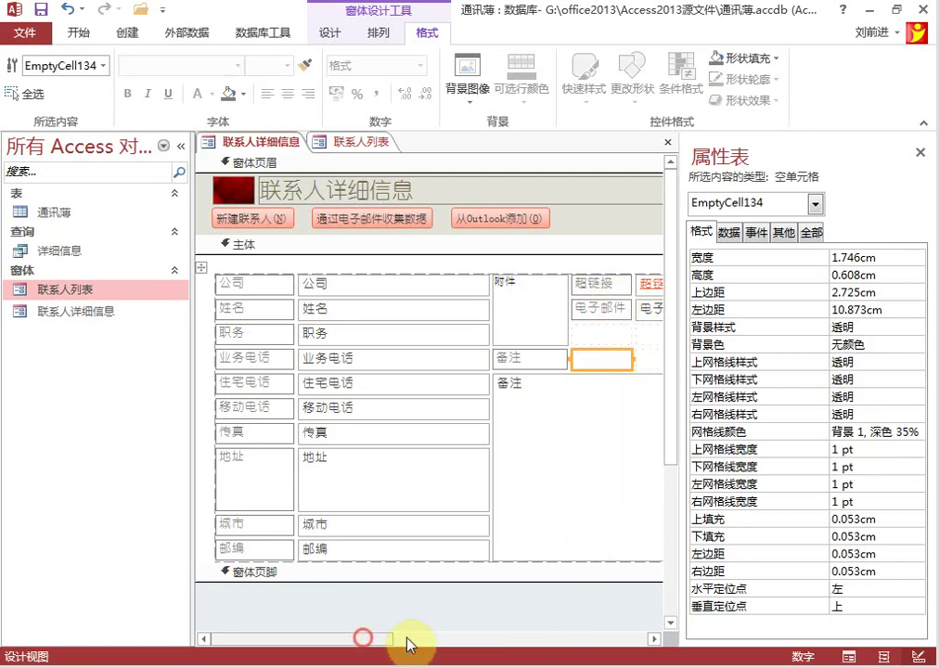
drag(409, 644, 486, 645)
click(601, 353)
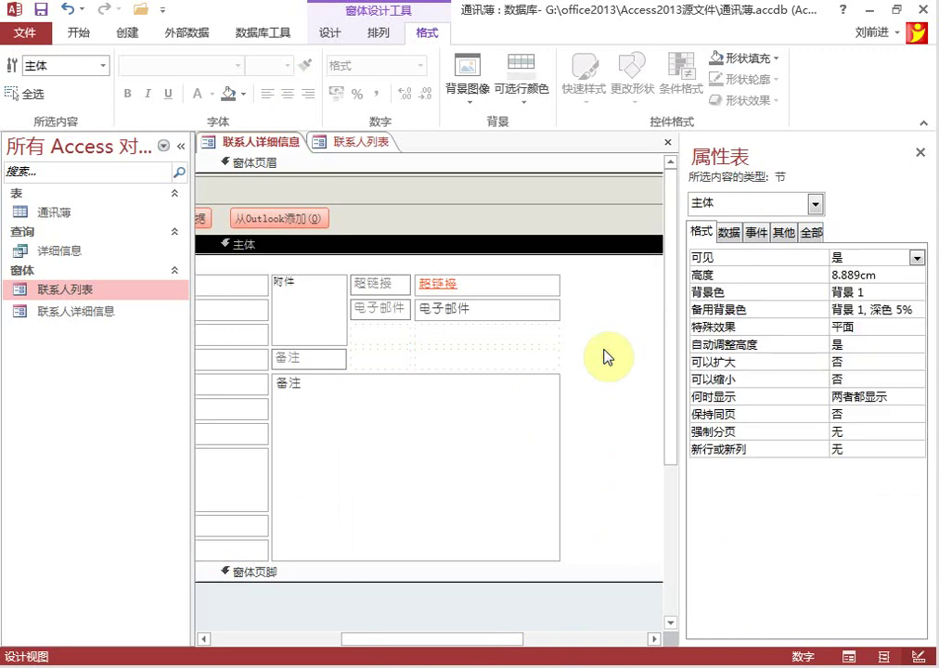
Check the adjusted layout of 联系人详细信息 in Form View and return the form to Design View.
right_click(269, 143)
click(349, 228)
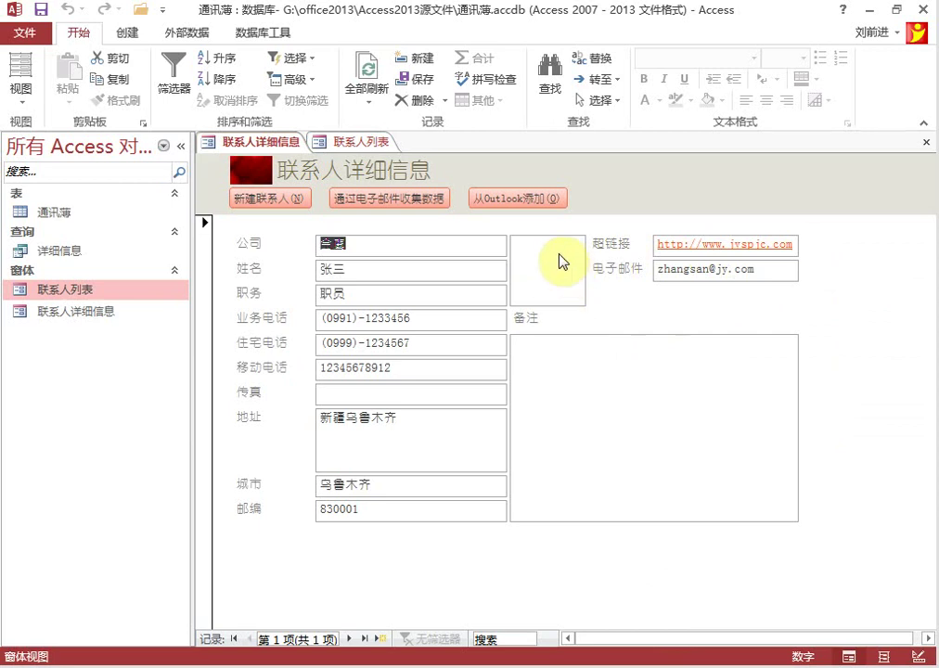
right_click(272, 145)
click(321, 271)
click(611, 228)
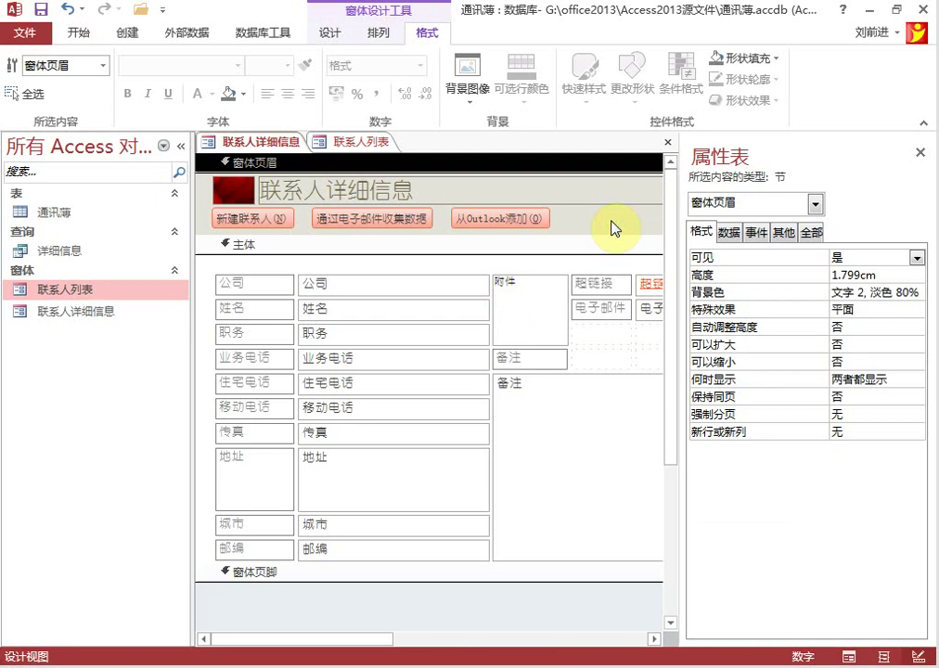
Close the property sheet and duplicate the 从Outlook添加(O) button in the form header.
click(921, 152)
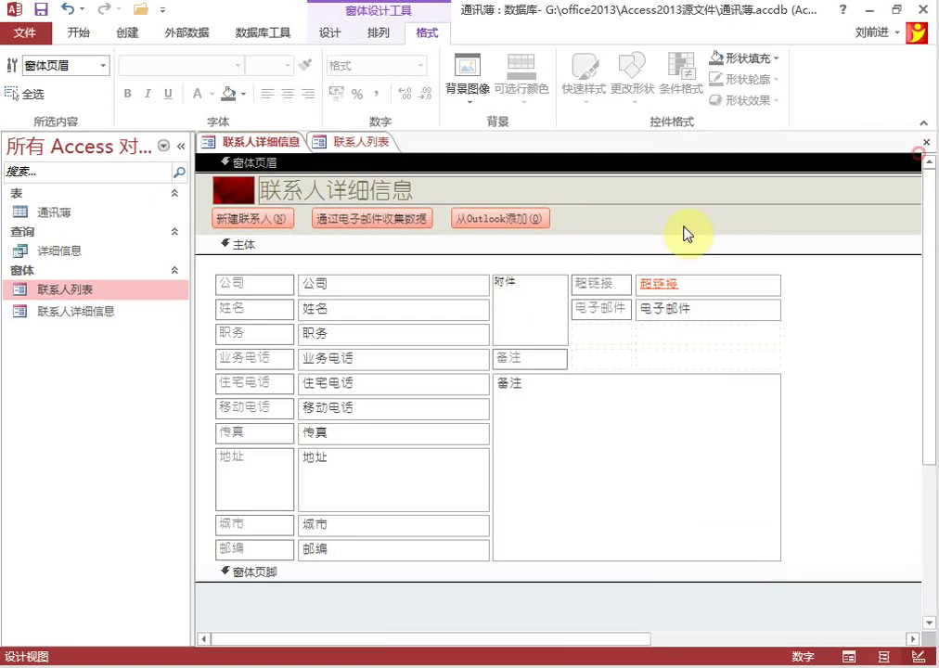
click(516, 221)
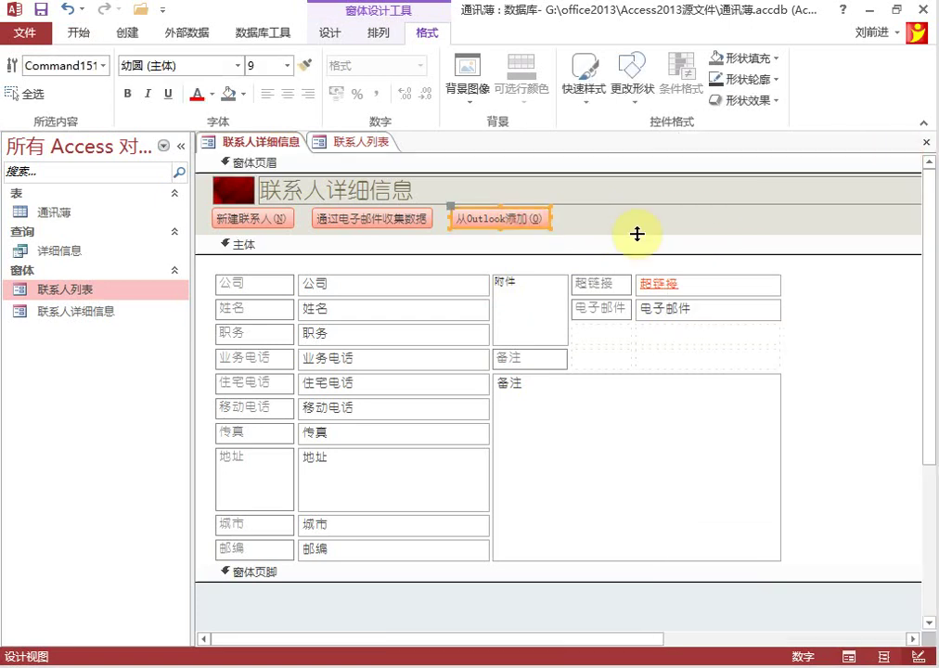
key(ctrl+v)
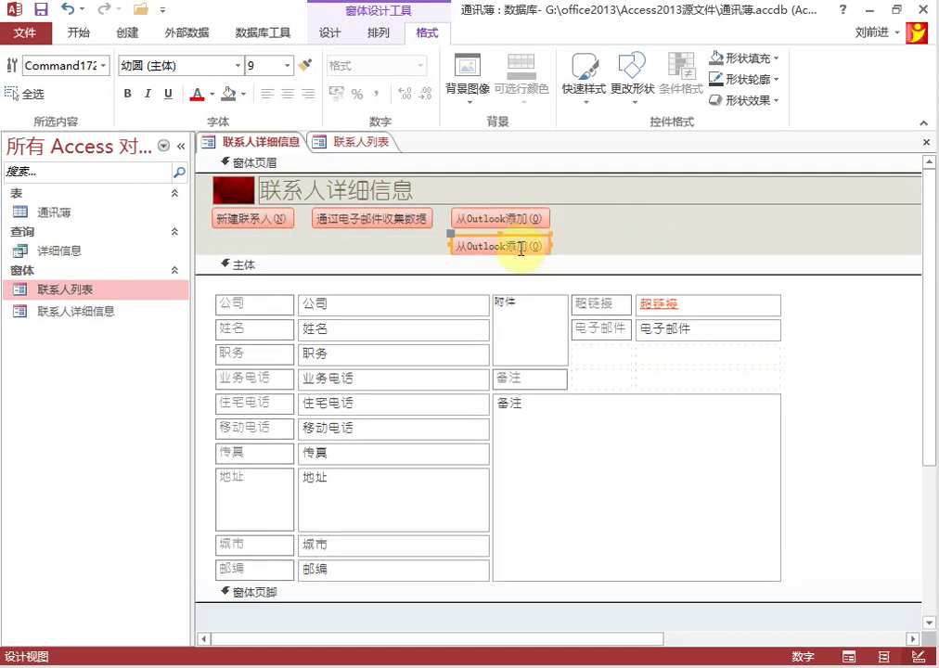
click(597, 237)
click(528, 245)
click(434, 245)
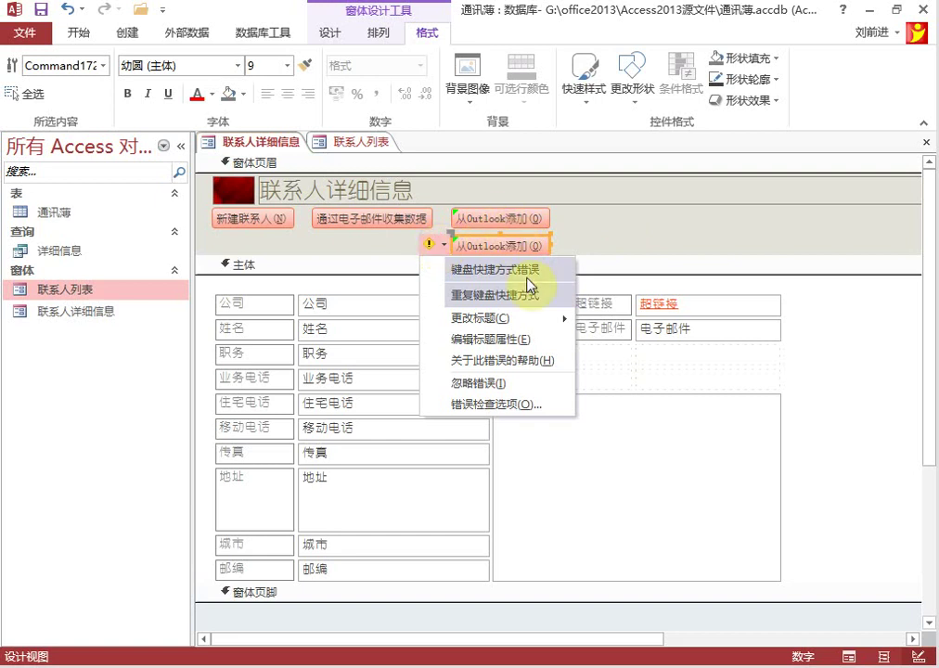
mouse_move(540, 318)
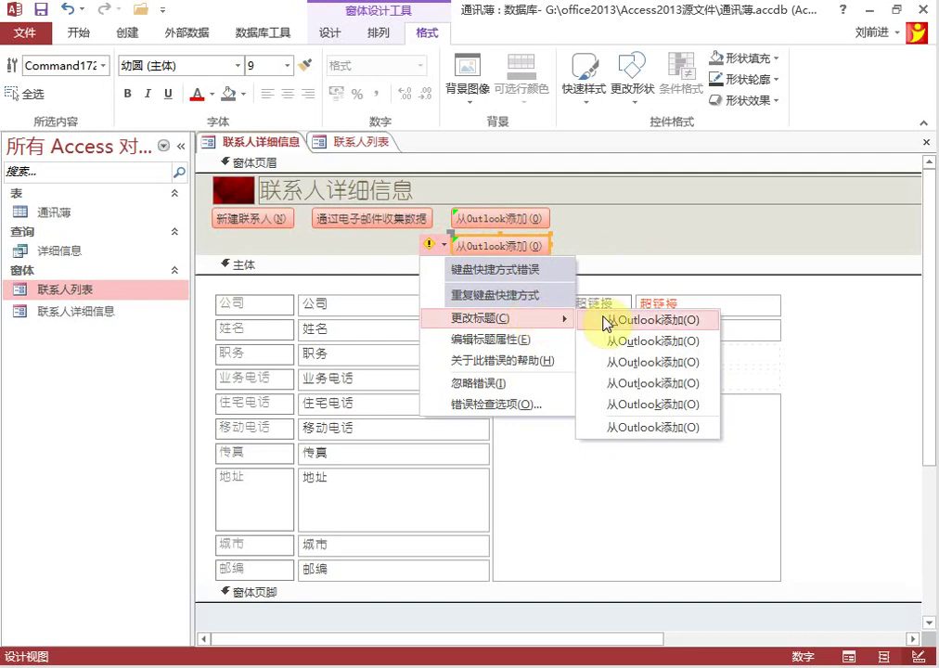
click(635, 225)
Set the caption property of the duplicated 从Outlook添加(O) button to 保存并新建.
click(526, 249)
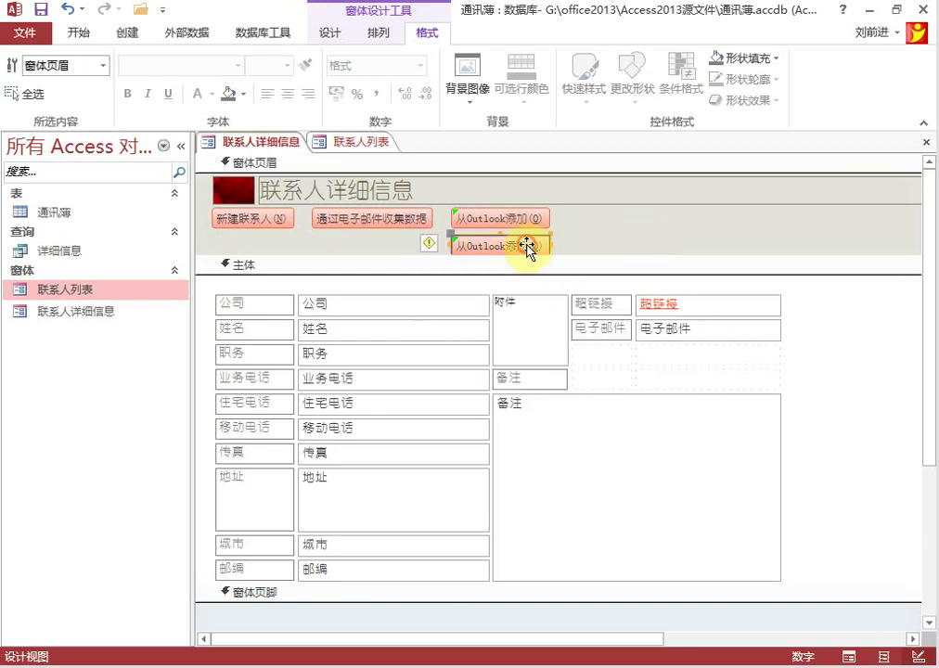
click(369, 37)
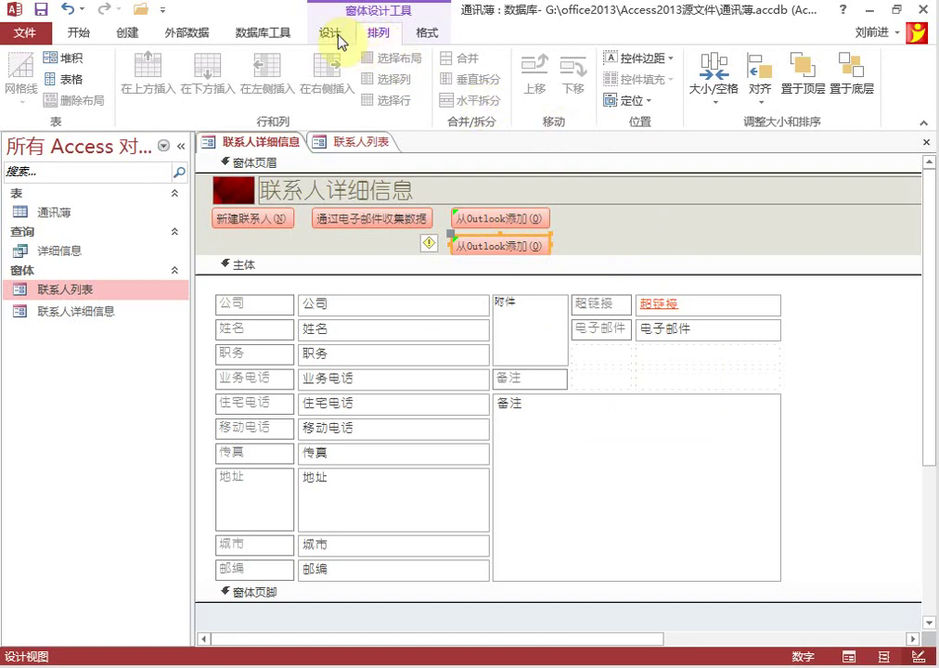
click(334, 35)
click(680, 76)
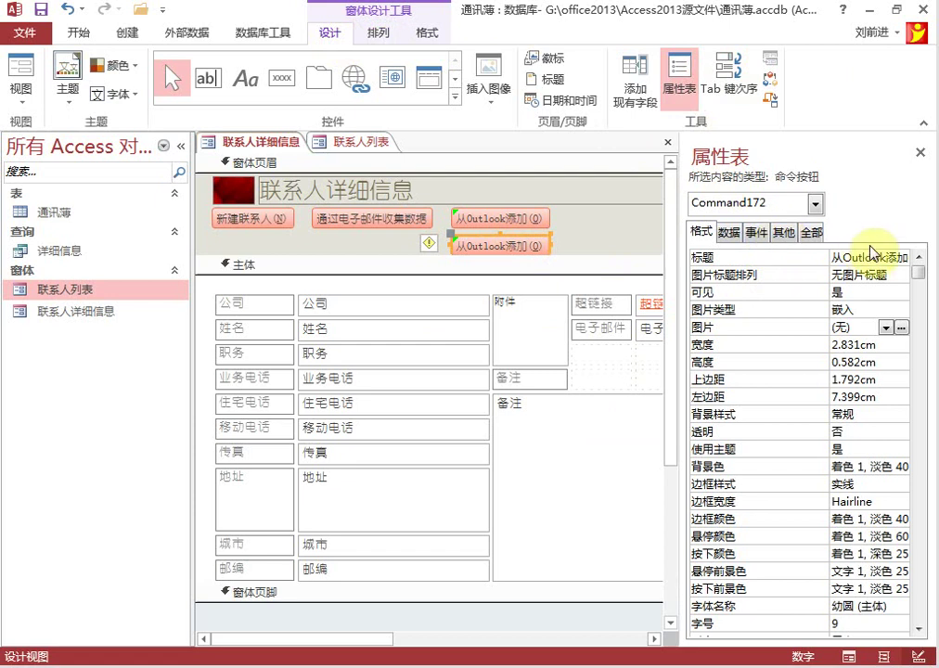
click(909, 258)
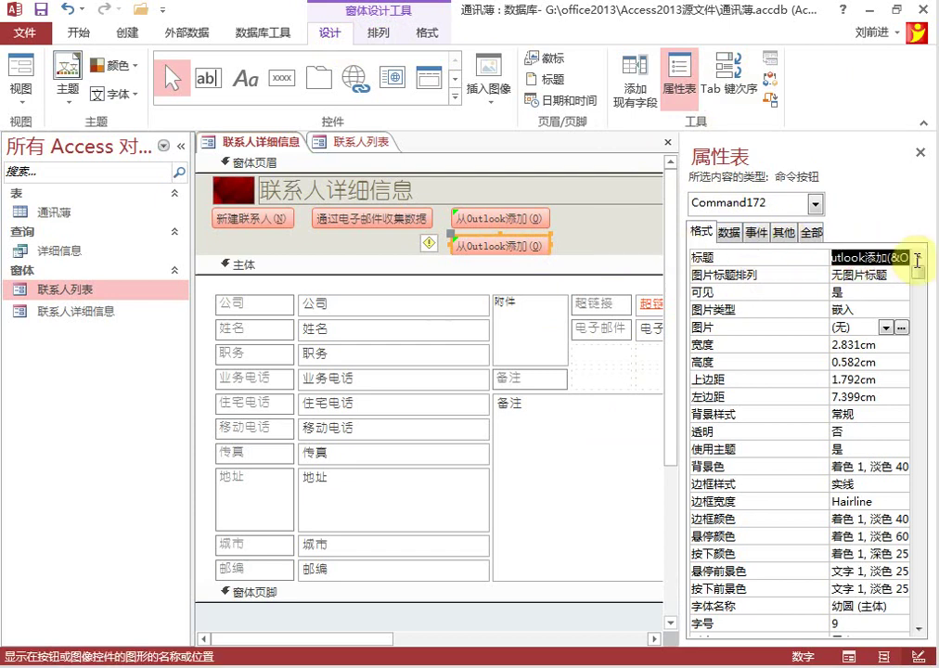
key(Delete)
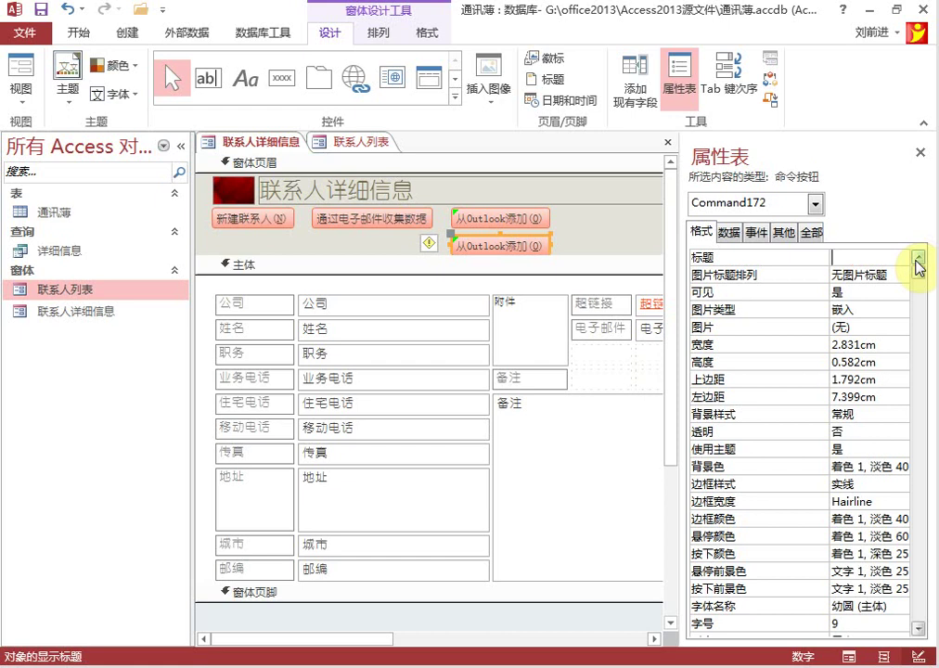
text(bao)
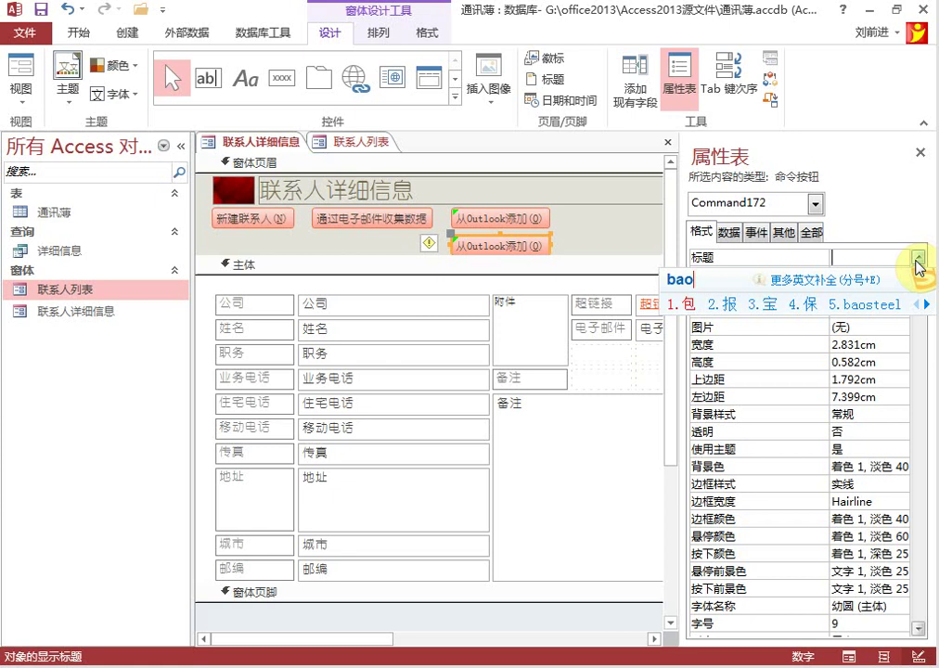
text(cun)
key(space)
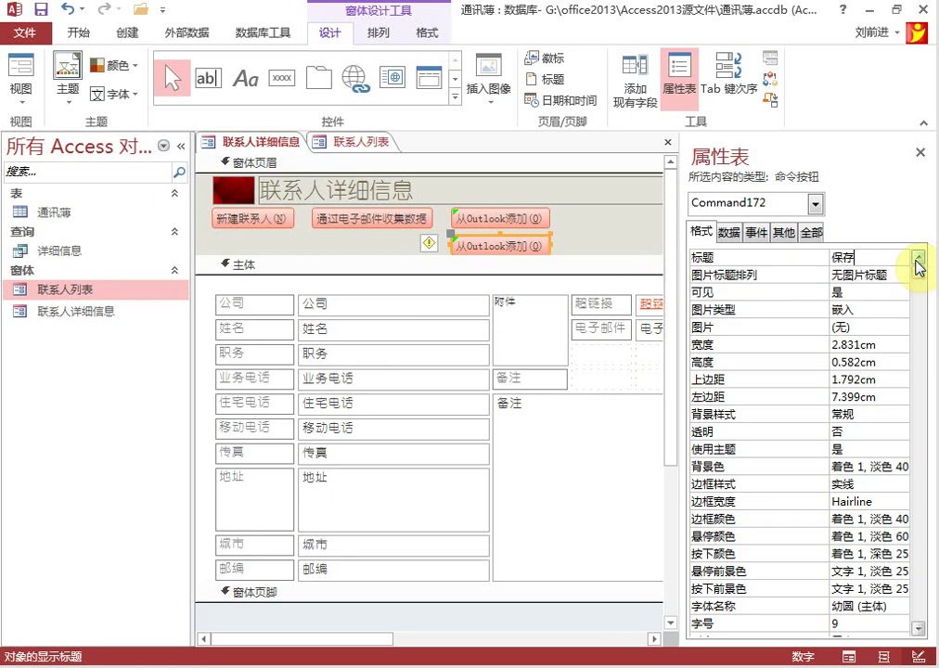
text(bing)
key(space)
text(xinjain)
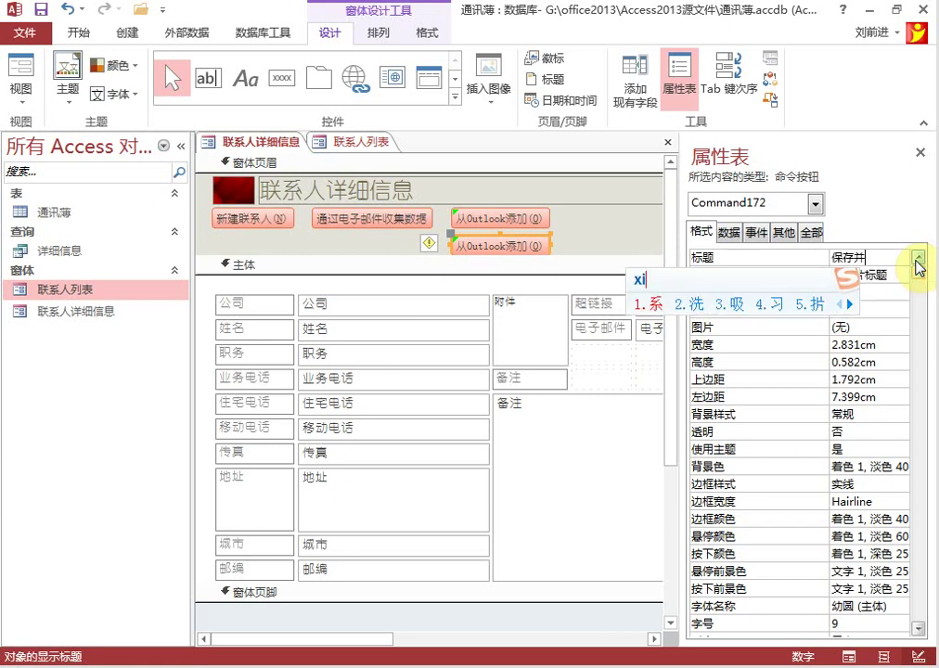
key(space)
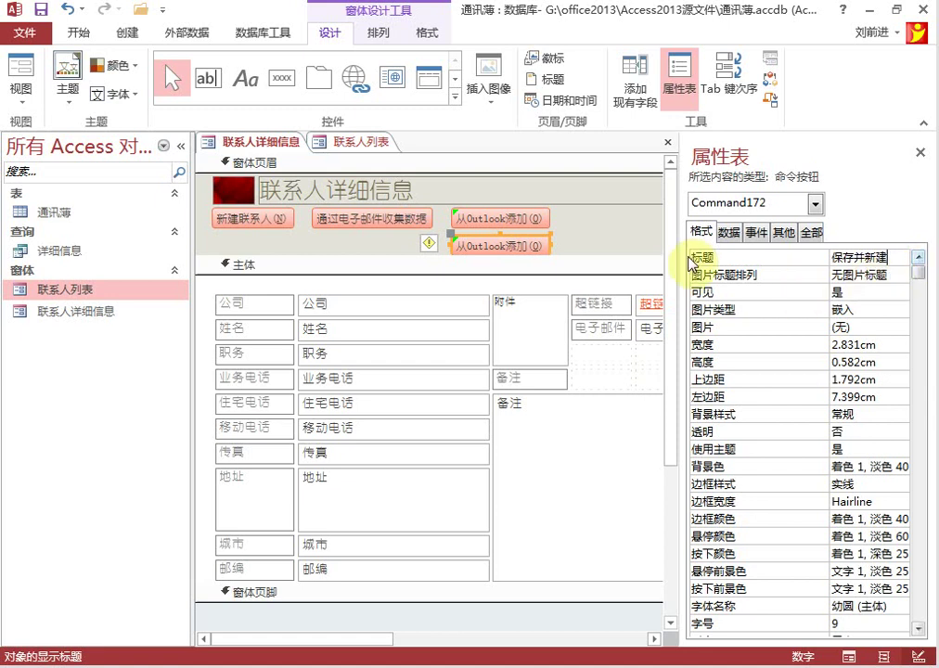
click(614, 254)
Try to move the 保存并新建 button up beside 从Outlook添加(O), close the property sheet, and undo the move.
click(518, 246)
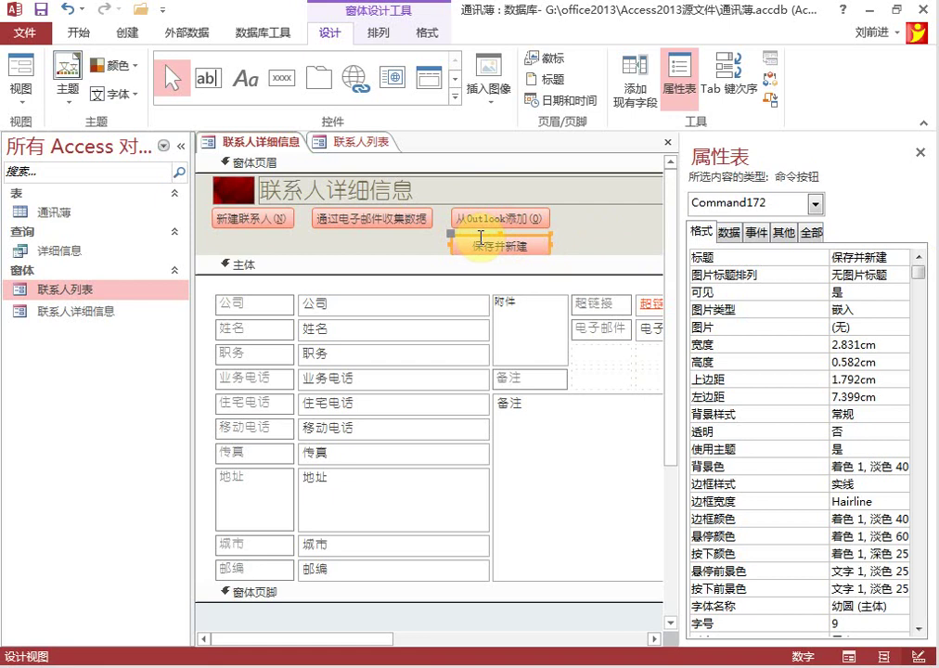
drag(480, 237, 587, 213)
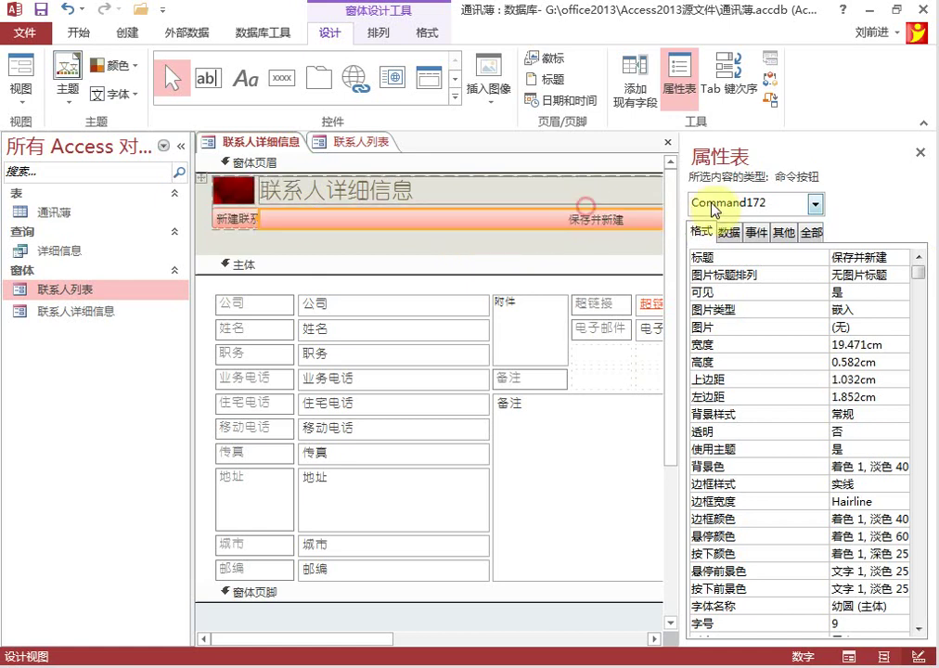
click(919, 152)
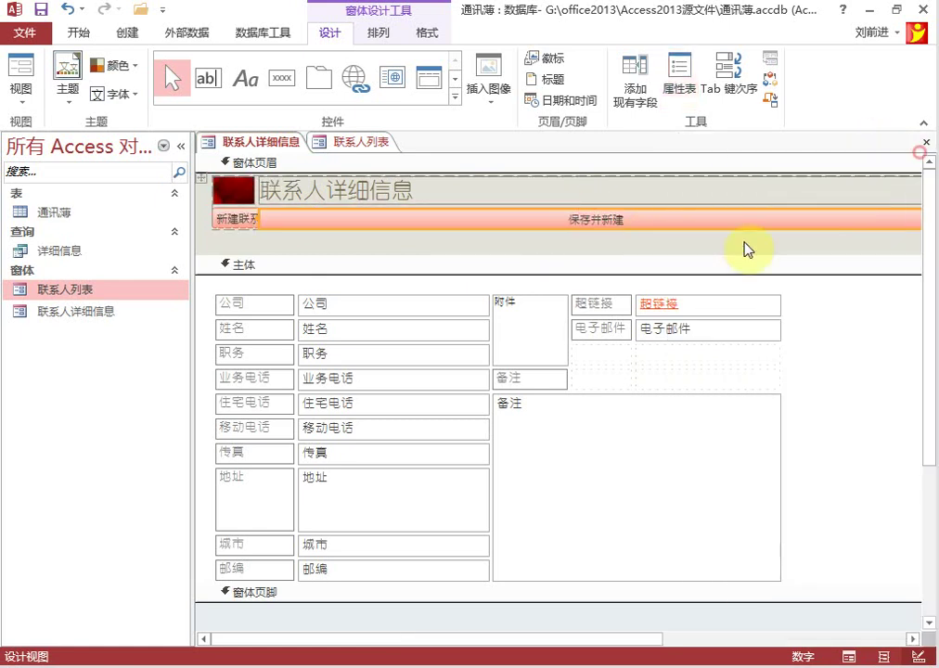
key(ctrl+z)
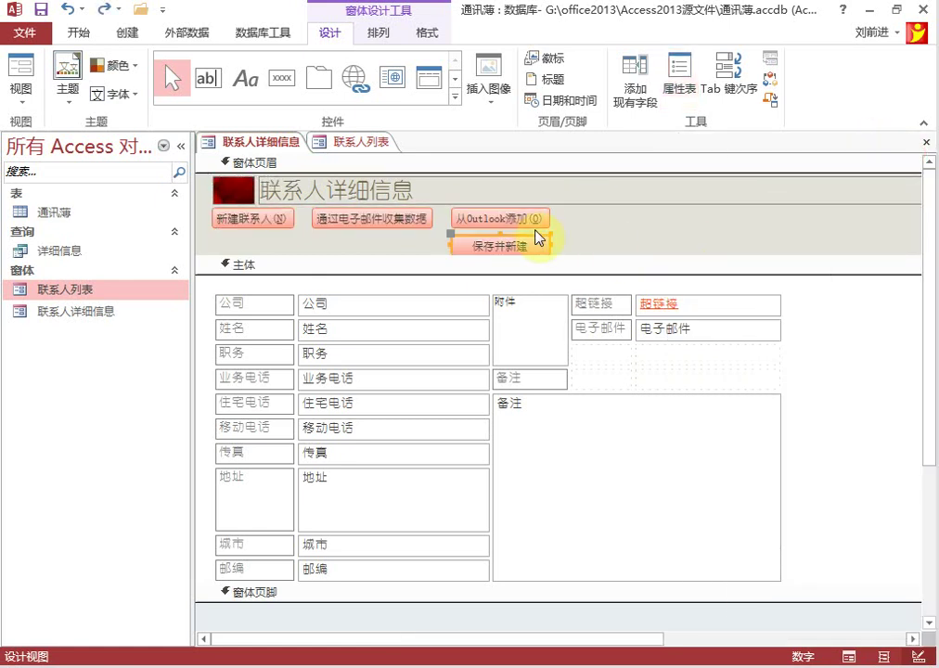
Cut the 保存并新建 button, paste it into the 主体 section, and move it into the header row beside 从Outlook添加(O).
drag(526, 237, 633, 212)
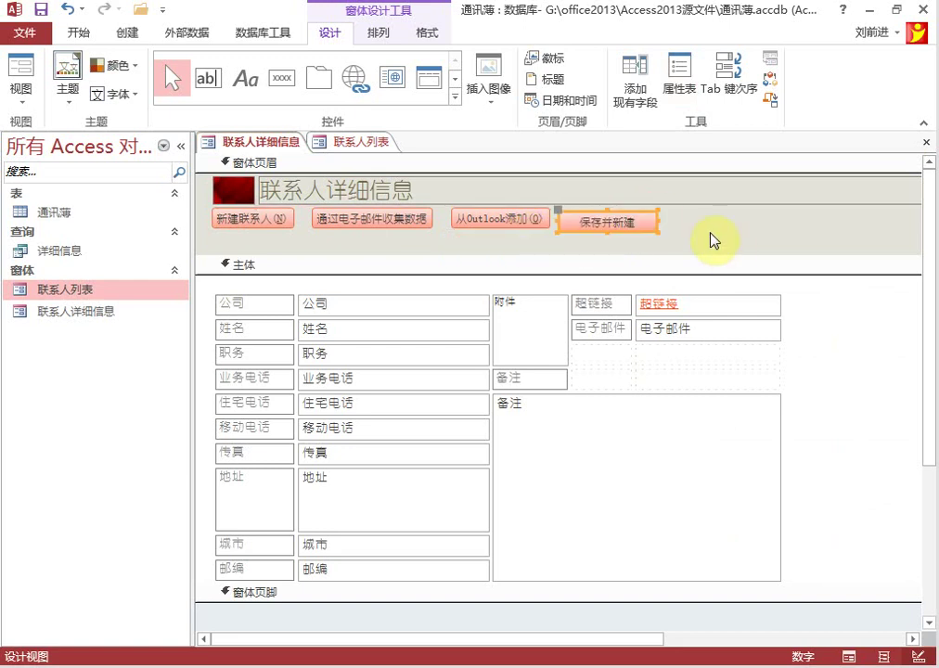
click(628, 226)
key(ctrl+x)
click(772, 258)
key(ctrl+v)
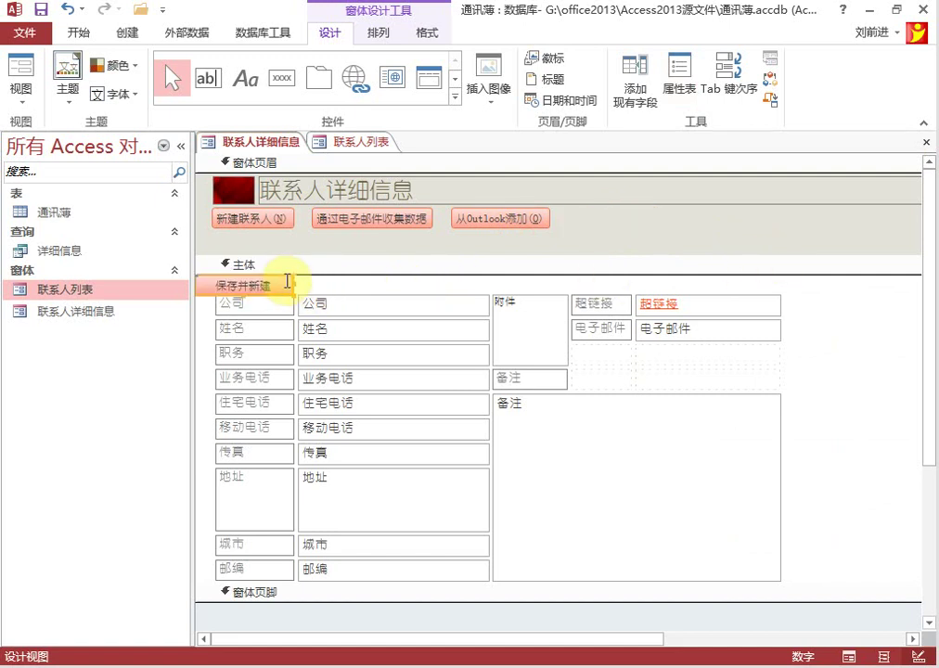
drag(235, 297, 605, 227)
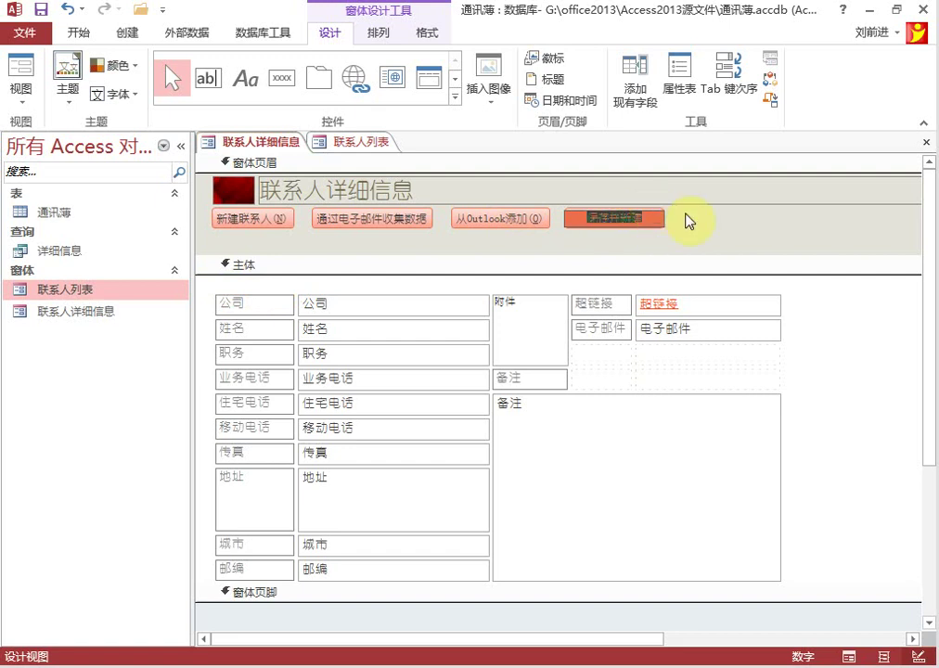
Change the caption of the new header button beside 从Outlook添加(O) to 关闭.
text(ug)
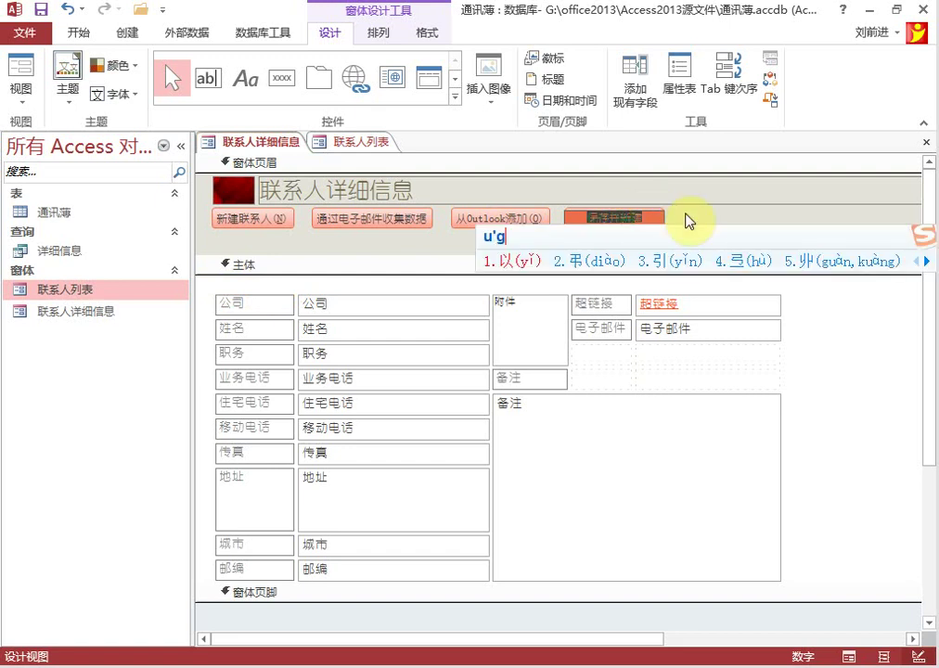
key(BackSpace)
key(BackSpace)
text(guanbi)
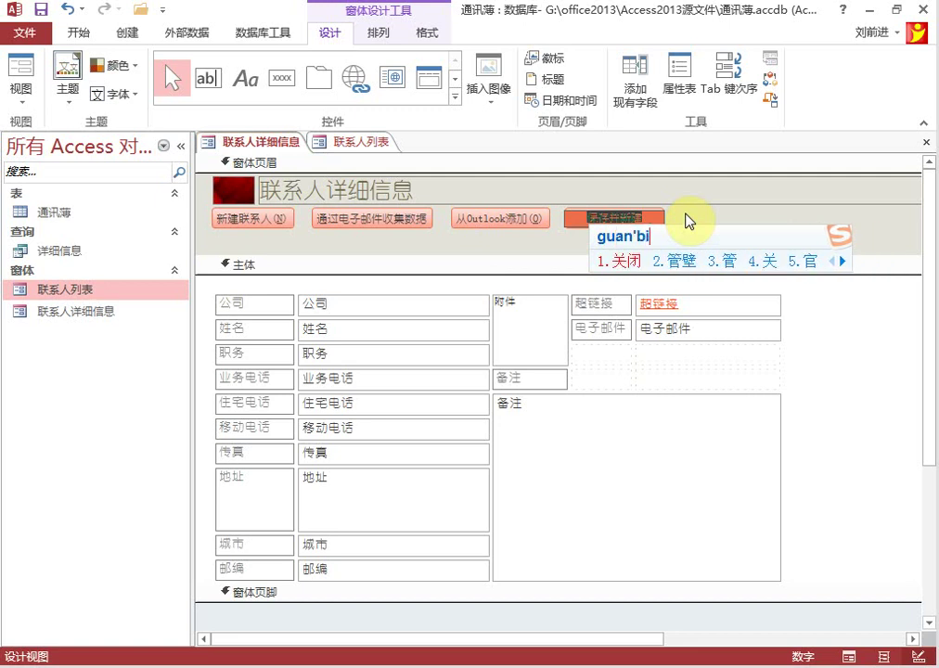
key(space)
click(687, 219)
Size the four header buttons to fit their captions and align them with one another in a row.
drag(679, 249, 244, 216)
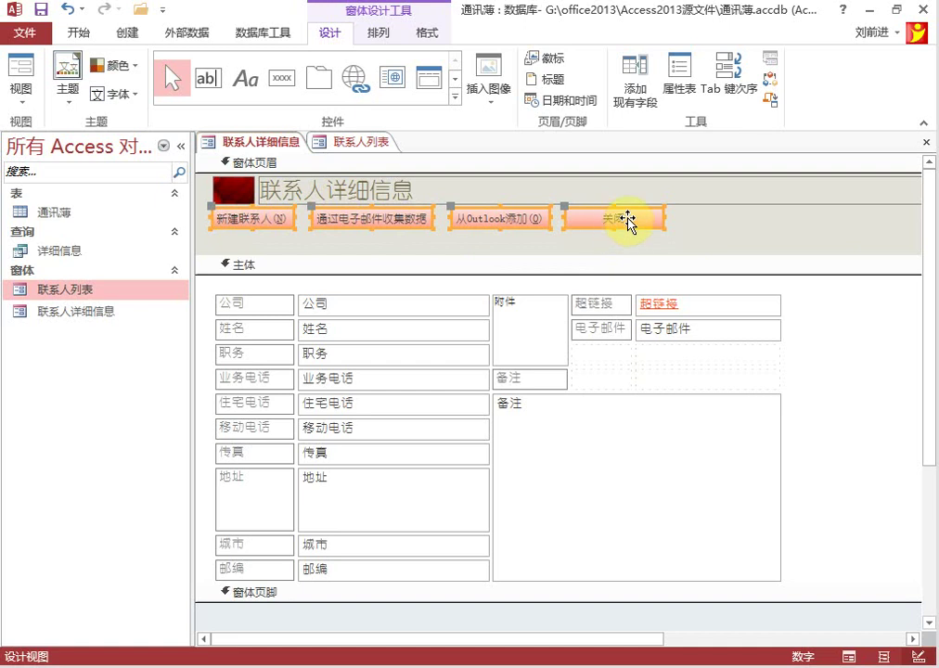
click(381, 34)
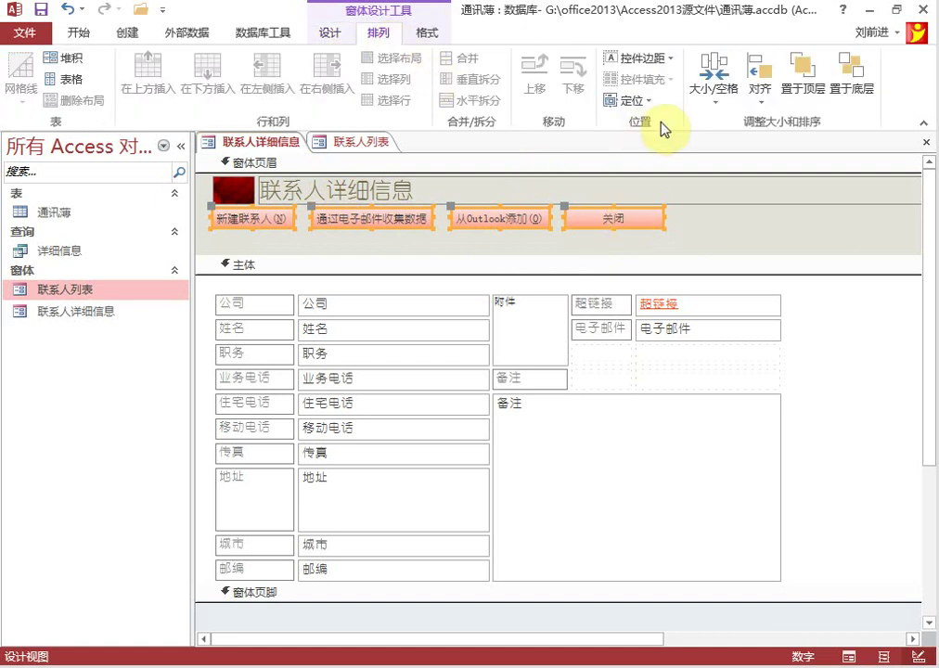
click(716, 105)
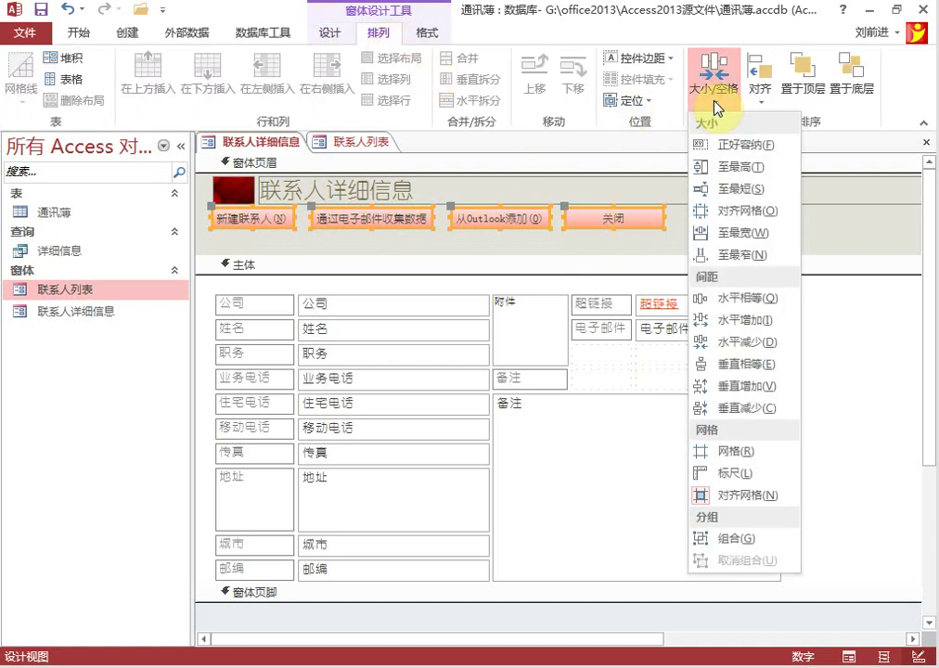
click(734, 146)
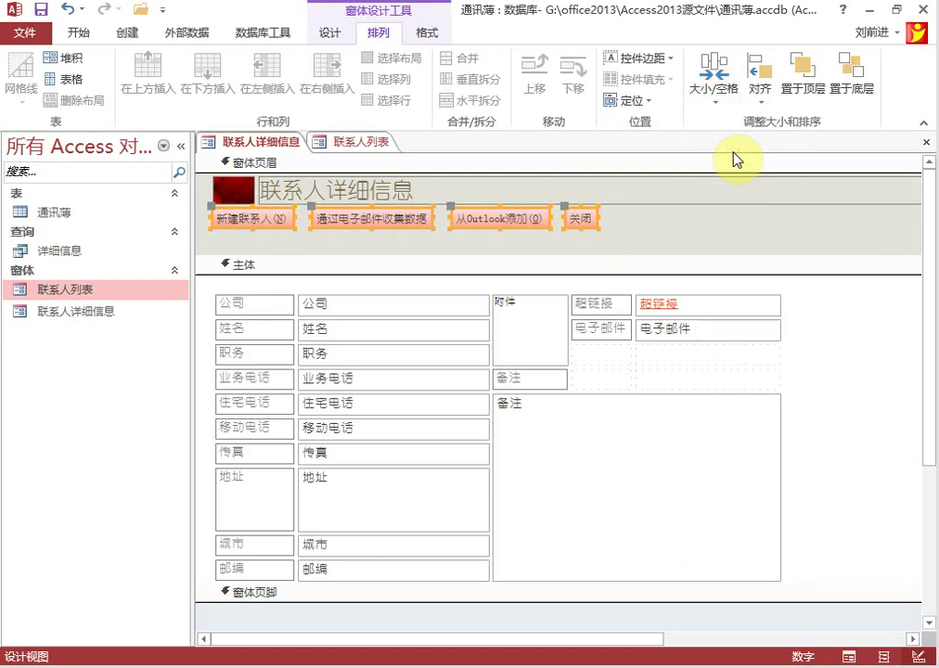
click(716, 102)
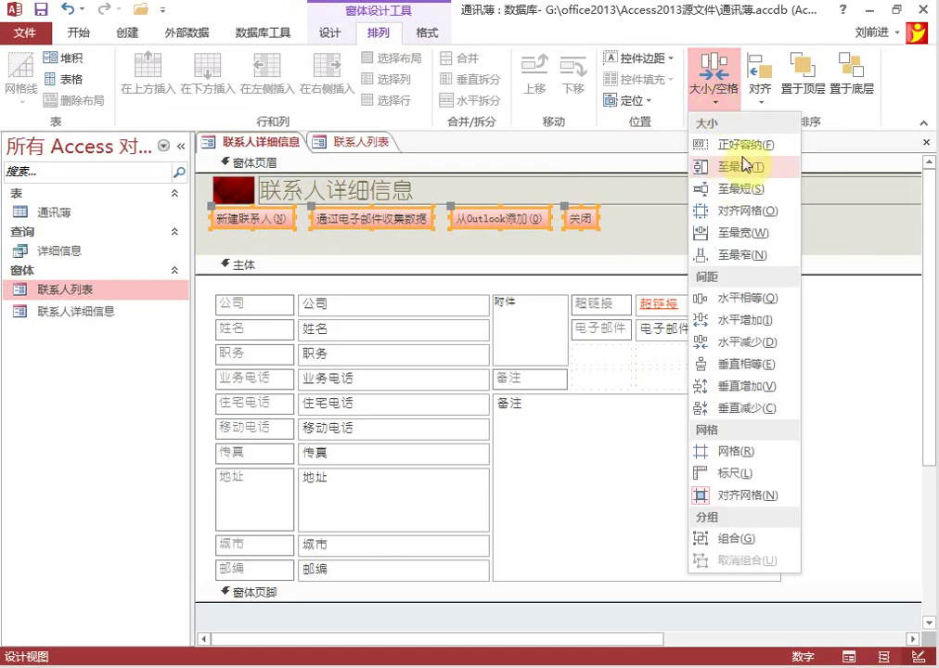
click(761, 100)
click(790, 190)
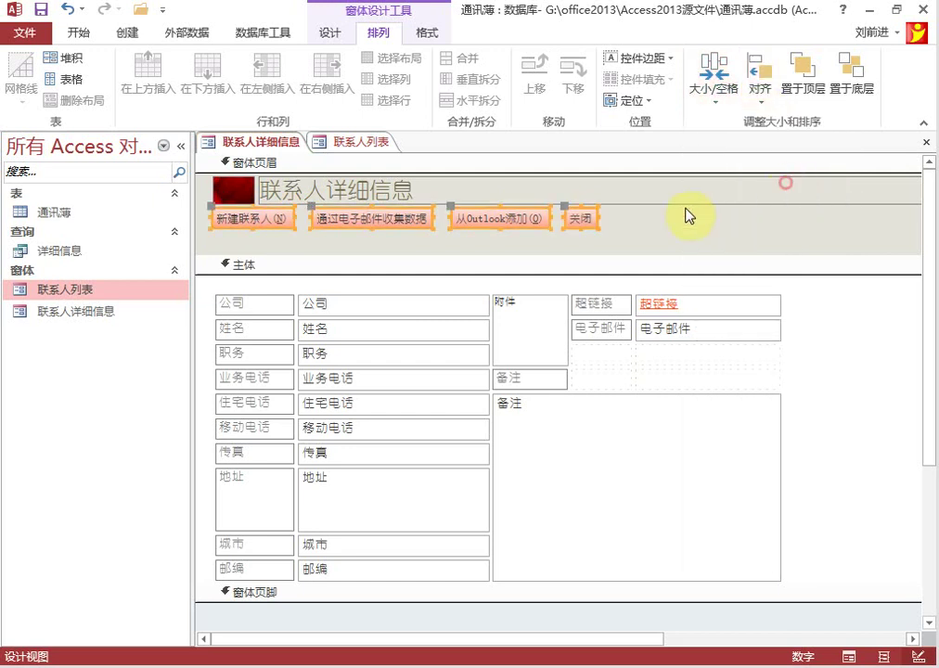
Space the four header buttons equally in the horizontal direction and shrink the 窗体页眉 section's height to just below them.
click(717, 101)
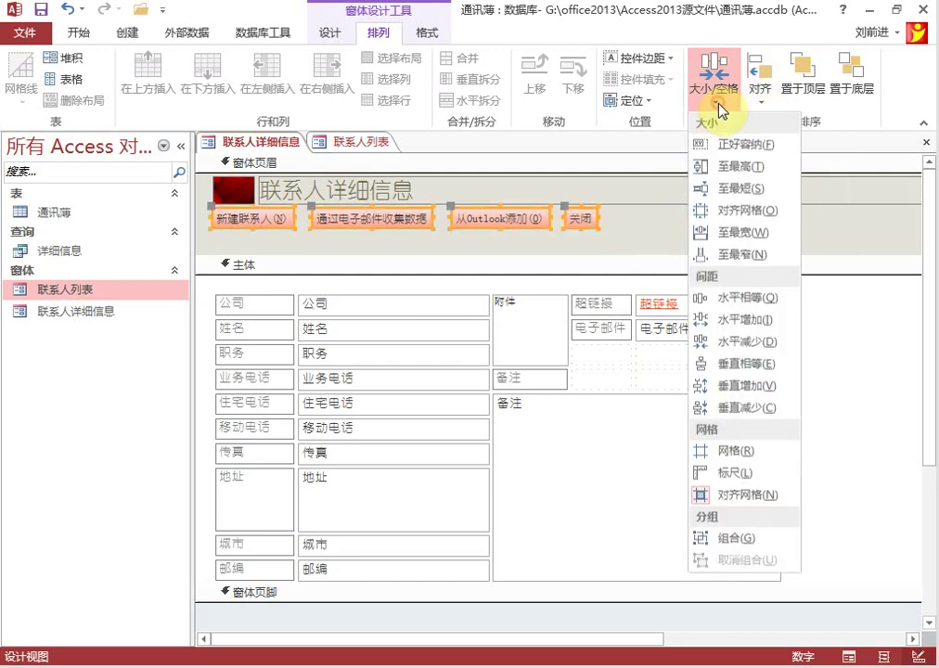
click(750, 301)
drag(637, 253, 636, 234)
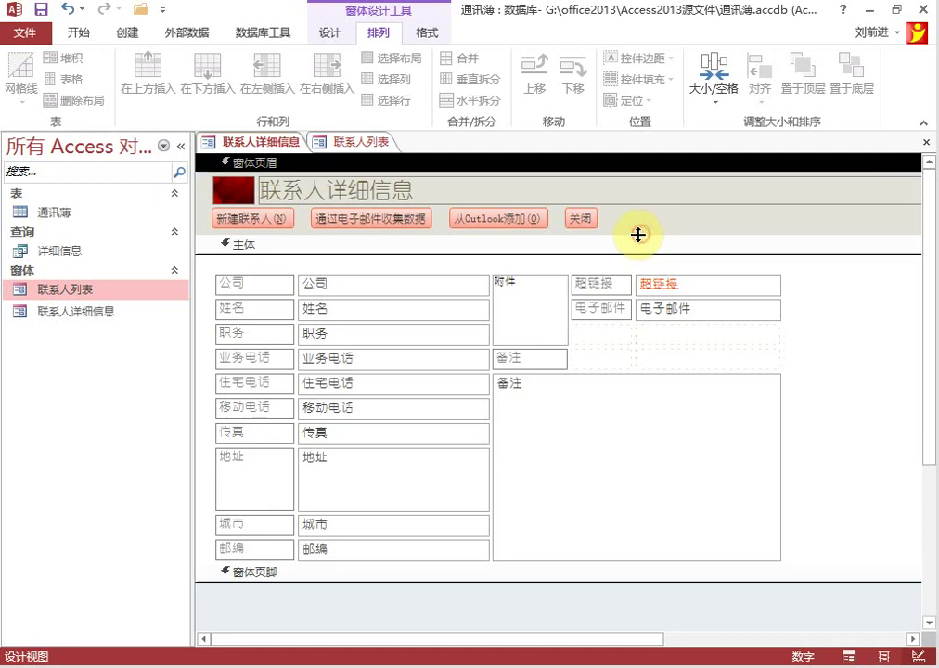
drag(638, 234, 615, 229)
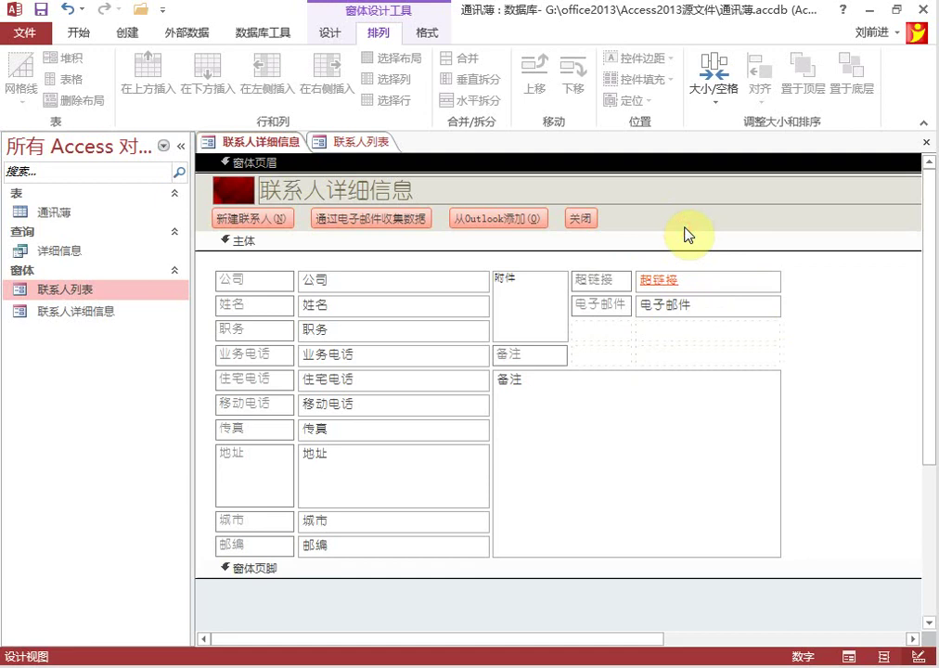
Check the 联系人详细信息 form in Form view, switching to Design view in between, and place the cursor in the 备注 box.
right_click(289, 142)
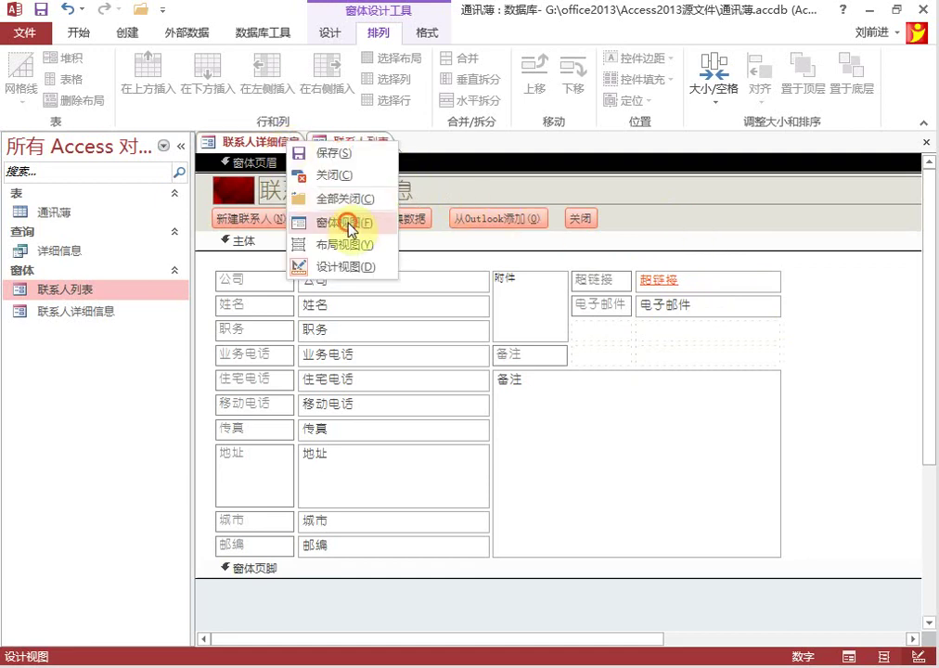
click(349, 224)
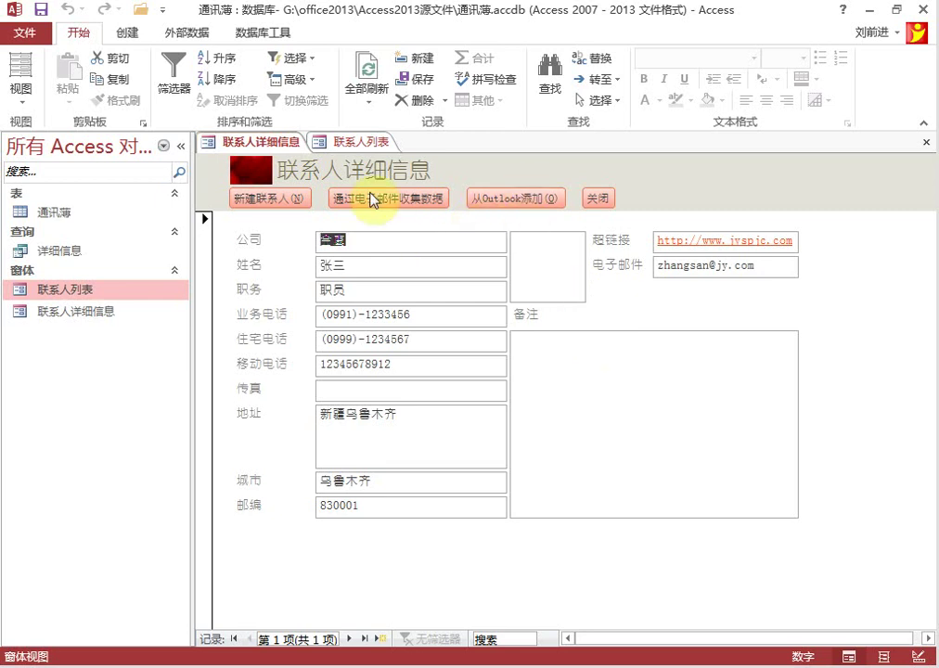
right_click(284, 141)
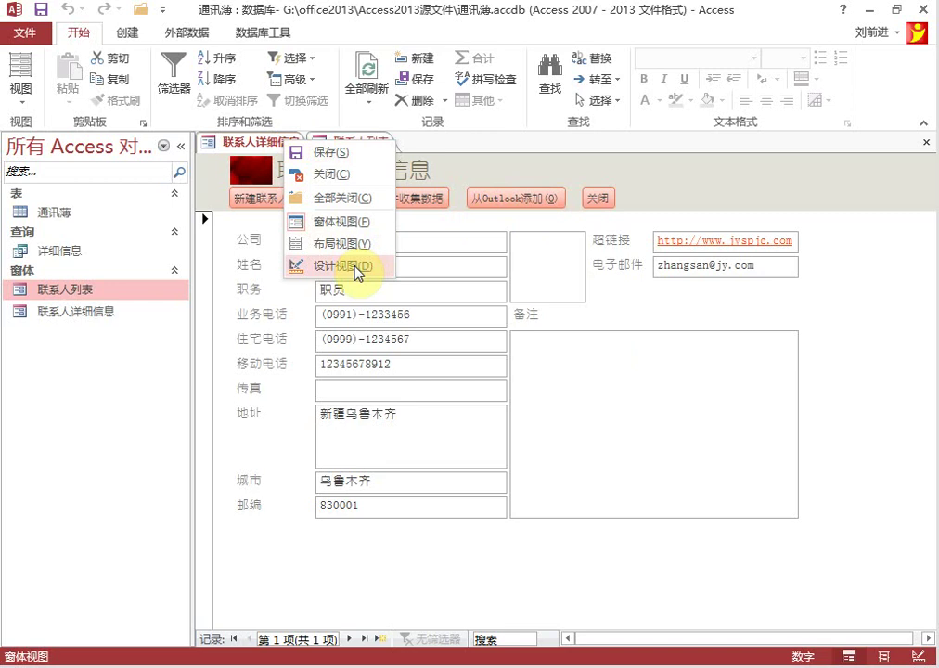
click(357, 267)
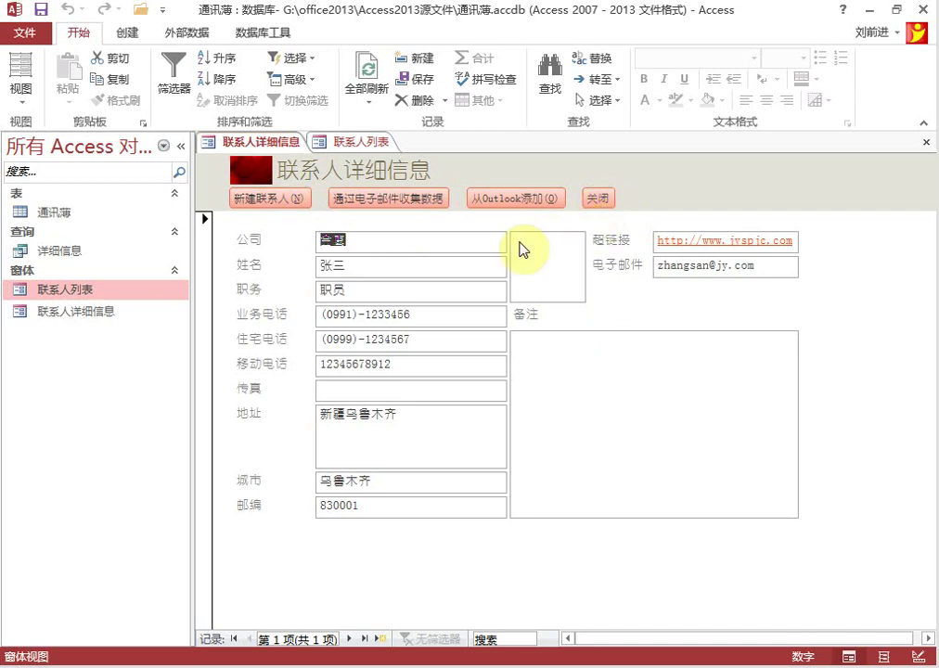
click(739, 422)
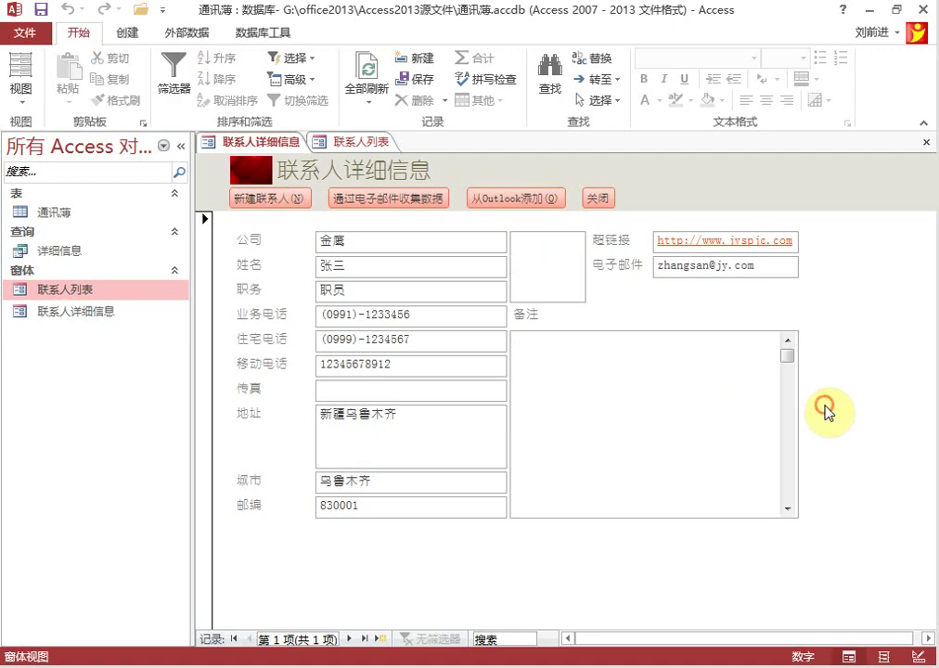